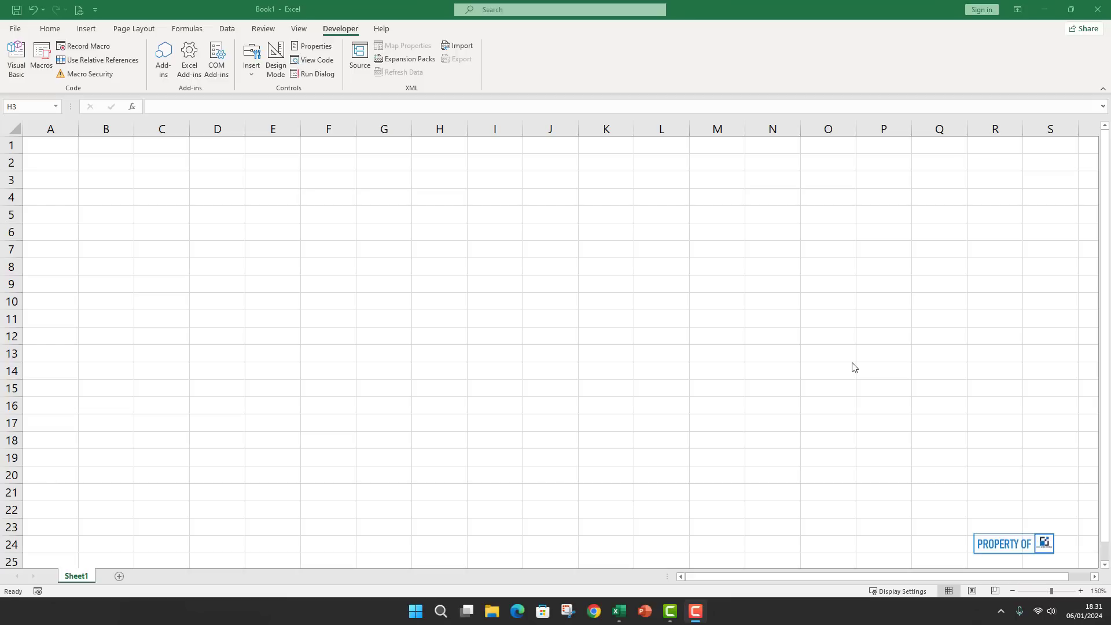
Return to the blank workbook and select cell B4 for the first form label.
left_click(594, 611)
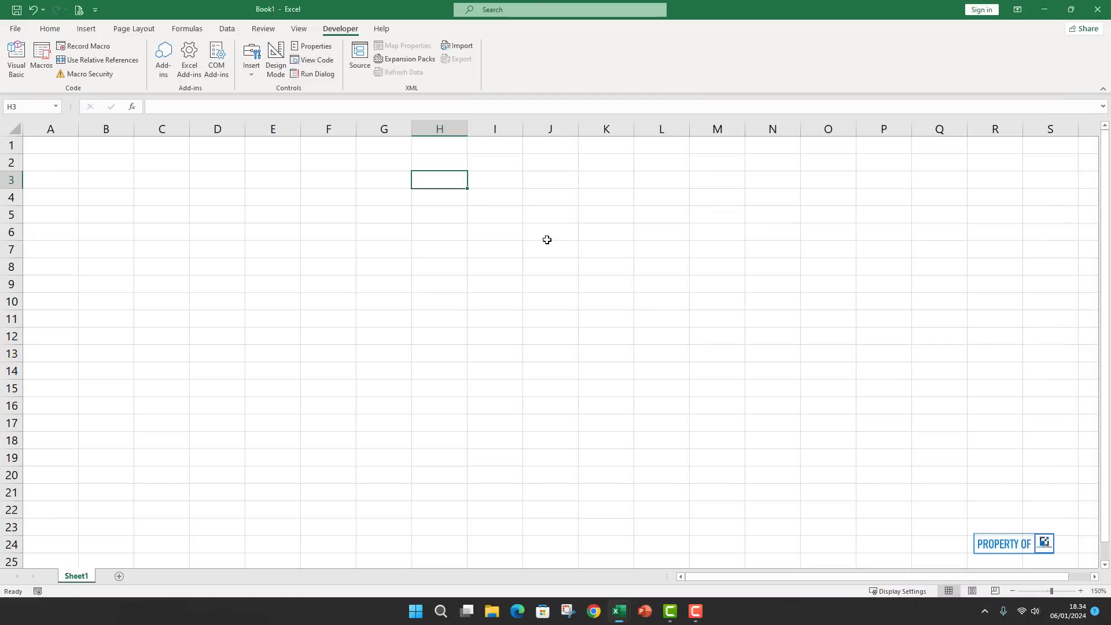
left_click(525, 266)
left_click(359, 304)
left_click(259, 265)
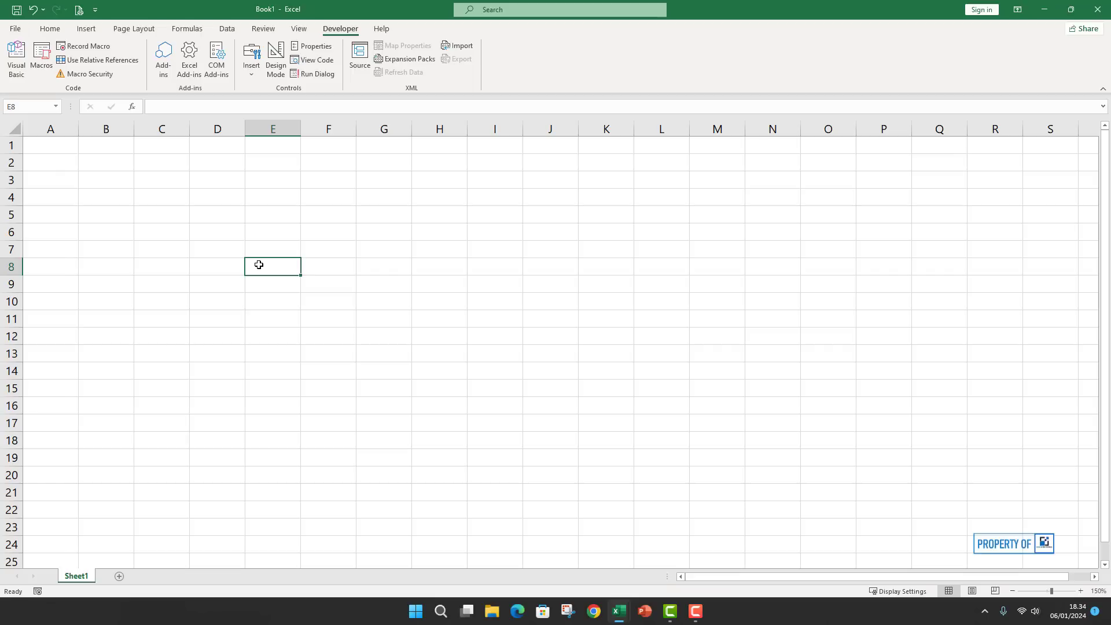
left_click(230, 235)
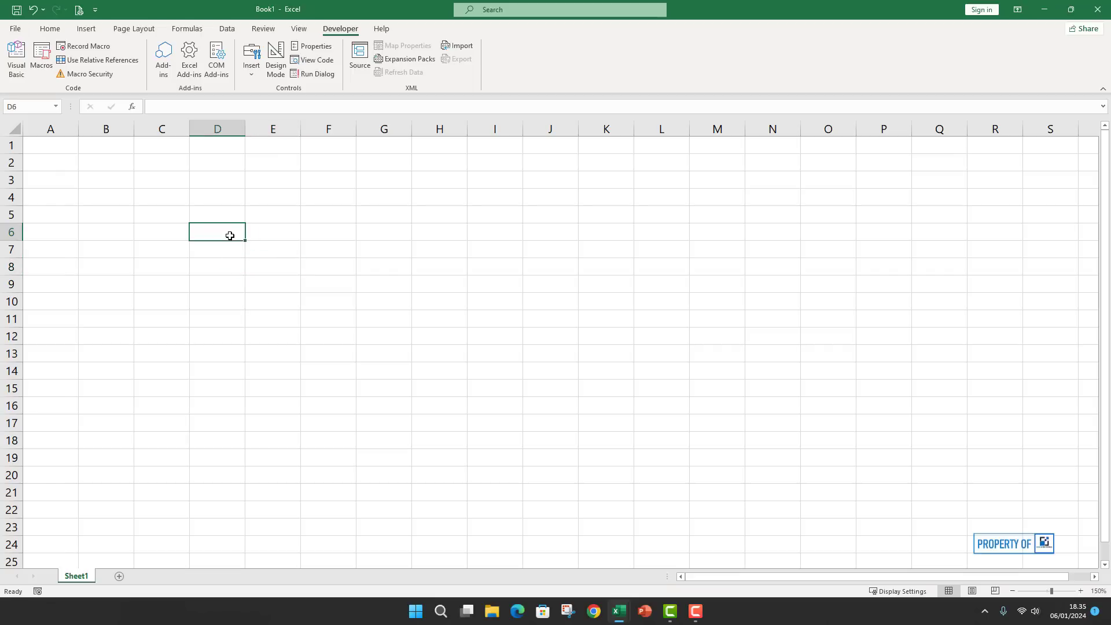
left_click(295, 272)
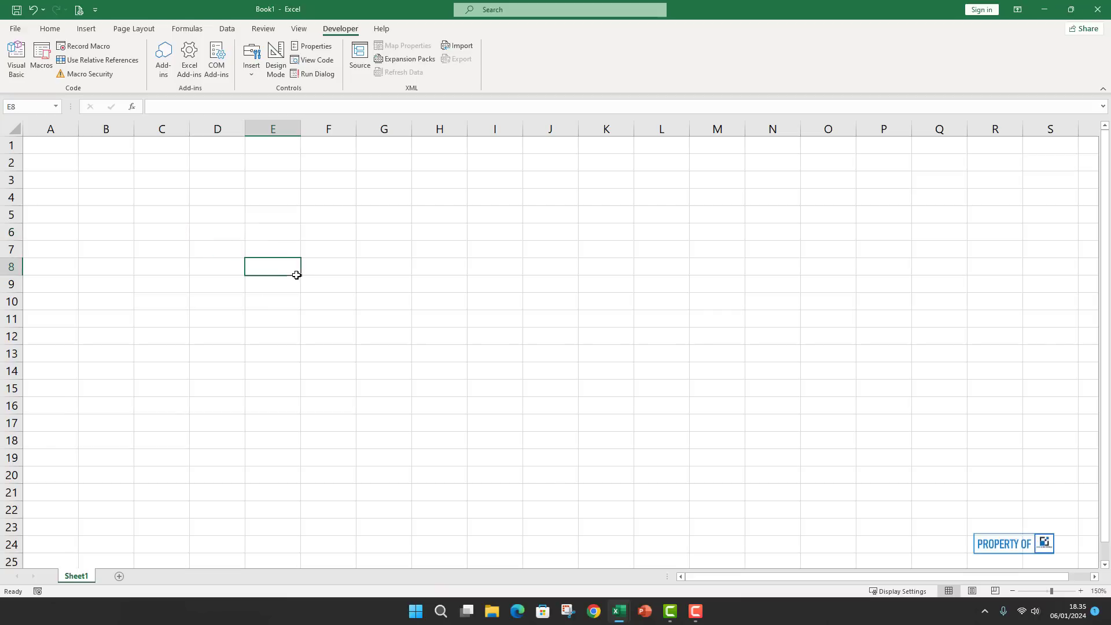
left_click(118, 224)
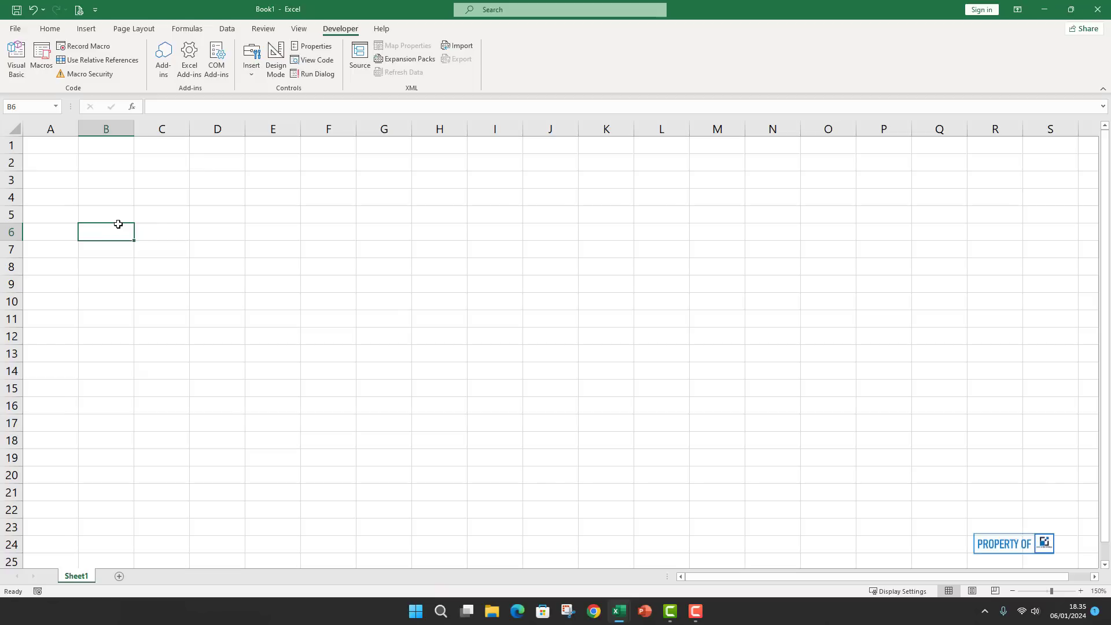
left_click(267, 330)
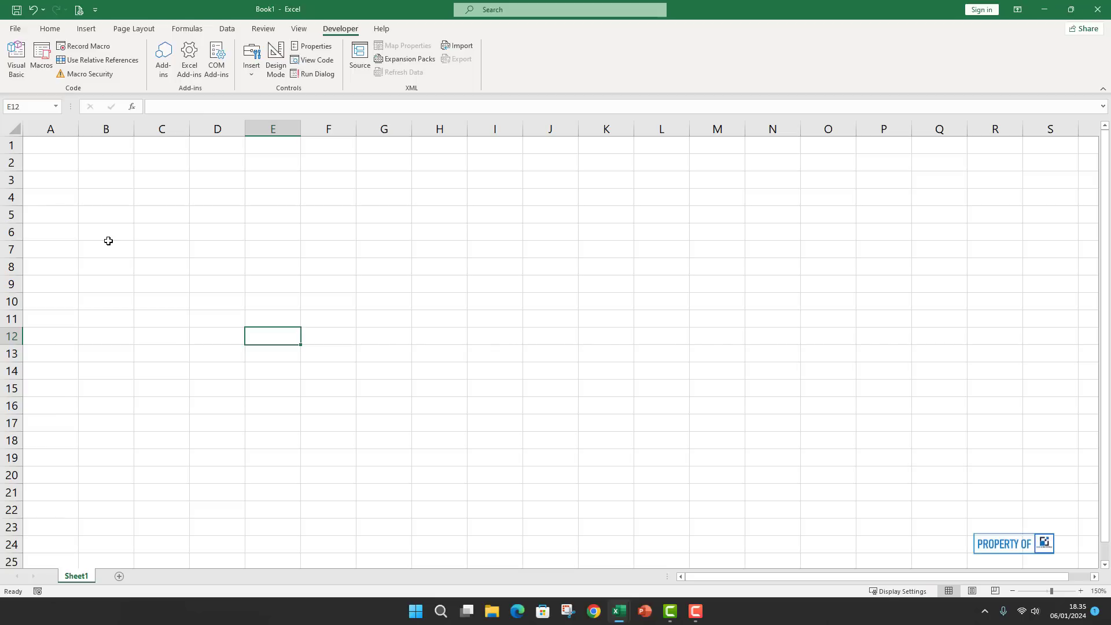
left_click(111, 232)
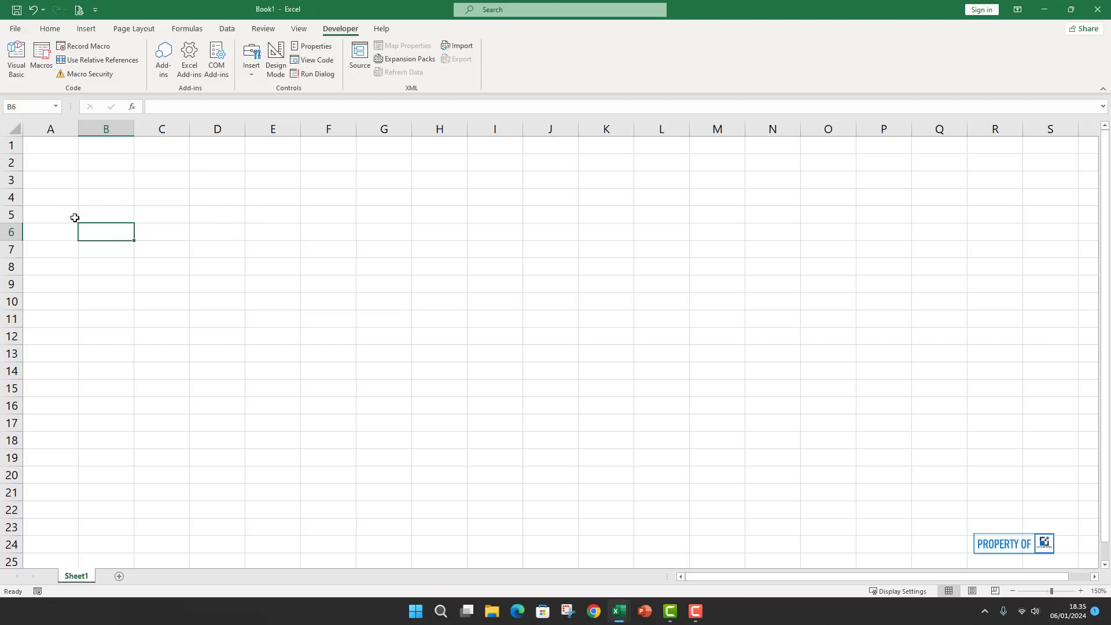
left_click(105, 197)
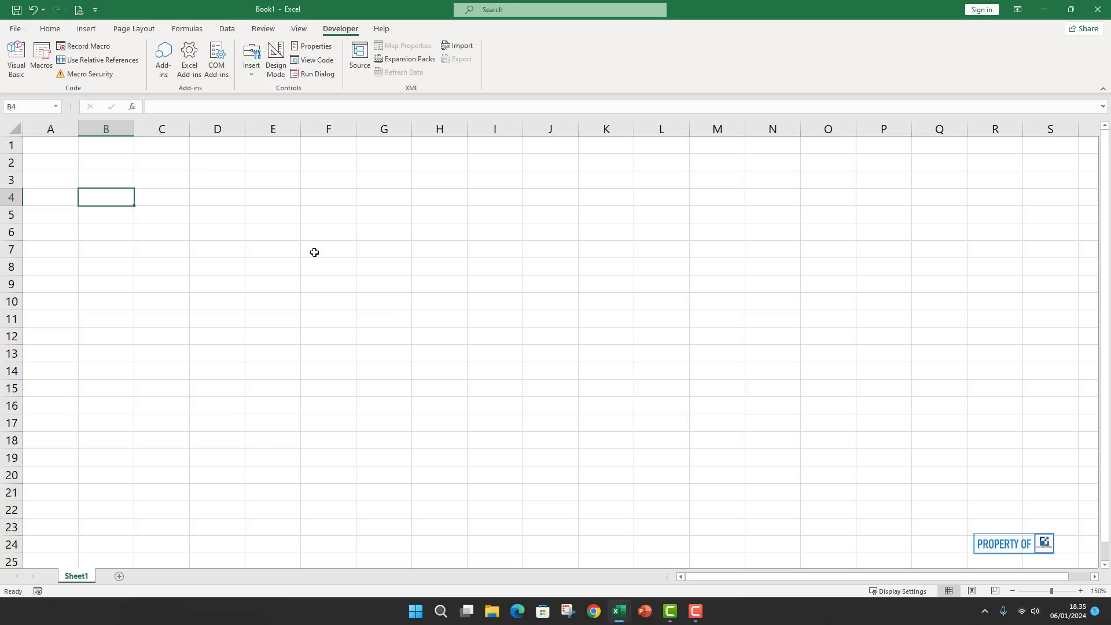
left_click(100, 237)
left_click(103, 199)
Enter 'ID Penduduk' in B4 and widen column B to fit it.
type("ID ")
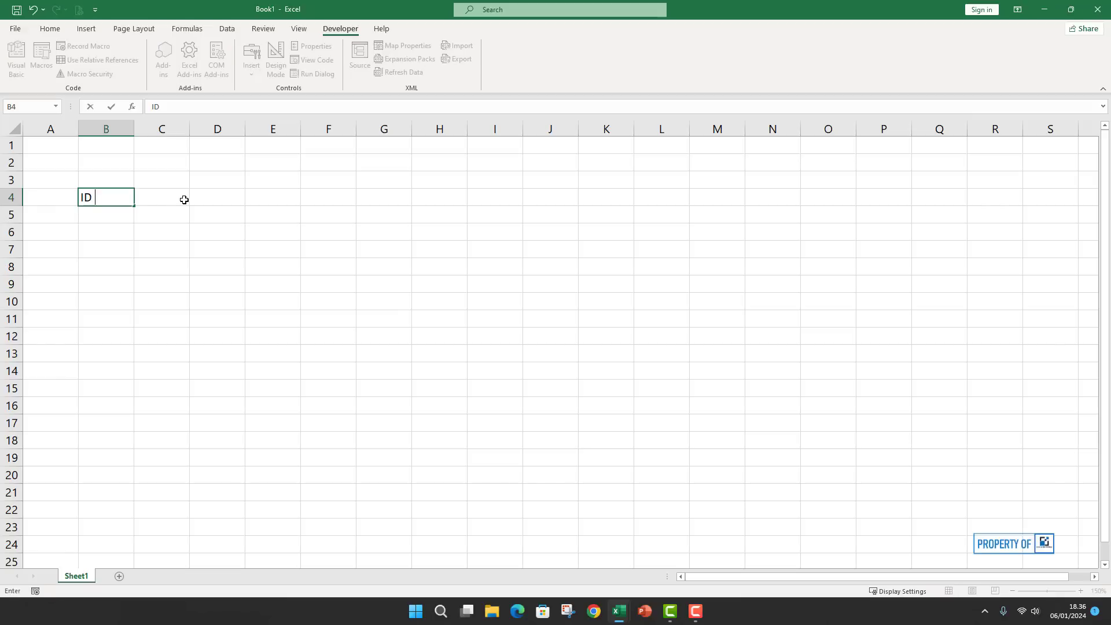
type("Pendudu")
key("BackSpace")
key("BackSpace")
key("BackSpace")
key("BackSpace")
key("BackSpace")
key("BackSpace")
key("BackSpace")
key("BackSpace")
key("BackSpace")
key("BackSpace")
type("NIK")
key("BackSpace")
key("BackSpace")
key("BackSpace")
type("ID Pendu")
key("BackSpace")
type("uduk")
key("Tab")
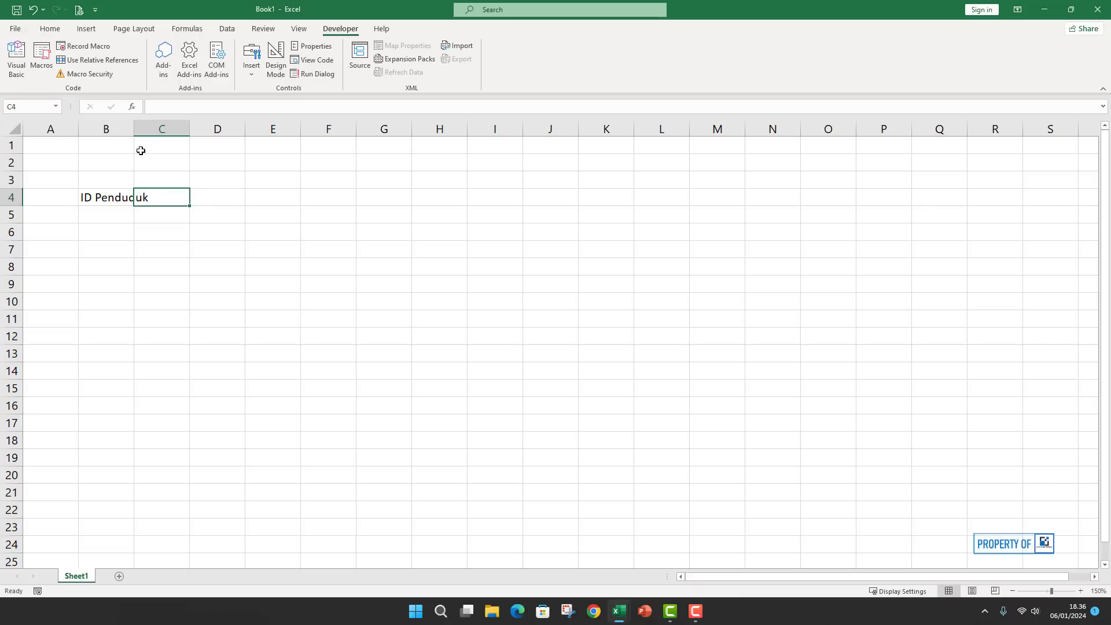
left_click_drag(135, 128, 154, 131)
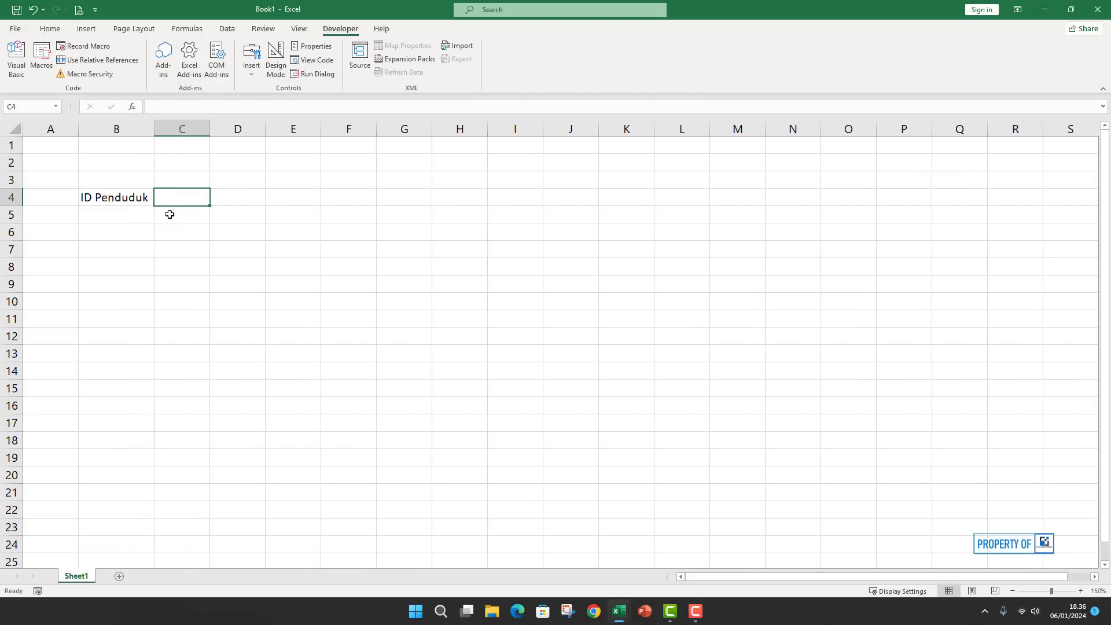
Enter 'Nama Penduduk' in B6 and 'Jenis Kelamin' in B8.
left_click(107, 228)
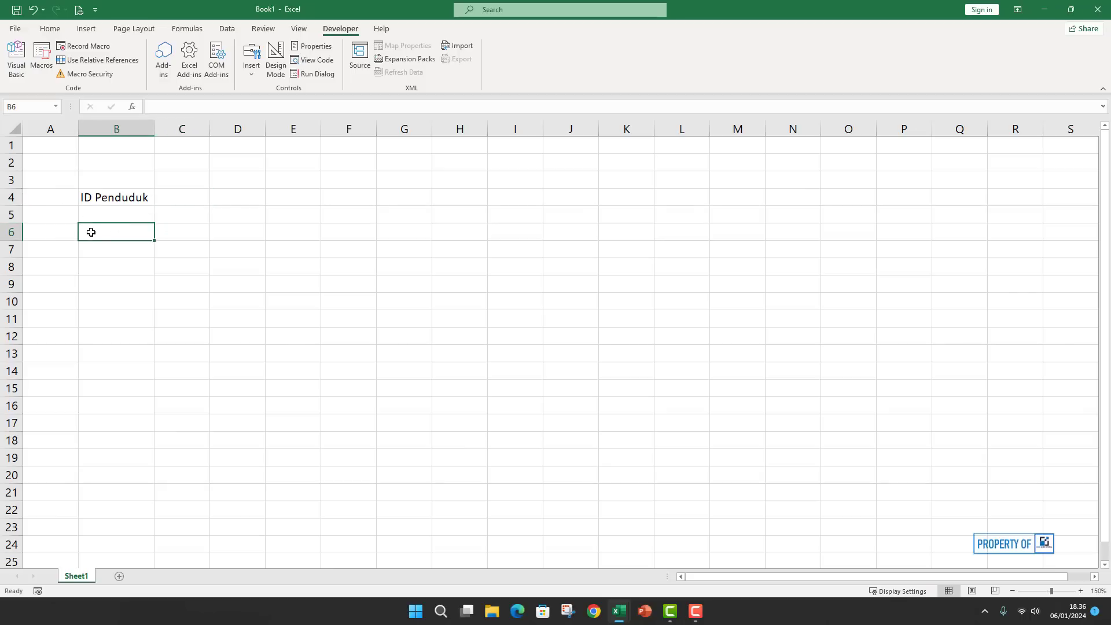
type("Nama Pendud")
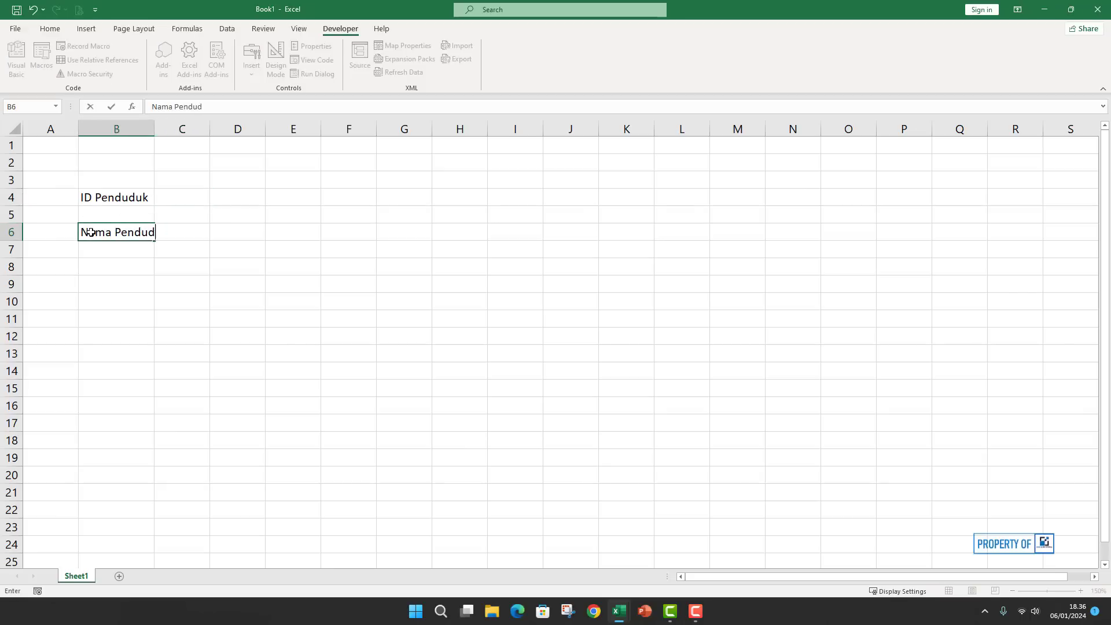
type("uk")
key("Return")
key("Return")
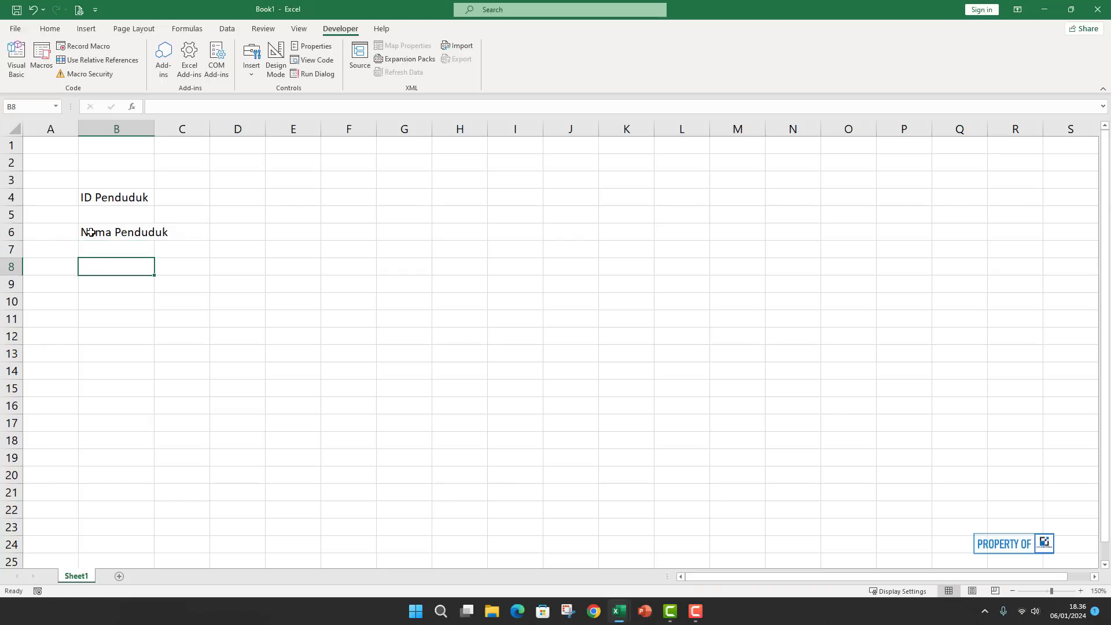
type("Jenis Ka")
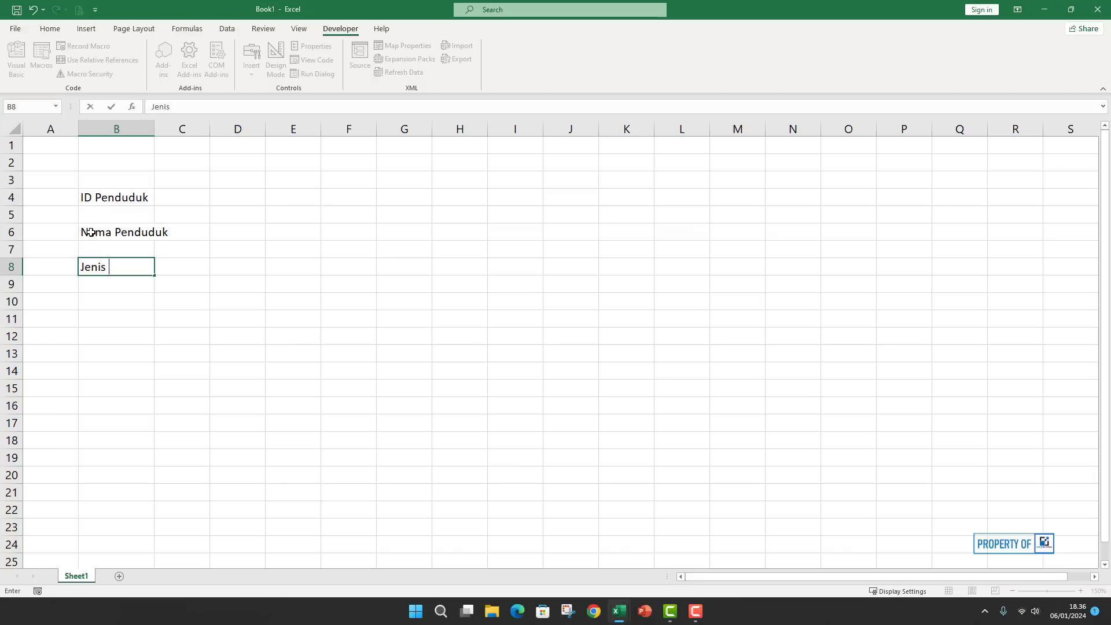
key("BackSpace")
type("elamin")
key("Return")
key("Return")
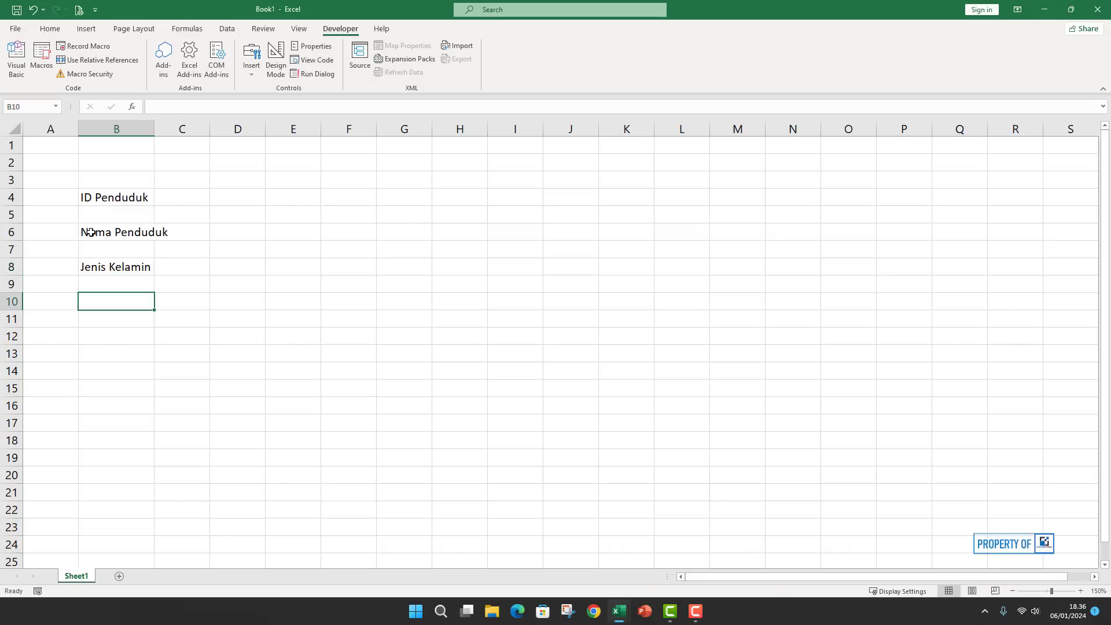
Enter 'Alamat' in B10 and 'Agama' in B12.
type("Ala")
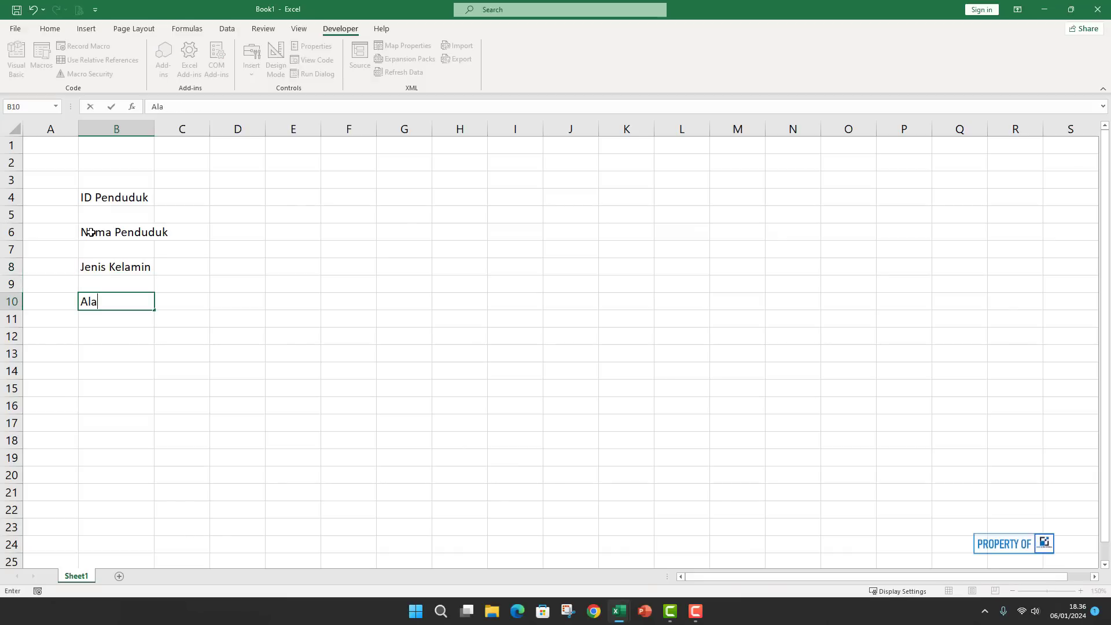
type("mat")
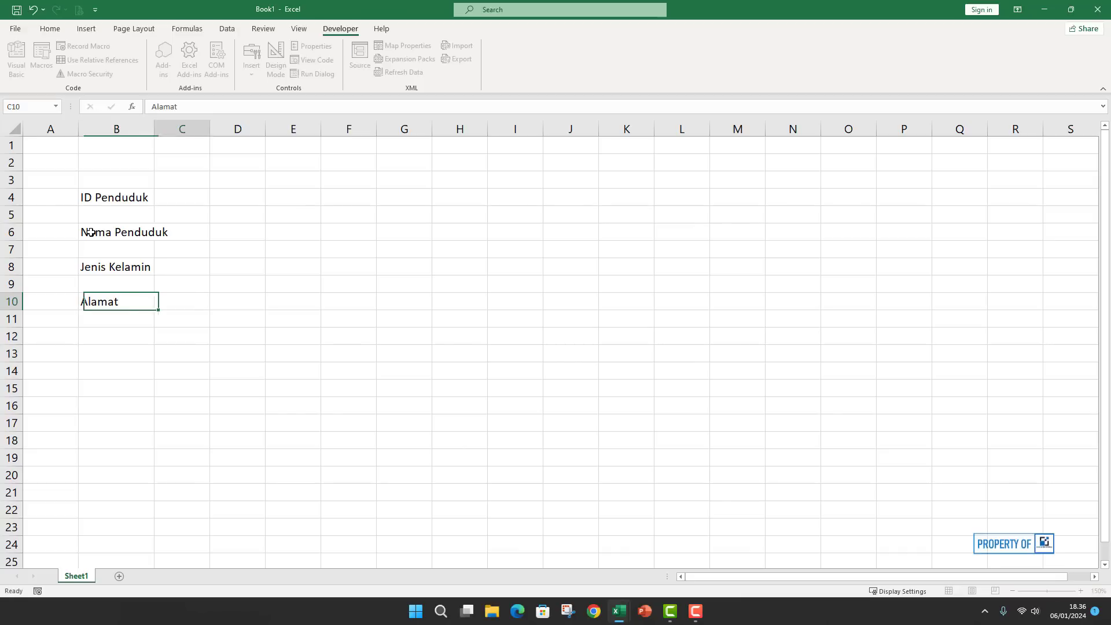
key("Tab")
key("Return")
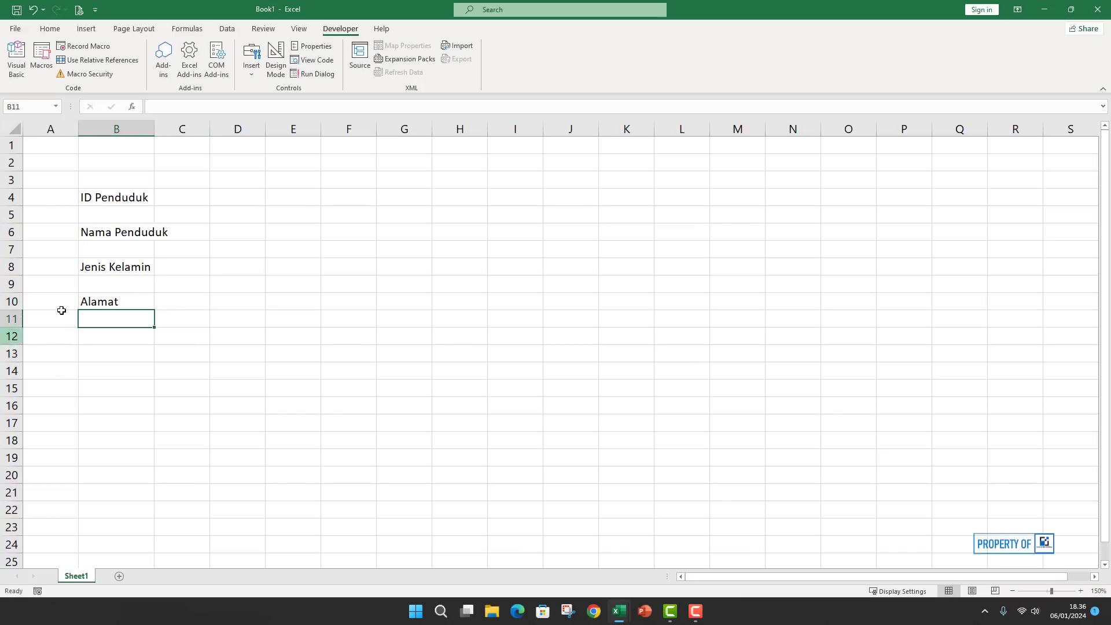
left_click(116, 334)
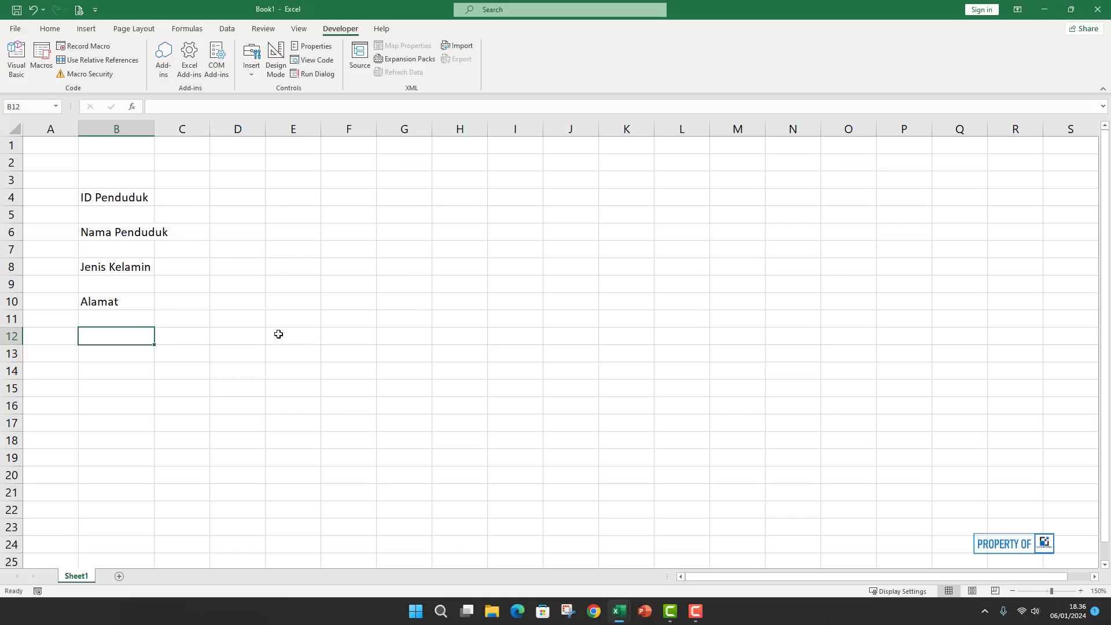
key("Up")
key("Up")
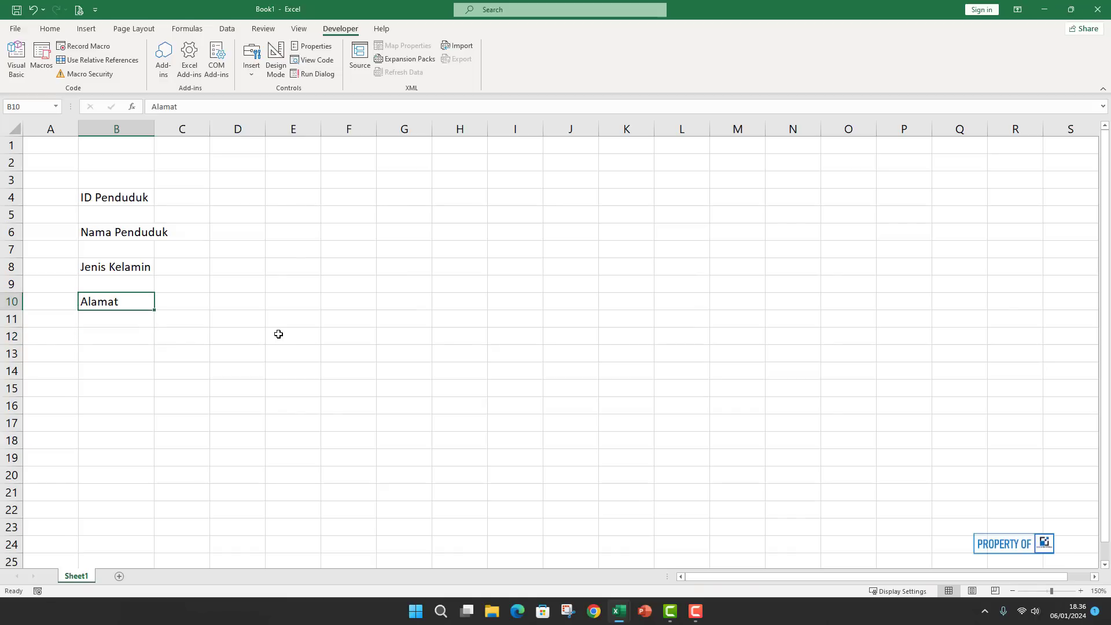
key("Down")
key("Down")
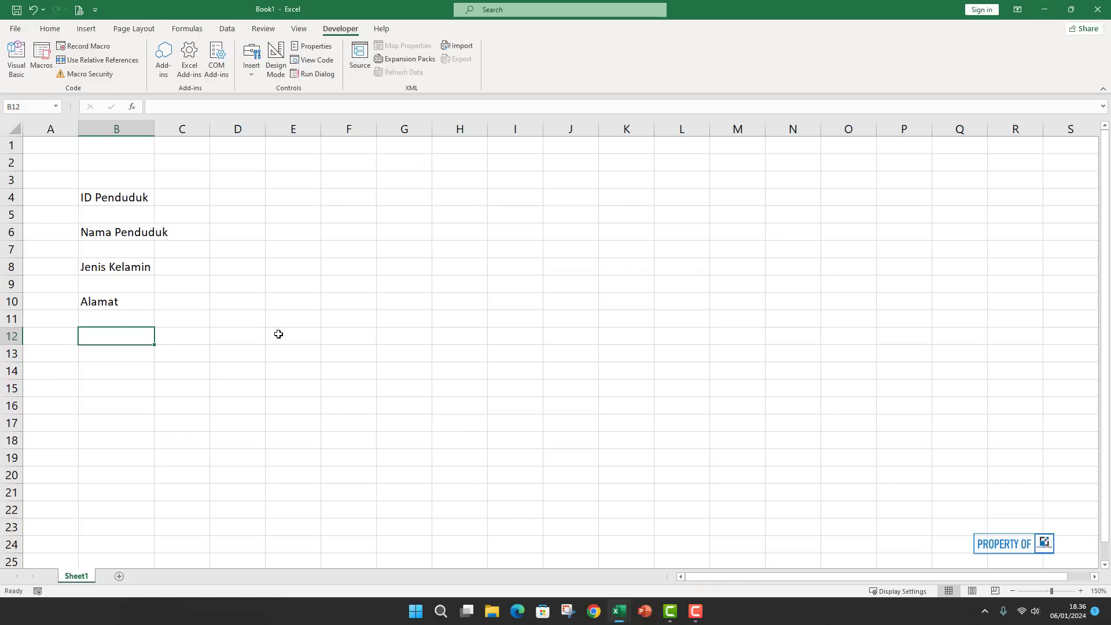
type("Agama")
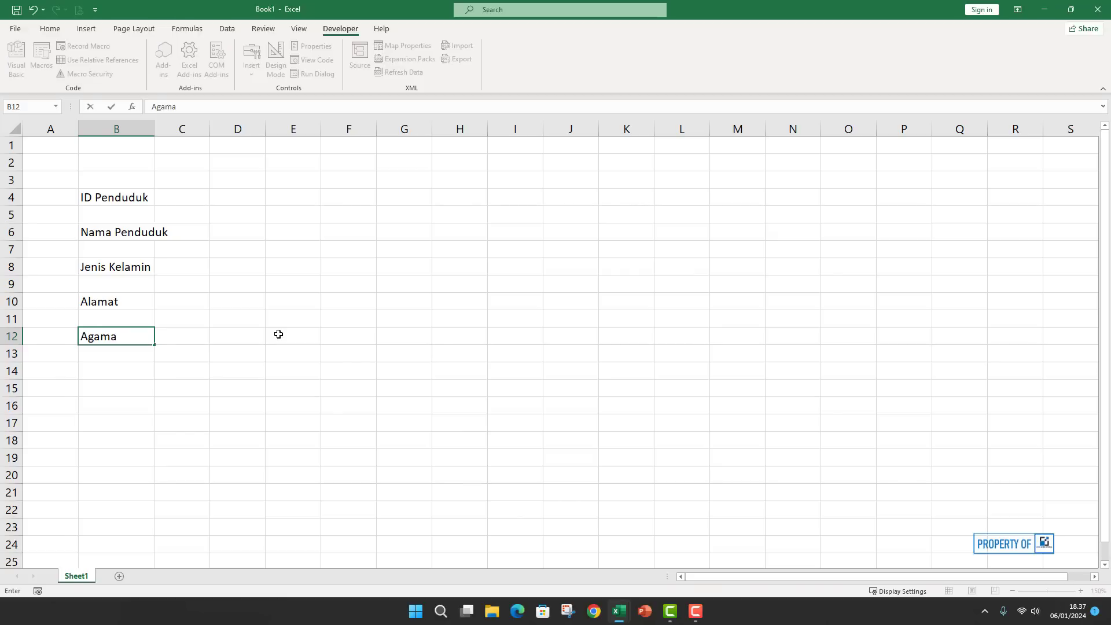
left_click(235, 202)
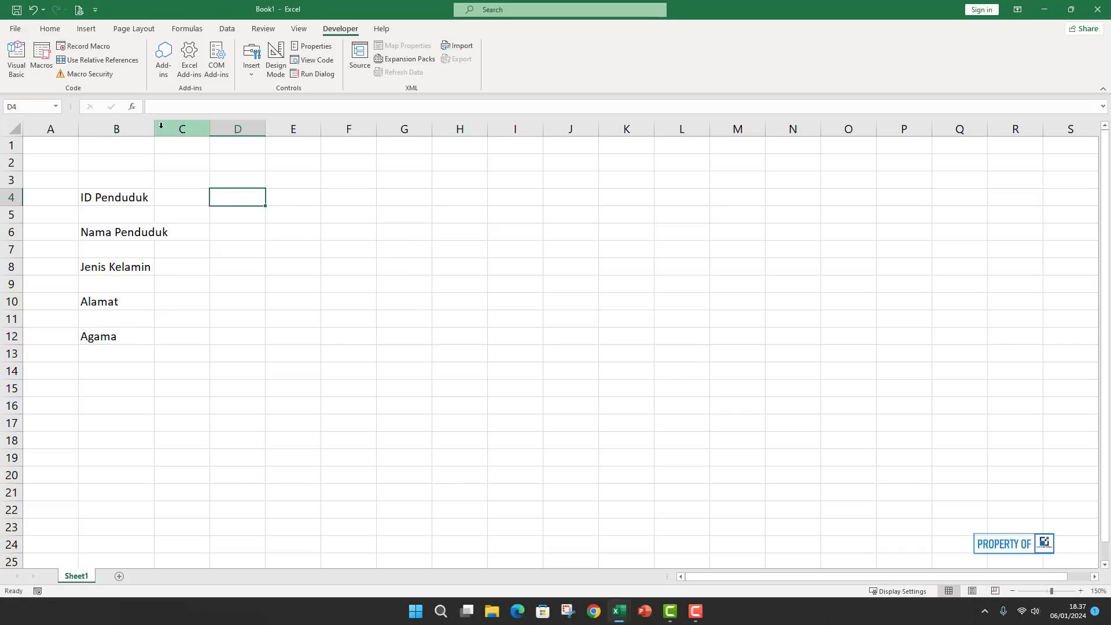
Widen column B further, then enter 'Pendidikan' in E4 and 'Pekerjaan' in E6.
left_click_drag(154, 128, 172, 129)
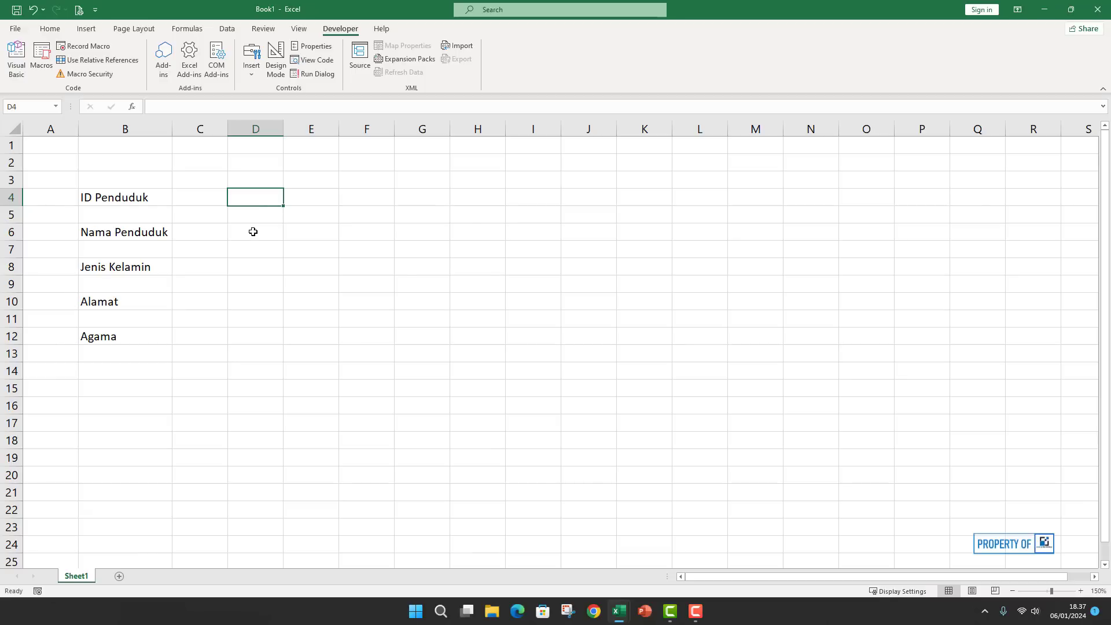
left_click(316, 201)
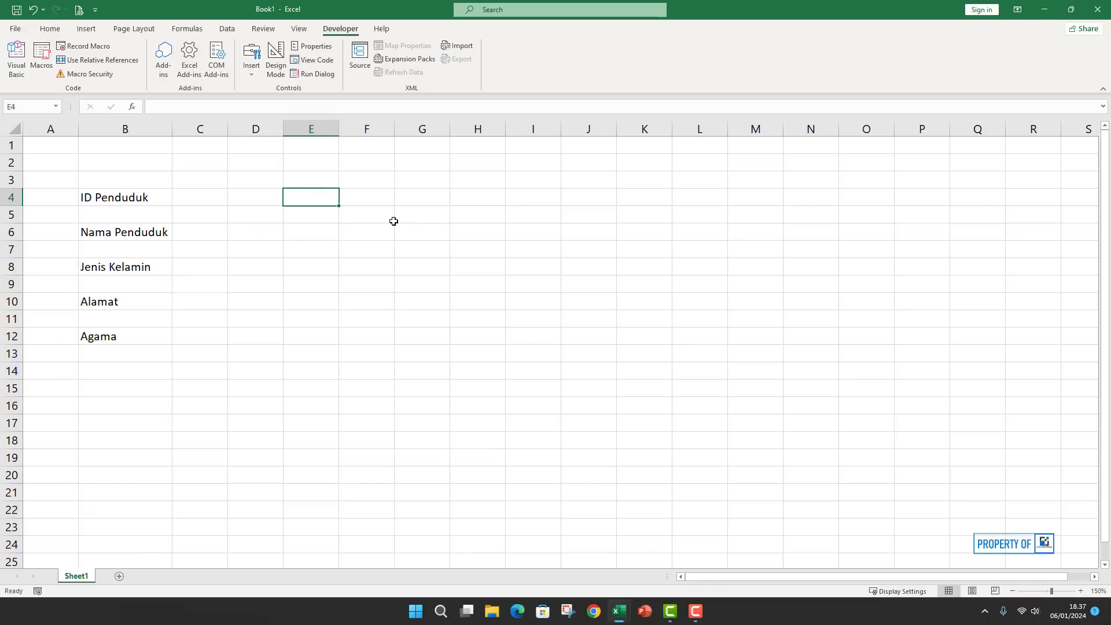
type("Pendu")
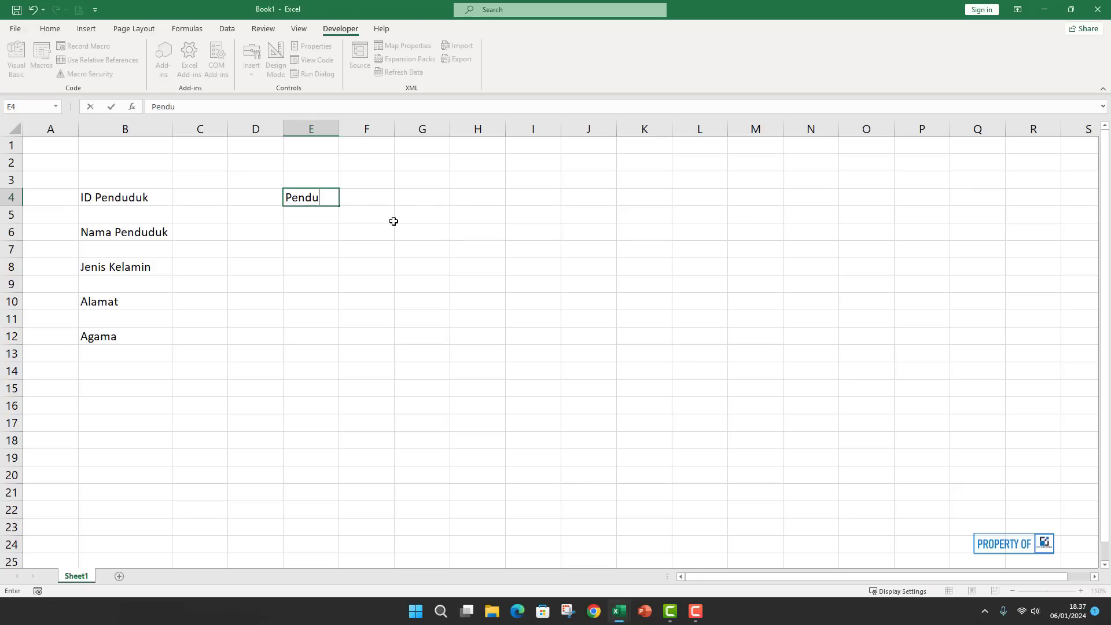
key("BackSpace")
type("idikan")
key("Return")
key("Return")
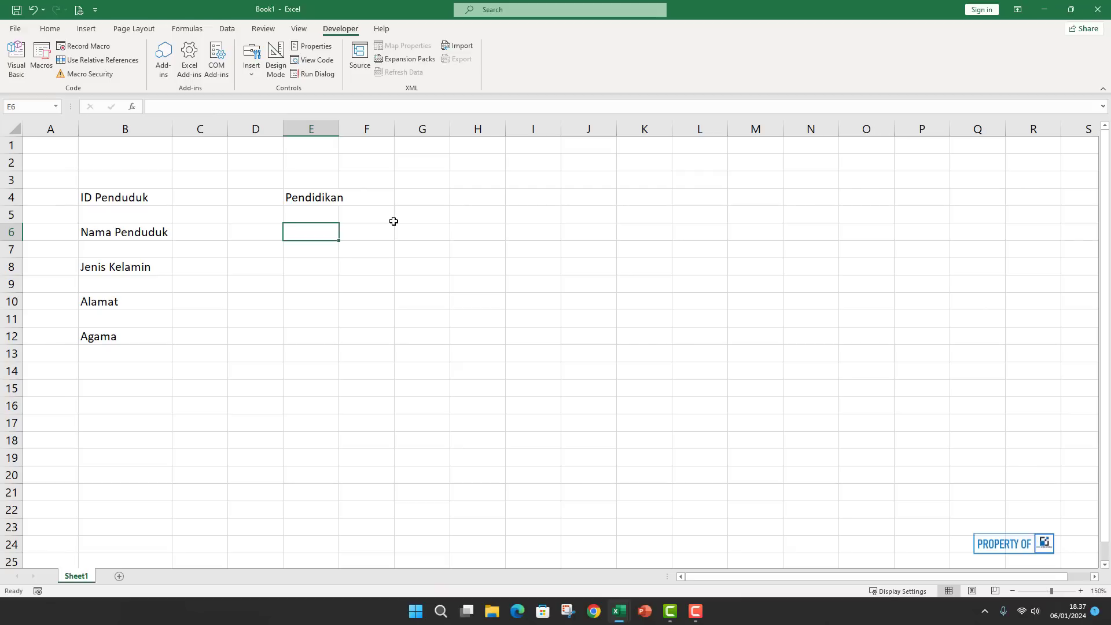
type("Pekerjaa")
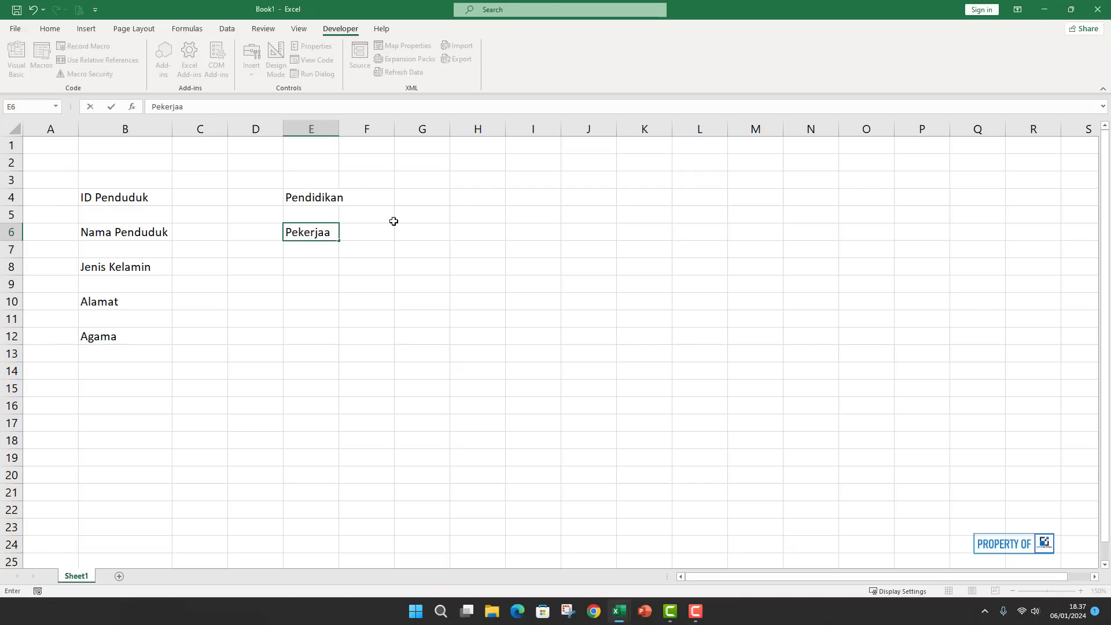
type("n")
key("Return")
key("Return")
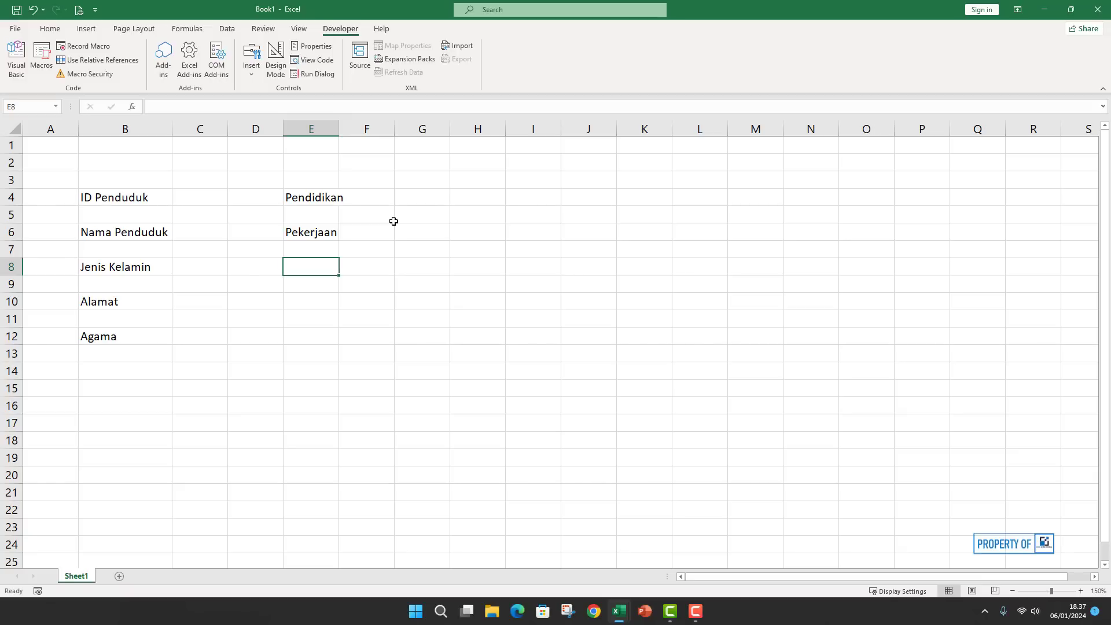
Enter 'Tempat Lahir' in E8, 'Tgl Lahir' in E10 and 'Status Pernikahan' in E12.
type("Tenpat")
key("BackSpace")
key("BackSpace")
key("BackSpace")
key("BackSpace")
key("BackSpace")
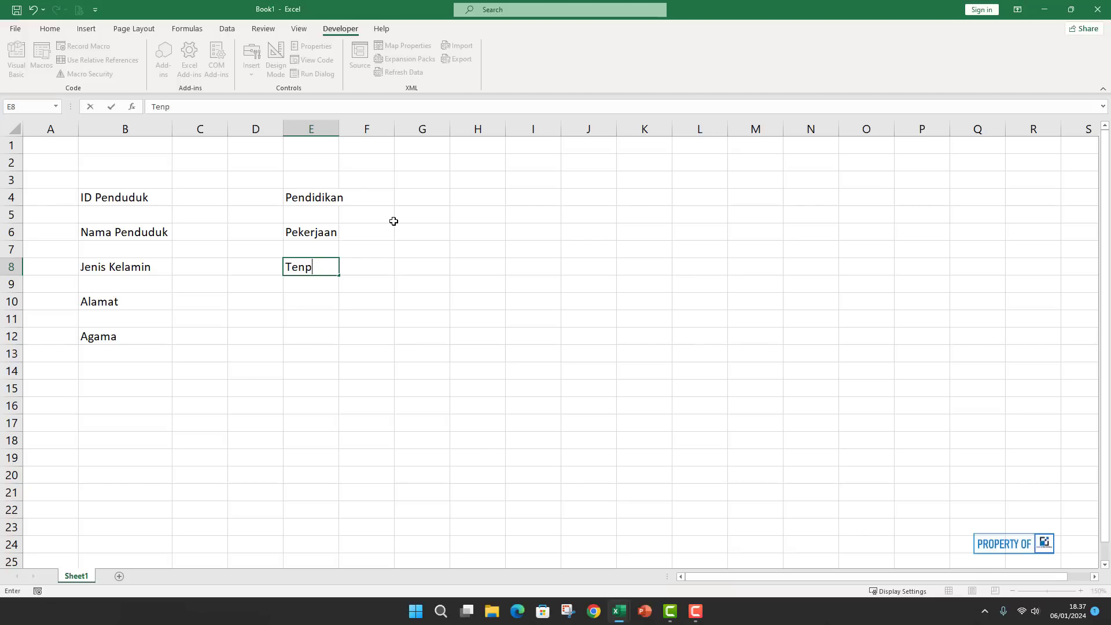
type("mpat Lahir")
key("Return")
key("Return")
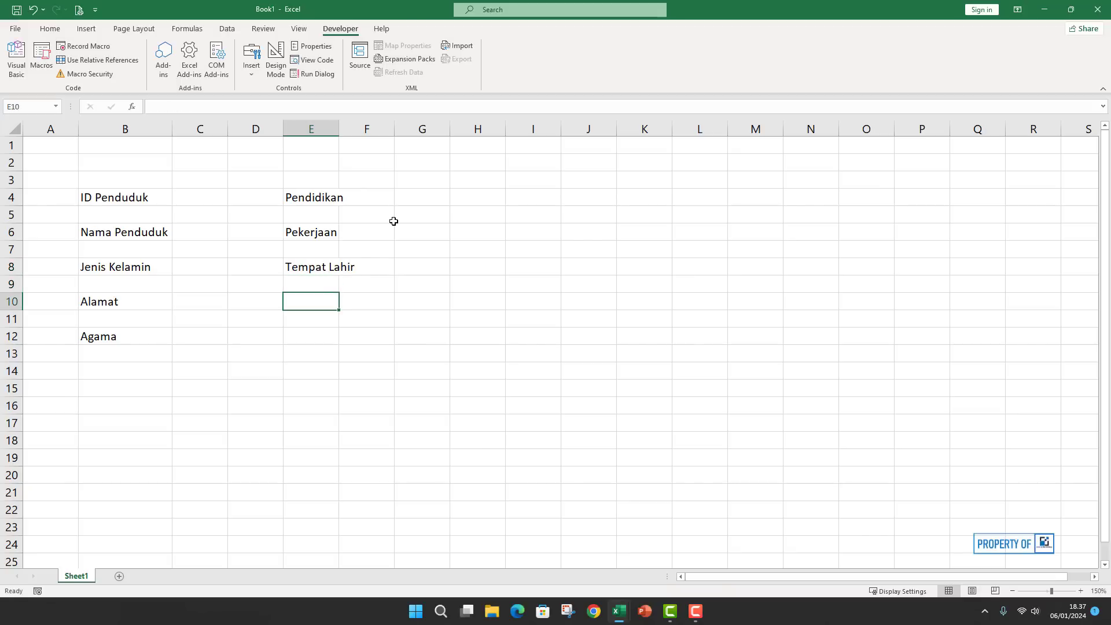
type("T")
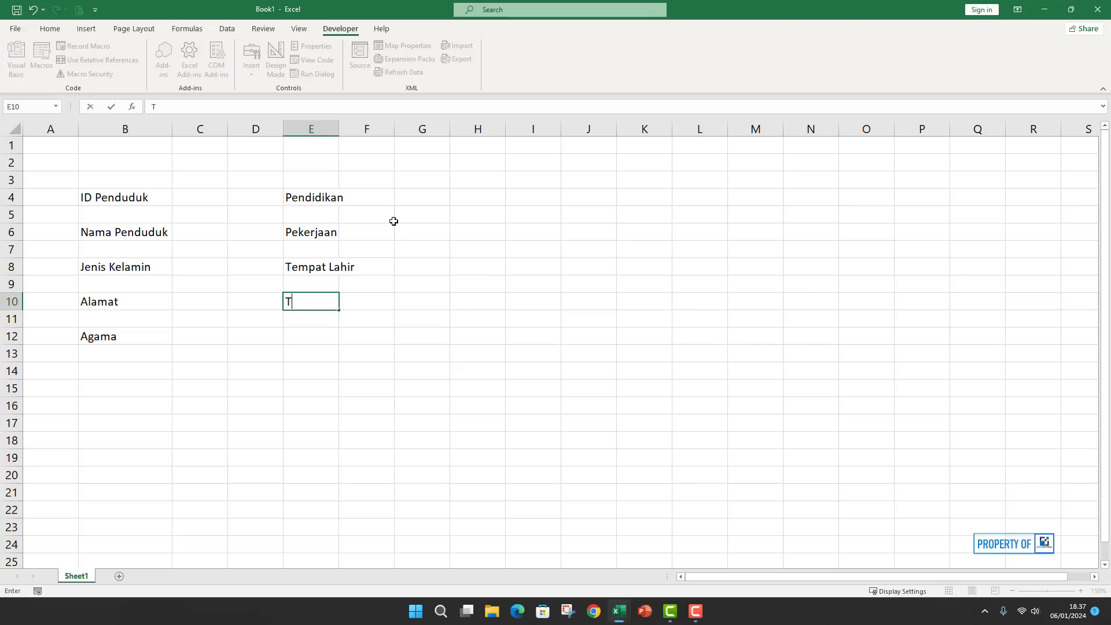
type("gl Lahir")
key("Return")
key("Return")
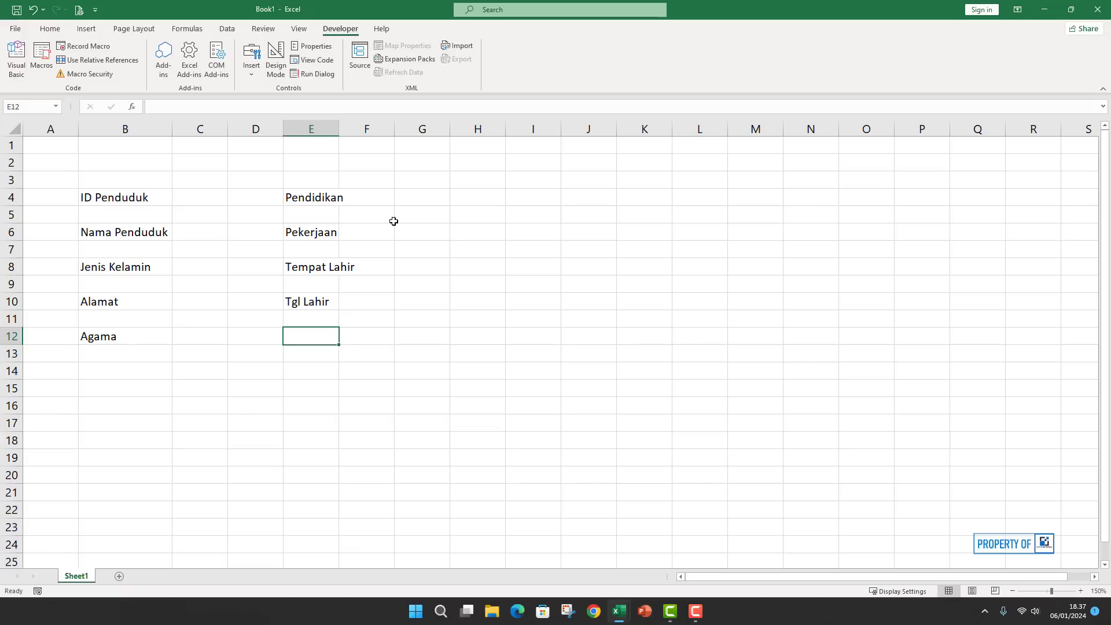
type("Status")
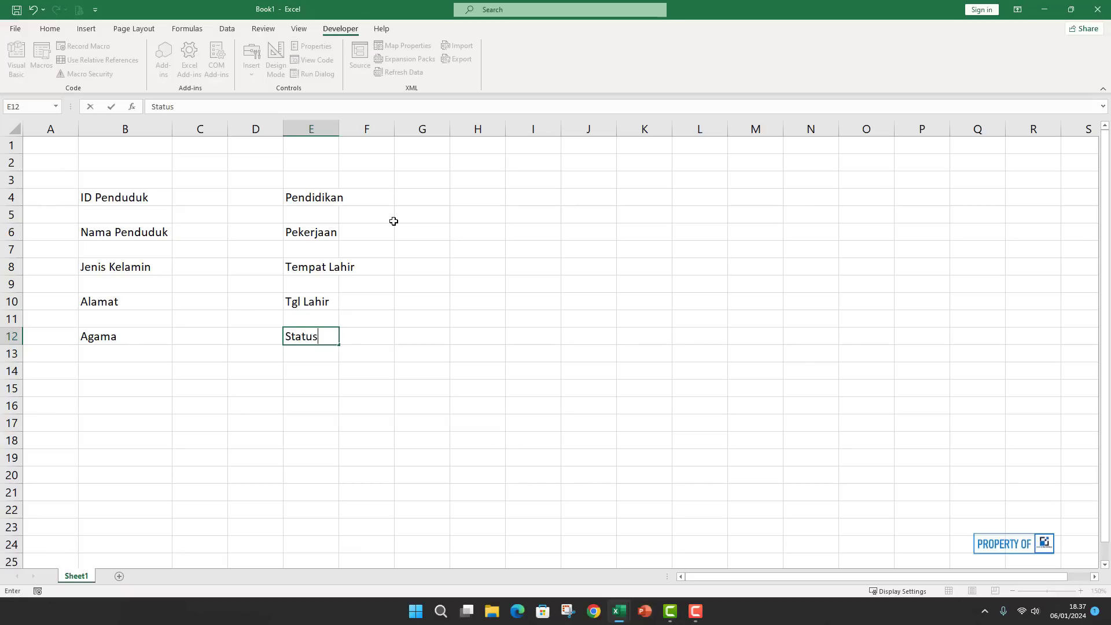
type(" Pernikahan")
key("Return")
left_click(411, 231)
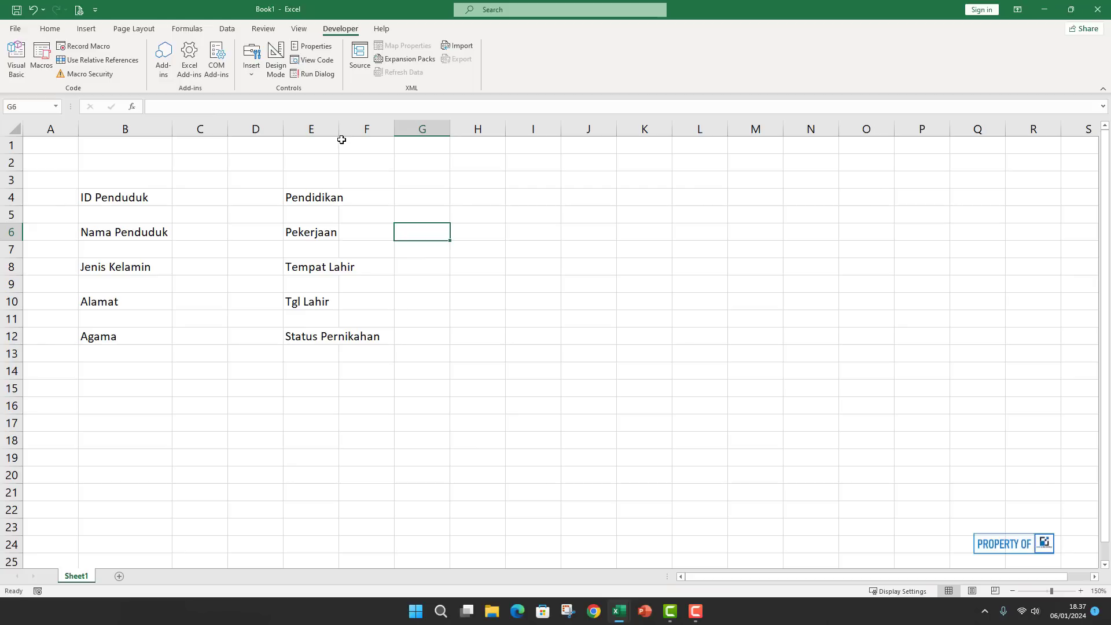
Widen columns C, D, E and F to make room for entry areas.
left_click_drag(340, 134, 391, 135)
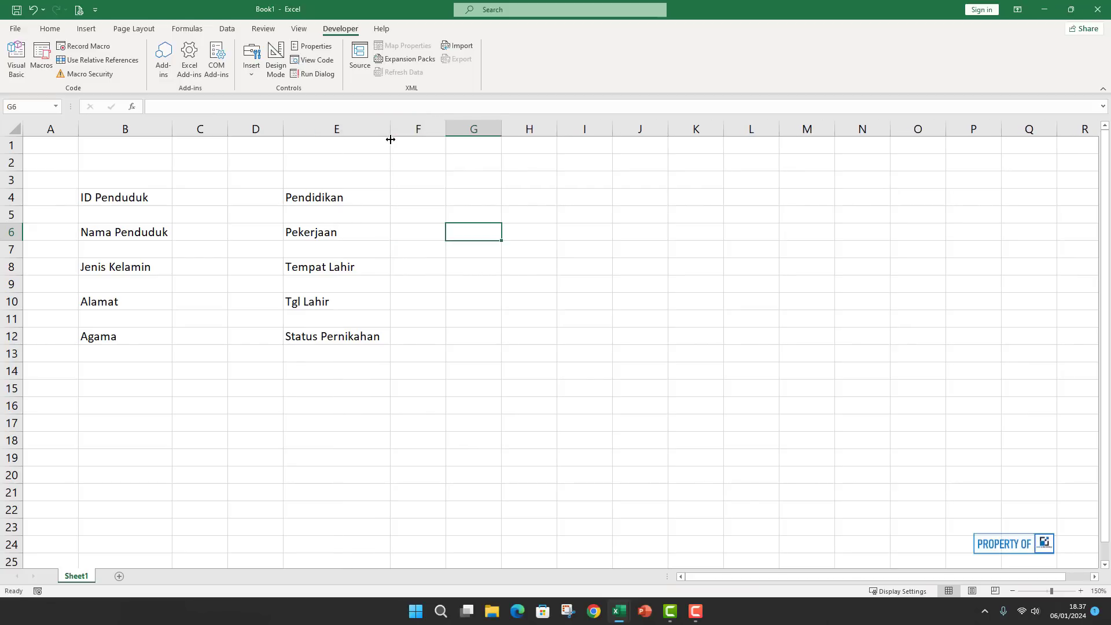
left_click_drag(283, 133, 375, 135)
left_click_drag(228, 130, 313, 130)
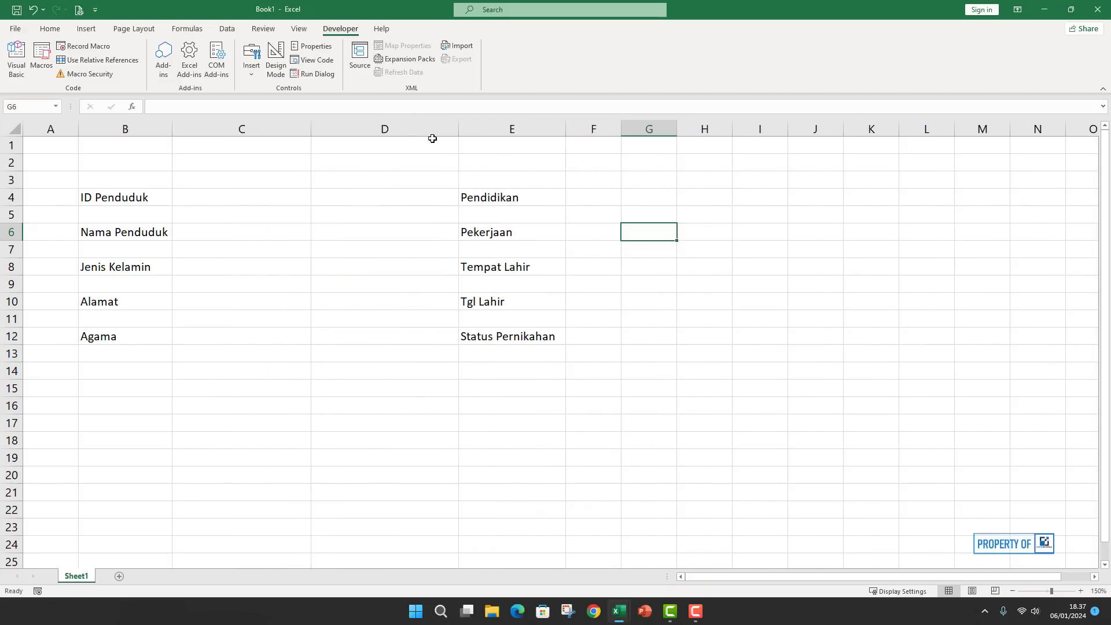
left_click_drag(460, 129, 351, 138)
left_click_drag(578, 126, 720, 139)
left_click(602, 231)
Select both label ranges, B4:B12 and E4:E12.
left_click(216, 200)
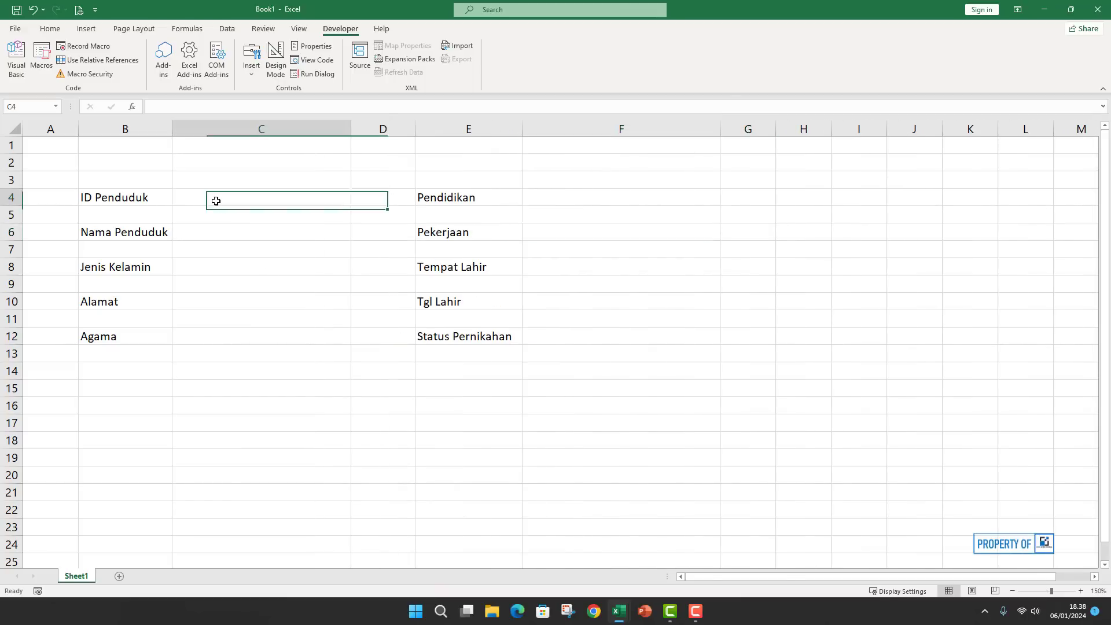
left_click_drag(139, 198, 120, 335)
left_click(186, 285)
left_click_drag(142, 196, 126, 333)
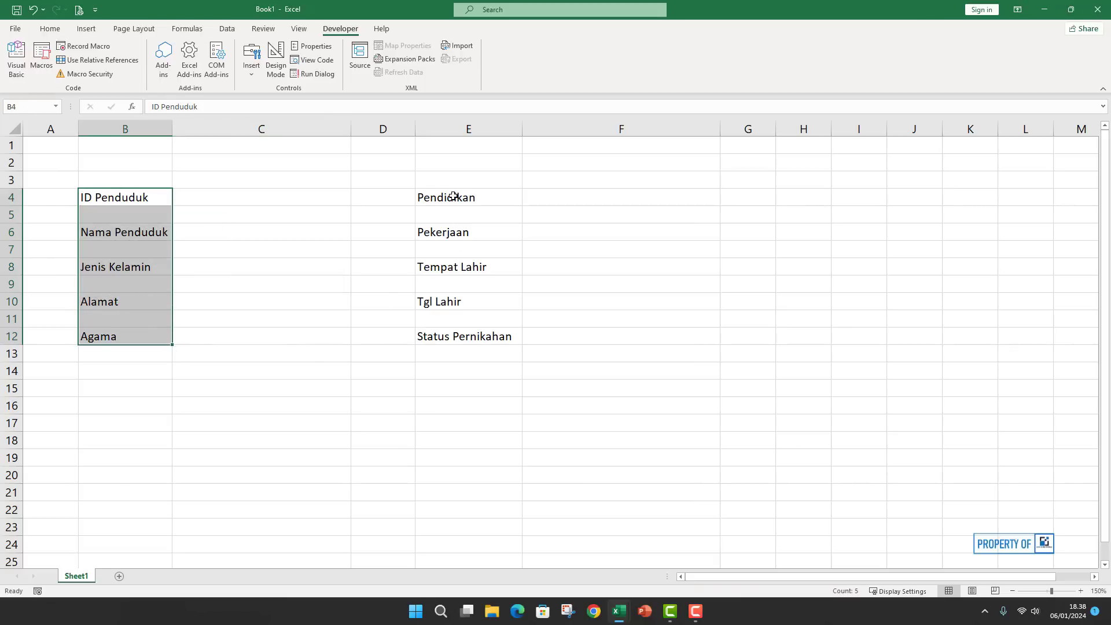
left_click_drag(452, 194, 453, 335)
Apply the custom number format @* ":" to both label columns.
right_click(131, 303)
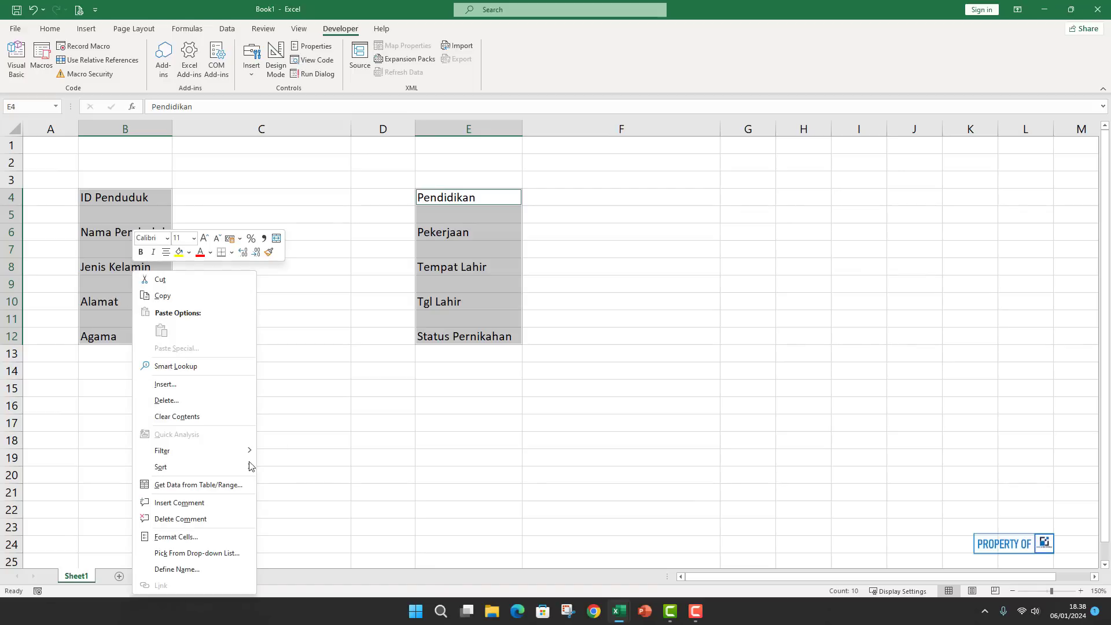
left_click(176, 536)
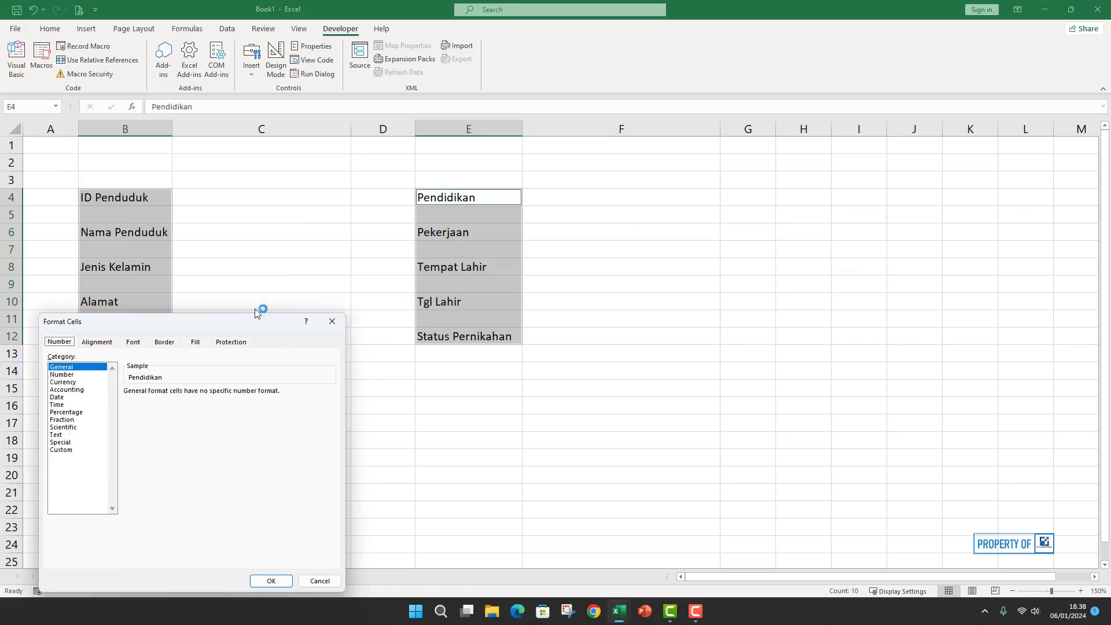
left_click_drag(227, 324, 407, 177)
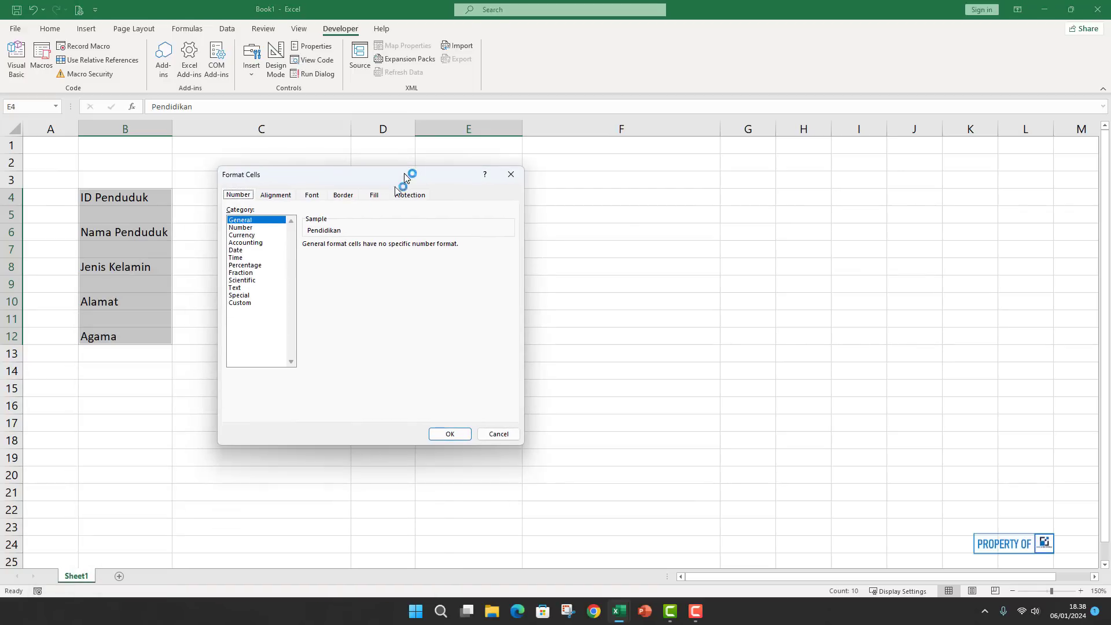
left_click(247, 308)
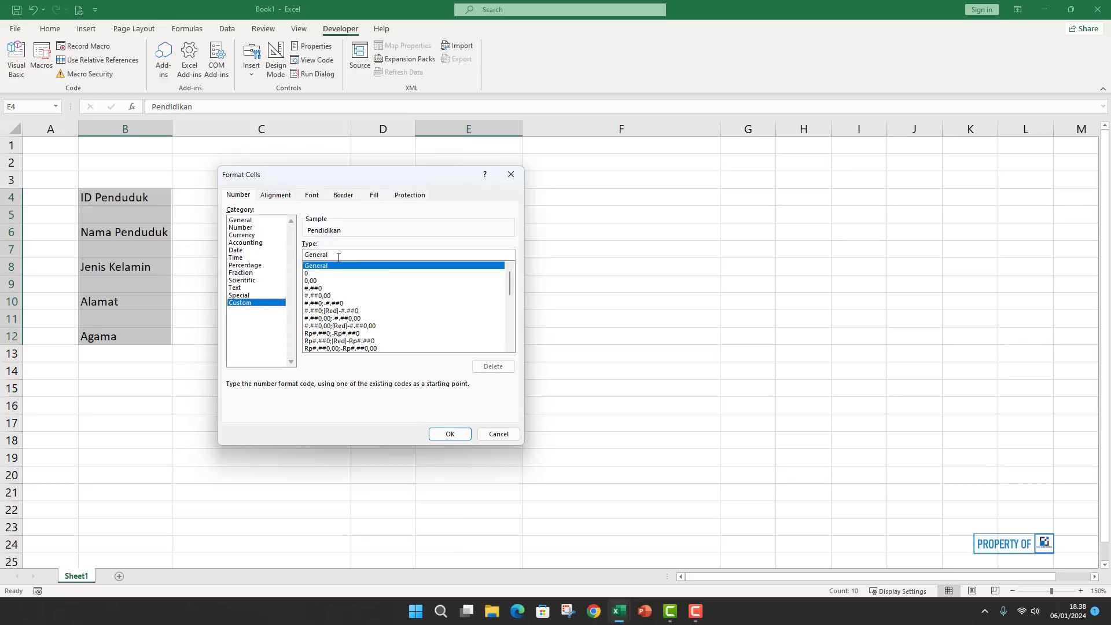
key("BackSpace")
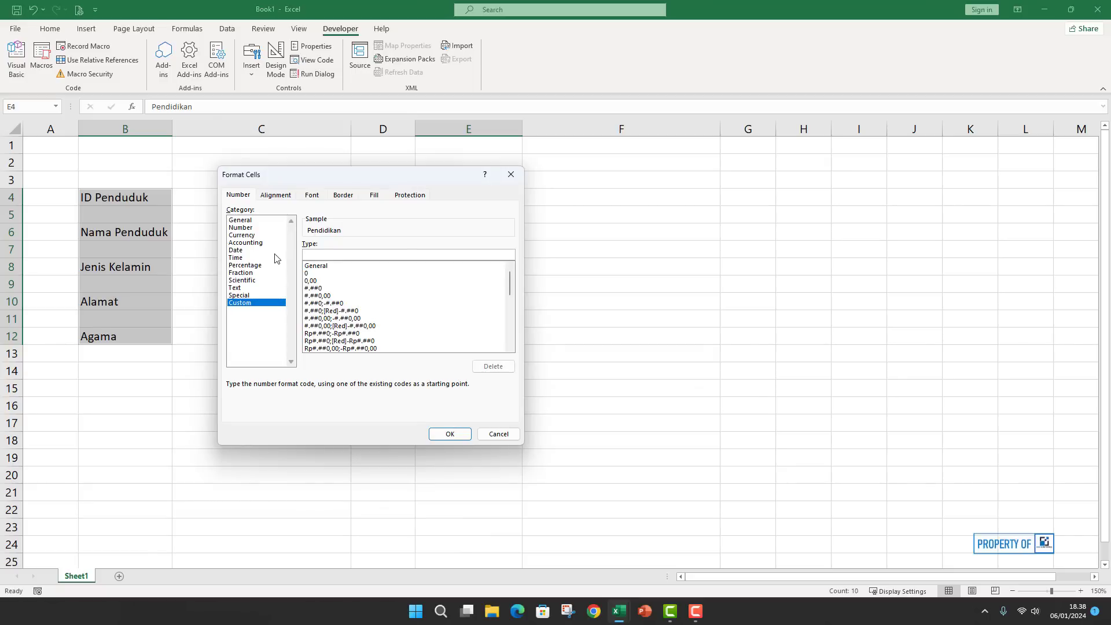
type("@ * \":")
left_click(455, 435)
left_click(281, 322)
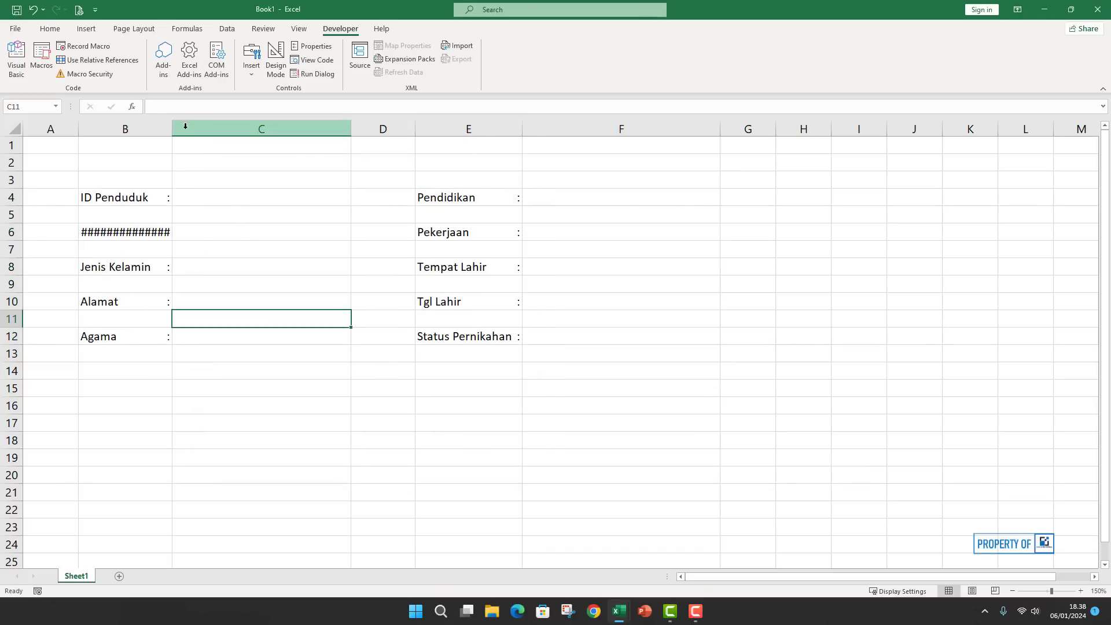
Widen columns B and E, and indicate the answer cells beside ID Penduduk and Pendidikan.
left_click_drag(172, 129, 193, 132)
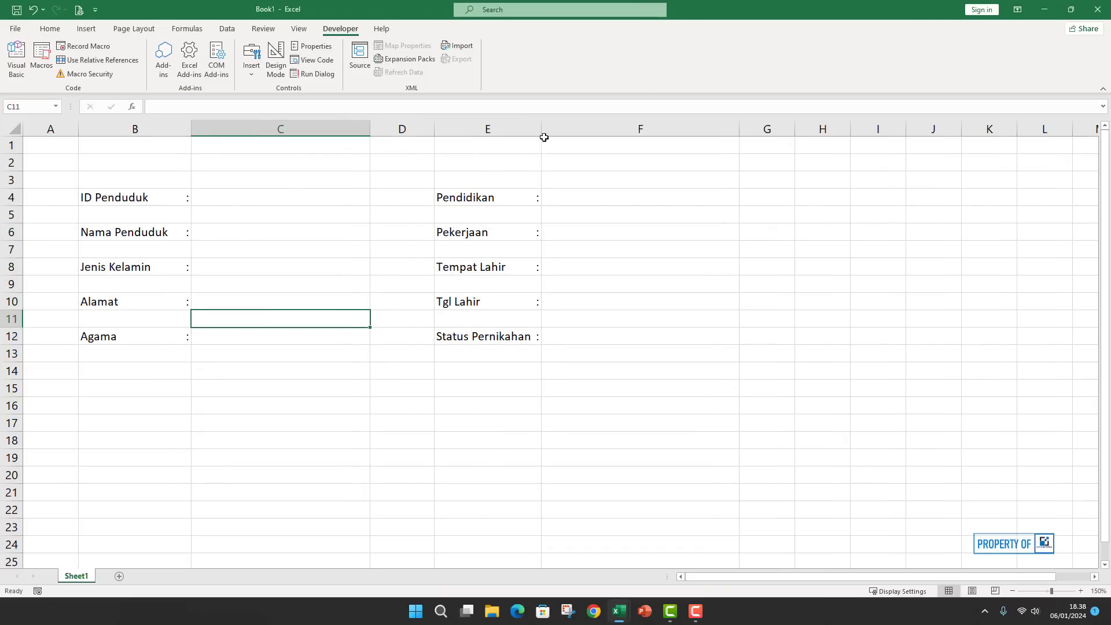
left_click_drag(542, 133, 549, 134)
left_click(602, 317)
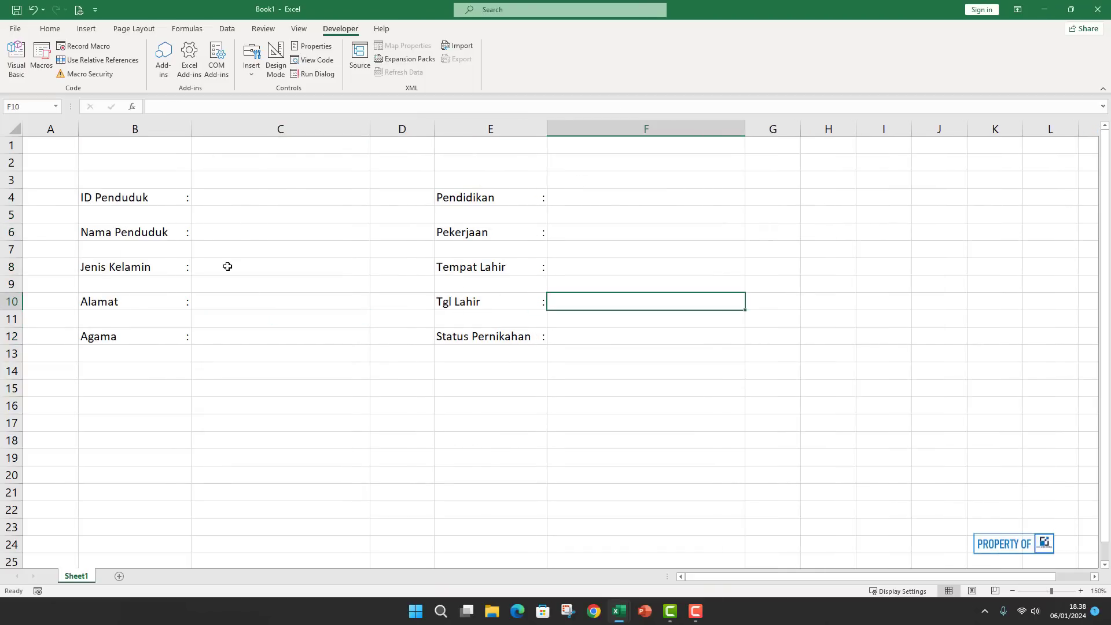
left_click(251, 199)
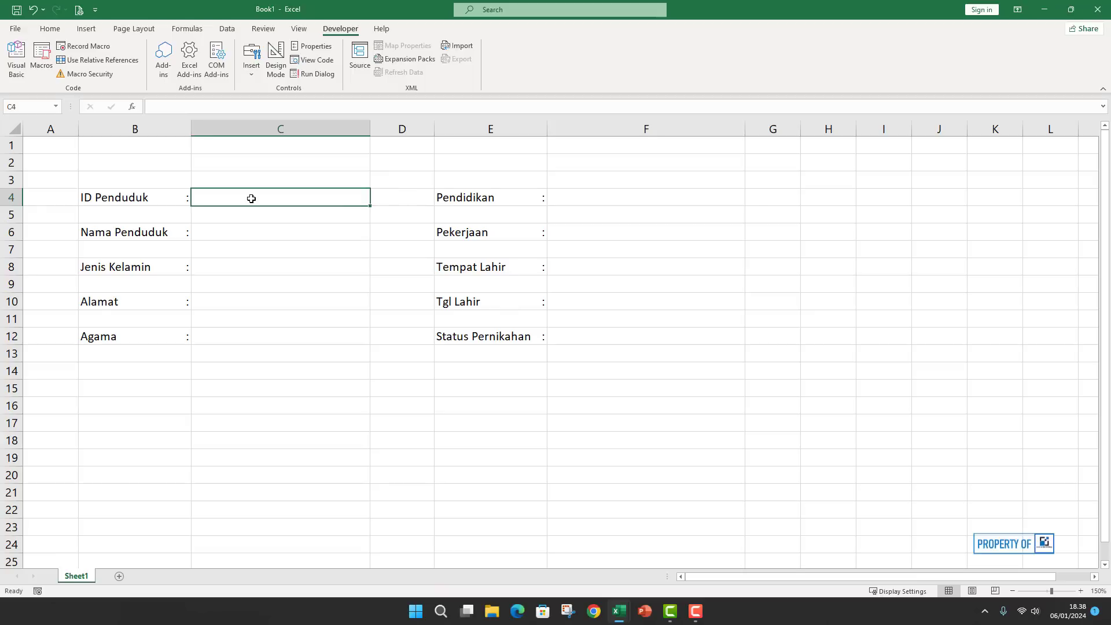
left_click(287, 248)
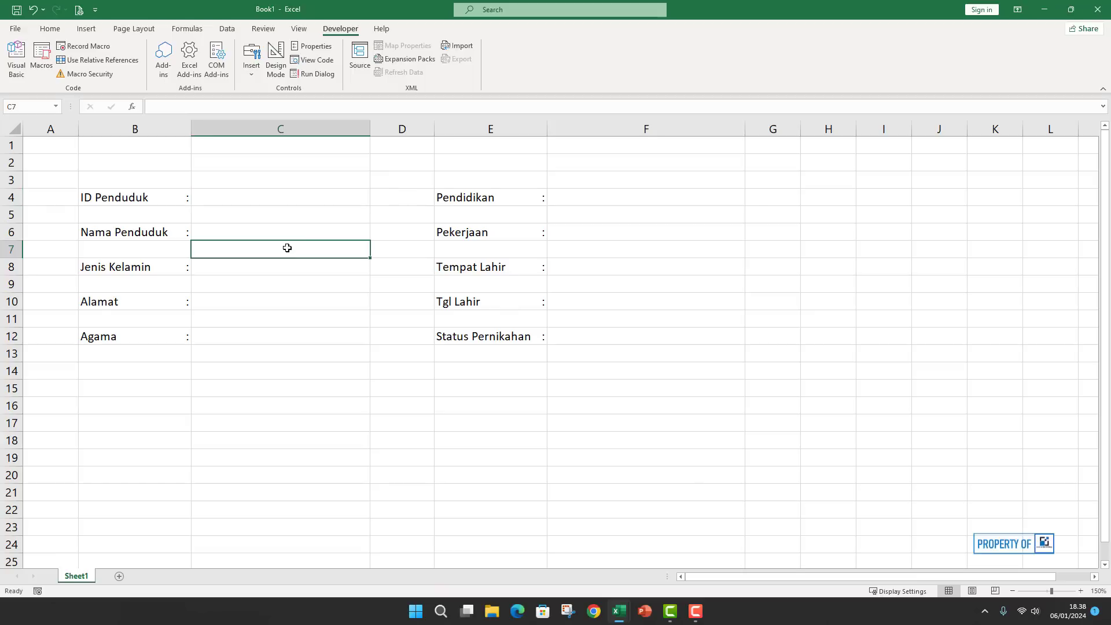
left_click(272, 201)
left_click(603, 201)
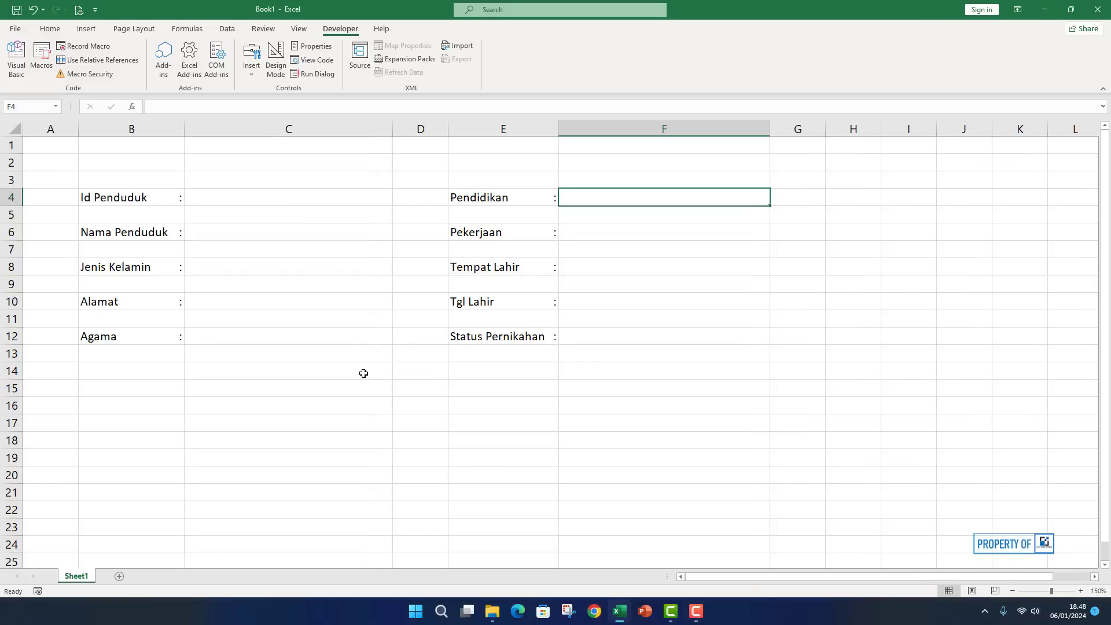
Indicate answer cells beside Jenis Kelamin, Agama, Pekerjaan and Status Pernikahan, then show the Data ribbon.
left_click(323, 379)
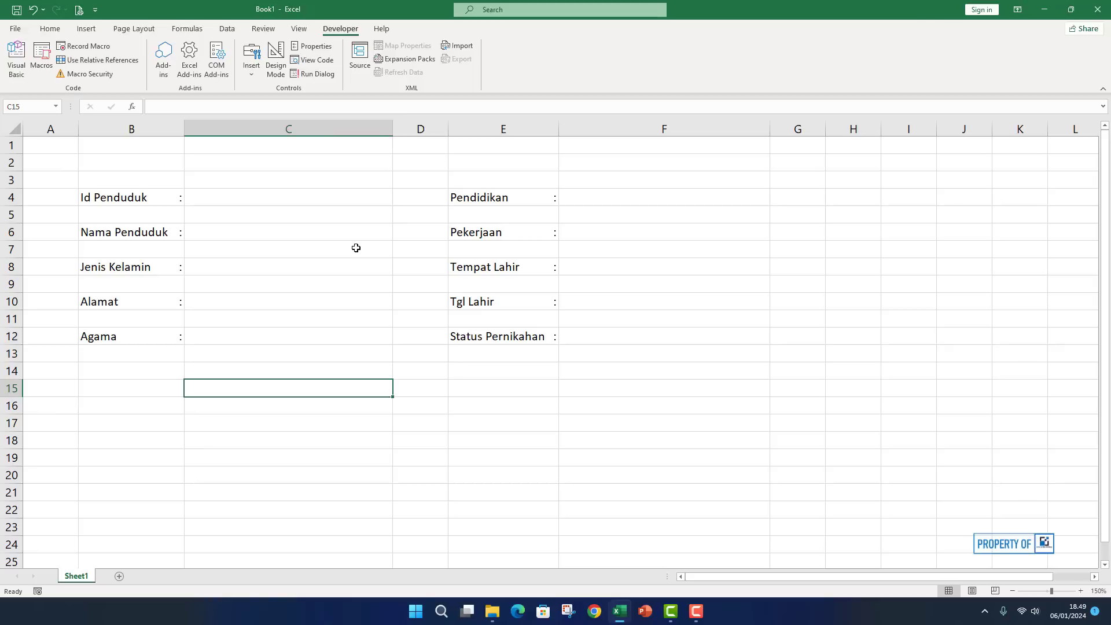
left_click(247, 271)
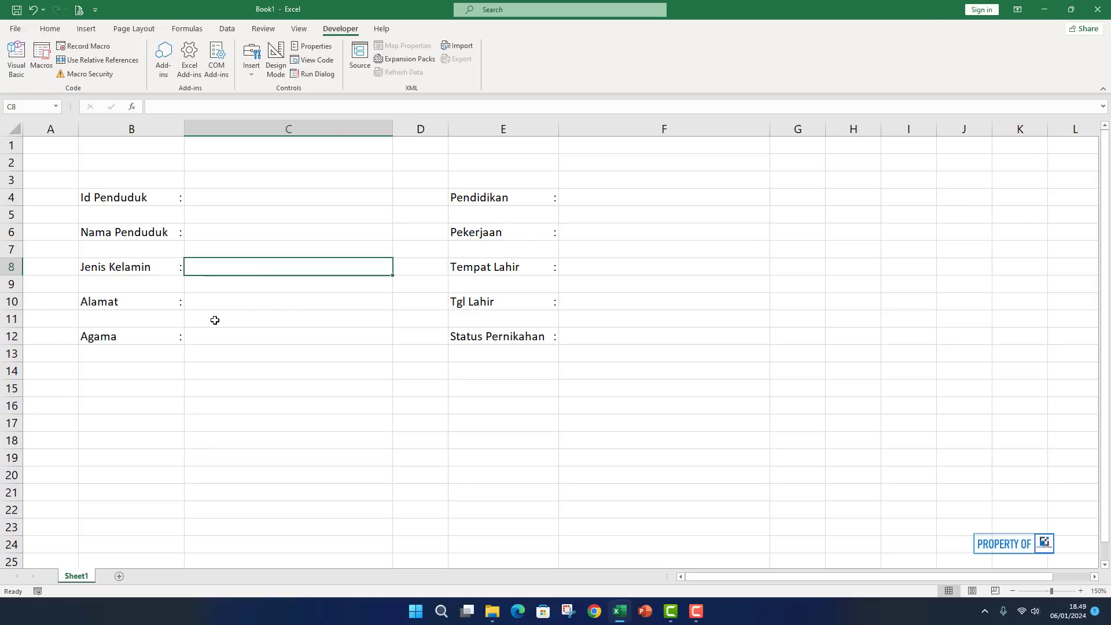
left_click(211, 338)
left_click(589, 192)
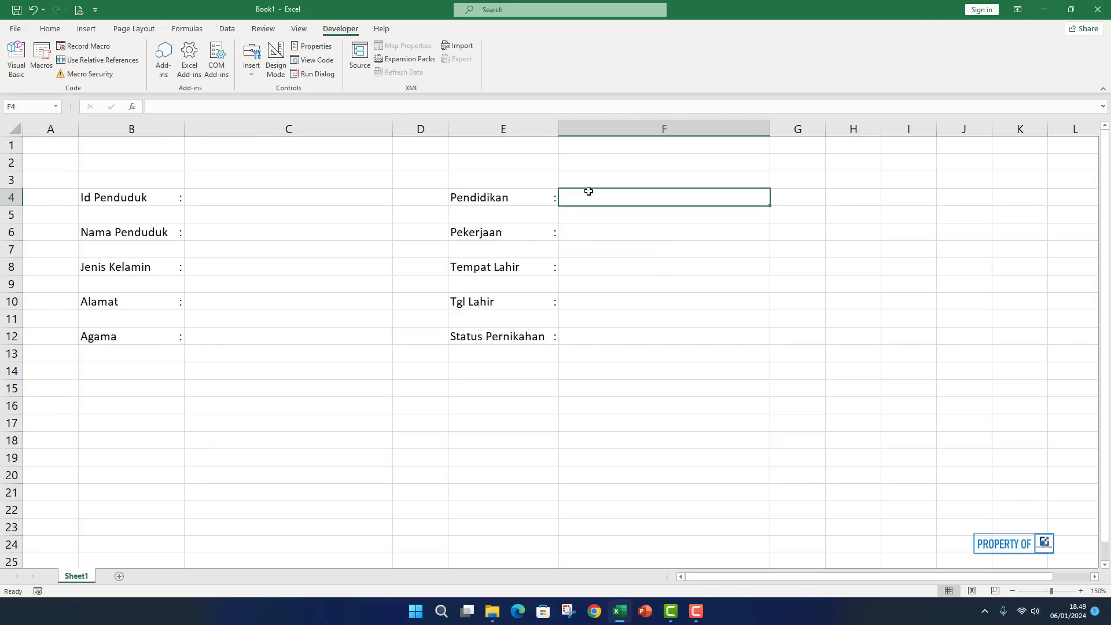
left_click(570, 230)
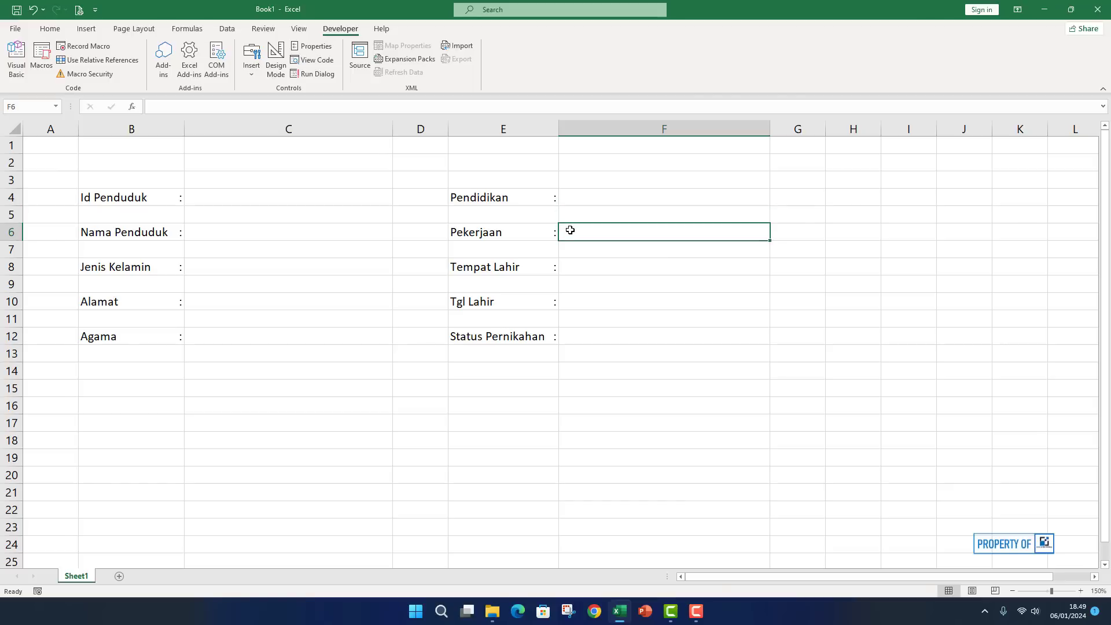
left_click(604, 324)
left_click(598, 330)
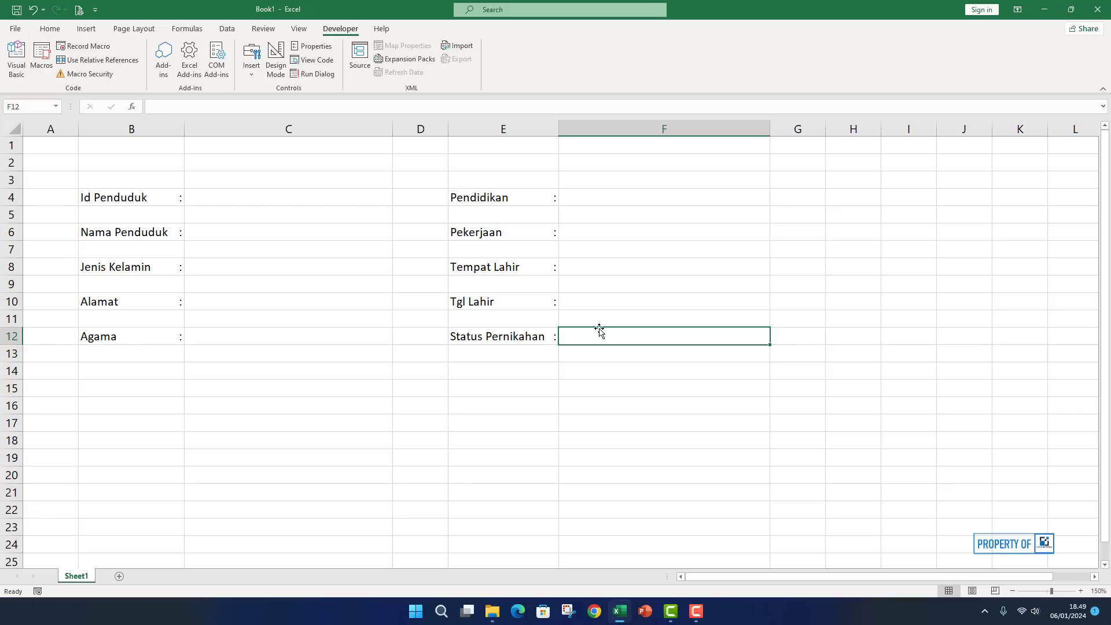
left_click(255, 408)
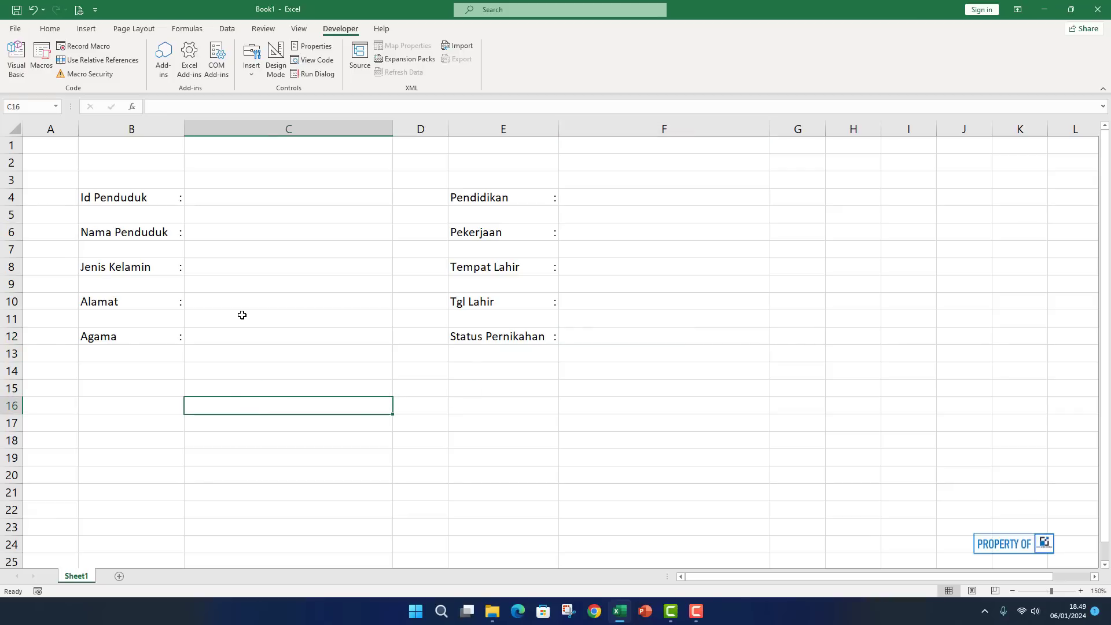
left_click(211, 268)
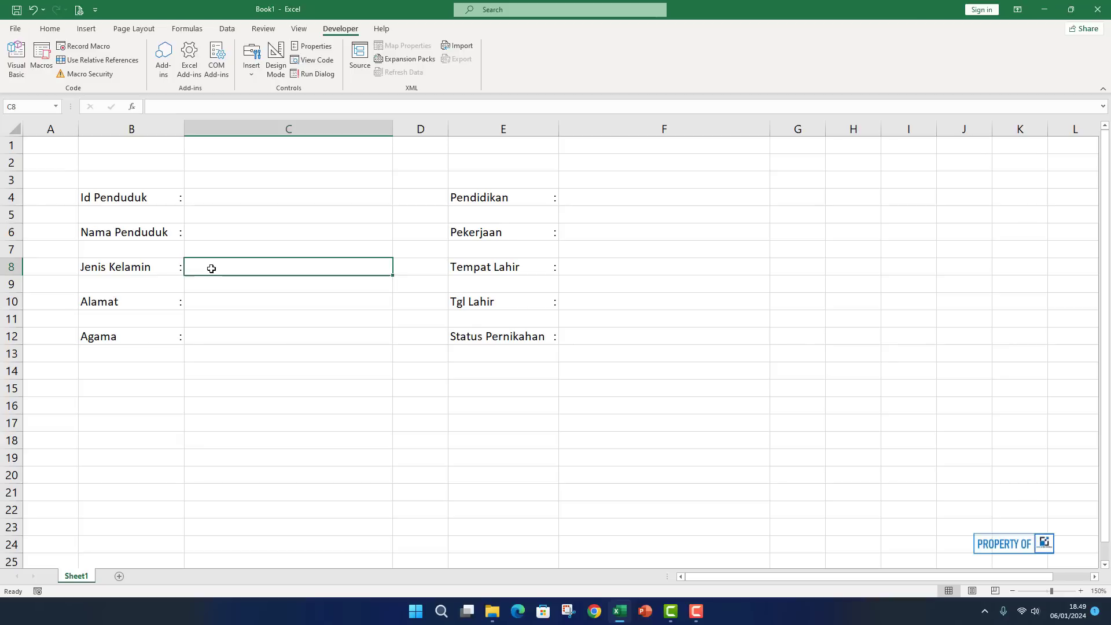
left_click(253, 370)
left_click(223, 259)
left_click(222, 30)
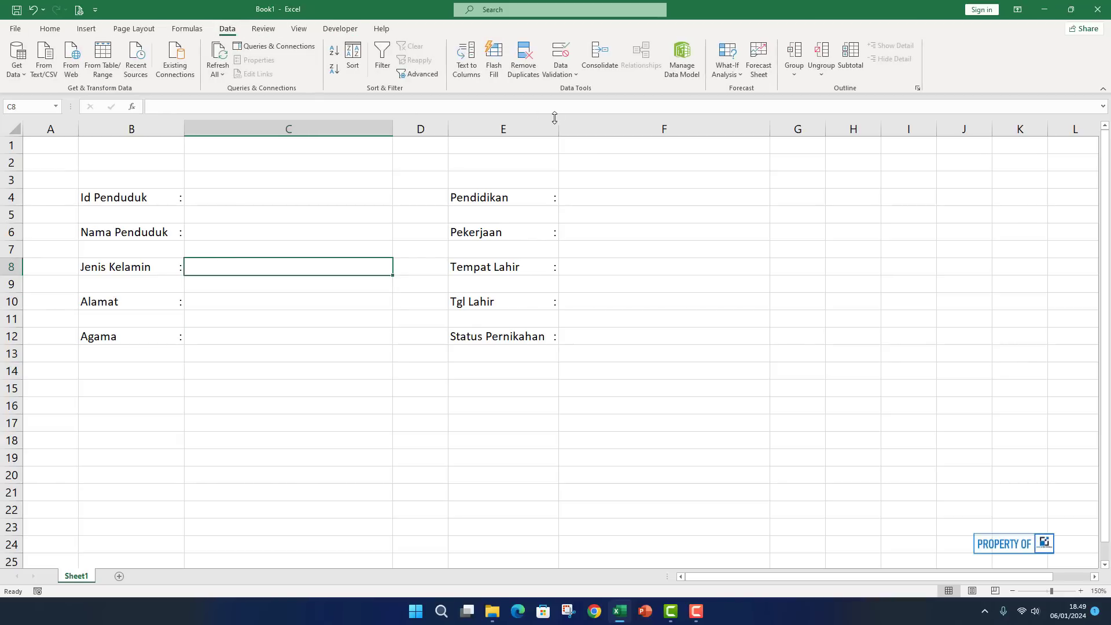
Restrict C8 to a validation list of 'Laki - Laki' and 'Perempuan'.
left_click(572, 54)
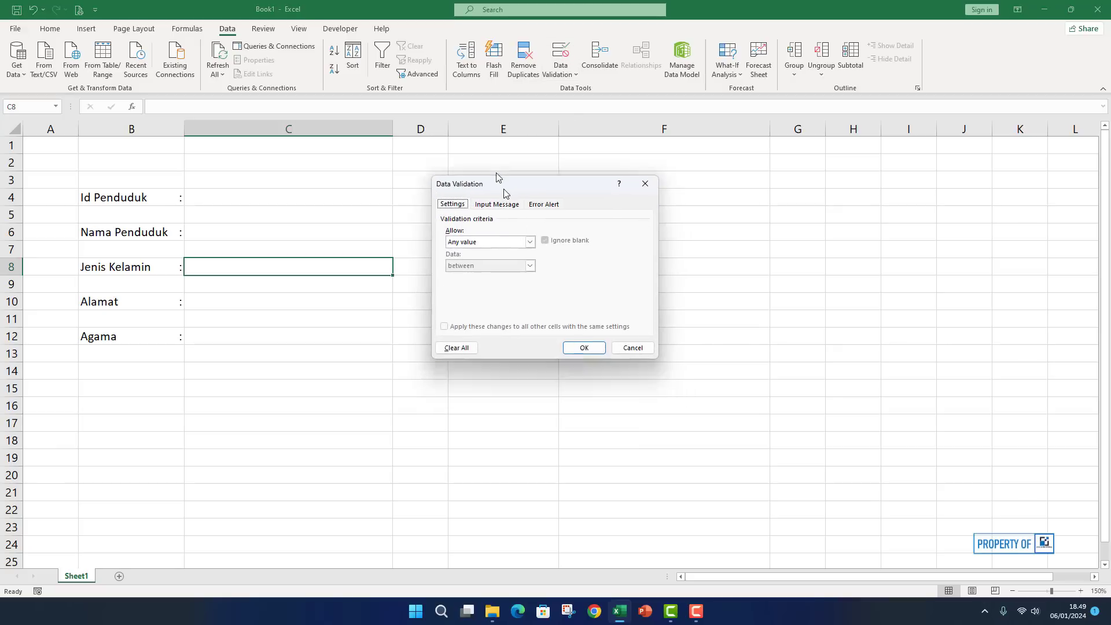
left_click(511, 209)
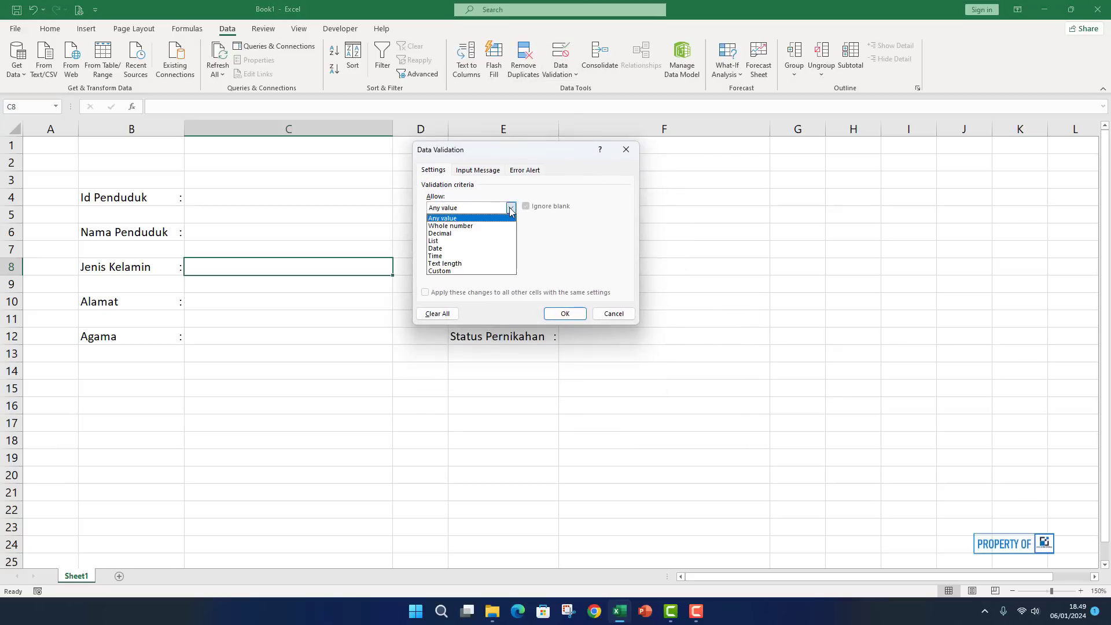
left_click(442, 242)
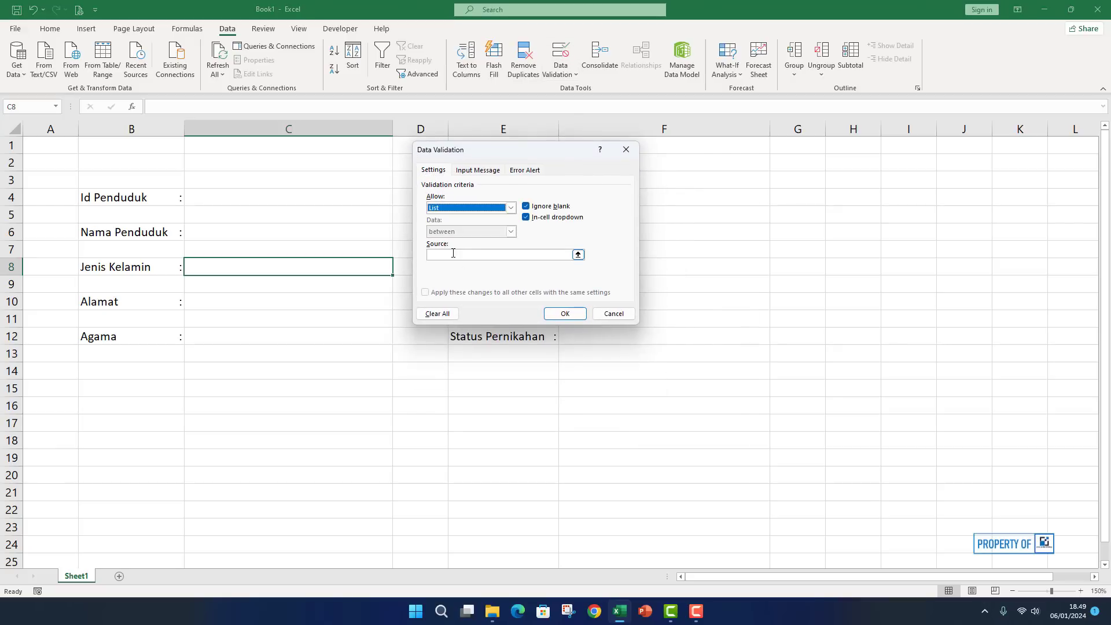
left_click(577, 255)
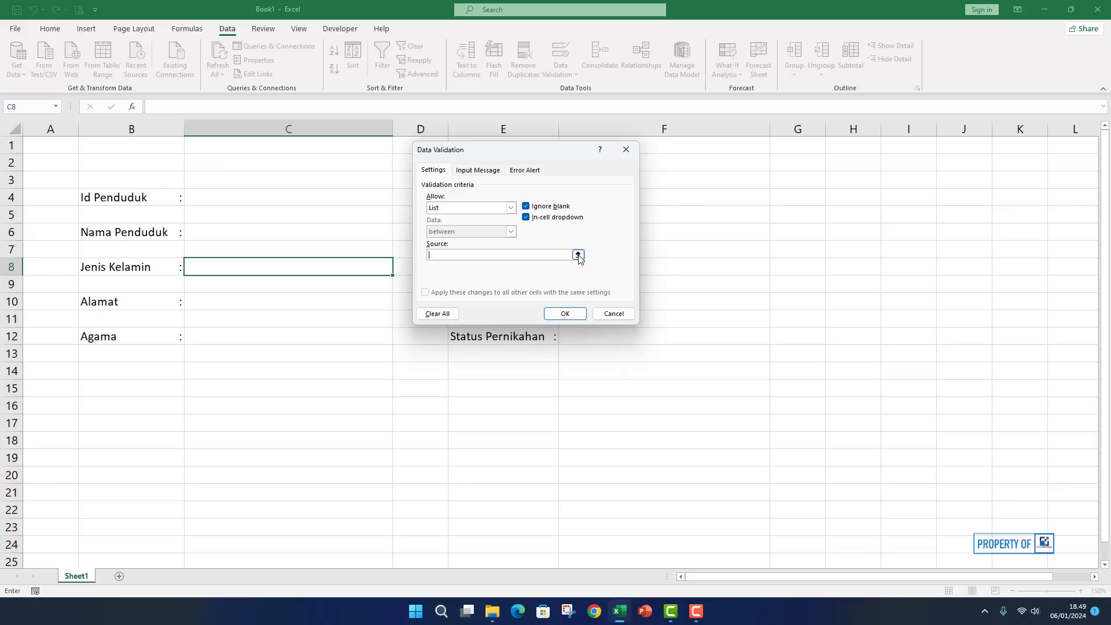
type("Laki - Laki;")
type("Perempuan")
left_click(564, 313)
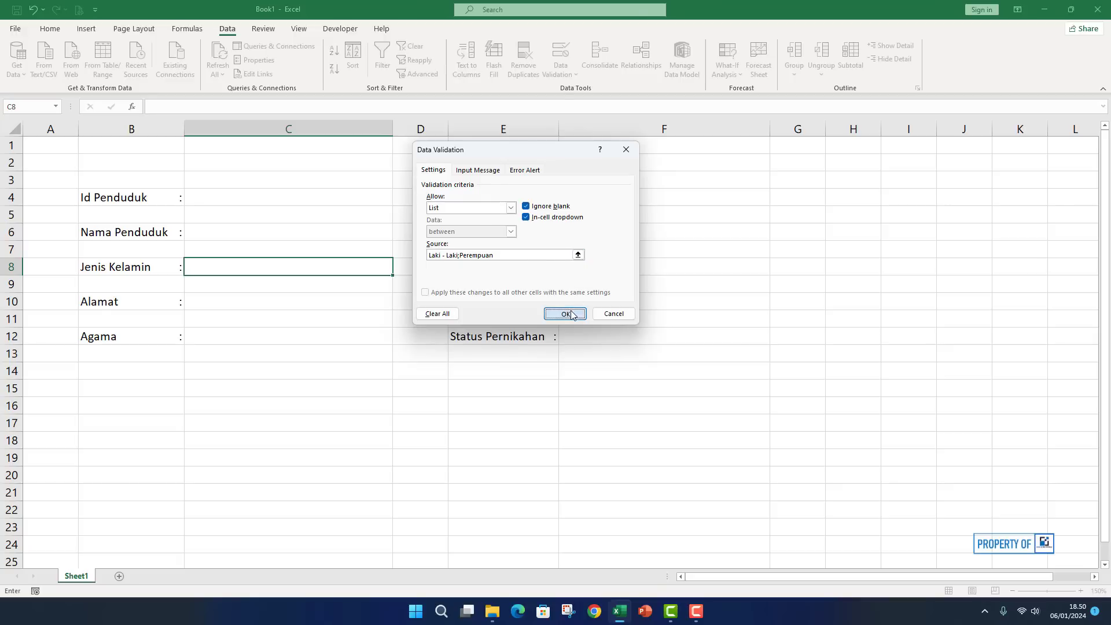
Test C8's dropdown, leaving 'Laki - Laki' selected.
left_click(282, 311)
left_click(385, 269)
left_click(398, 269)
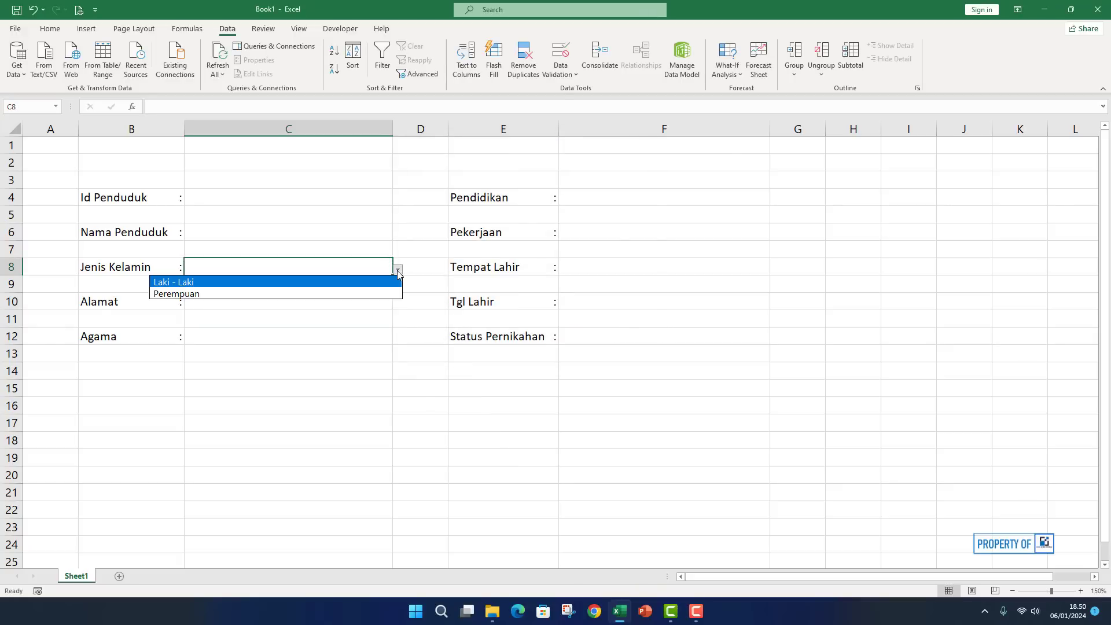
left_click(266, 293)
left_click(397, 269)
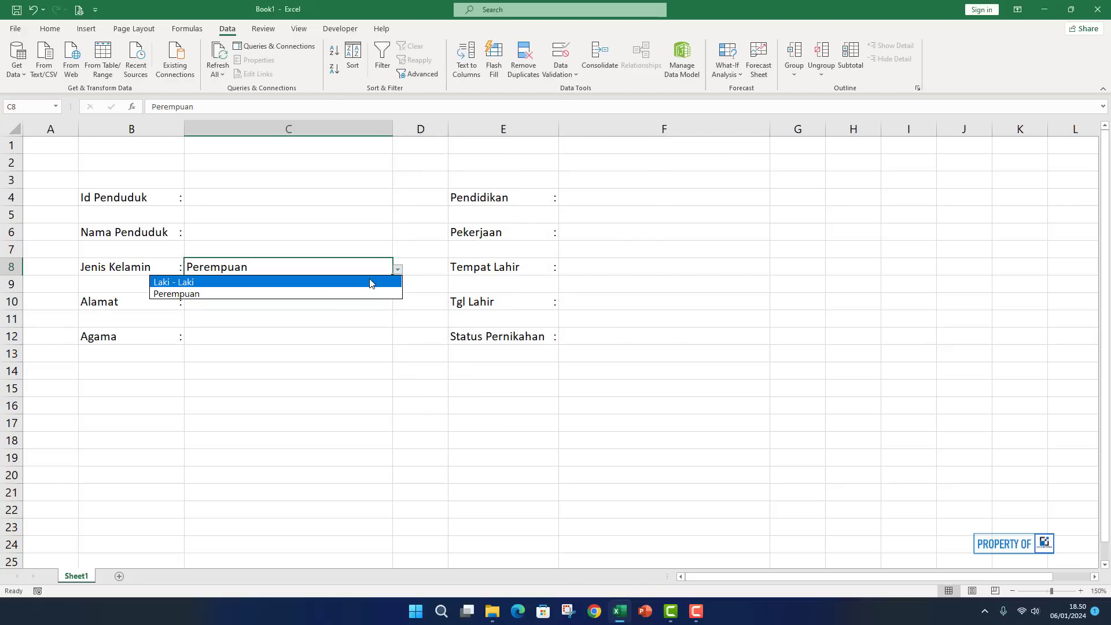
left_click(372, 282)
left_click(293, 330)
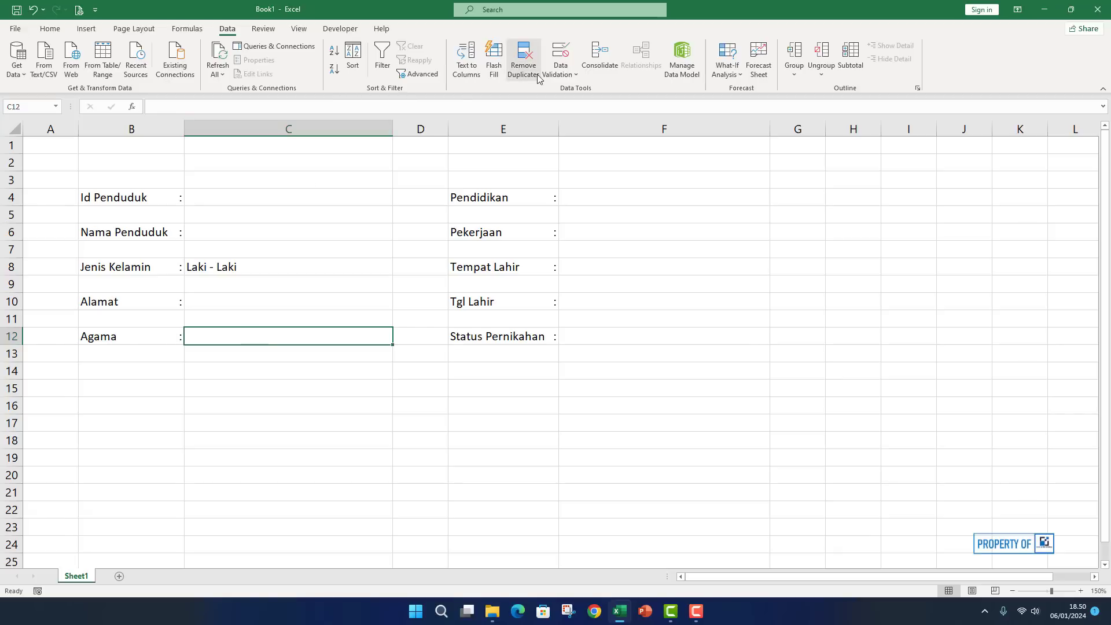
Restrict C12 to the list Islam;Kristen;Katolik;Hindu;Budha;Konghucu via Data Validation.
left_click(272, 388)
left_click(221, 338)
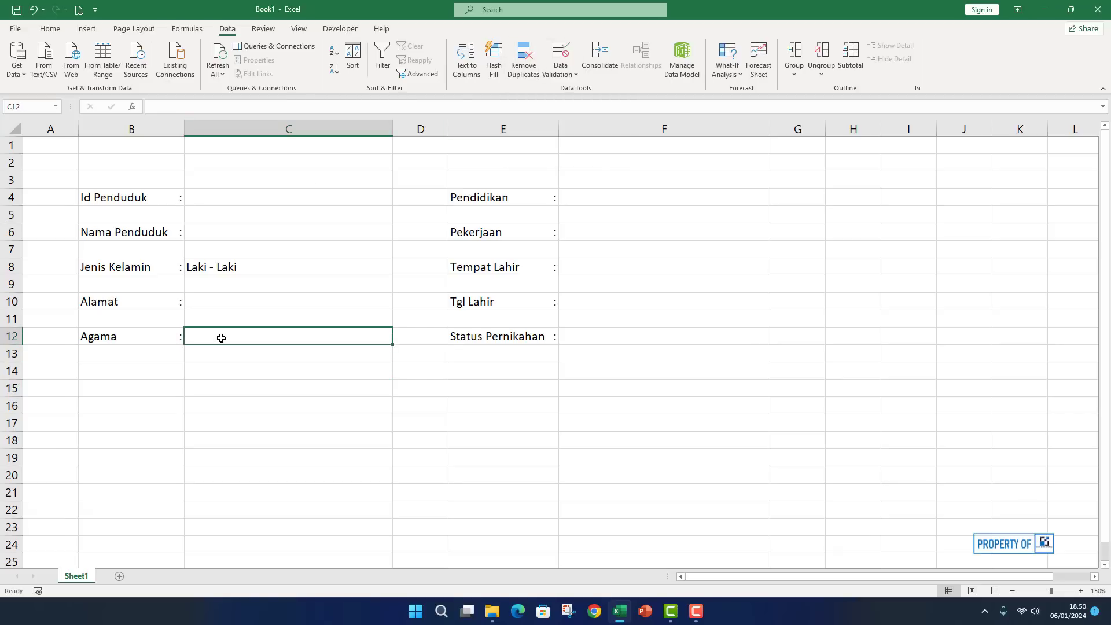
left_click(566, 58)
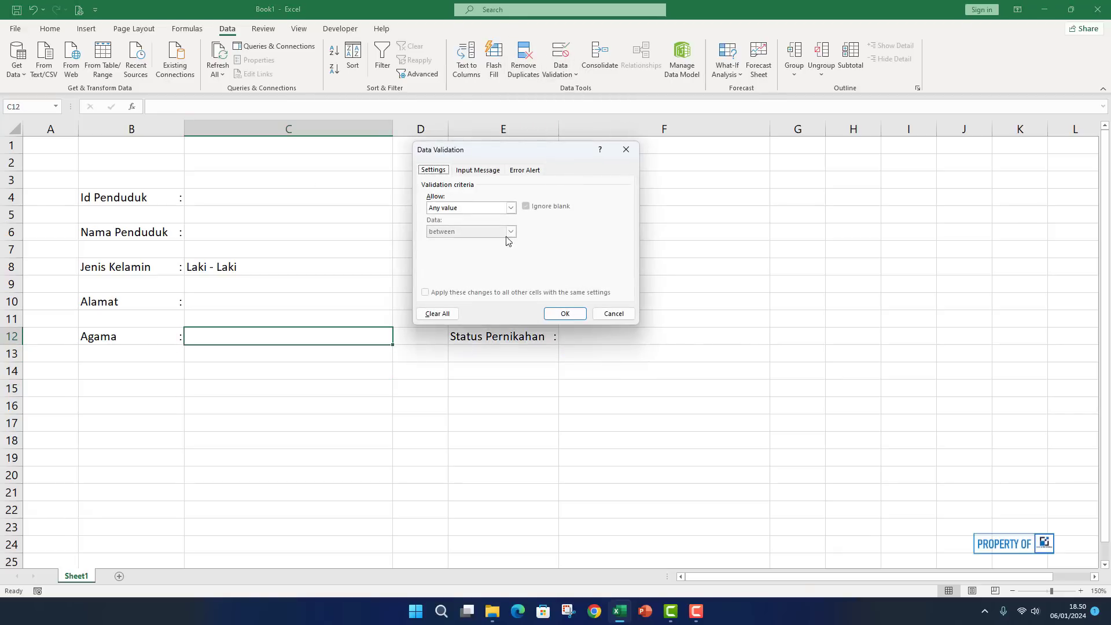
left_click(505, 208)
left_click(452, 242)
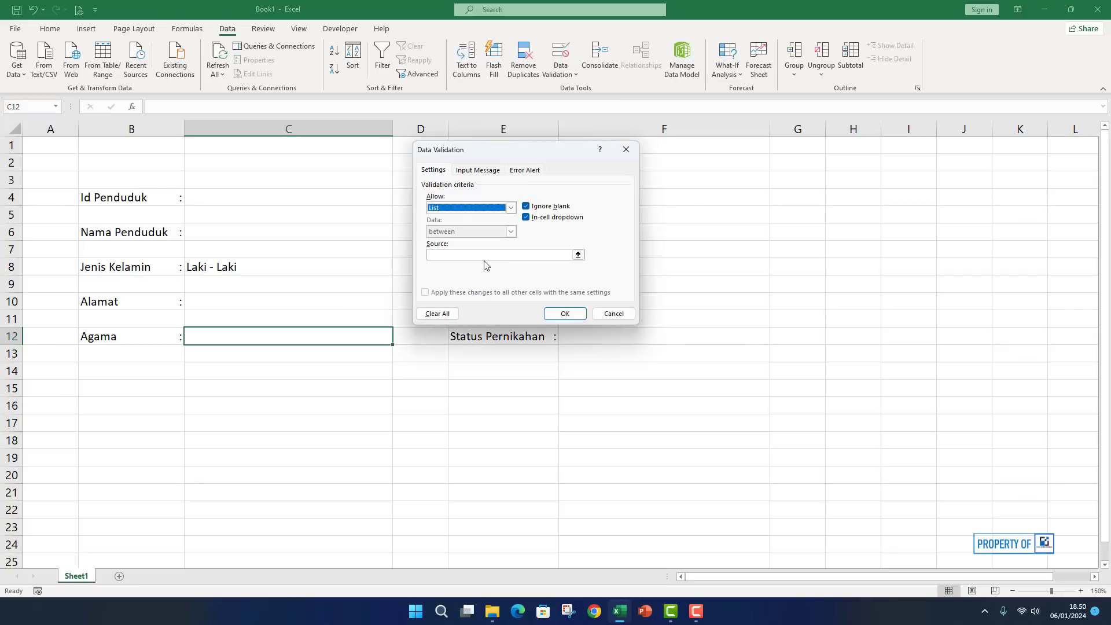
left_click(446, 255)
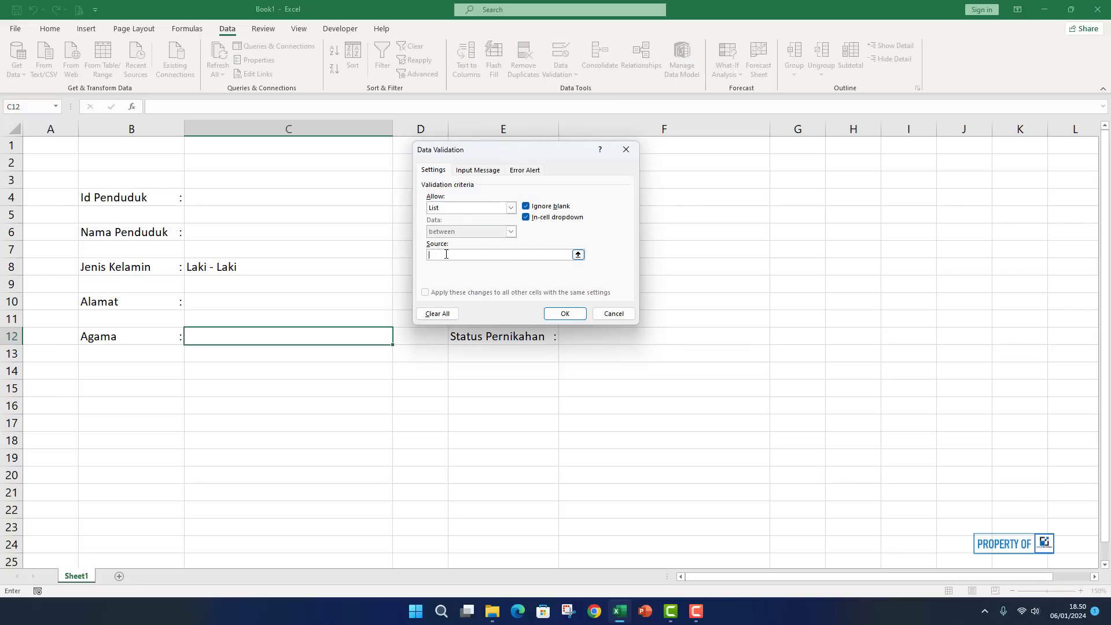
type("Islam;Kristen;Katolik;HInd")
key("BackSpace")
key("BackSpace")
key("BackSpace")
key("BackSpace")
type("indu;Budha;Konghucu")
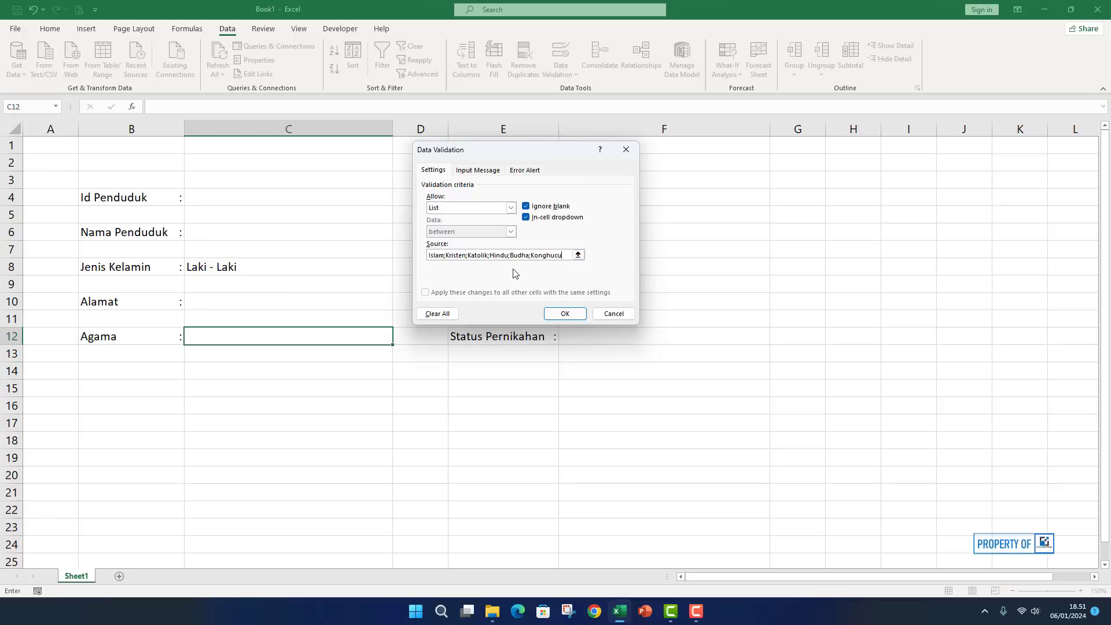
left_click(565, 313)
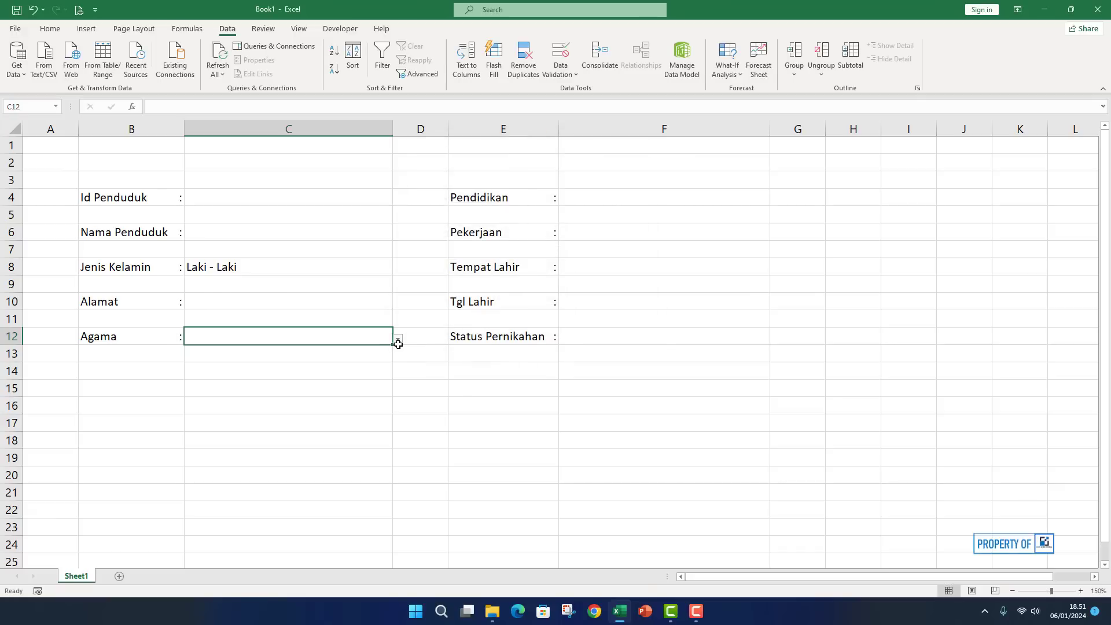
Choose 'Kristen' from C12's dropdown, then select the Pendidikan answer cell F4.
left_click(398, 339)
left_click(187, 365)
left_click(352, 358)
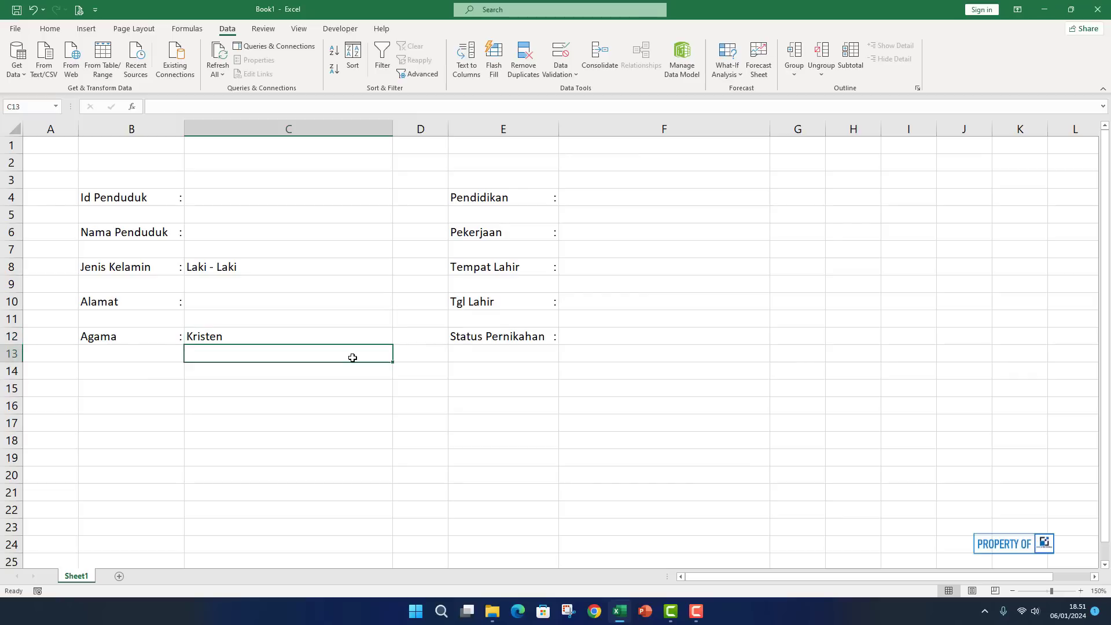
left_click(602, 197)
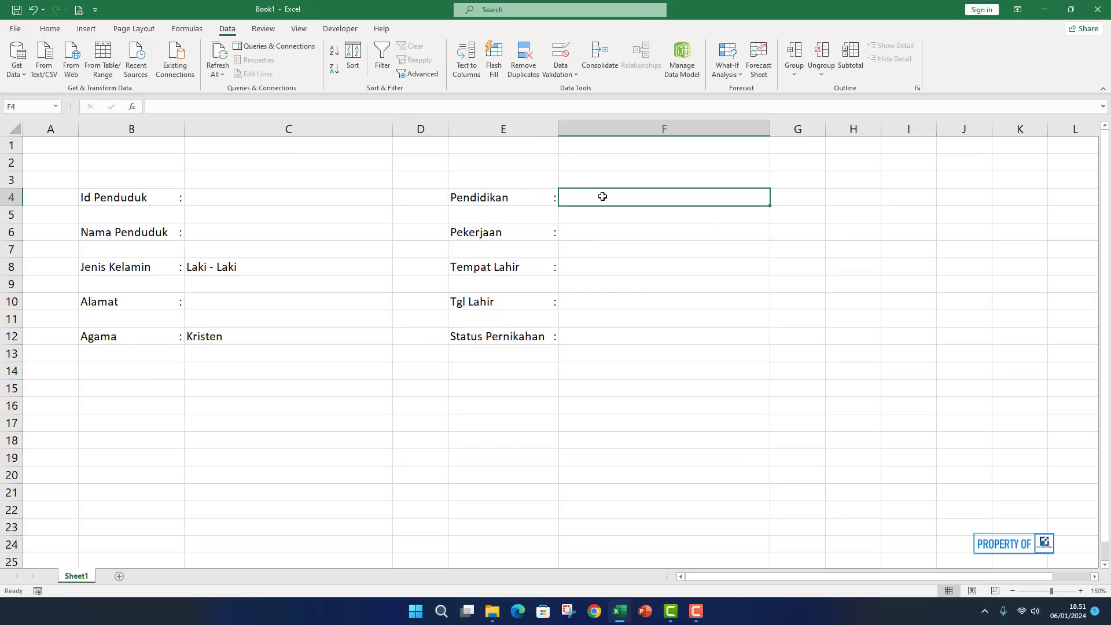
Restrict F4 to the list Tidak Sekolah;SD;SMP;SMA/SMK;Sarjana;Diploma via Data Validation.
left_click(566, 56)
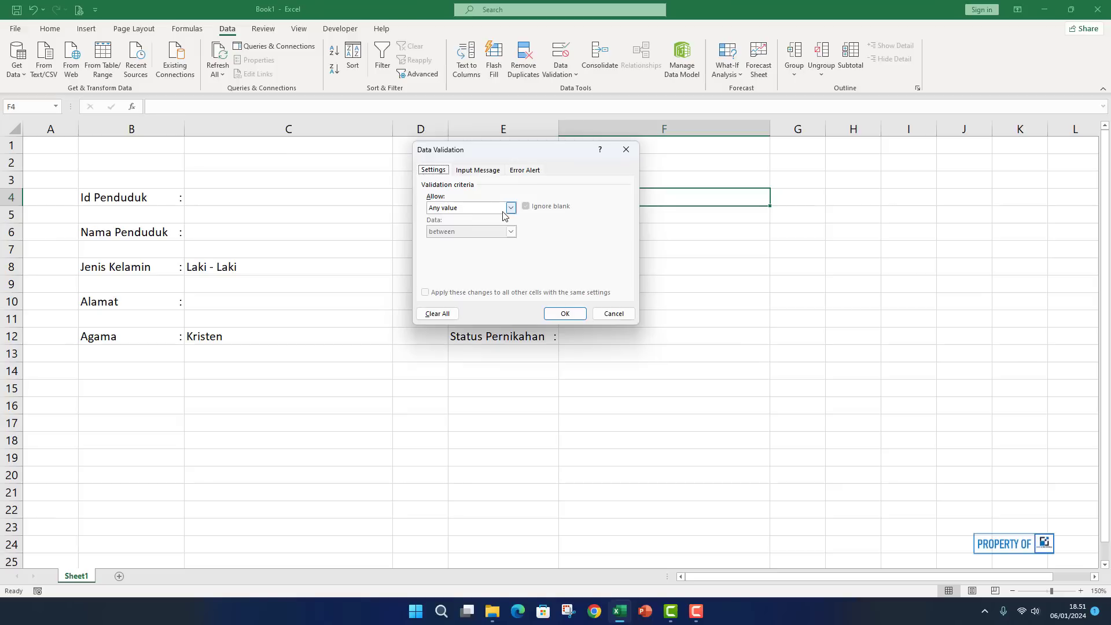
left_click(503, 210)
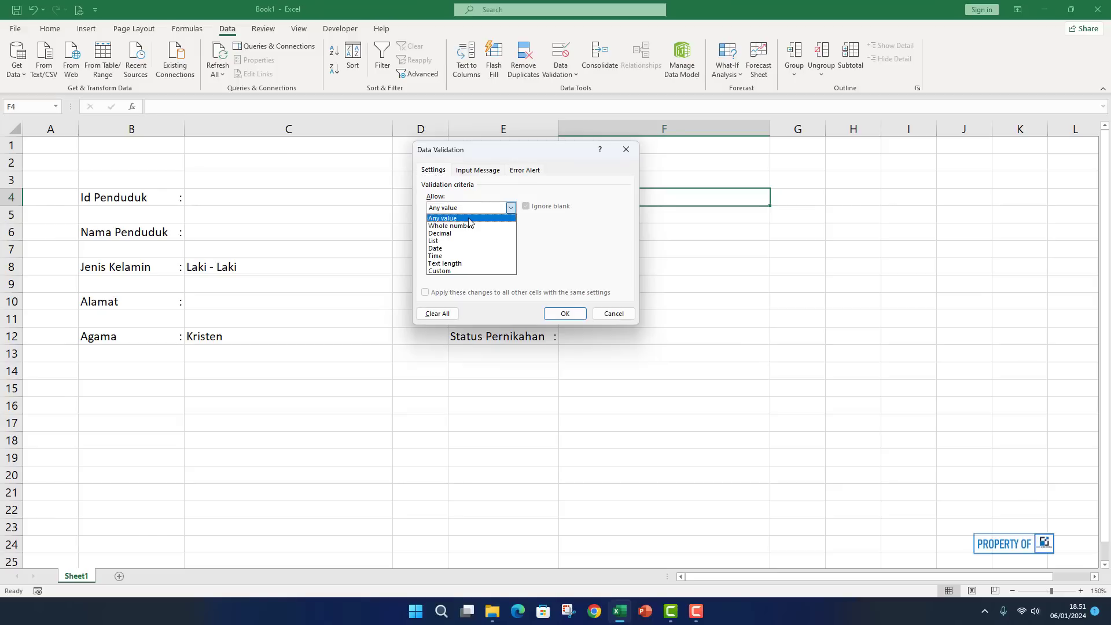
left_click(438, 241)
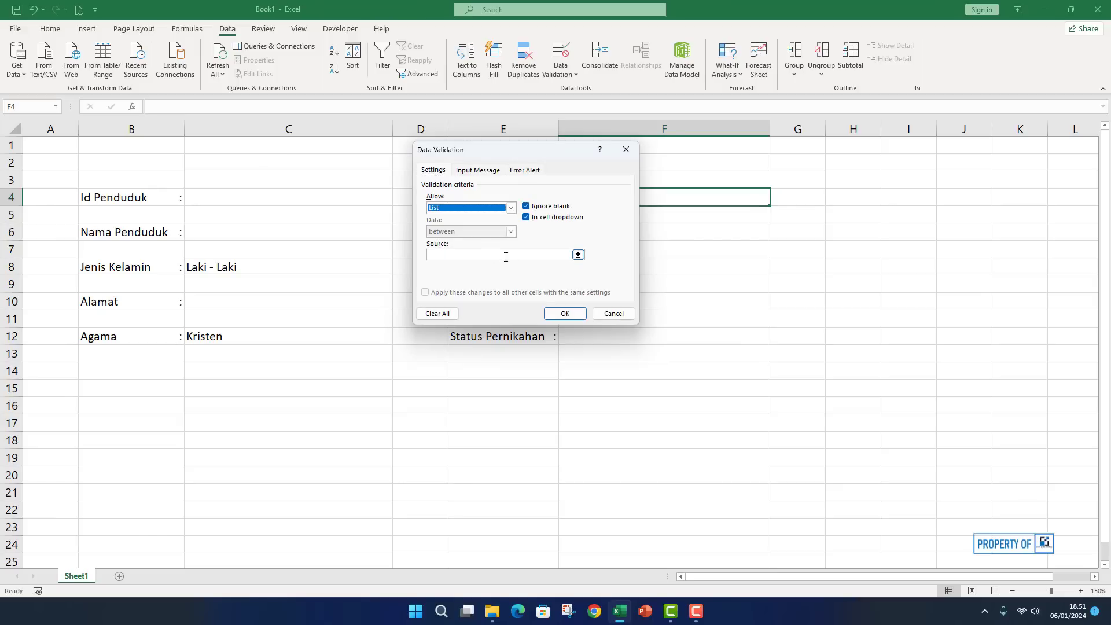
left_click(455, 253)
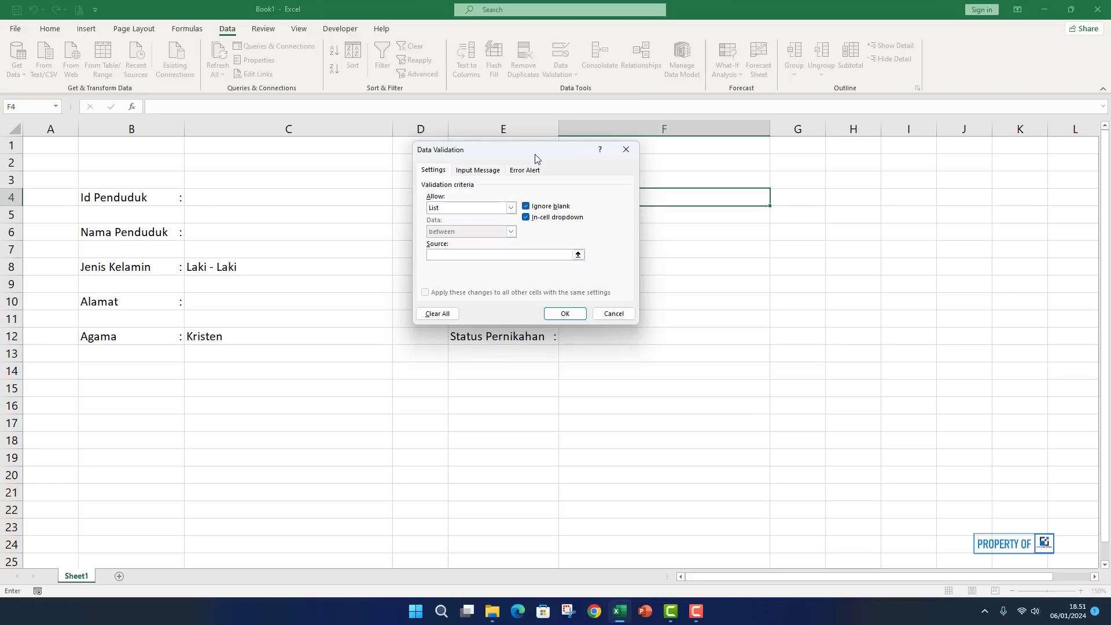
left_click_drag(534, 154, 319, 176)
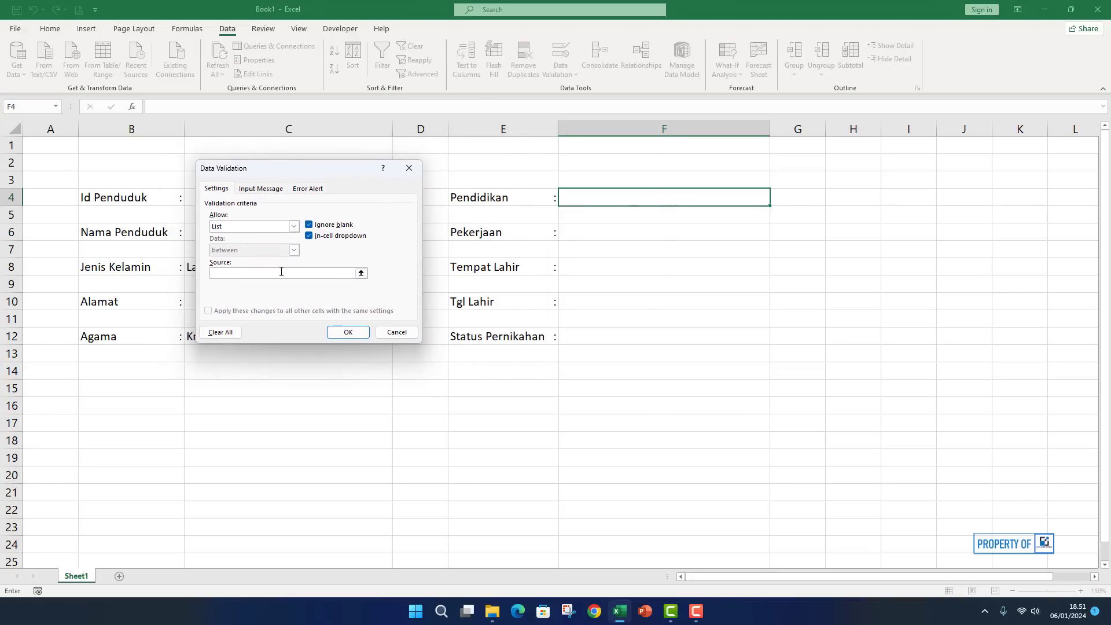
type("Tidfak")
key("BackSpace")
key("BackSpace")
key("BackSpace")
type("k Sekolah;SD;SMP;SMA/SMK;Sarjana;Diploma")
left_click(350, 334)
Check F4's education dropdown and close it without choosing a value.
left_click(775, 199)
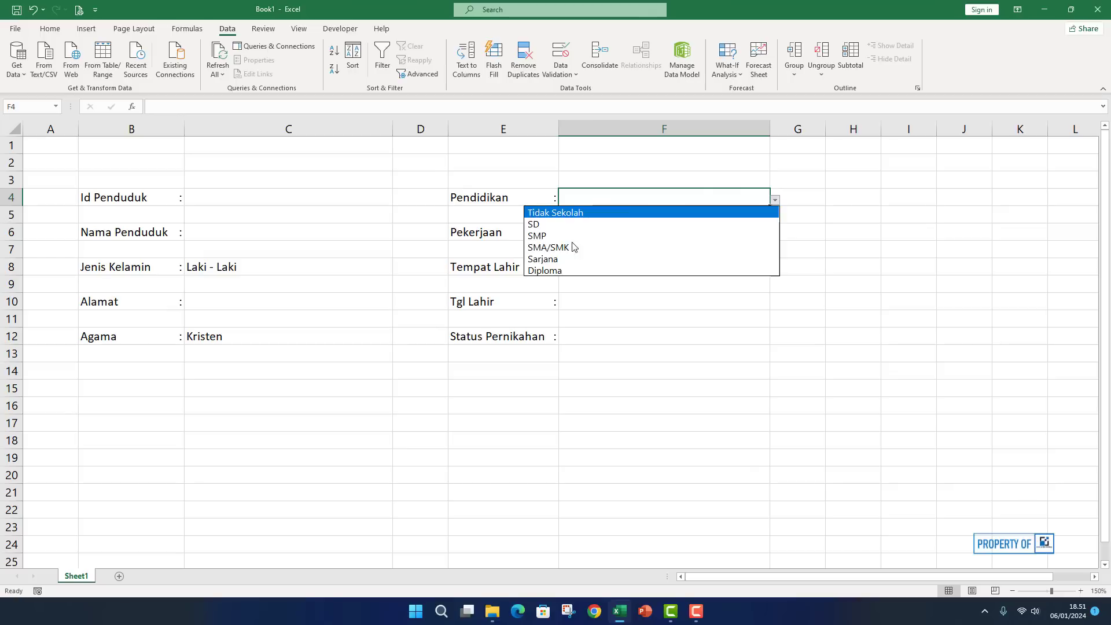
key("Escape")
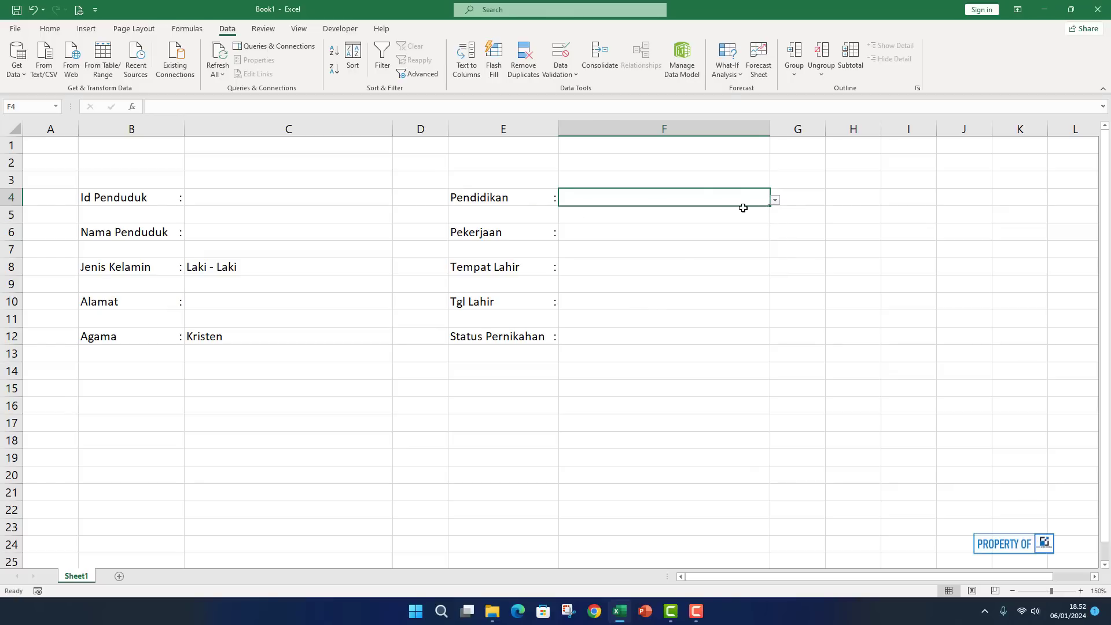
left_click(596, 232)
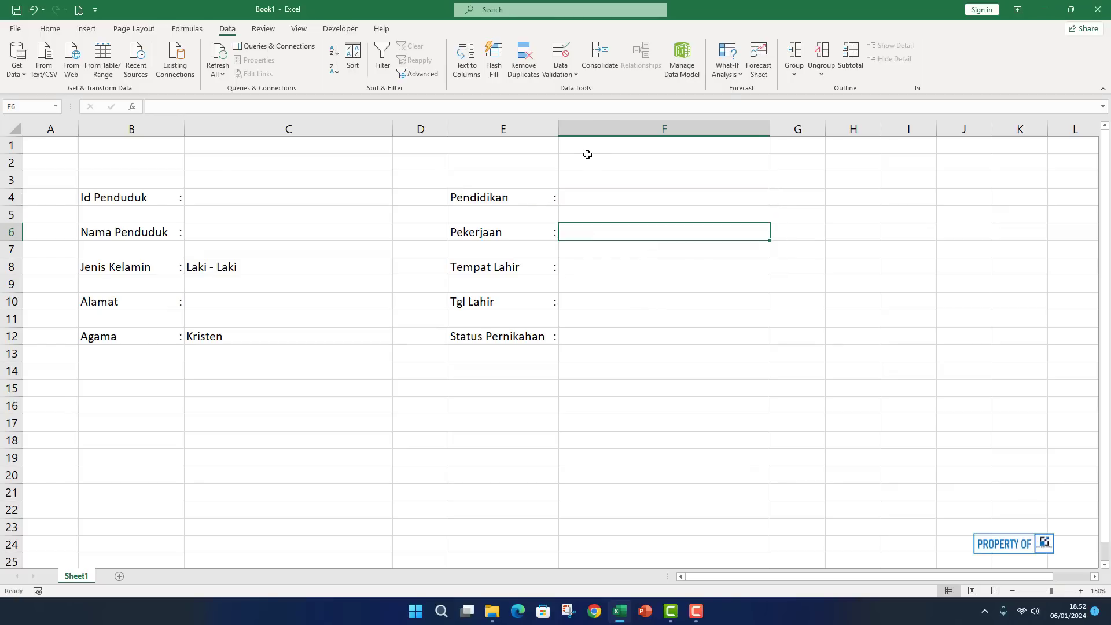
Add list validation to F6 with Petani;Buruh;Pedagang;ASN;TNI/POLRI;Wiraswasta;Pelajar/Mahasiswa;Tidak Bekerja.
left_click(560, 53)
left_click_drag(342, 177, 555, 223)
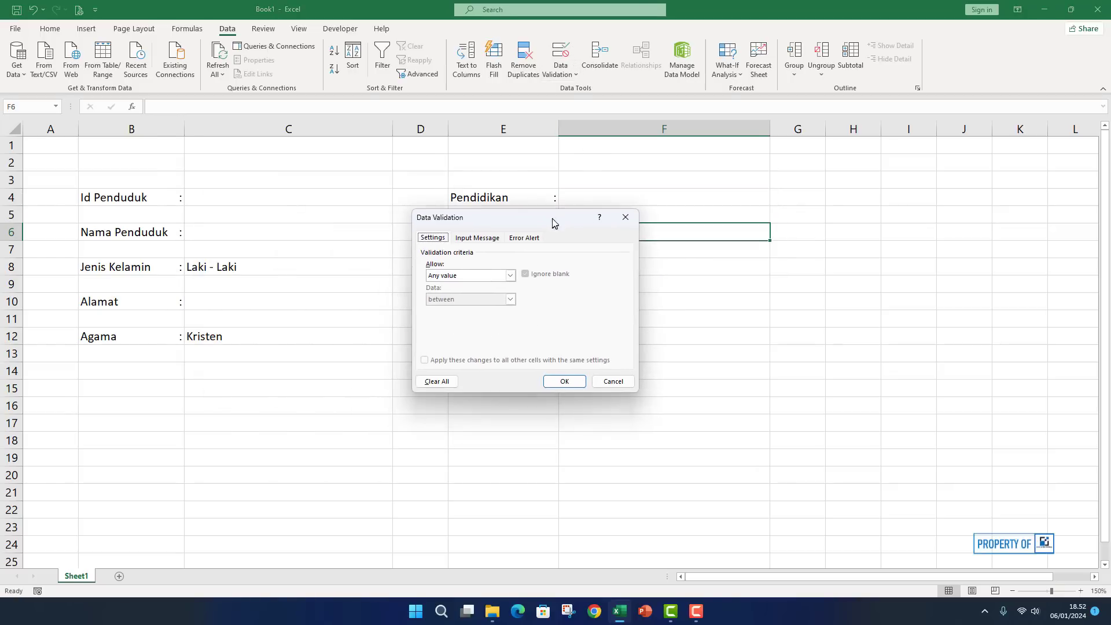
left_click(509, 275)
left_click(466, 310)
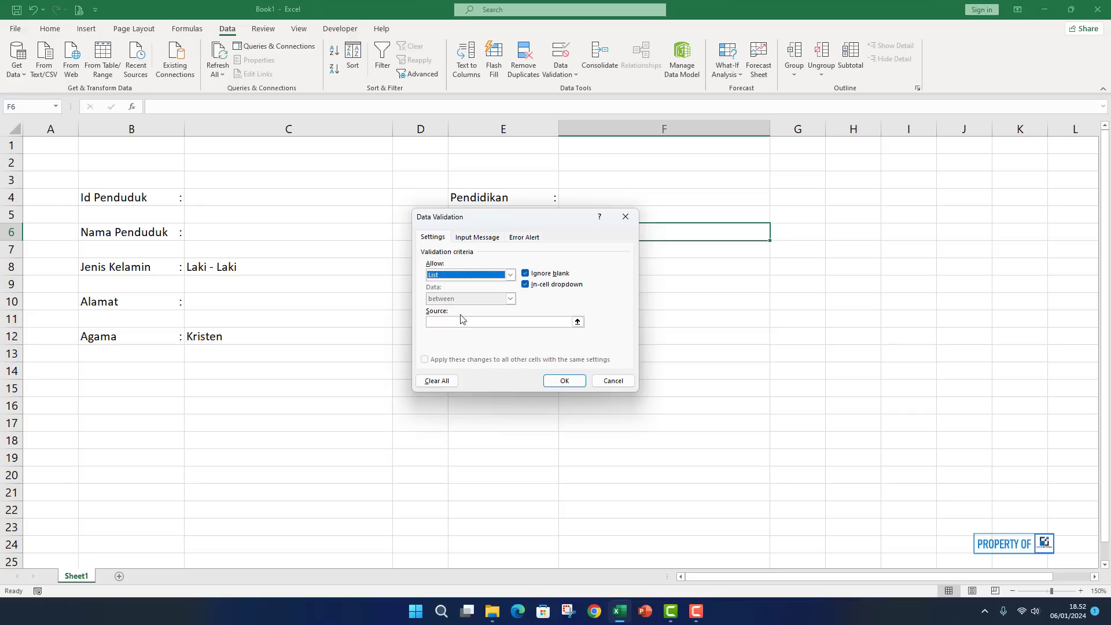
left_click(477, 322)
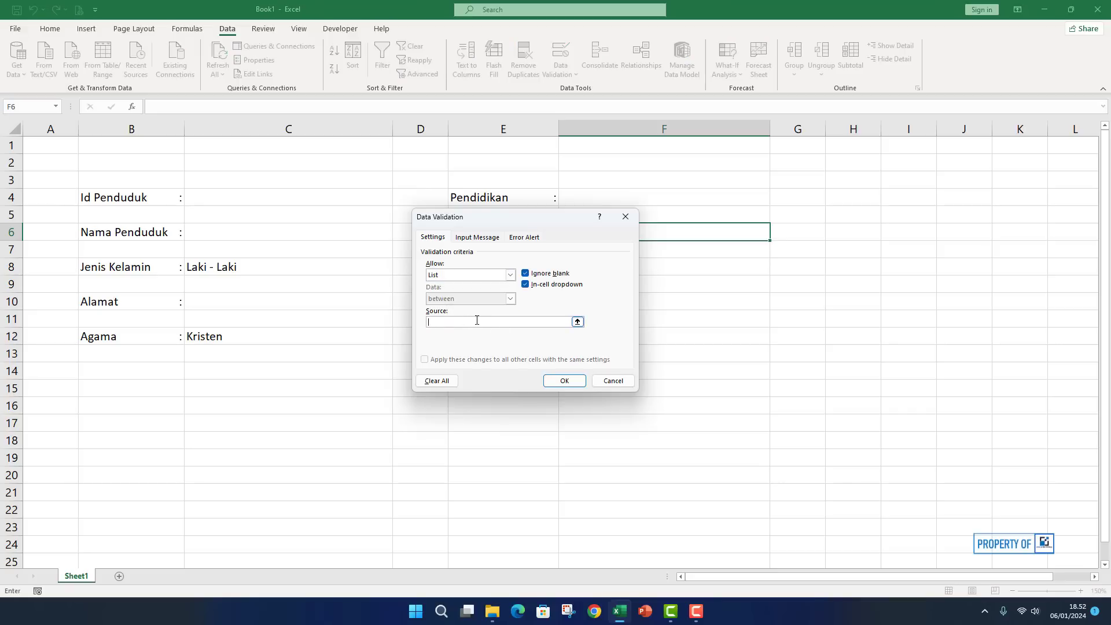
type("Petani;Buruh")
key("BackSpace")
type("Pedagan")
type("g")
type(";")
type("ASN")
type(";")
type("TN")
type("I/POLR")
type("I;")
type("Wira")
type("swasta")
type(";Pelaja")
type("r/Mahasisw")
type("Tid")
type("ak Bek")
type("erja")
left_click(566, 381)
Choose TNI/POLRI from the Pekerjaan dropdown in F6.
left_click(774, 235)
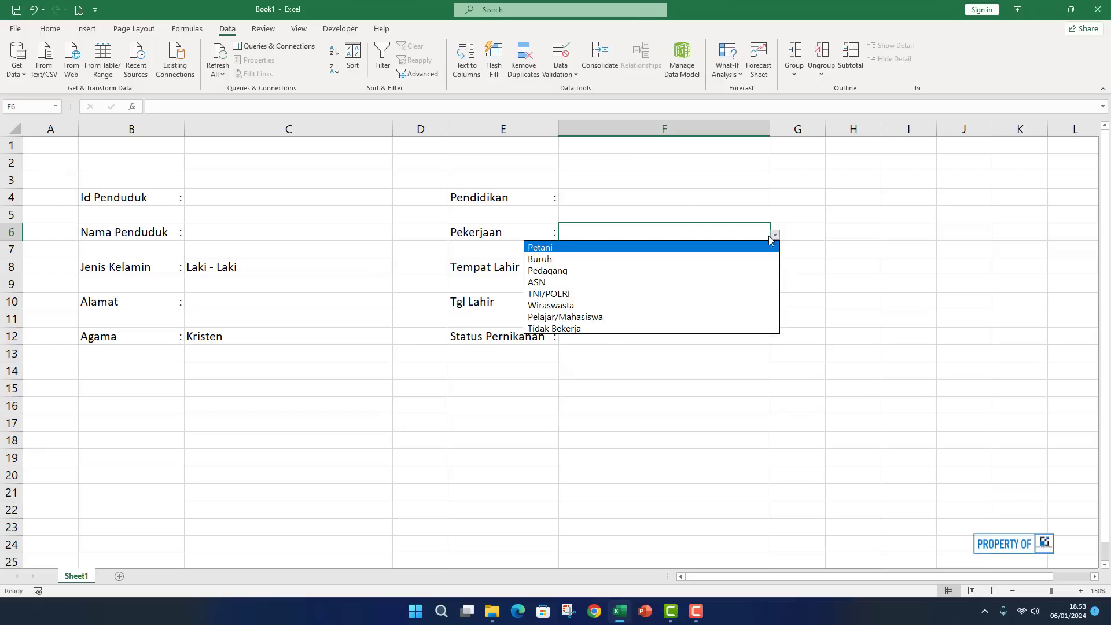
left_click(616, 295)
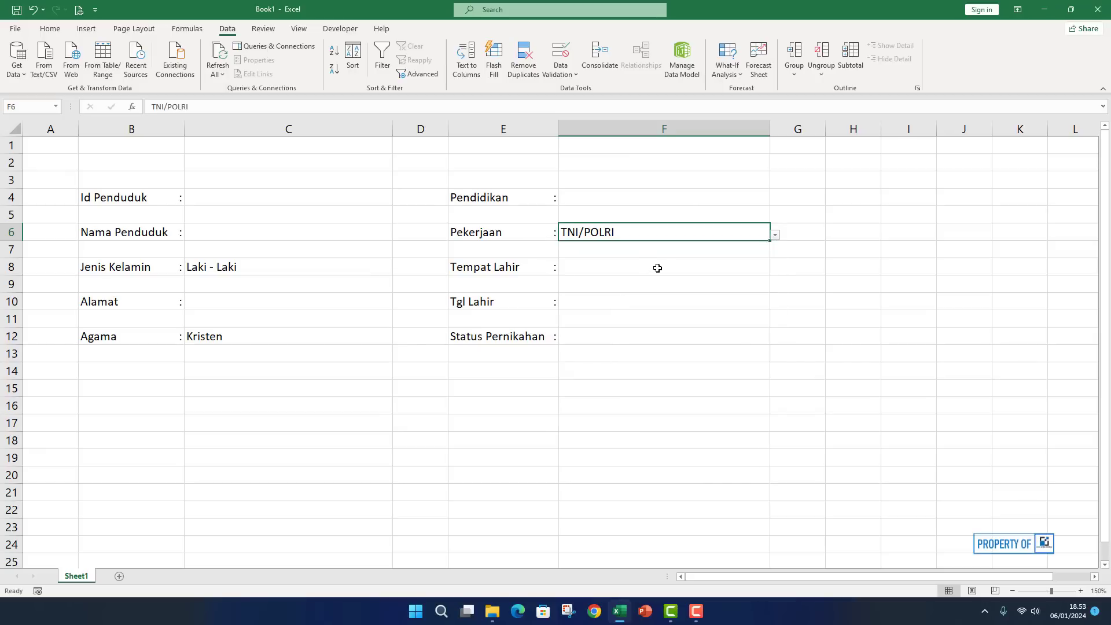
left_click(584, 337)
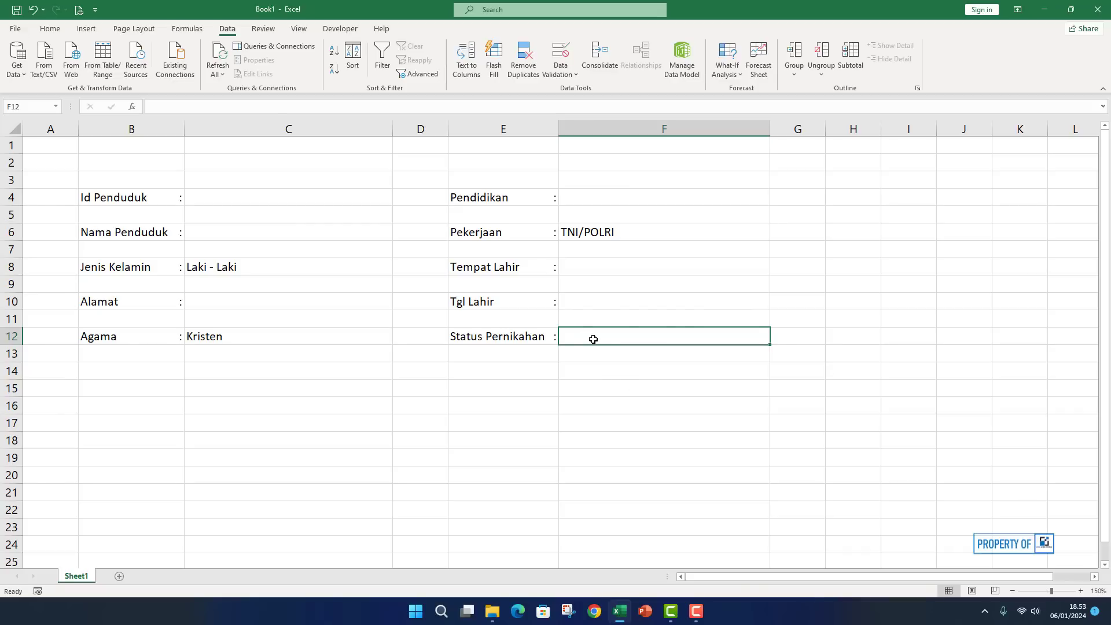
Give F12 list validation of Kawin;Tidak Kawin;Cerai Hidup;Cerai Mati, replacing the initial Menikah entries.
left_click(561, 53)
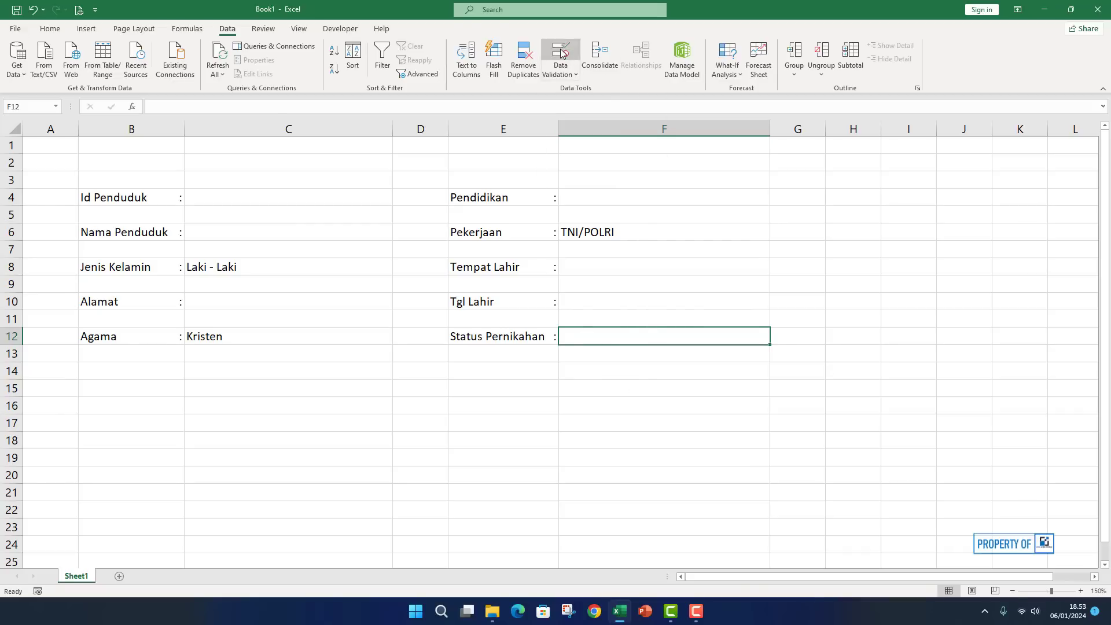
left_click(510, 275)
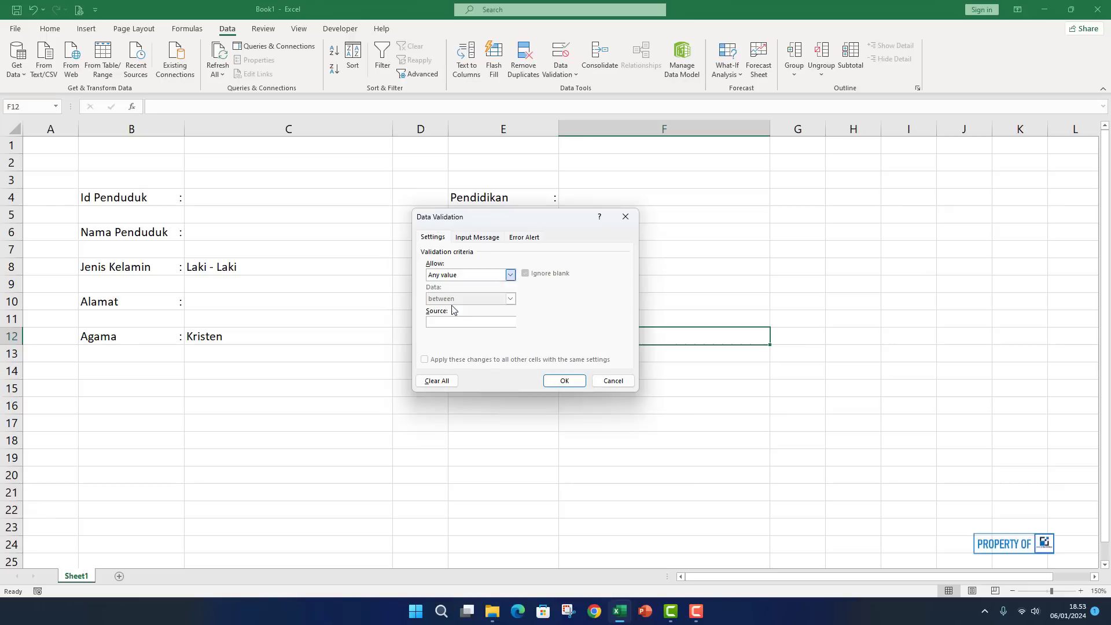
left_click(454, 308)
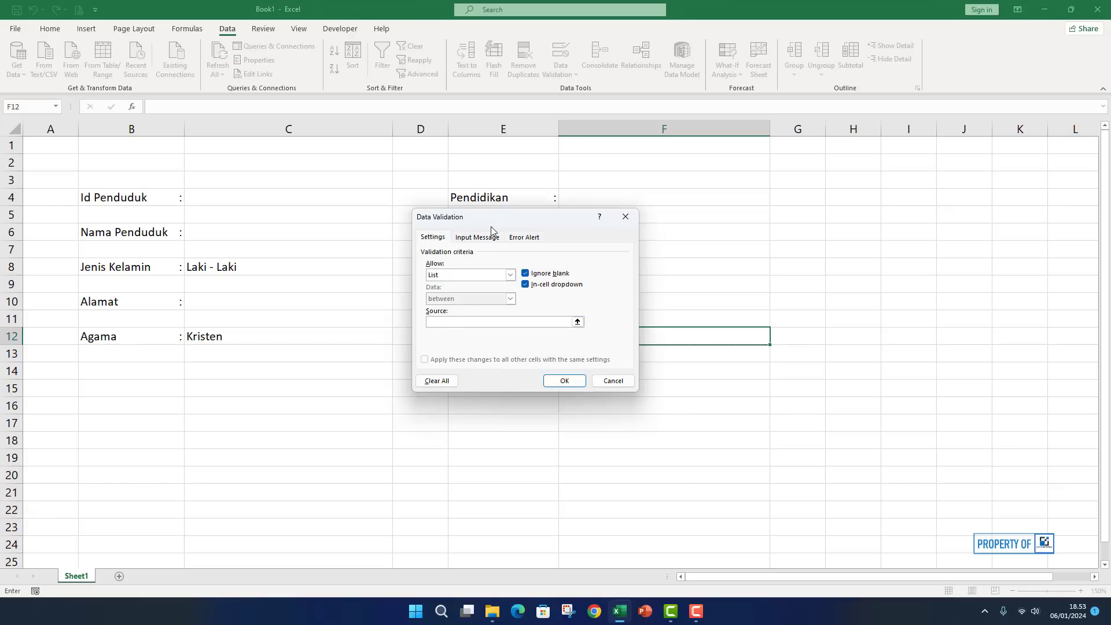
type("Menikah;Belum Menikah;")
left_click_drag(514, 218, 364, 171)
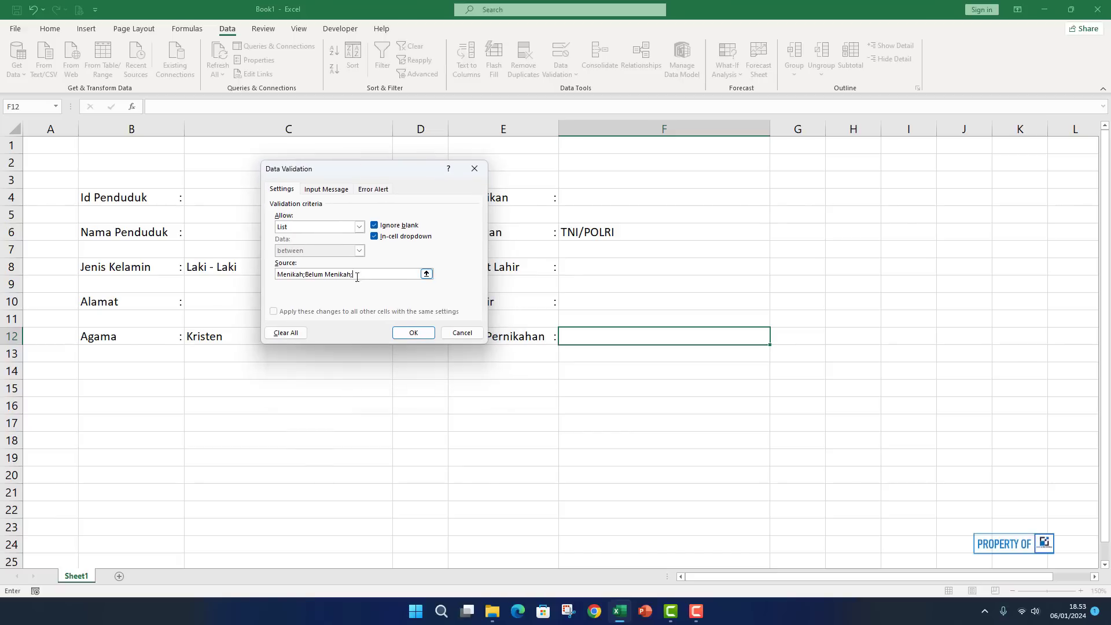
left_click_drag(355, 274, 262, 272)
type("Kawin;Tidak")
key("BackSpace")
key("BackSpace")
key("BackSpace")
key("BackSpace")
type("erai Hidup;Cerai Mati")
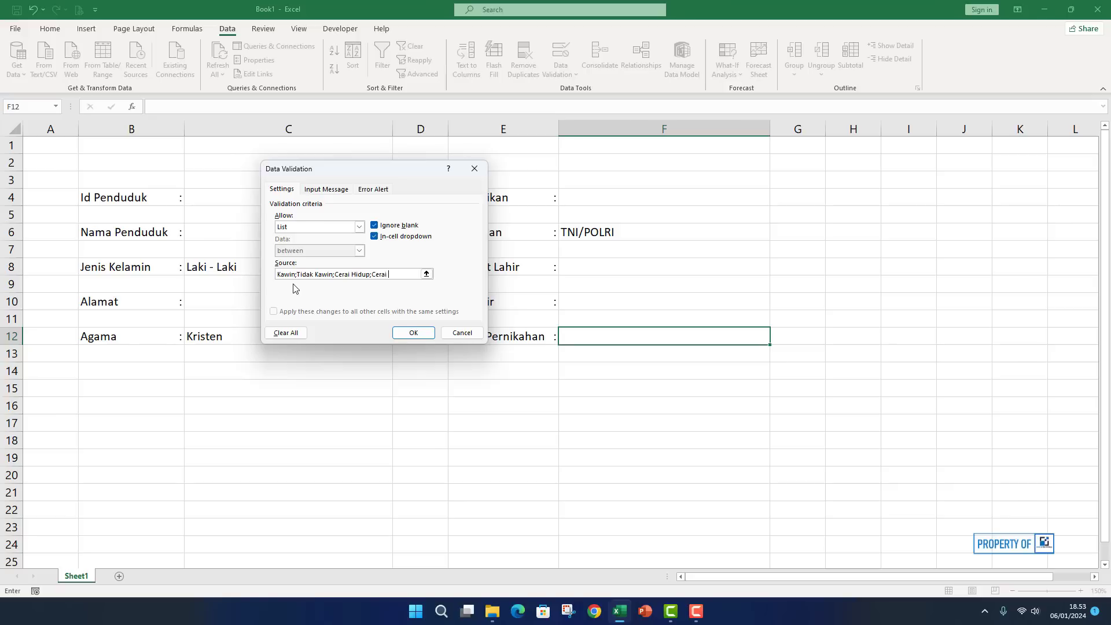
left_click(413, 333)
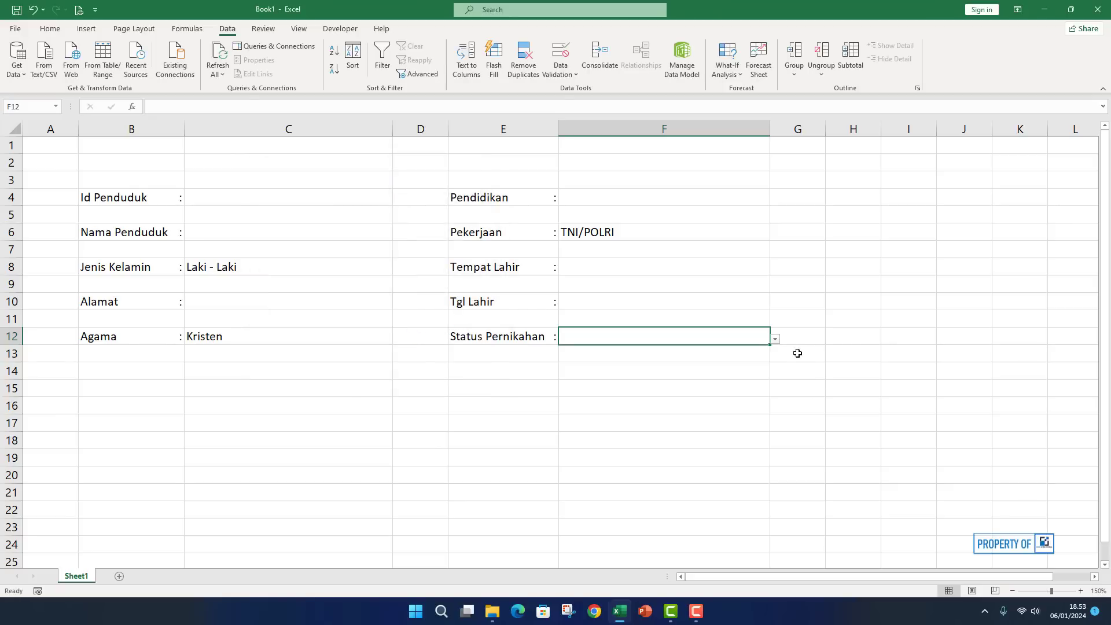
Choose Tidak Kawin from the Status Pernikahan dropdown in F12.
left_click(780, 337)
left_click(758, 337)
left_click(775, 340)
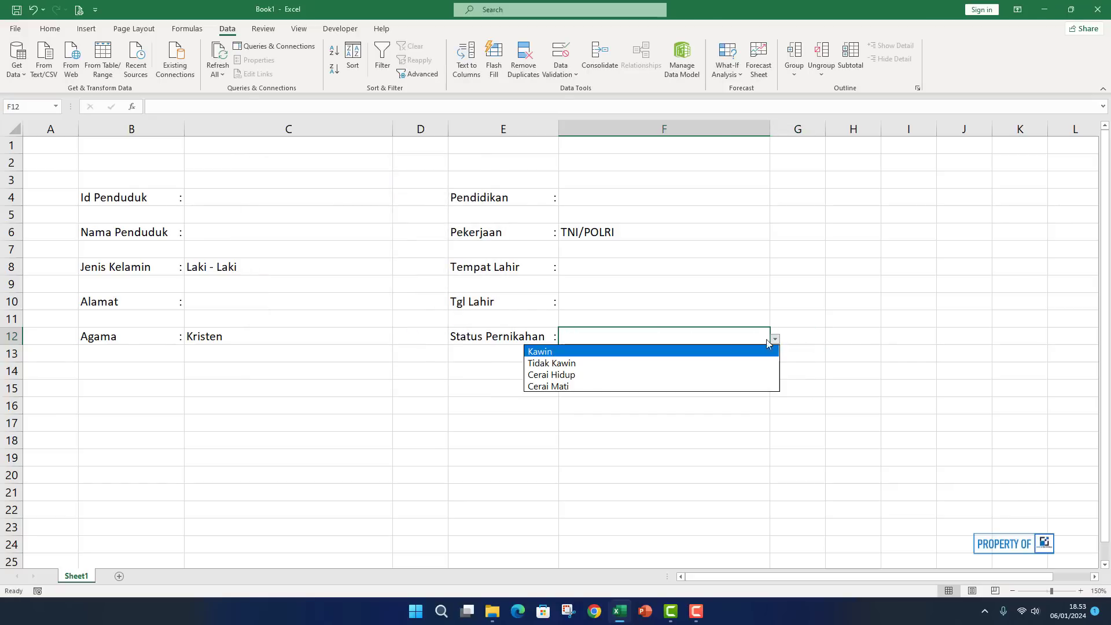
left_click(579, 364)
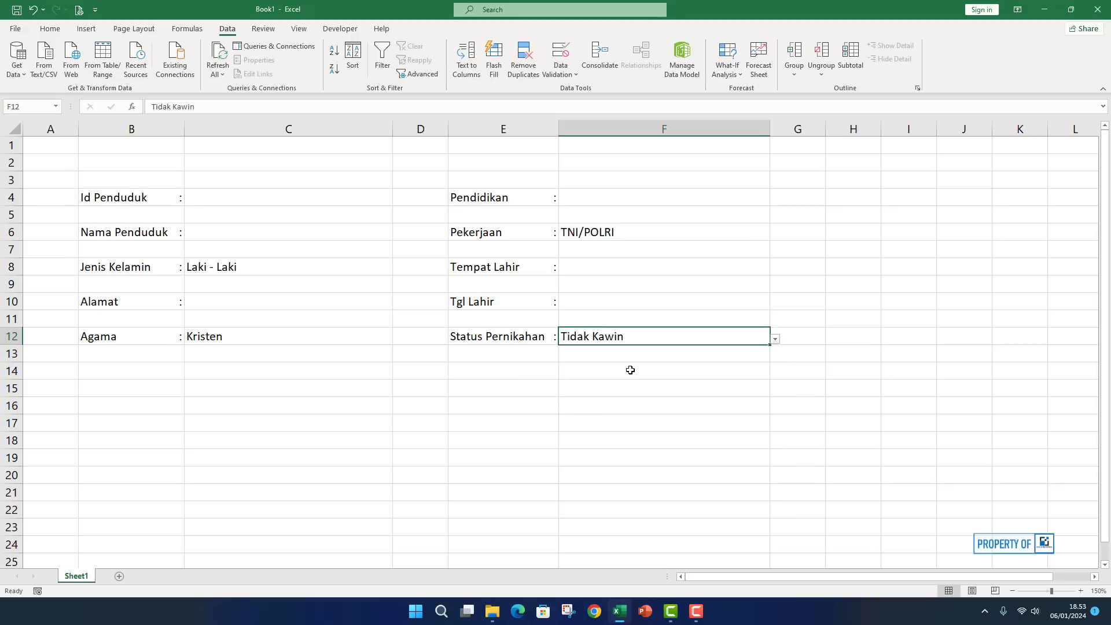
left_click(630, 370)
Choose SD from the Pendidikan dropdown in F4.
left_click(637, 212)
left_click(746, 199)
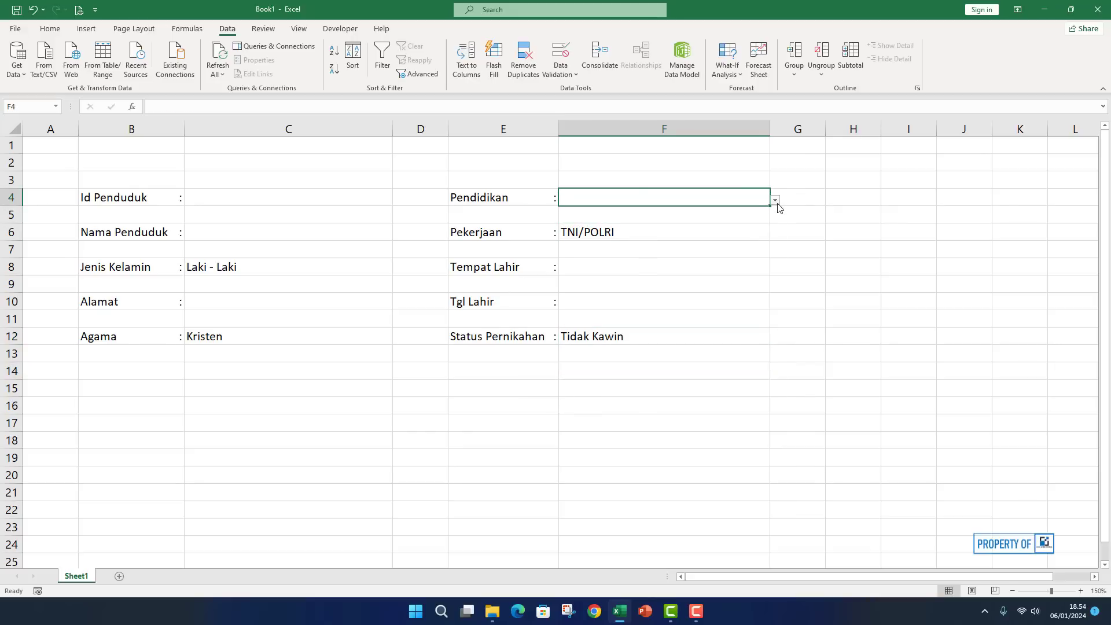
left_click(775, 201)
left_click(677, 224)
left_click(604, 387)
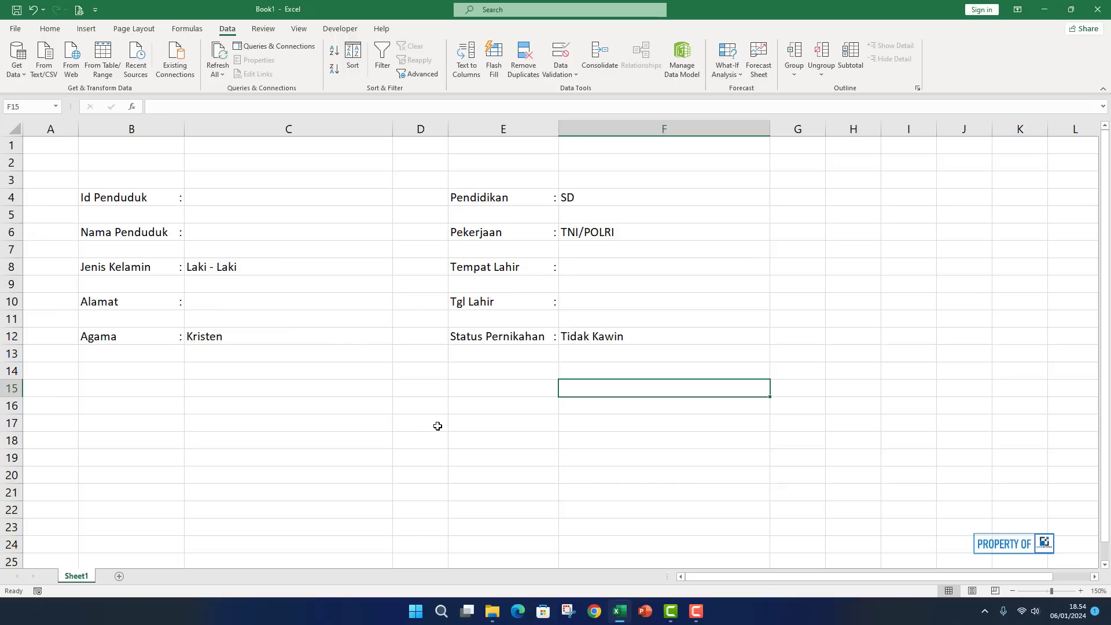
Narrow column F by dragging its right border left.
left_click_drag(770, 129, 711, 128)
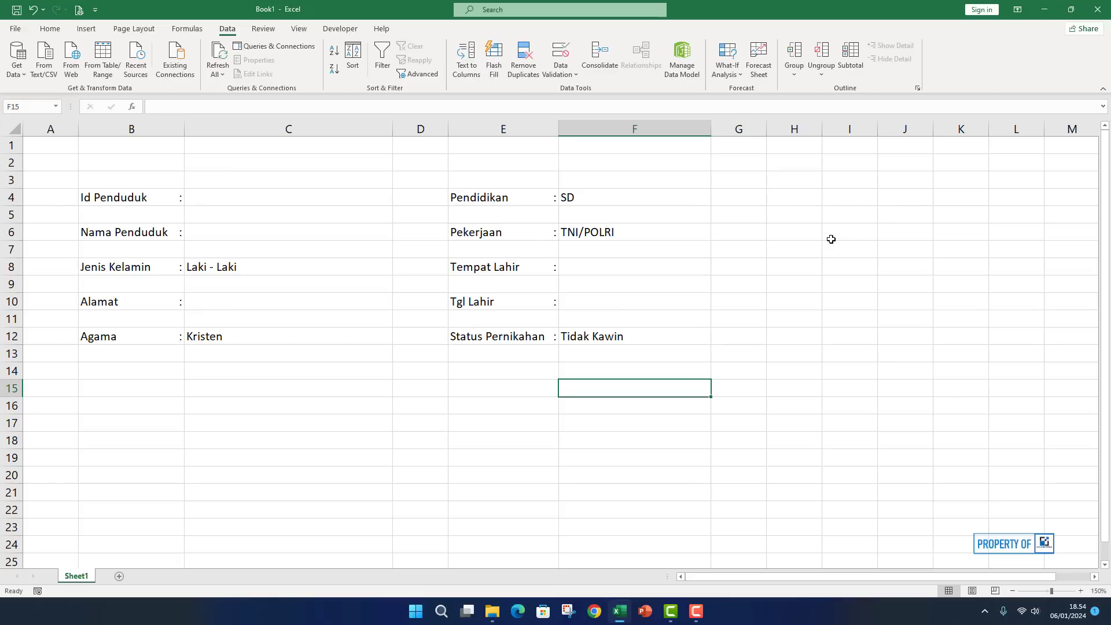
left_click(278, 413)
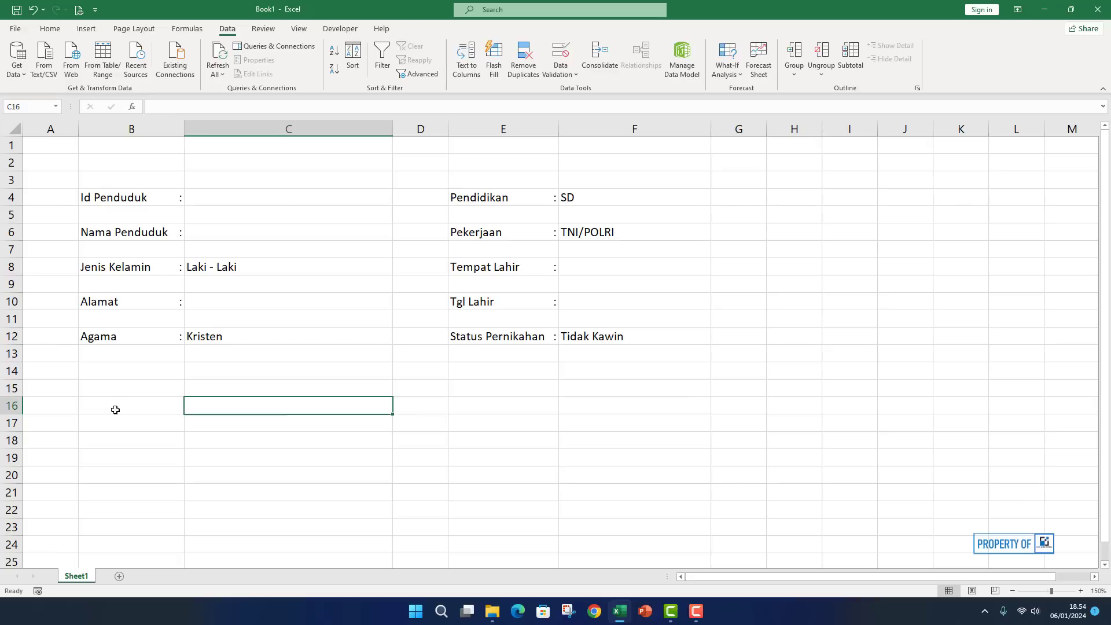
left_click(57, 426)
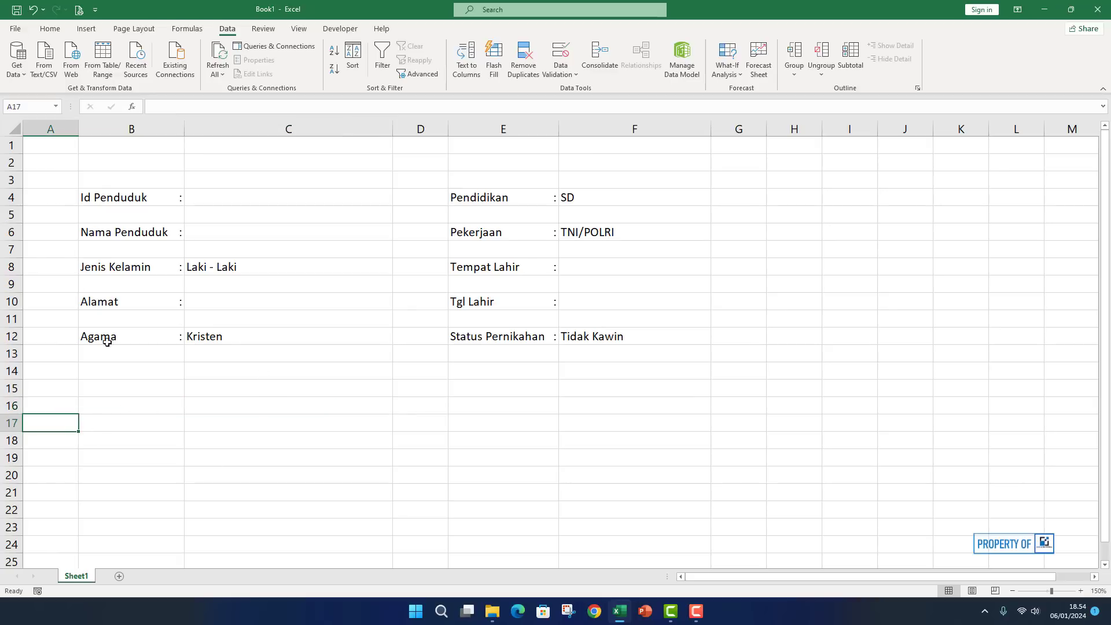
Enter headers No, Id Penduduk, Nama Penduduk, Jenis Kelamin and Alamat in A16:E16.
left_click(51, 411)
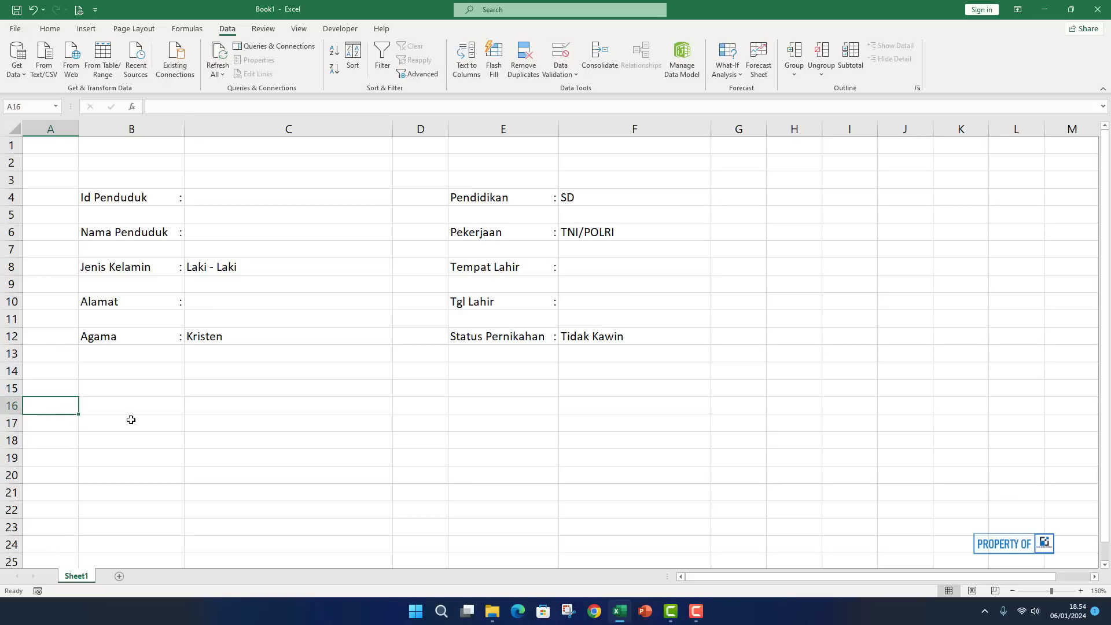
type("No")
key("Tab")
type("I")
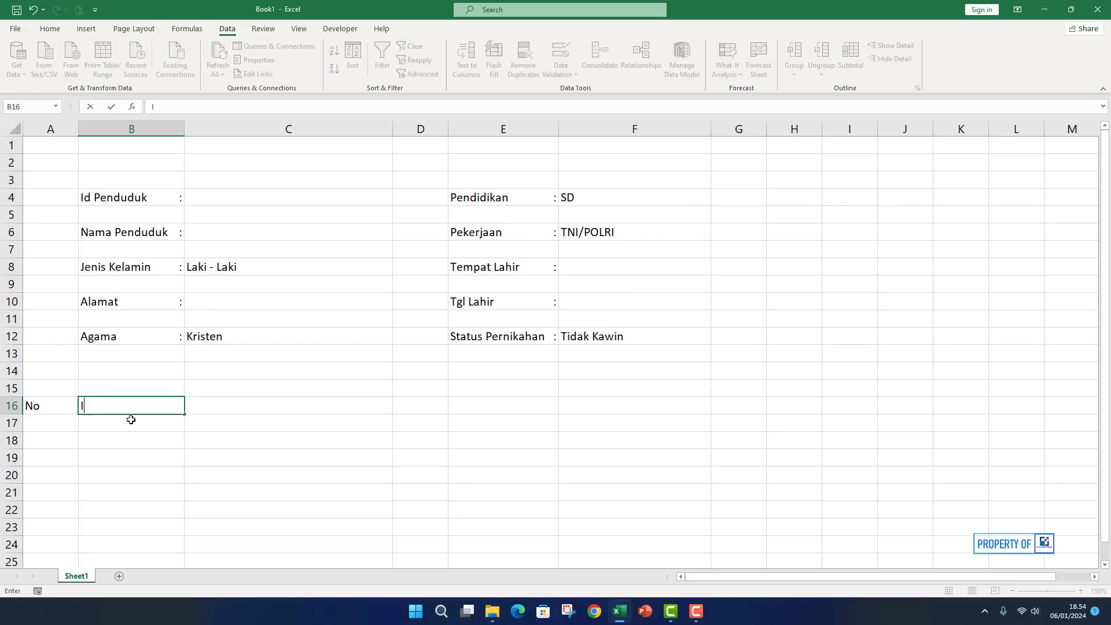
type("d Penduduk")
key("Tab")
type("nama")
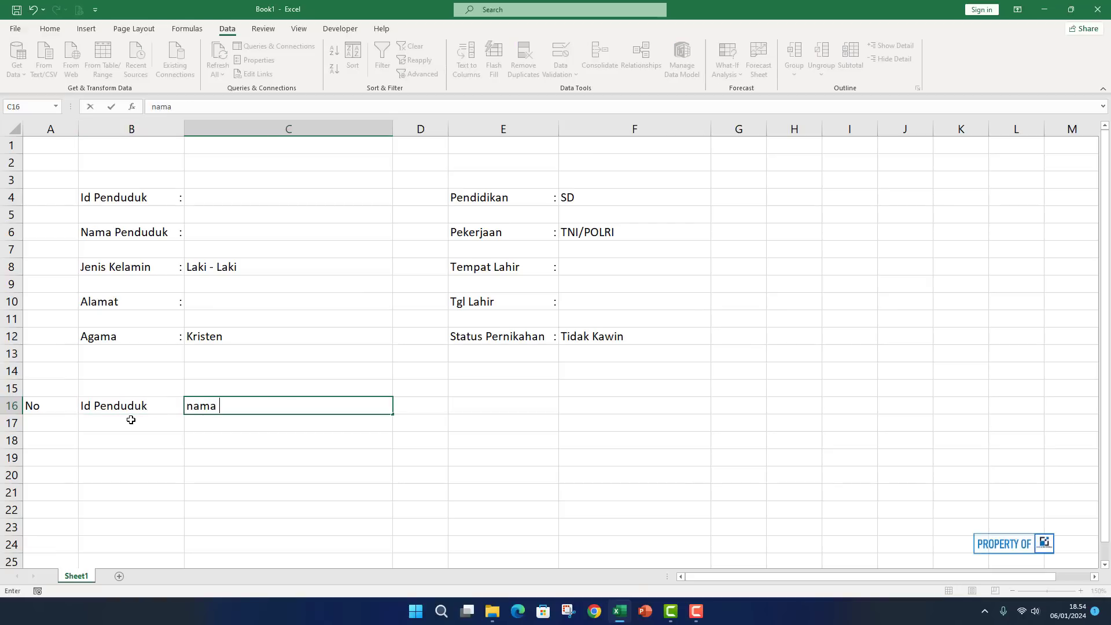
key("BackSpace")
key("BackSpace")
key("BackSpace")
type("Nama Penduduk")
key("Tab")
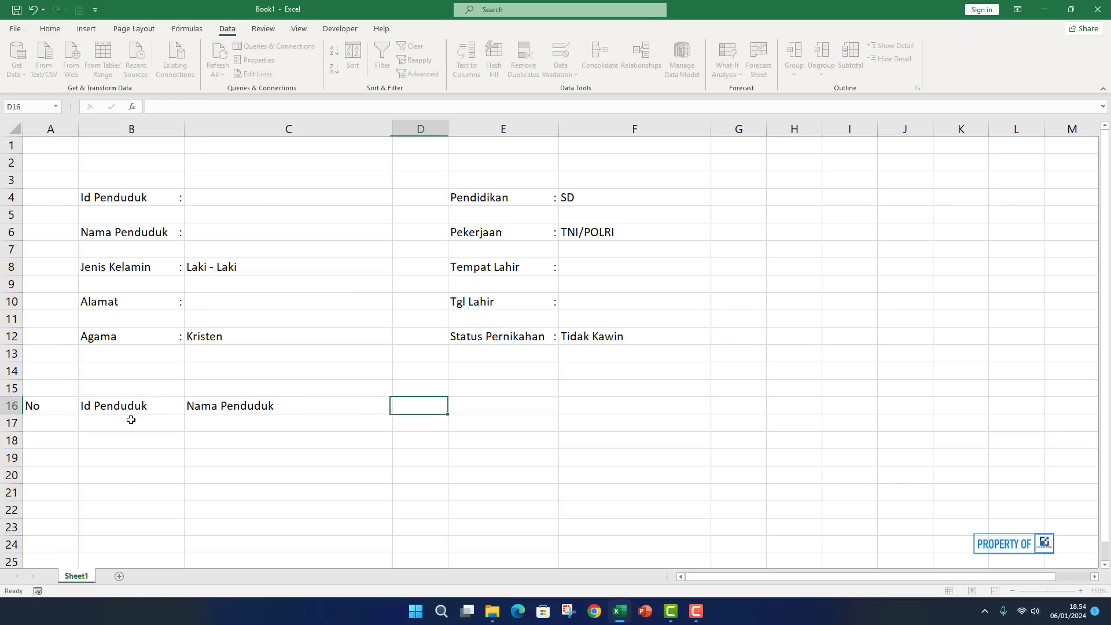
type("Jenis Kelamin")
key("Tab")
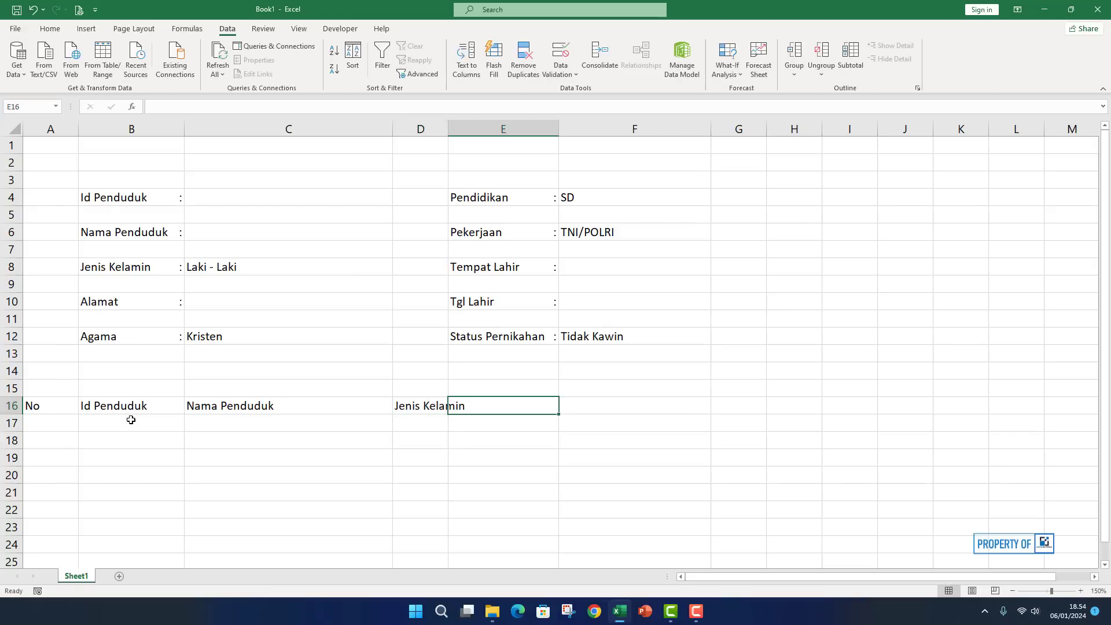
type("Alamat")
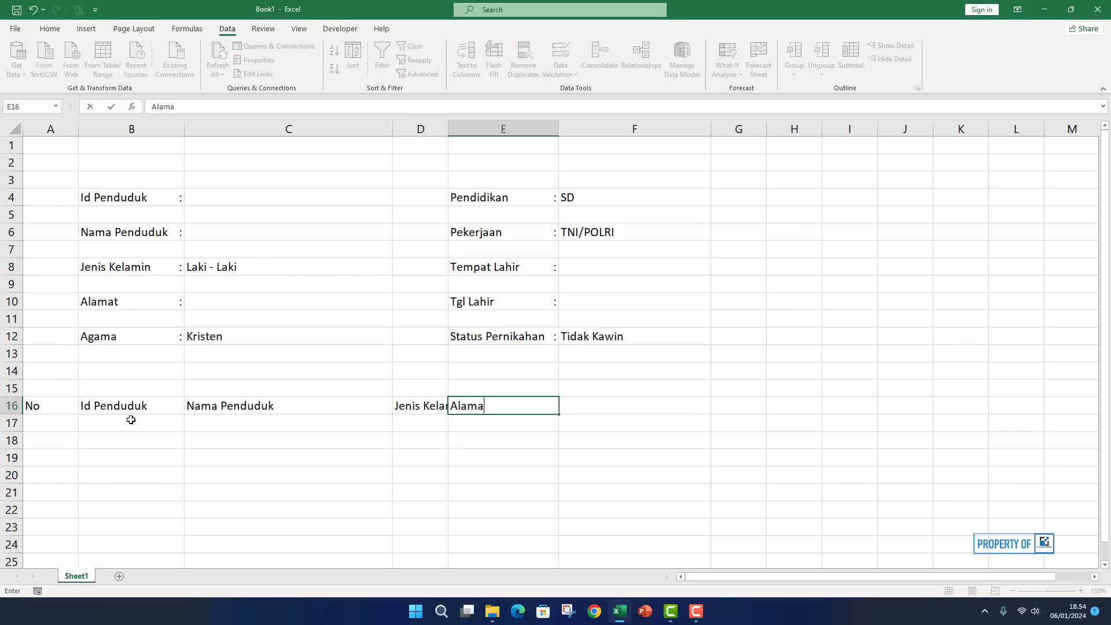
key("Tab")
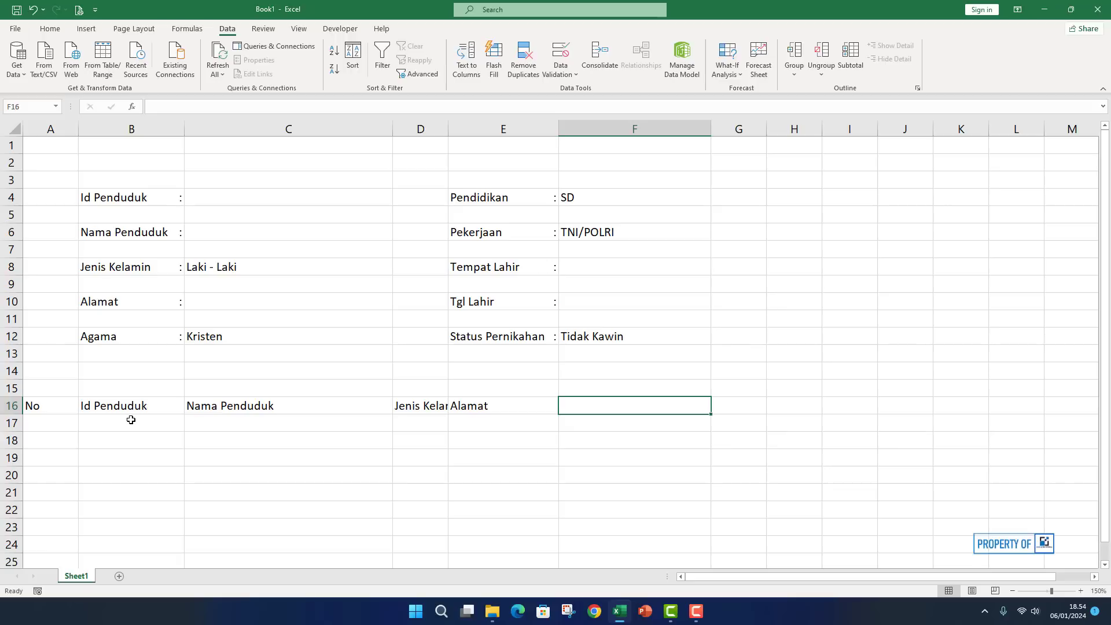
Enter headers Agama, Pendidikan, Pekerjaan, Tempat Lahir, Tgl Lahir and Status Pernikahan in F16:K16.
type("Agama")
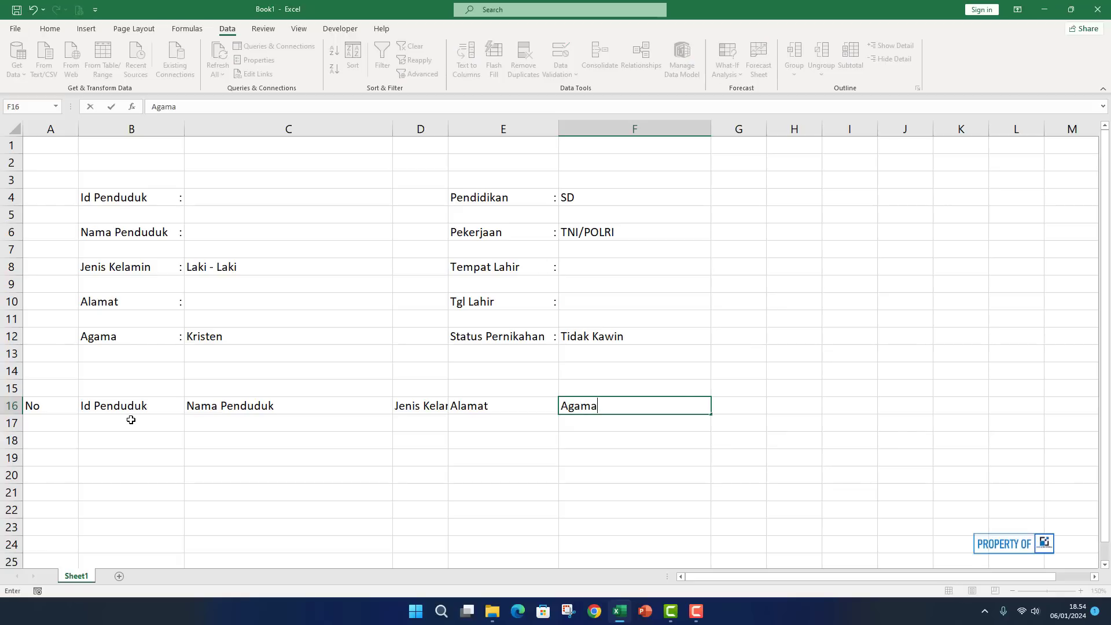
key("Tab")
type("Pendidi")
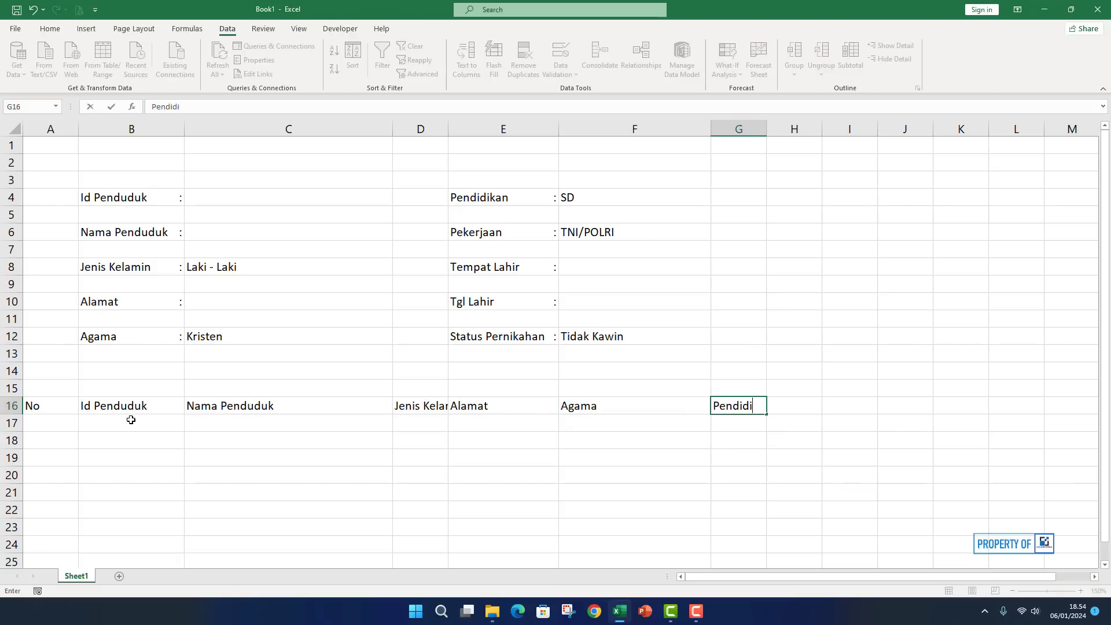
type("kan")
key("Tab")
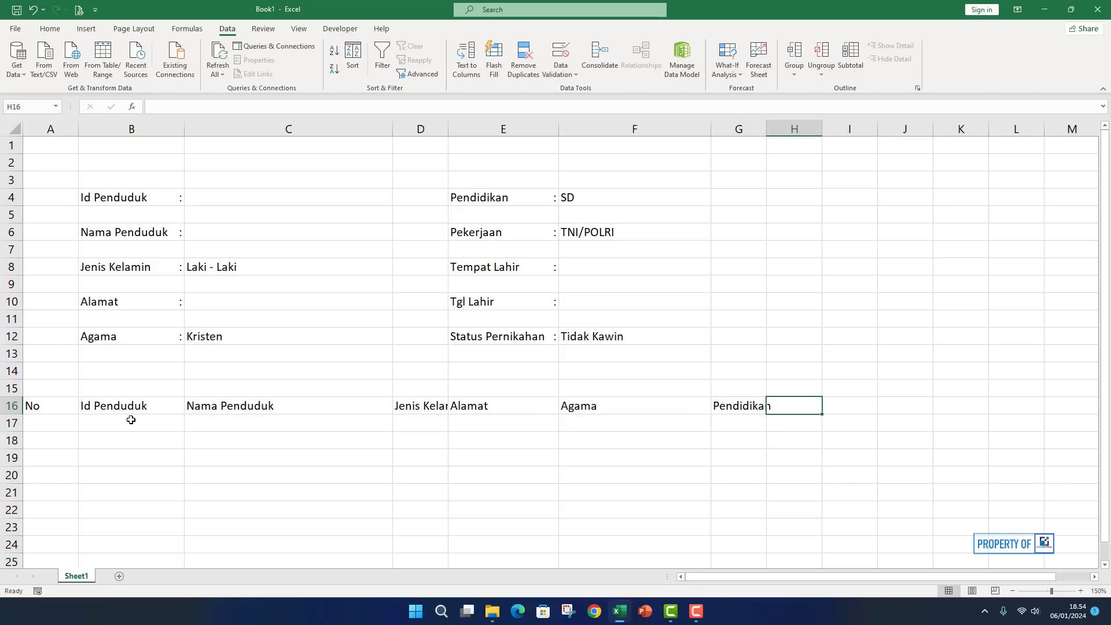
type("Pekerjaan")
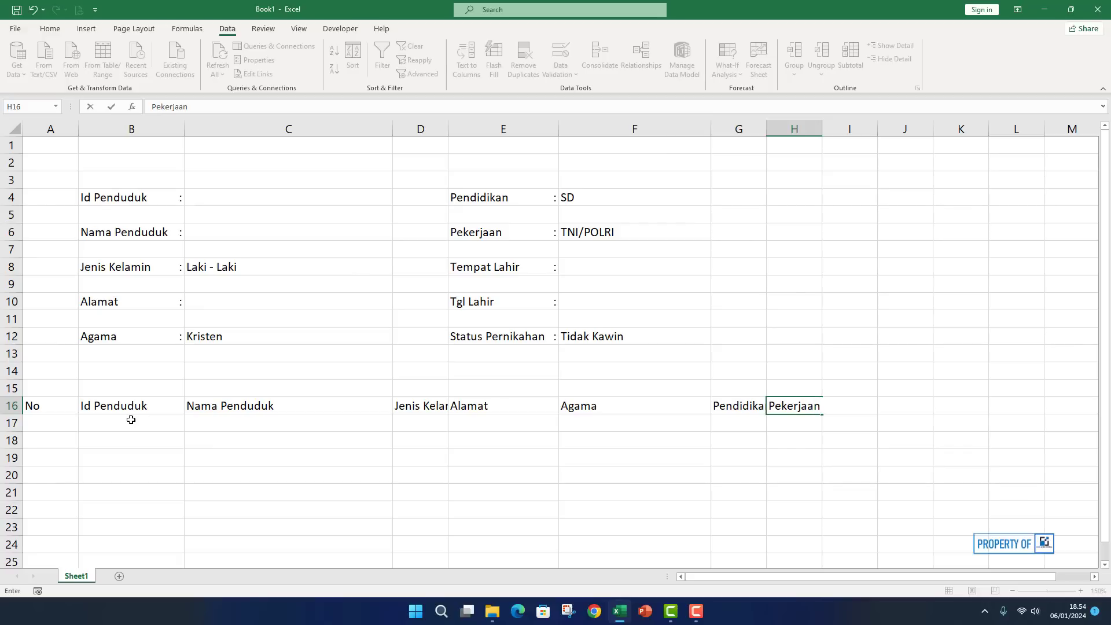
key("Tab")
type("Tem")
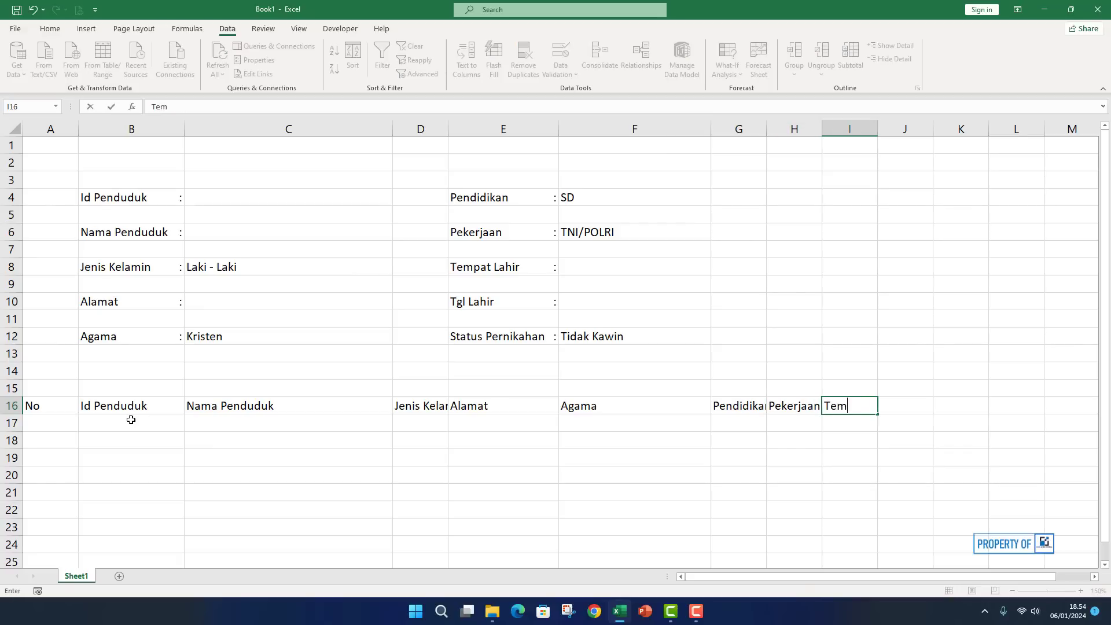
type("pat Lahir")
key("Tab")
type("Tg")
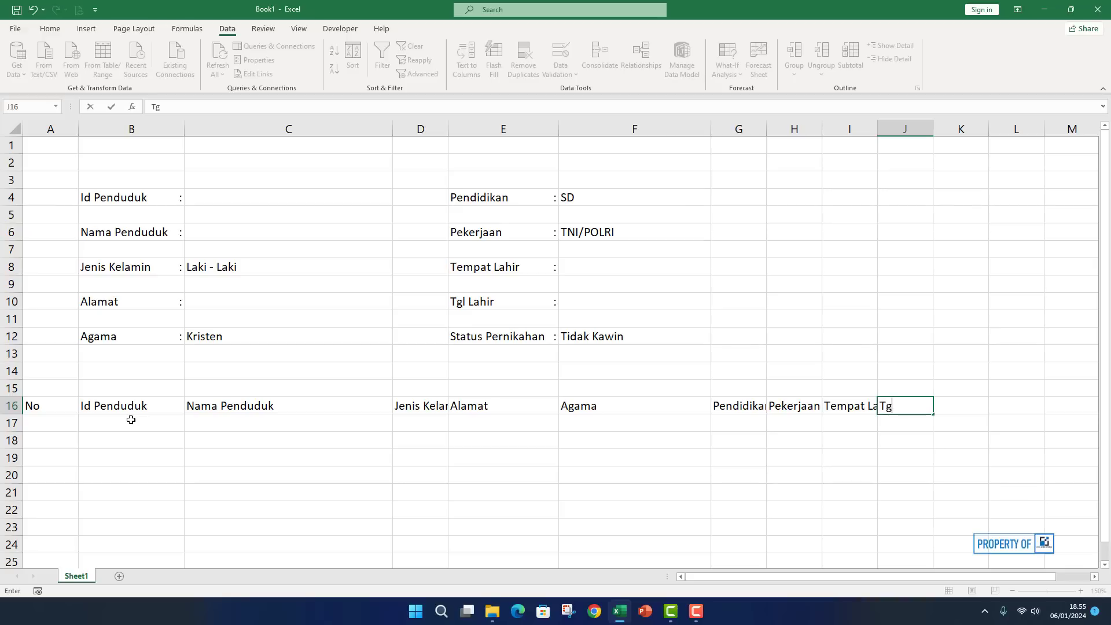
type("l Lahir")
key("Tab")
type("Statu")
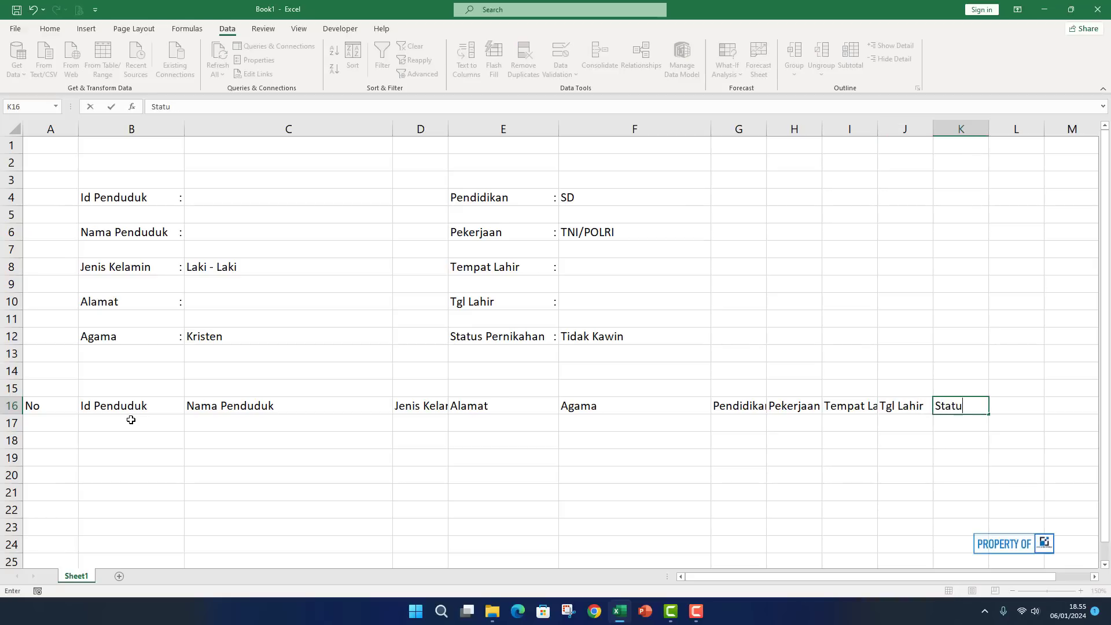
type("s Pernikahan")
key("Return")
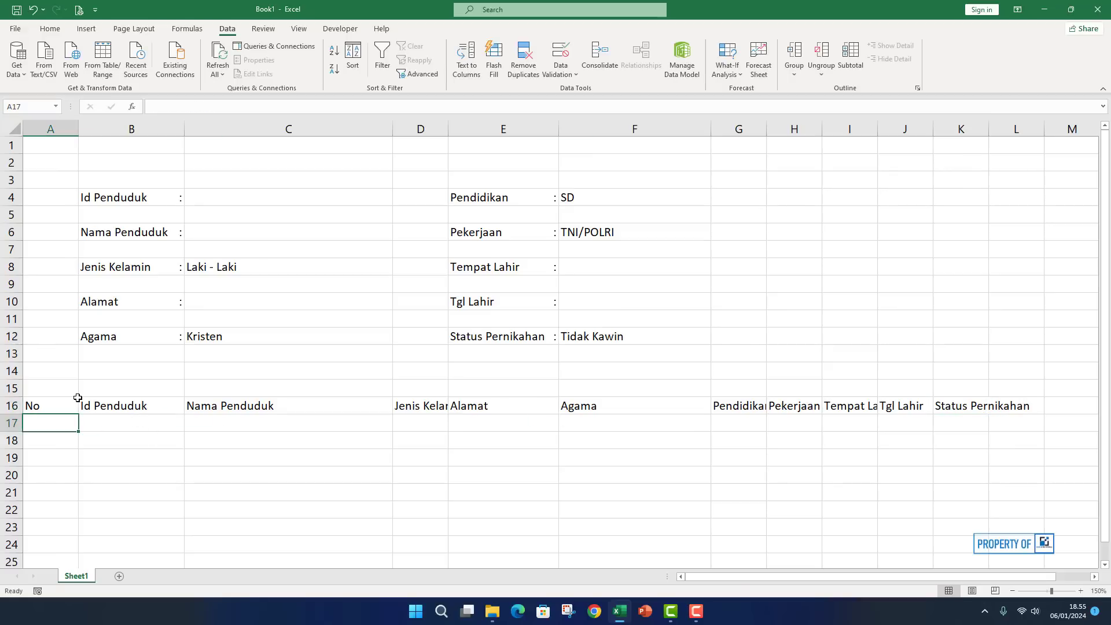
Widen columns G and I and autofit columns J and K to their header labels.
left_click_drag(64, 402, 942, 404)
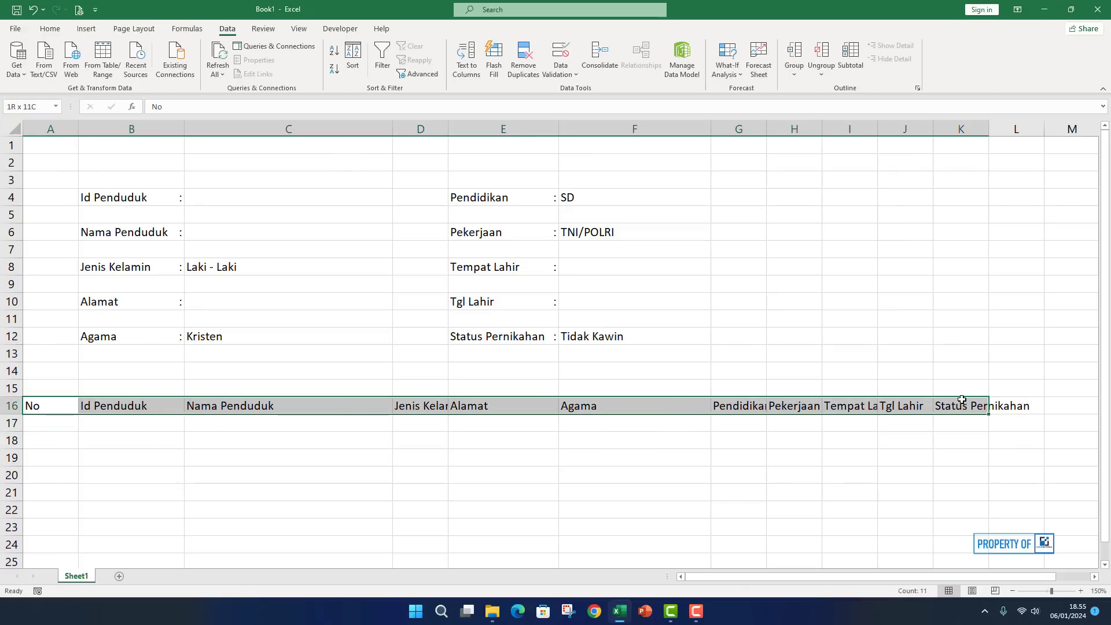
left_click(707, 457)
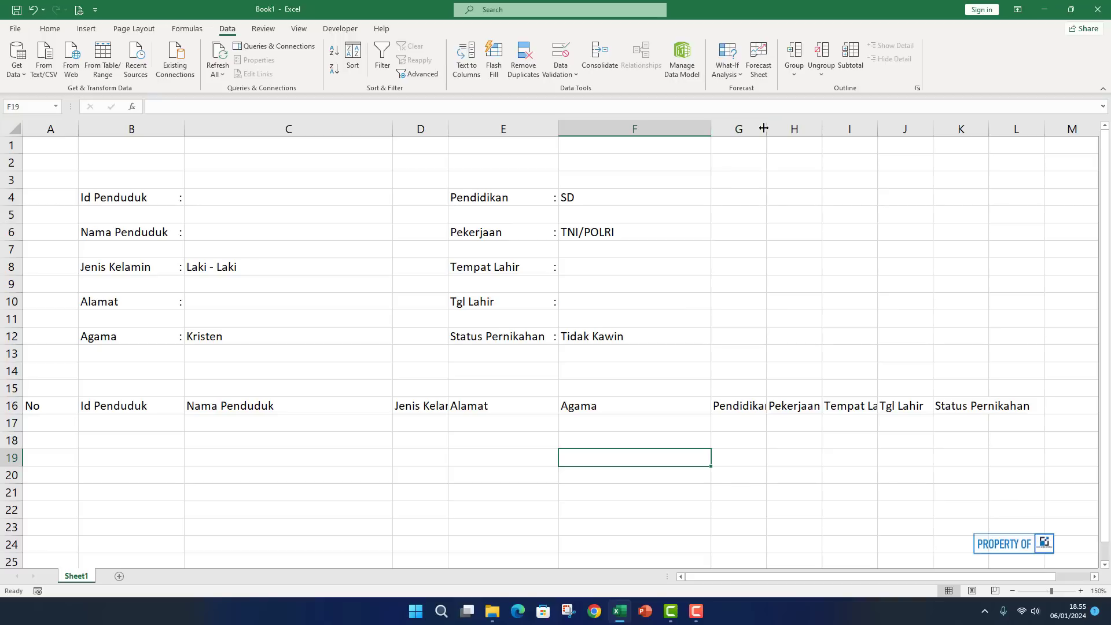
left_click_drag(764, 127, 845, 131)
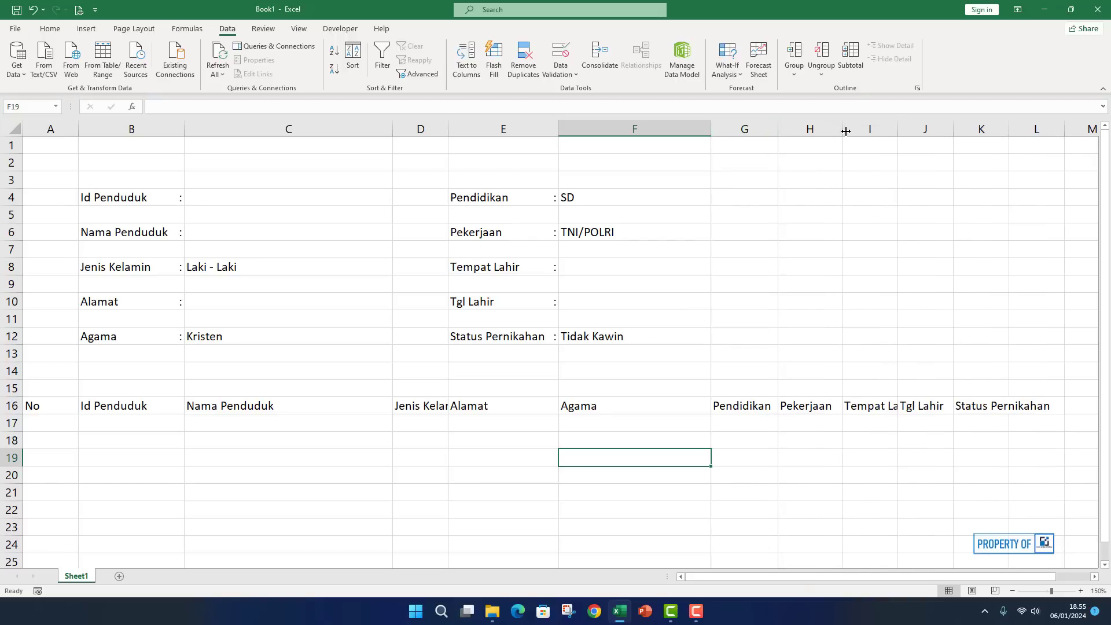
left_click_drag(778, 129, 787, 128)
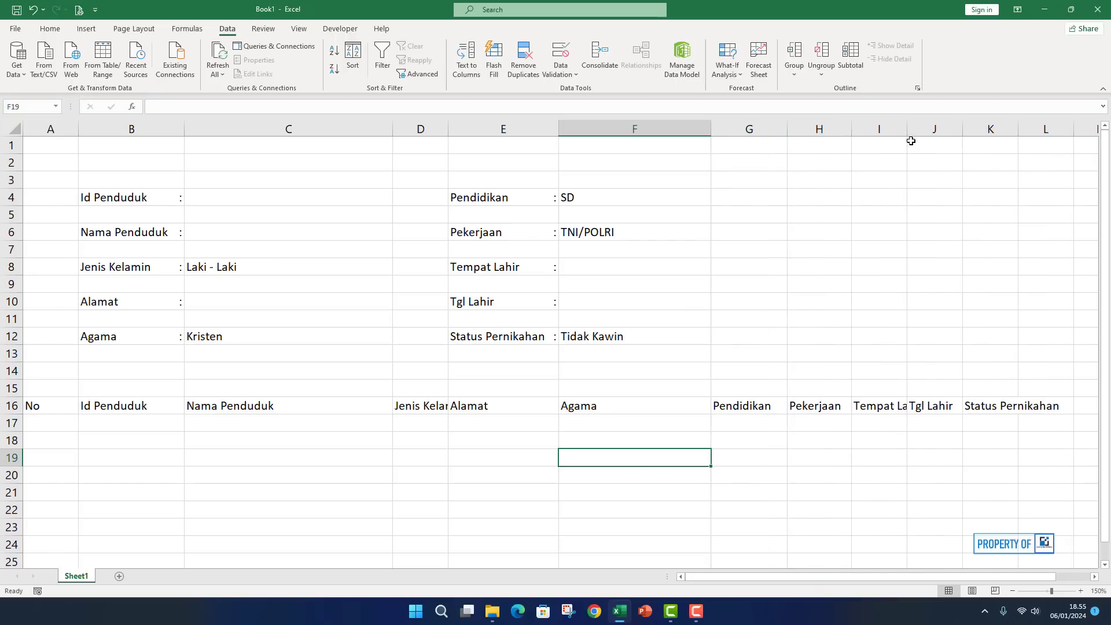
left_click_drag(908, 129, 927, 130)
left_click(974, 130)
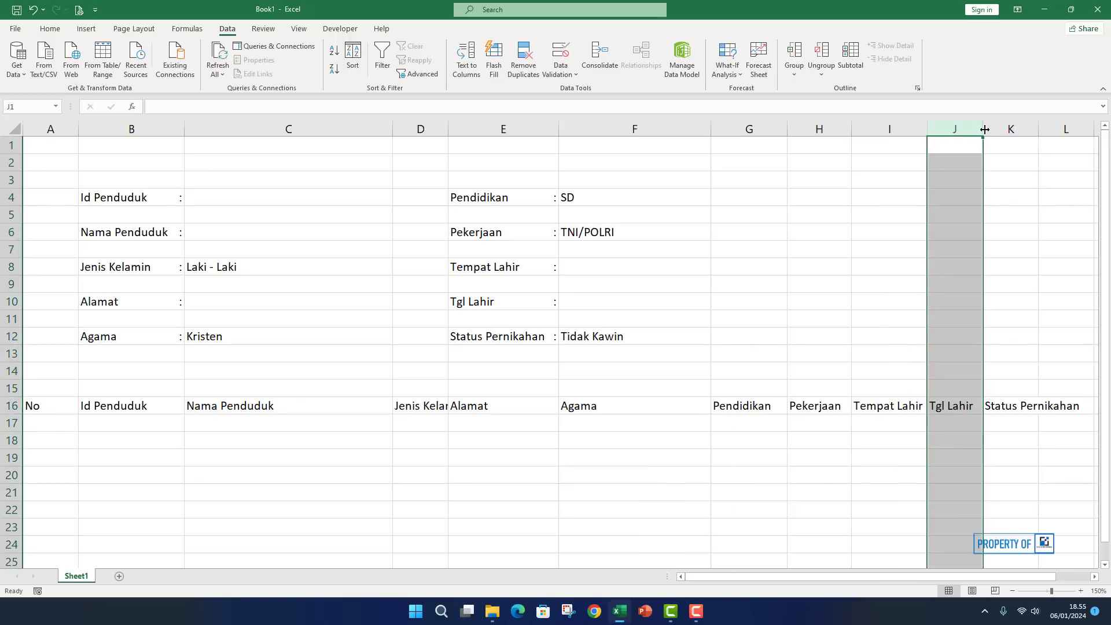
double_click(984, 129)
double_click(1034, 129)
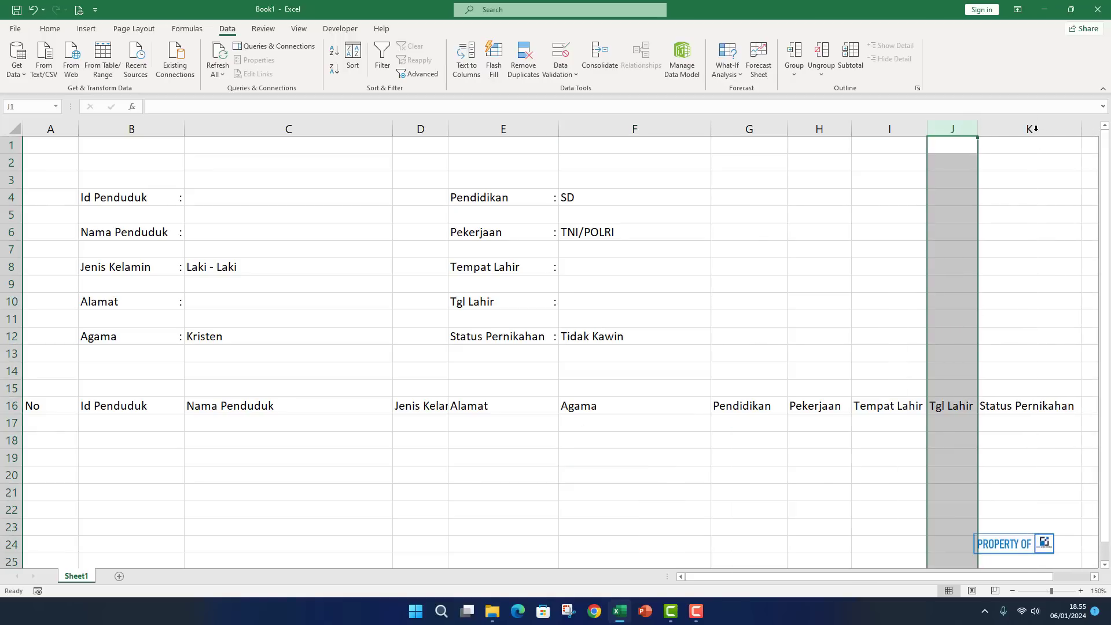
left_click(951, 442)
left_click_drag(978, 129, 983, 128)
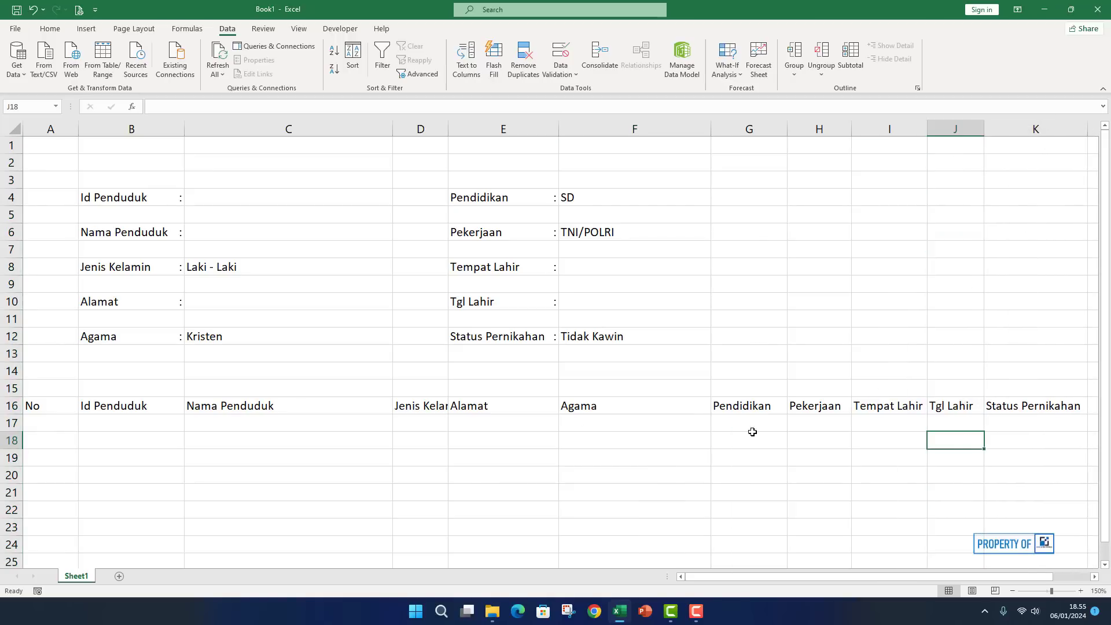
left_click(752, 432)
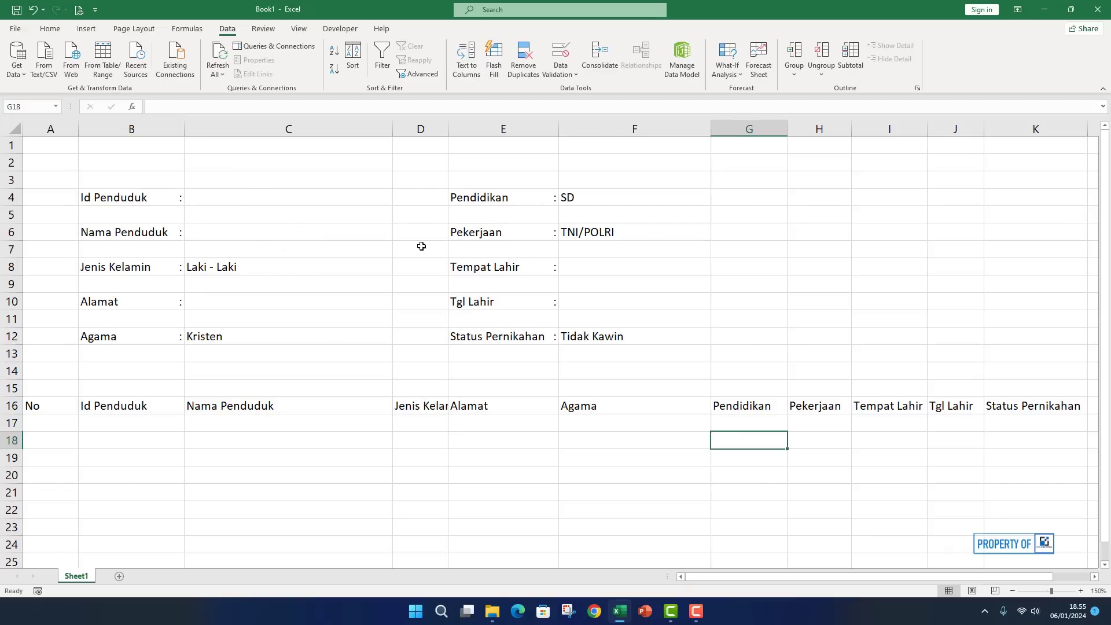
Autofit column D to Jenis Kelamin and narrow columns C, F and A.
double_click(450, 124)
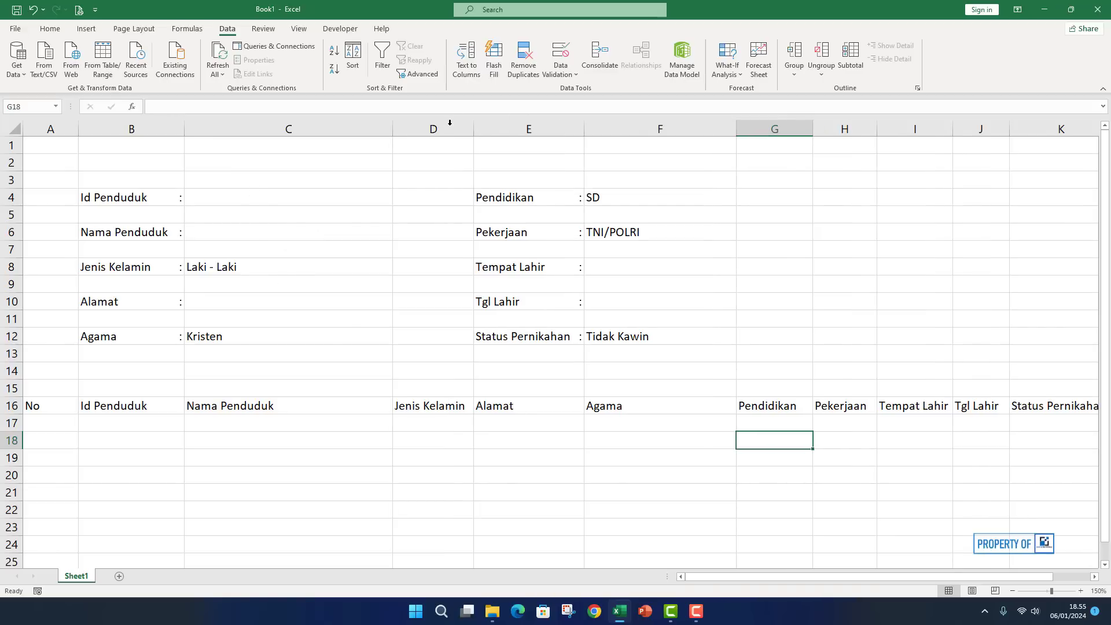
left_click_drag(392, 128, 359, 132)
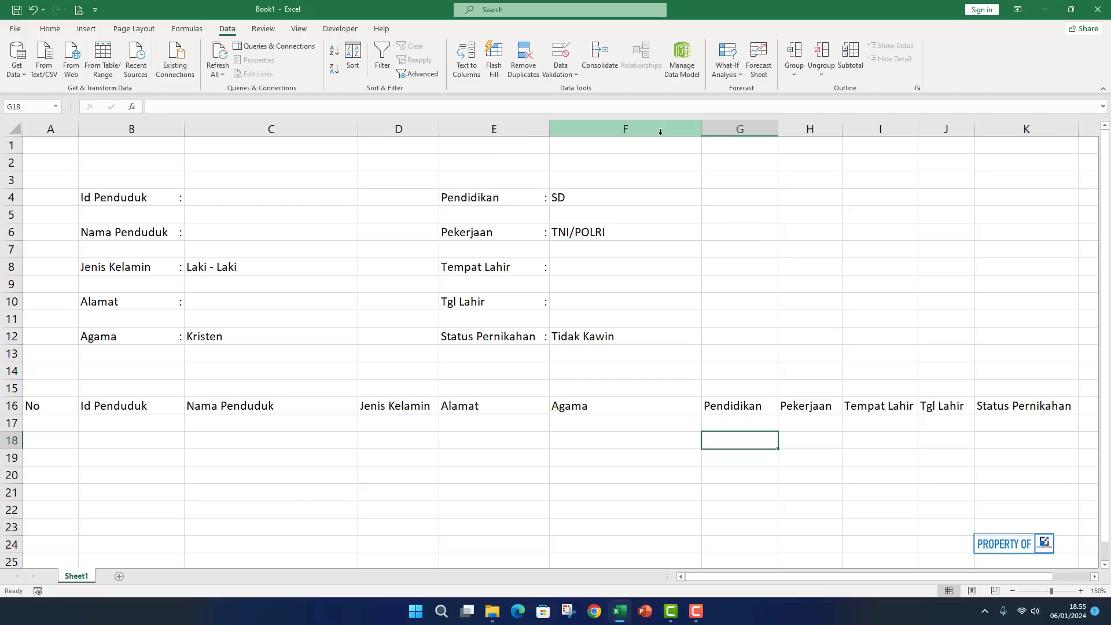
left_click_drag(702, 128, 707, 132)
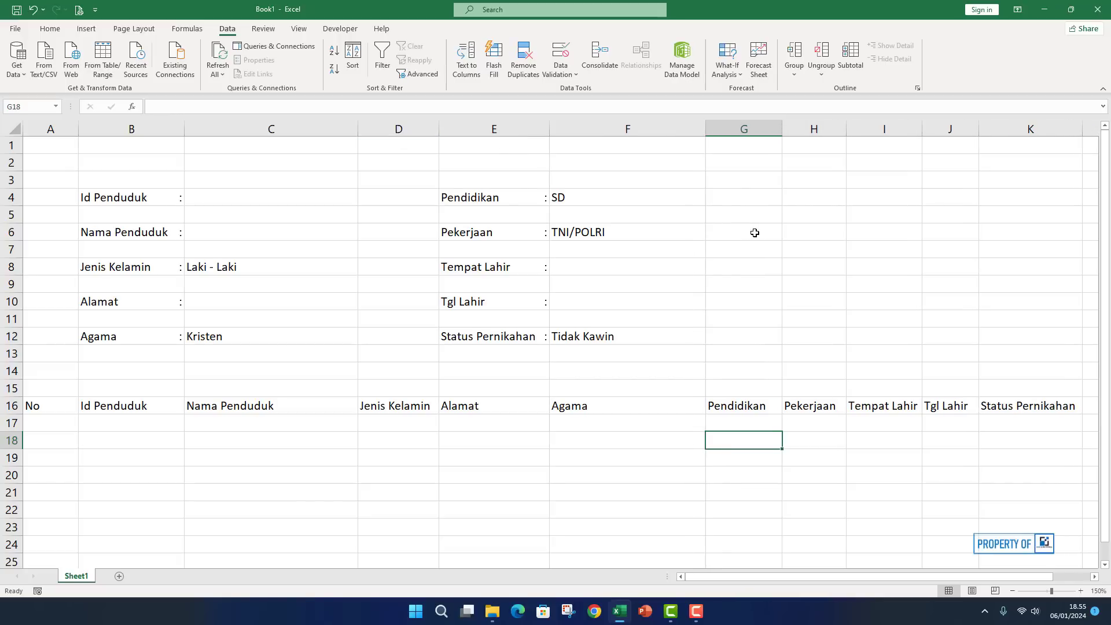
left_click(753, 231)
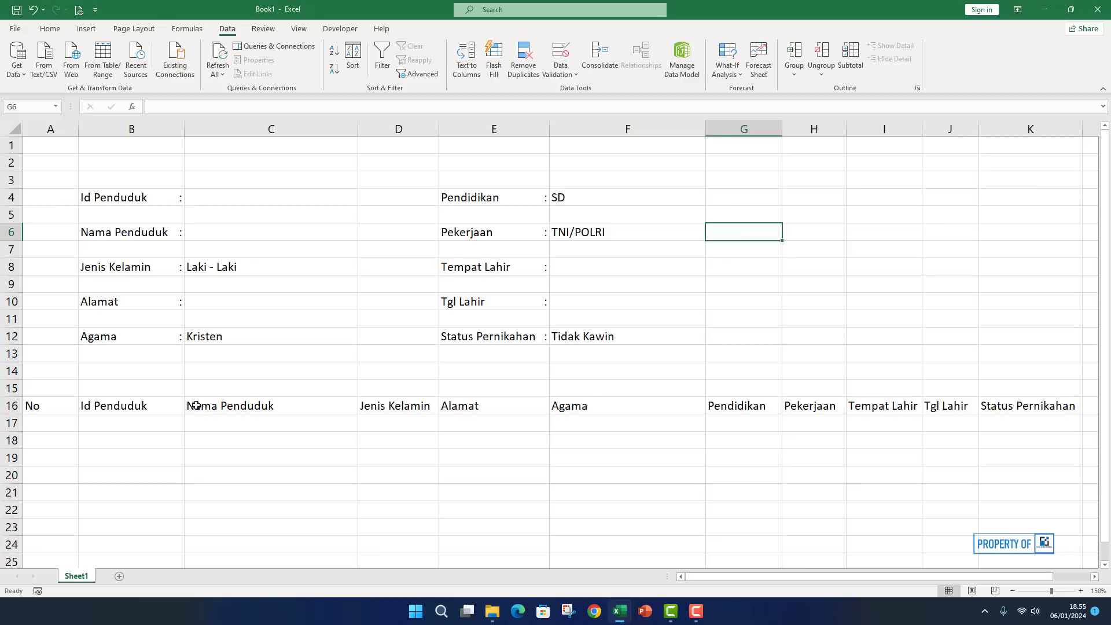
left_click_drag(78, 131, 51, 142)
left_click_drag(35, 407, 1036, 405)
Try a Dark Blue fill on the header row, then revert it to No Fill.
left_click(50, 29)
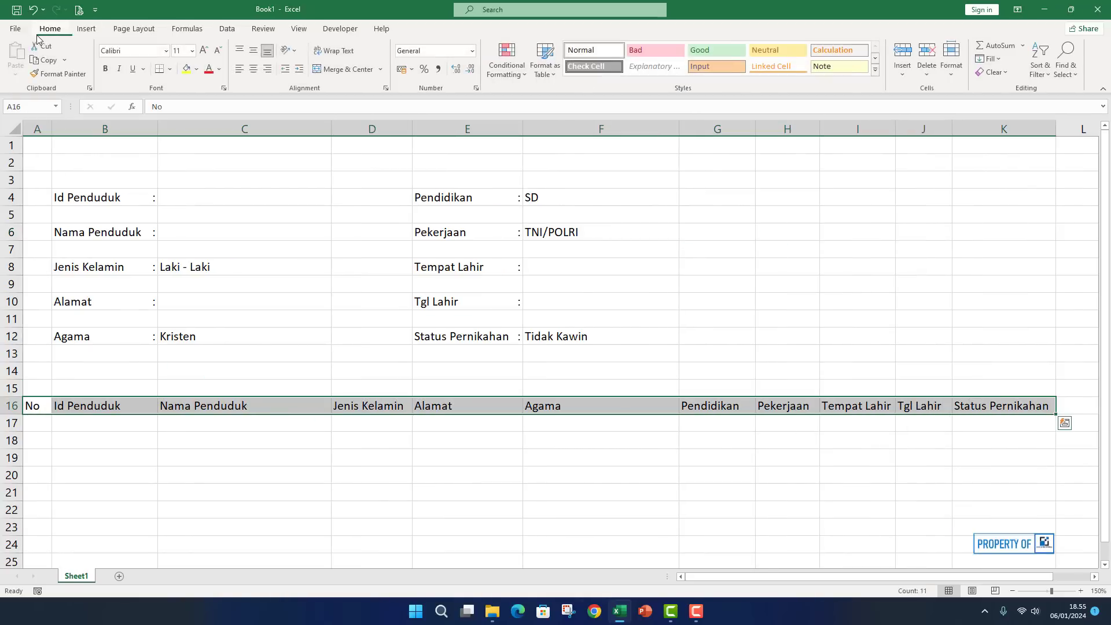
left_click(172, 69)
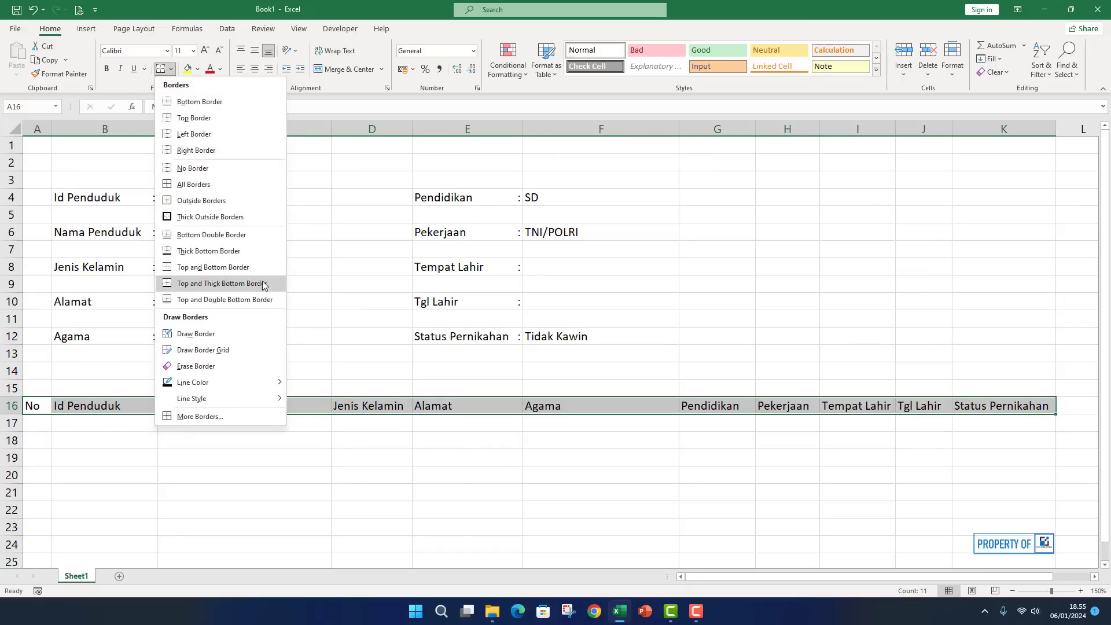
key("Escape")
left_click(197, 69)
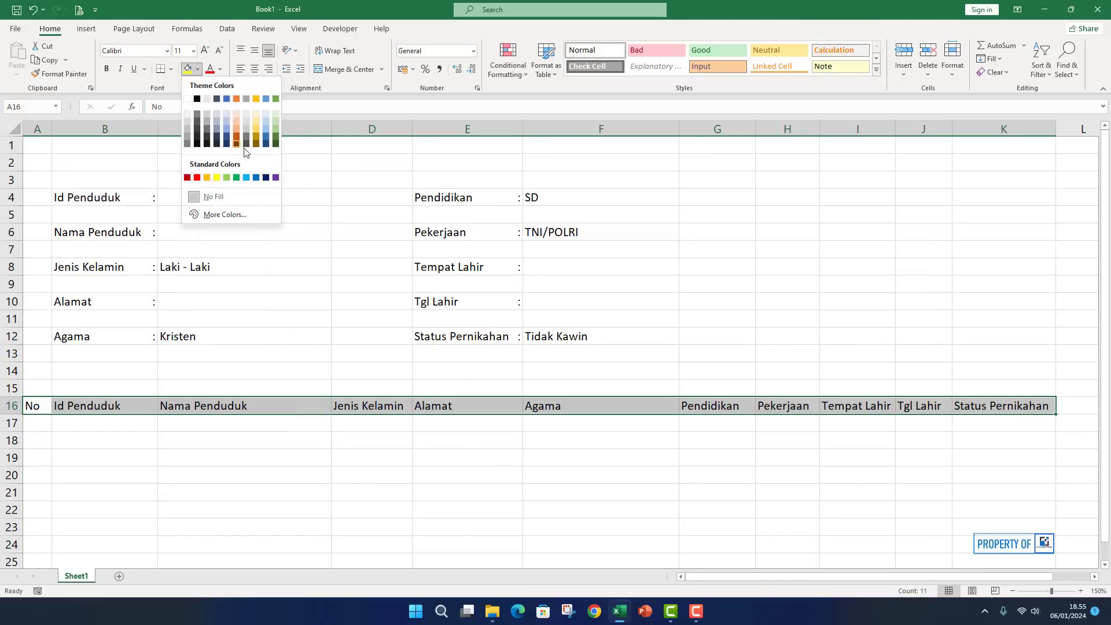
left_click(263, 177)
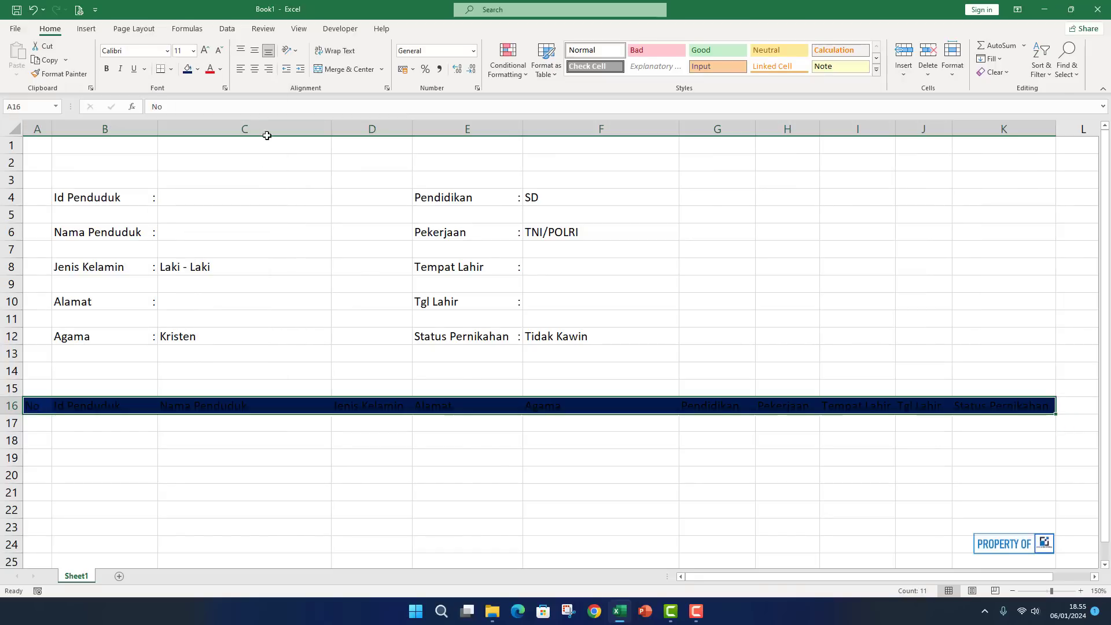
left_click(197, 70)
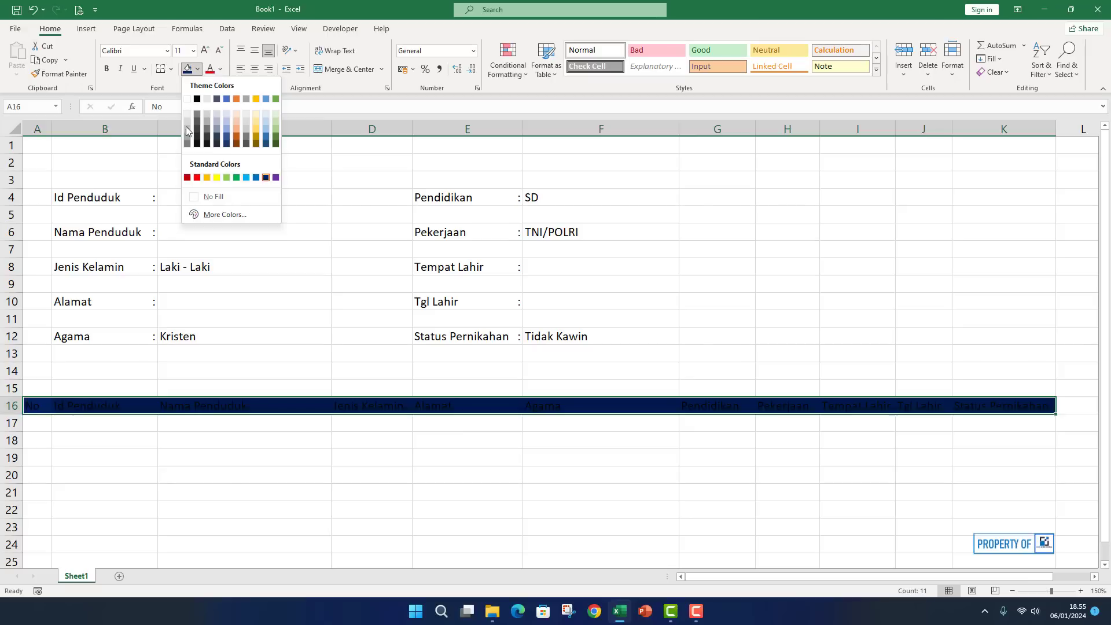
left_click(215, 198)
Give A16:K16 a top border and a double-line bottom border through More Borders.
left_click(171, 69)
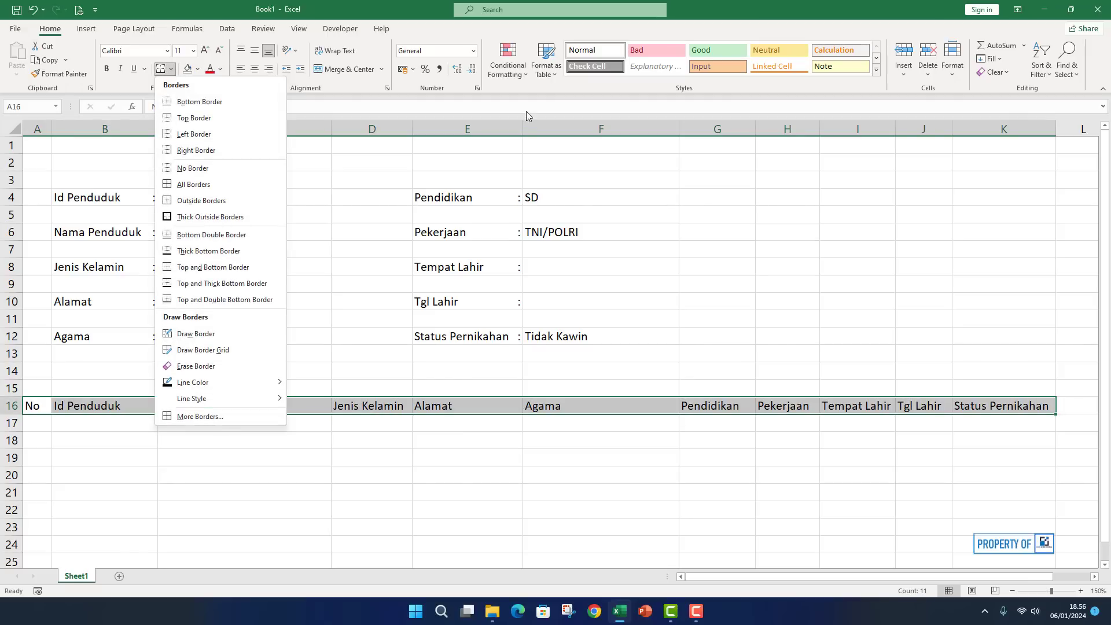
left_click(249, 416)
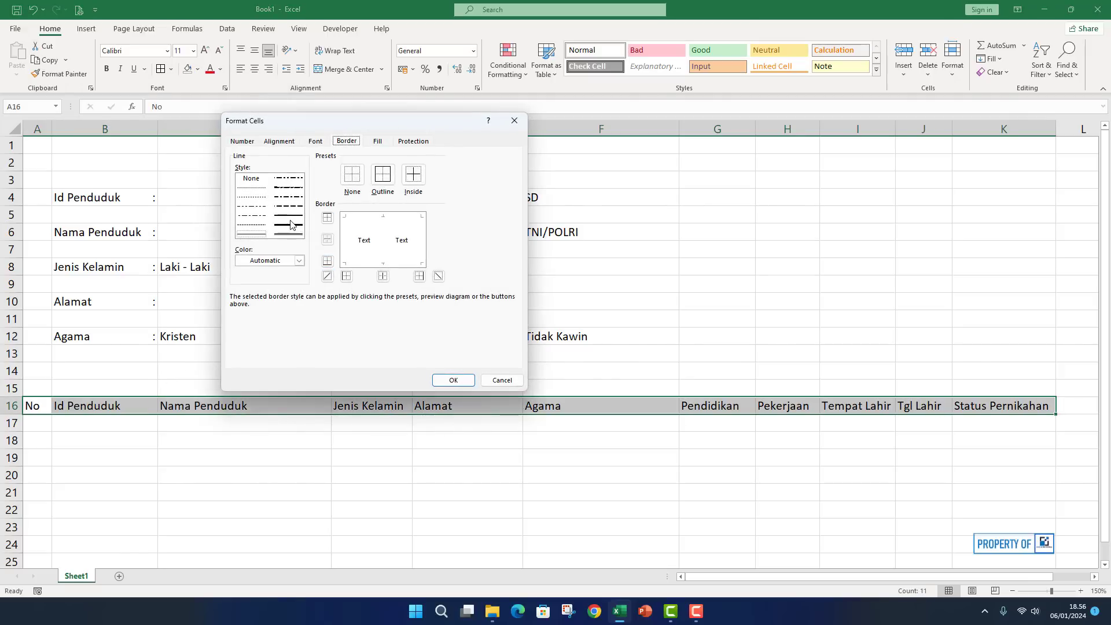
left_click(357, 263)
left_click(251, 234)
left_click(363, 229)
left_click(459, 378)
left_click(729, 333)
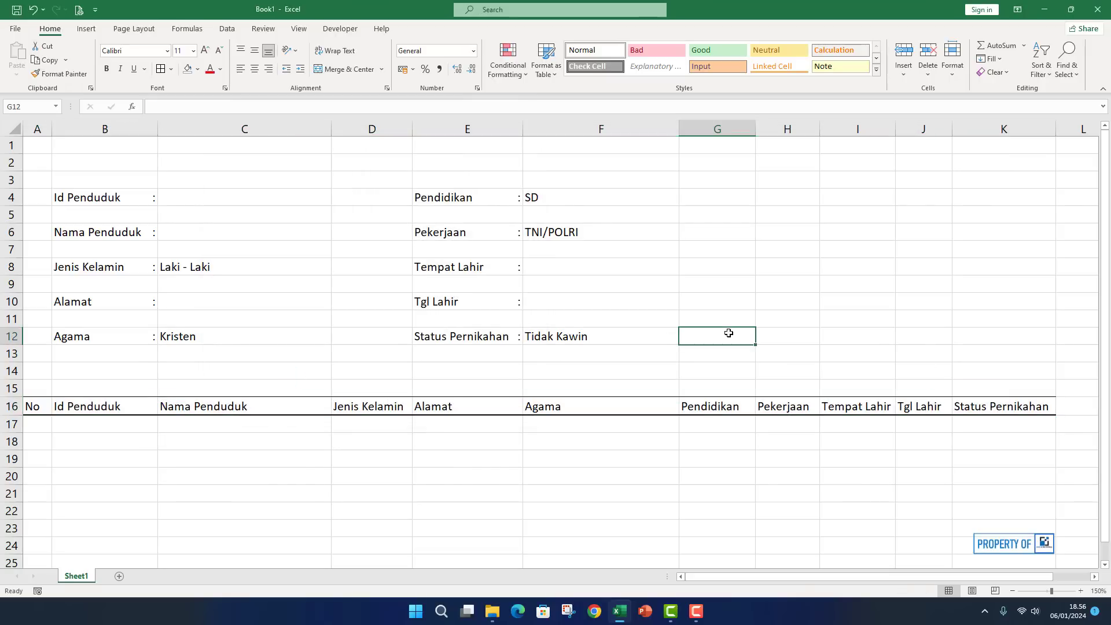
left_click(271, 514)
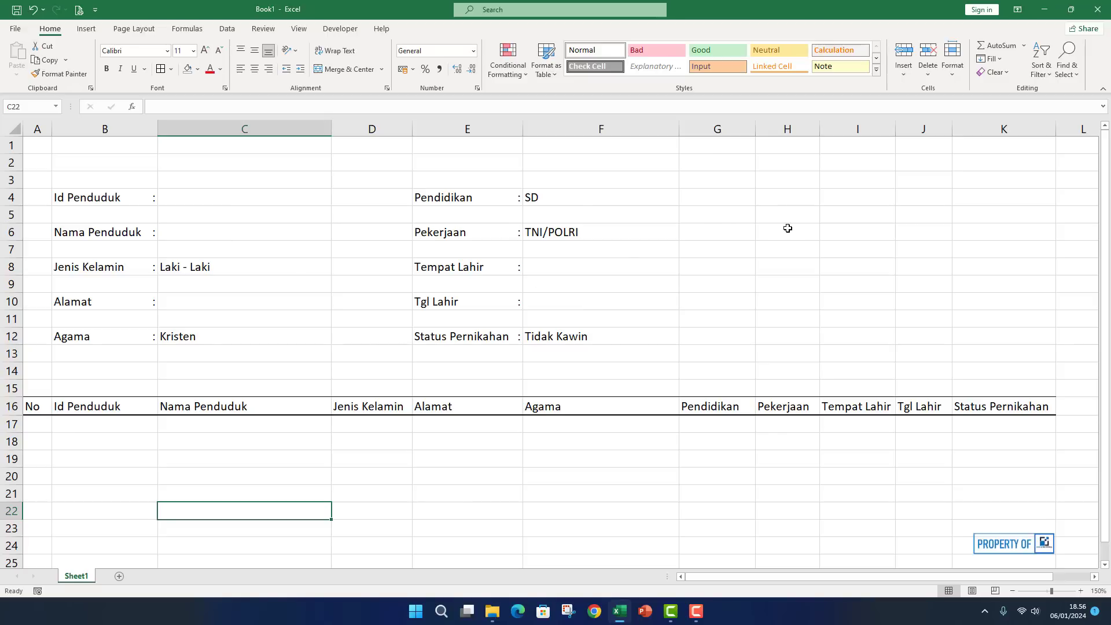
Select input cells C4 and C6, then cell C17 in the first data row.
left_click(208, 201)
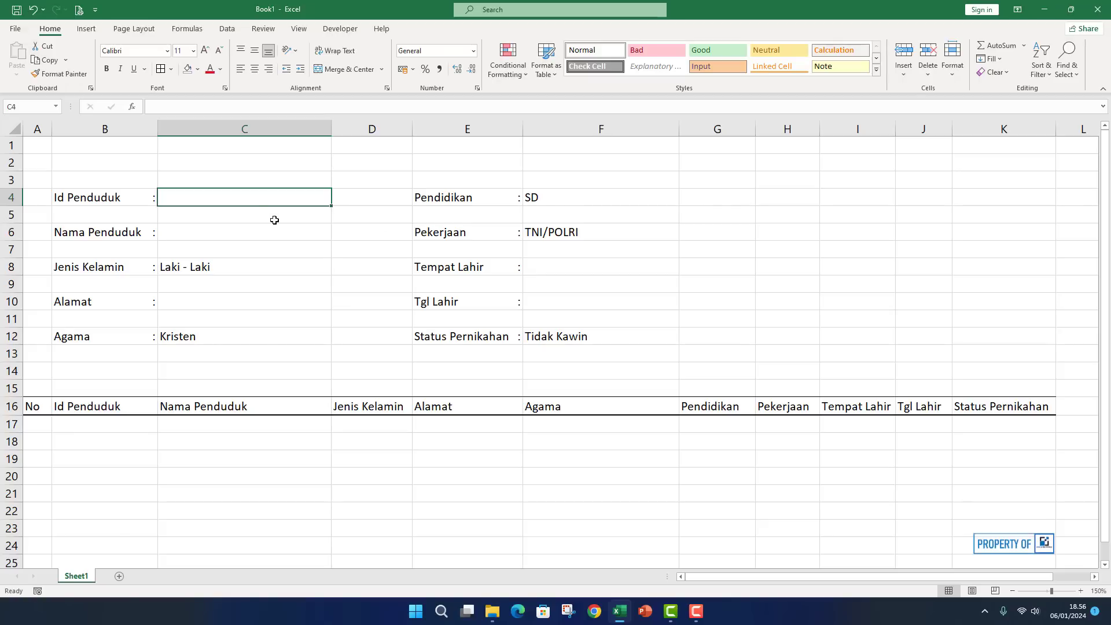
left_click(224, 232)
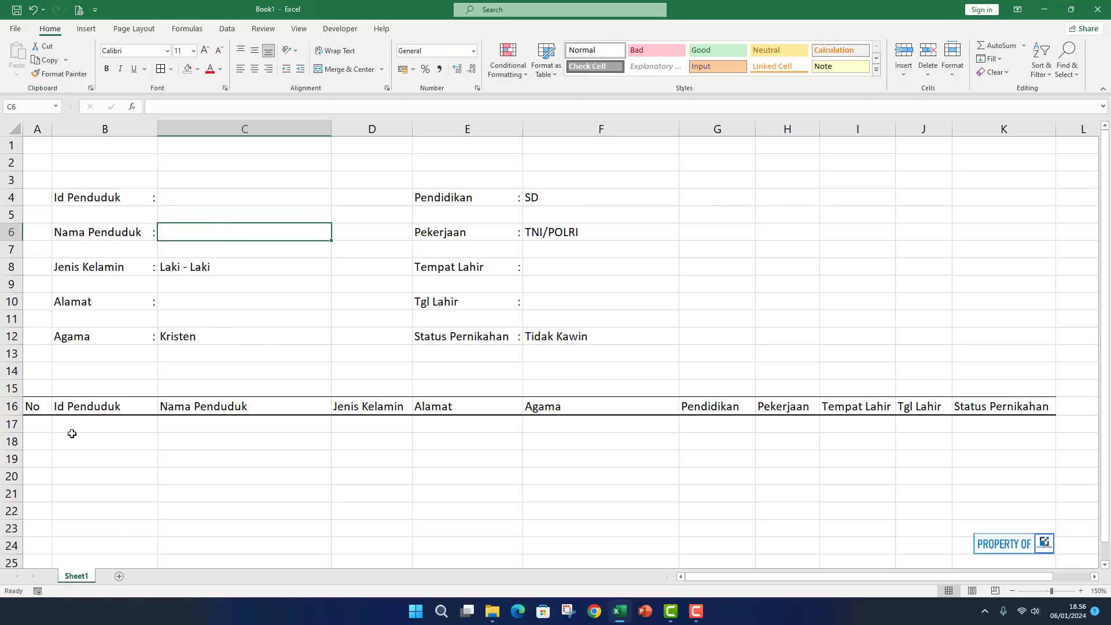
left_click(269, 432)
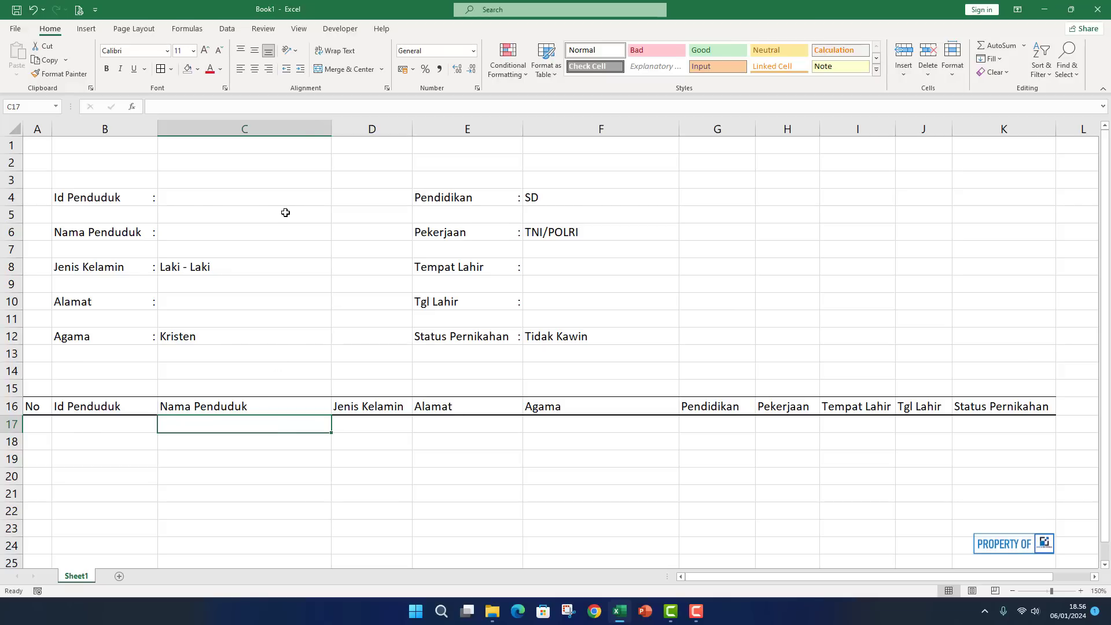
Open the Visual Basic editor from the Developer tab, then close it.
left_click(339, 30)
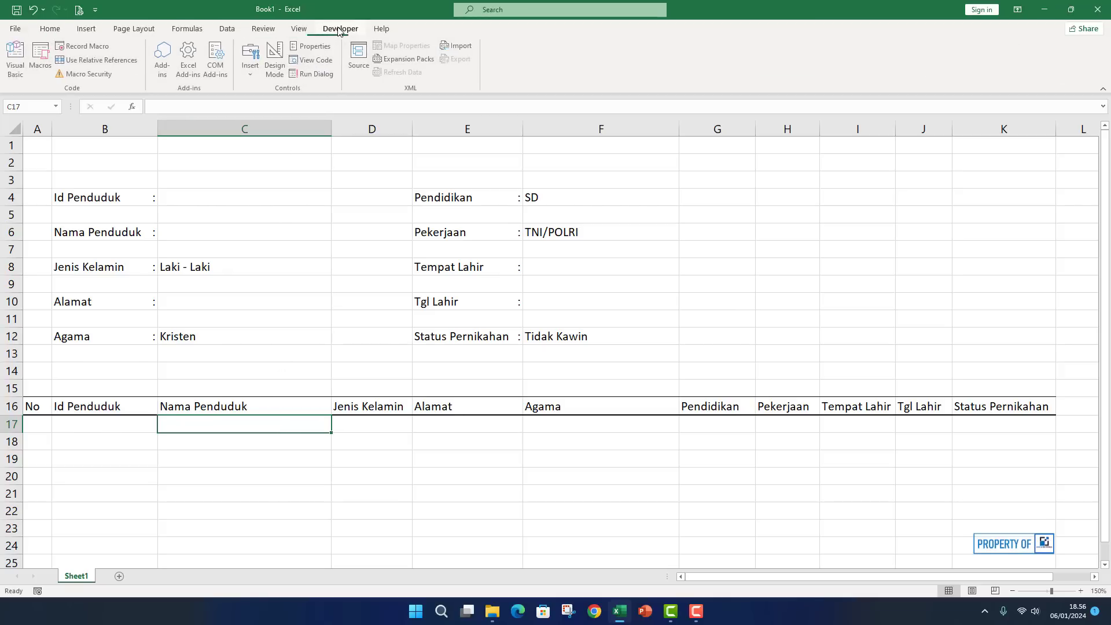
left_click(17, 56)
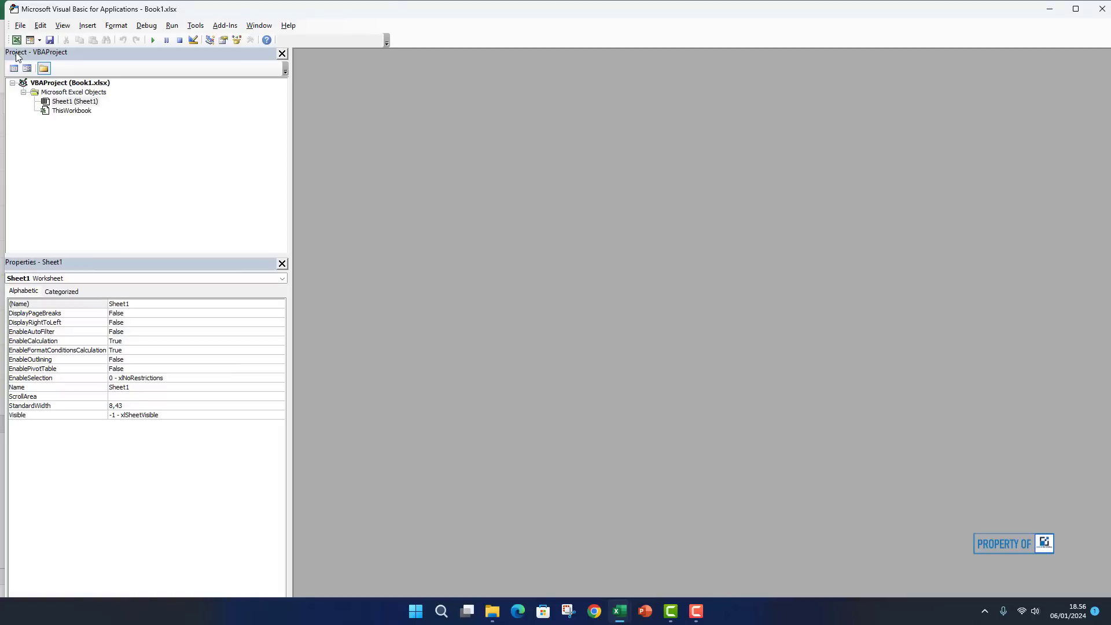
left_click(1101, 9)
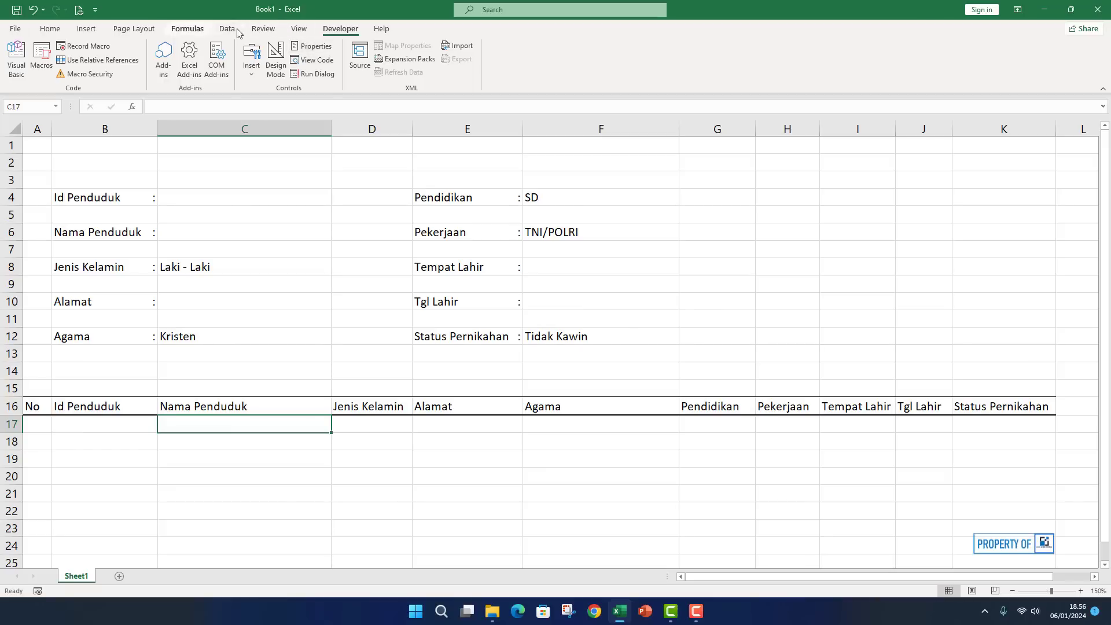
Toggle the Developer tab off and back on in the Customize Ribbon settings.
right_click(134, 30)
left_click(150, 44)
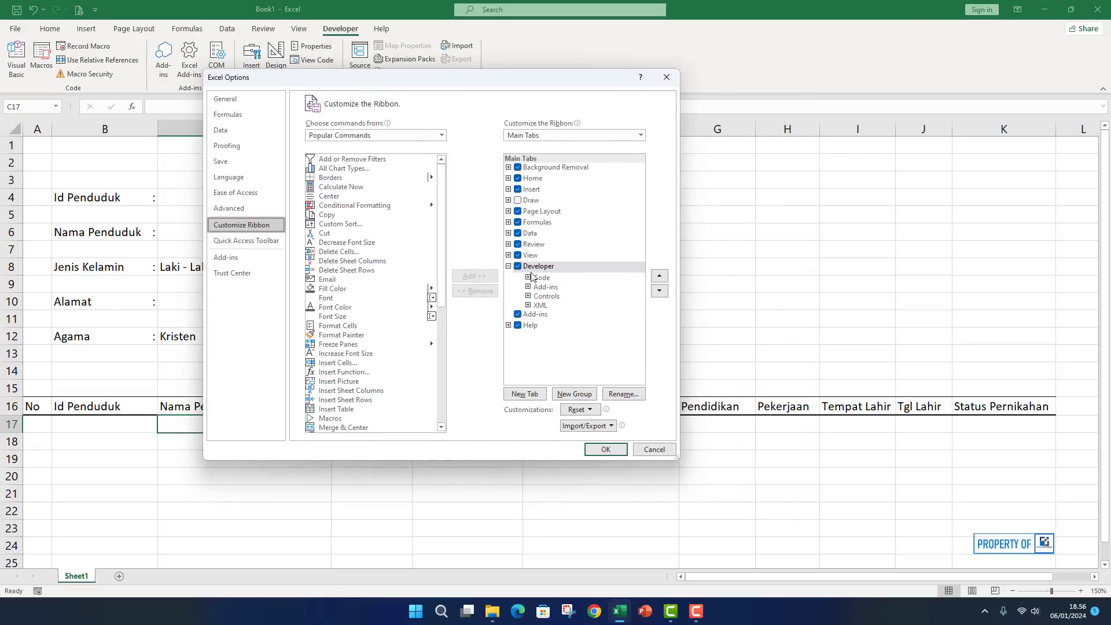
left_click(518, 267)
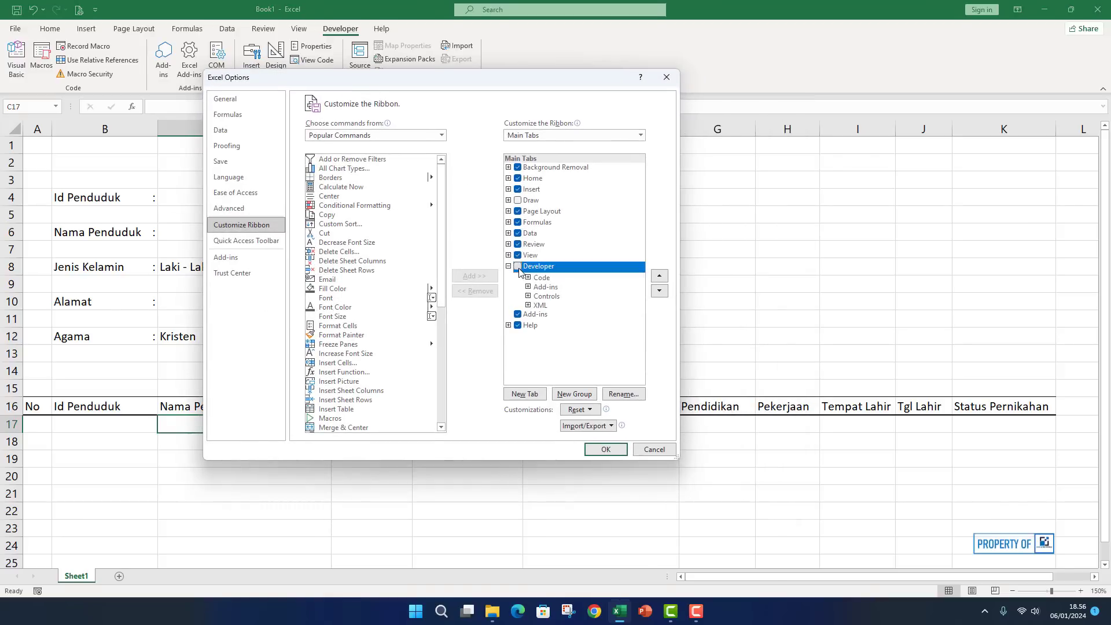
left_click(518, 266)
left_click(604, 449)
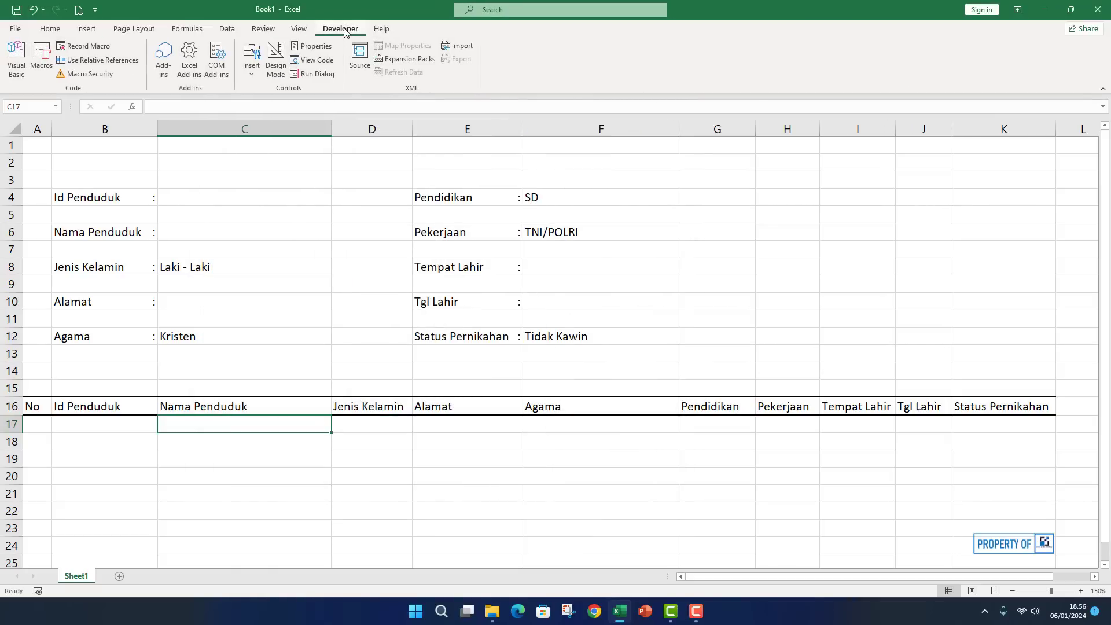
Reopen the macro editor, return to the workbook, and open the File backstage.
left_click(13, 61)
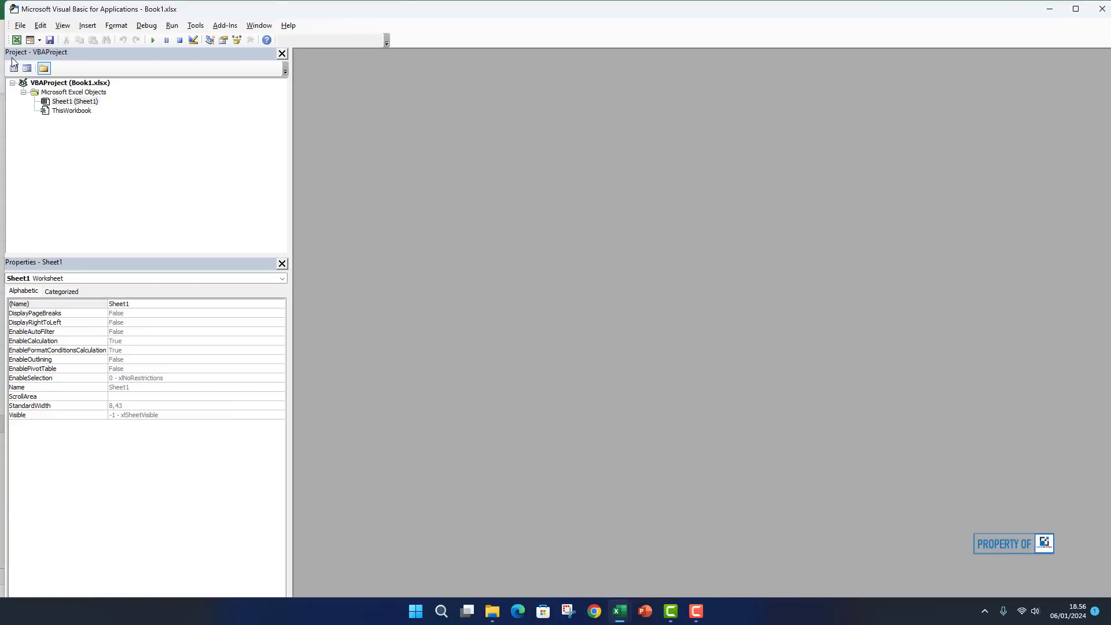
left_click(17, 40)
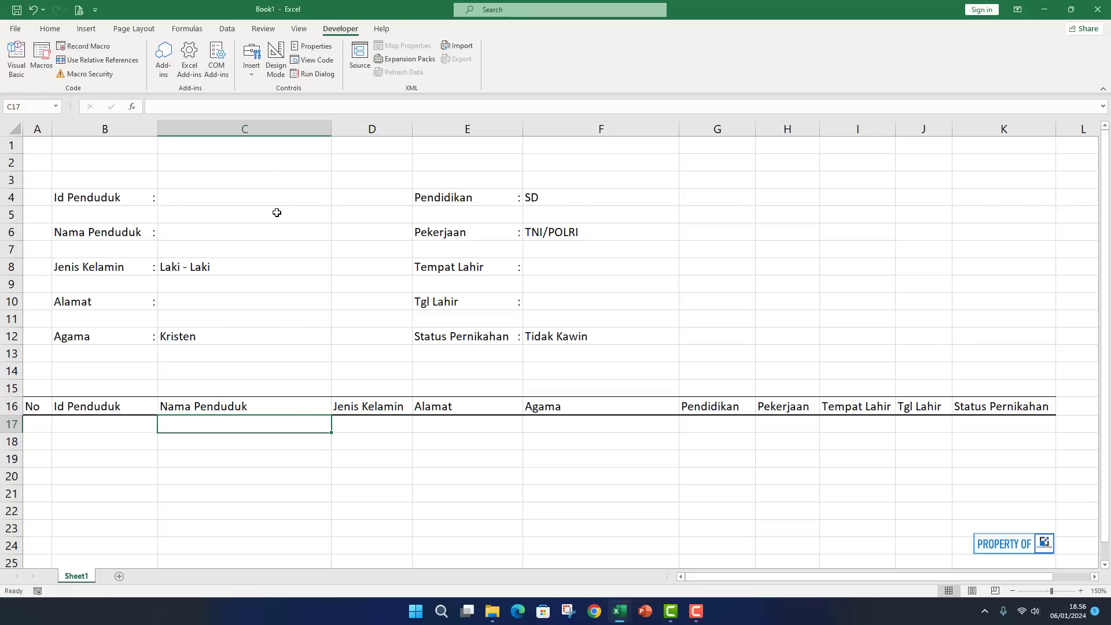
left_click(290, 458)
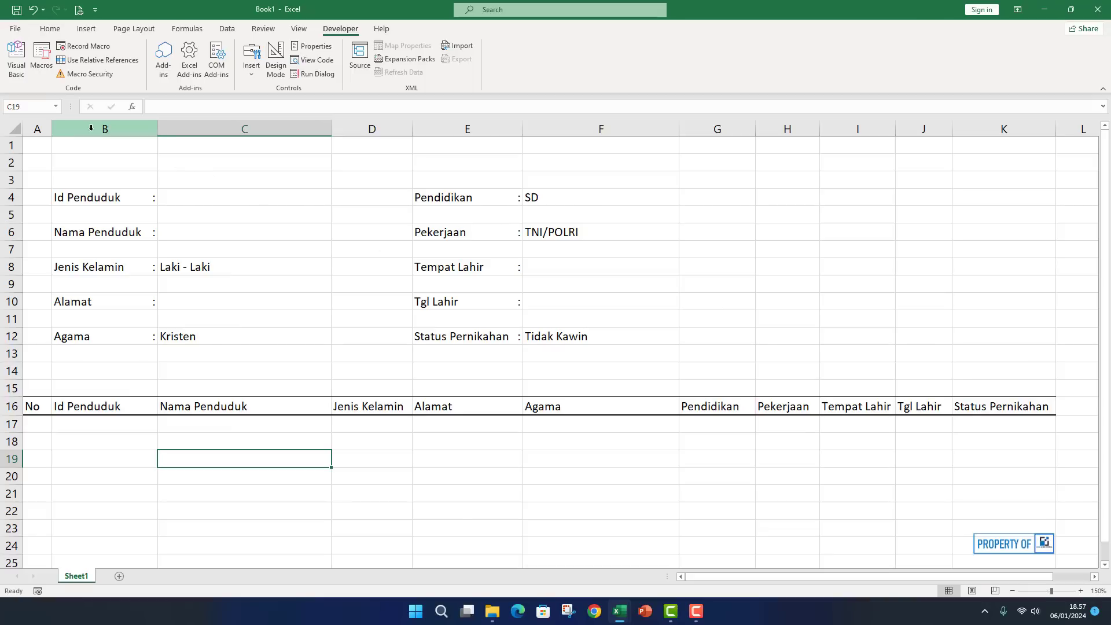
left_click(15, 28)
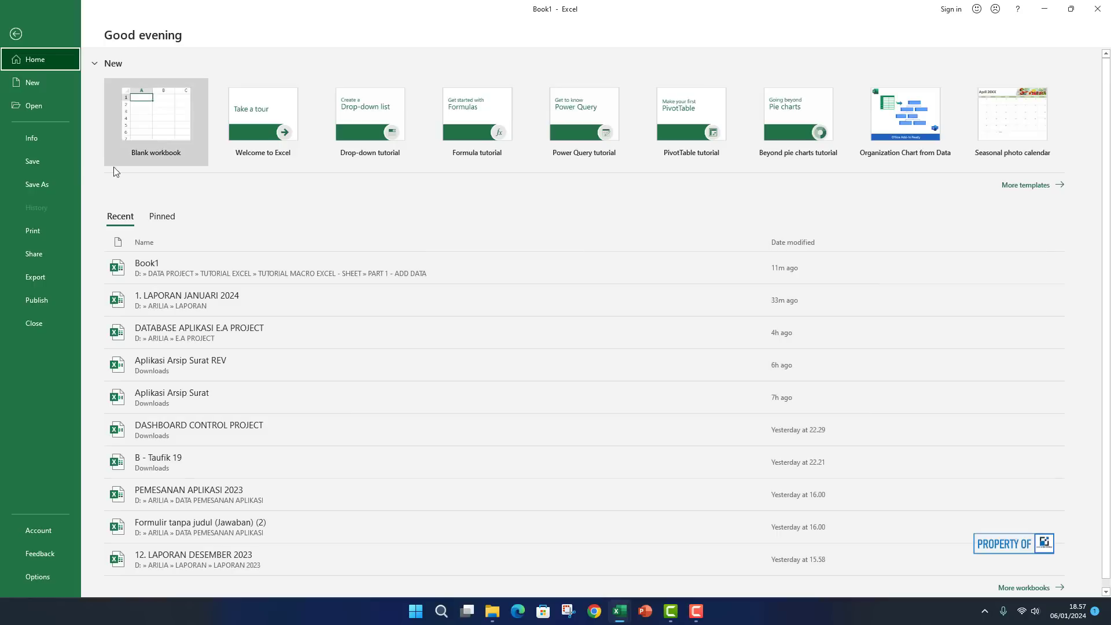
Save the workbook as 'PART 1 - TOMBOL ADD' in Excel Binary Workbook (.xlsb) format.
left_click(44, 194)
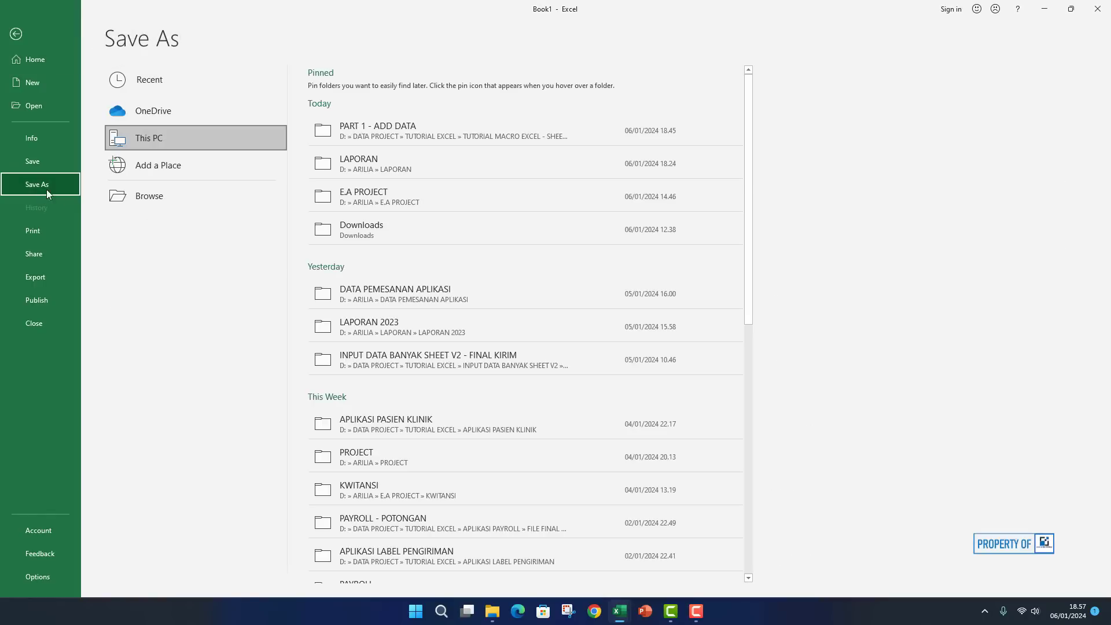
left_click(169, 199)
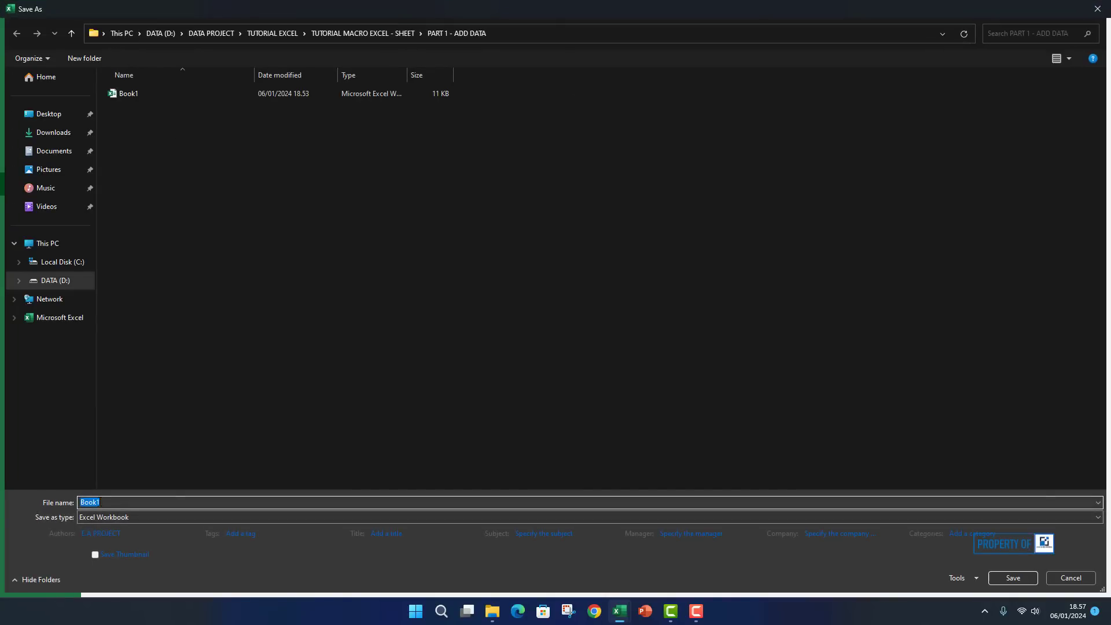
type("PART")
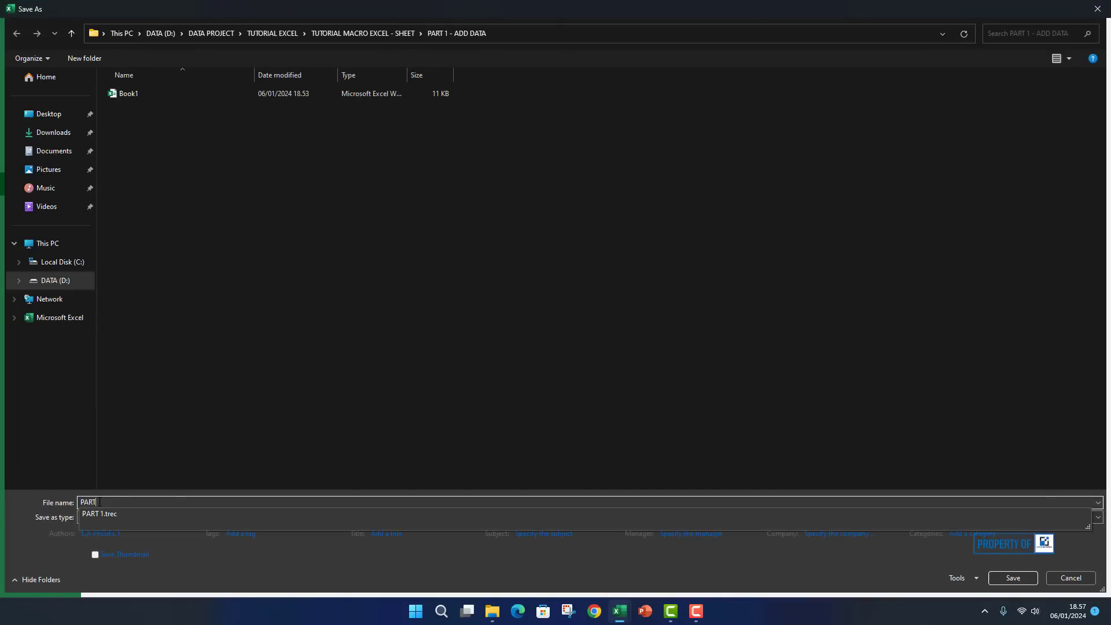
type(" 1 - APL")
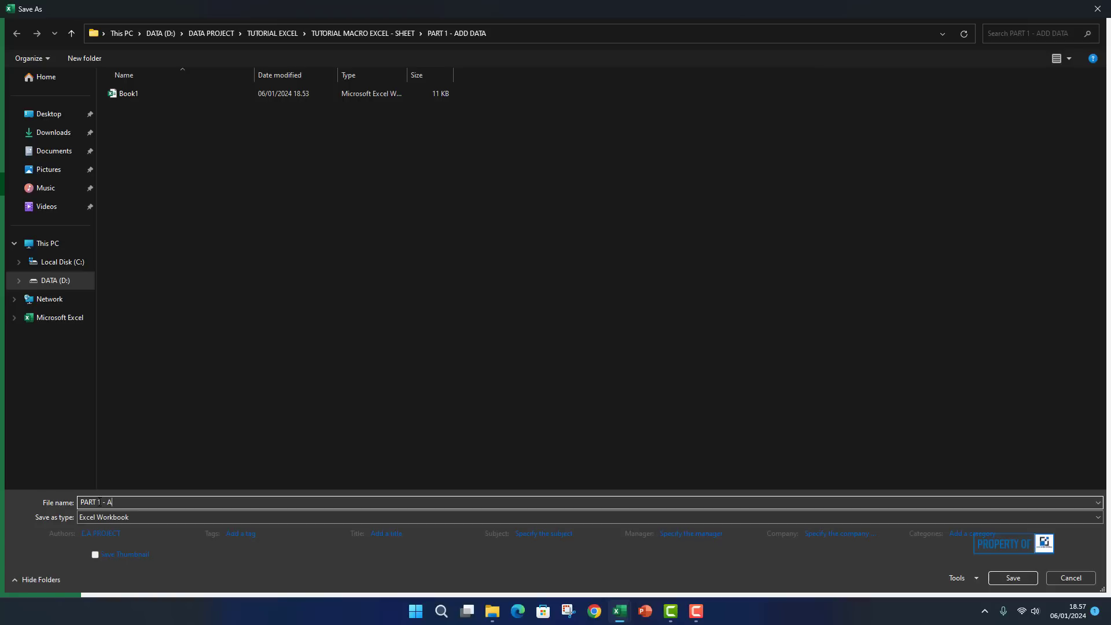
key("BackSpace")
key("BackSpace")
key("BackSpace")
type("TOMBOL ADD")
left_click(99, 520)
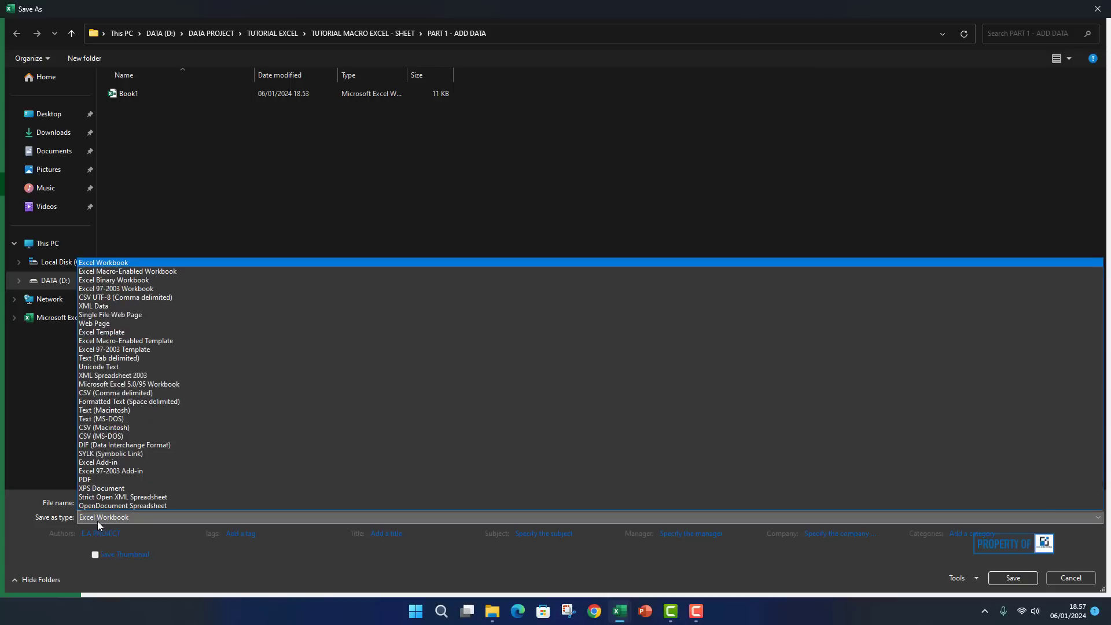
left_click(103, 280)
left_click(137, 519)
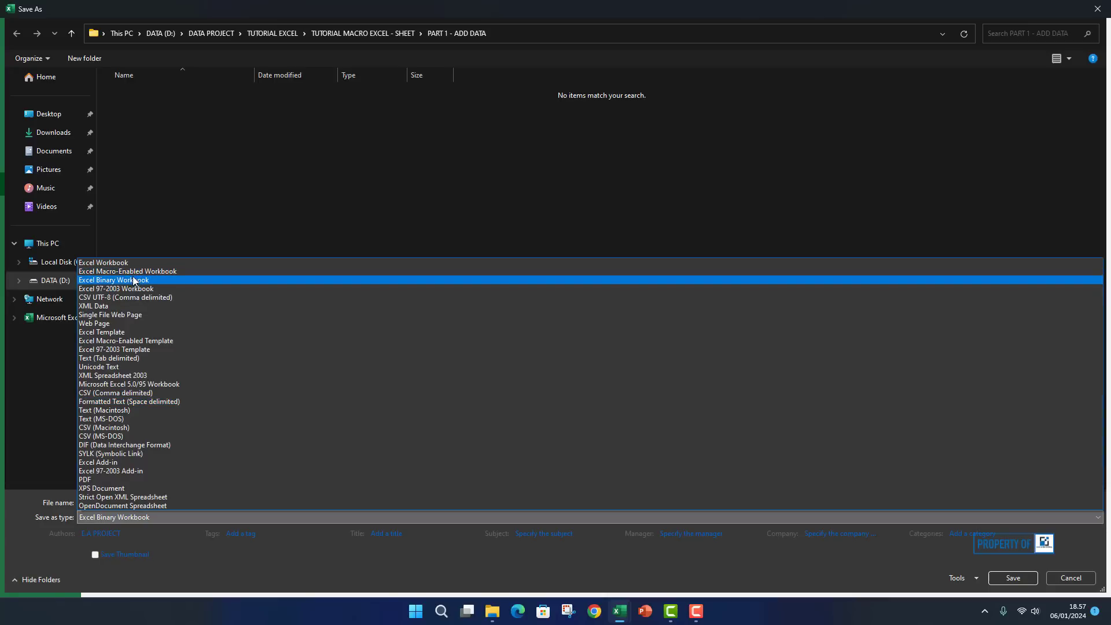
left_click(134, 281)
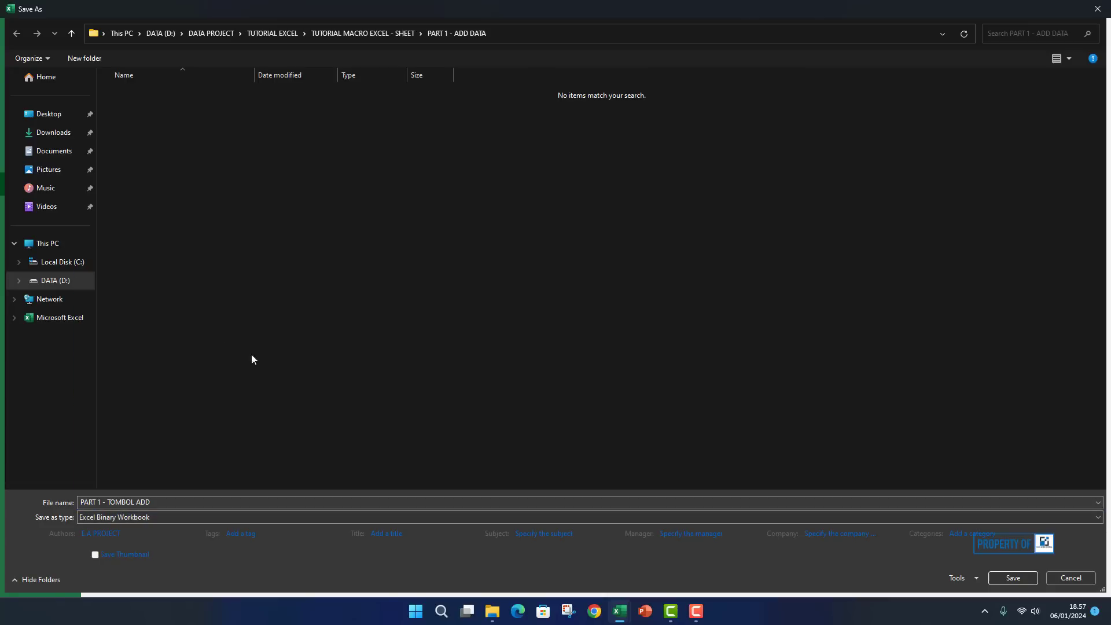
left_click(1011, 578)
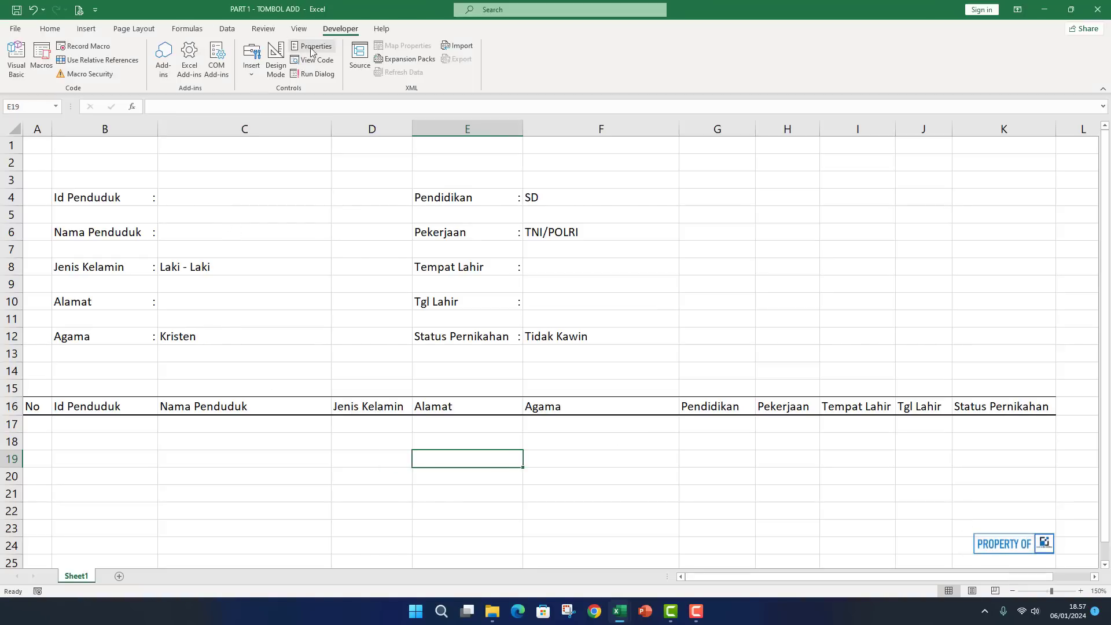
Rename the Sheet1 worksheet to DATAPENDUDUK.
left_click(19, 58)
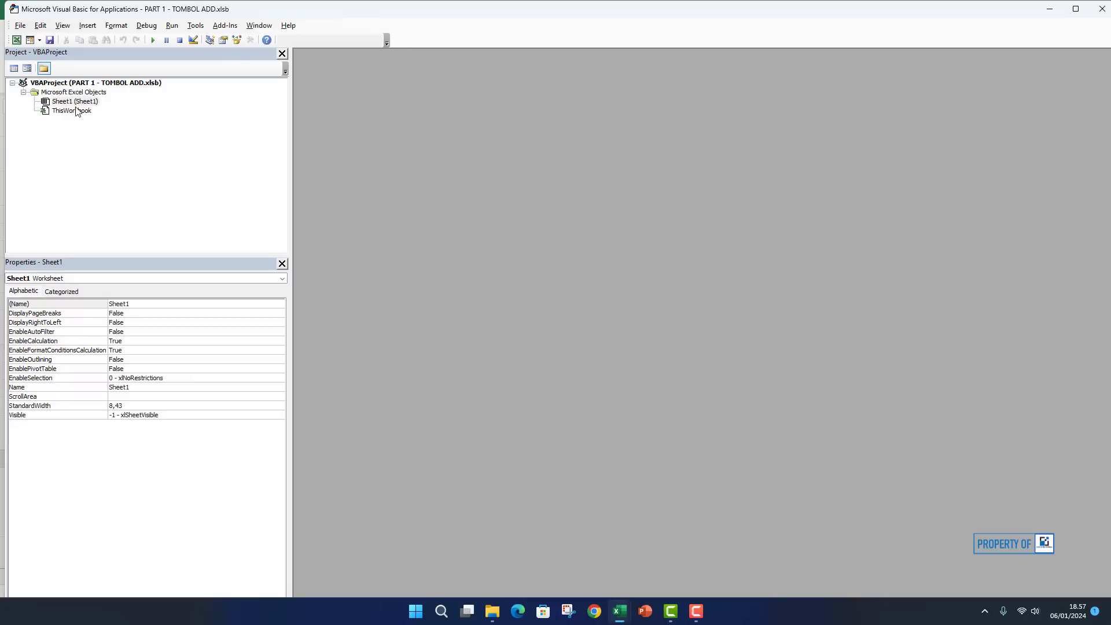
left_click(16, 39)
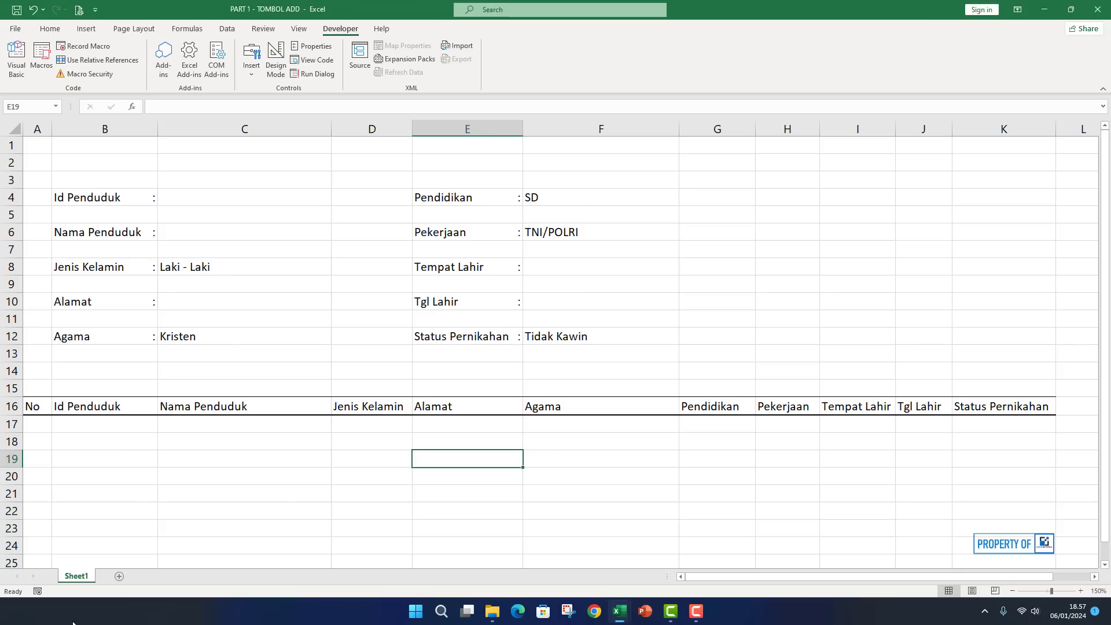
left_click(106, 530)
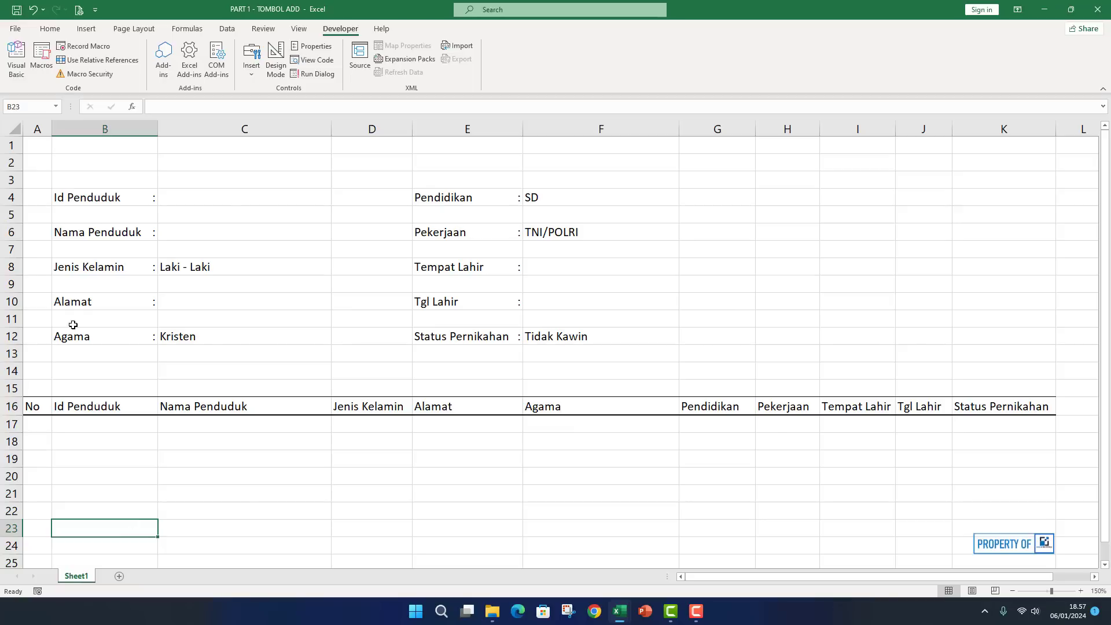
double_click(87, 577)
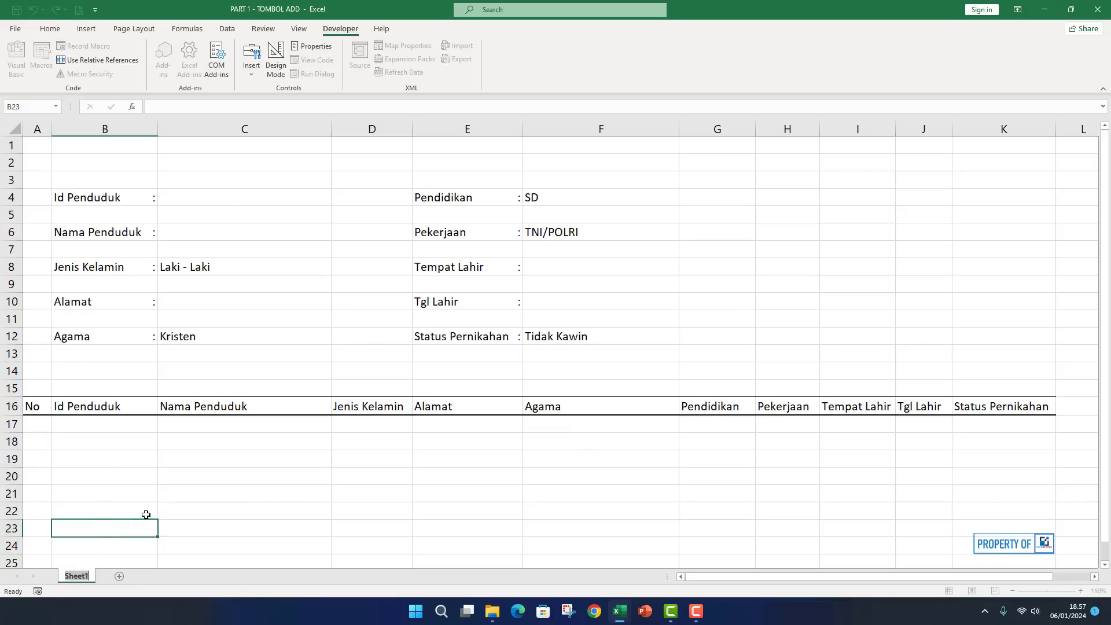
type("DATAPENDUDUK")
key("Return")
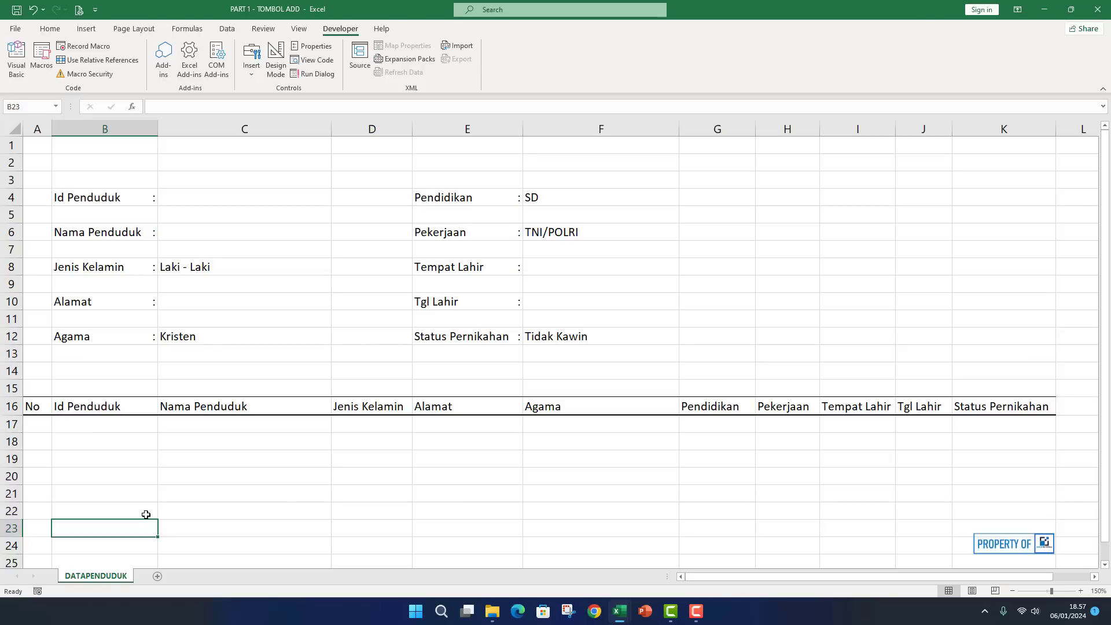
Open the Visual Basic editor for the PART 1 - TOMBOL ADD.xlsb project.
left_click(182, 490)
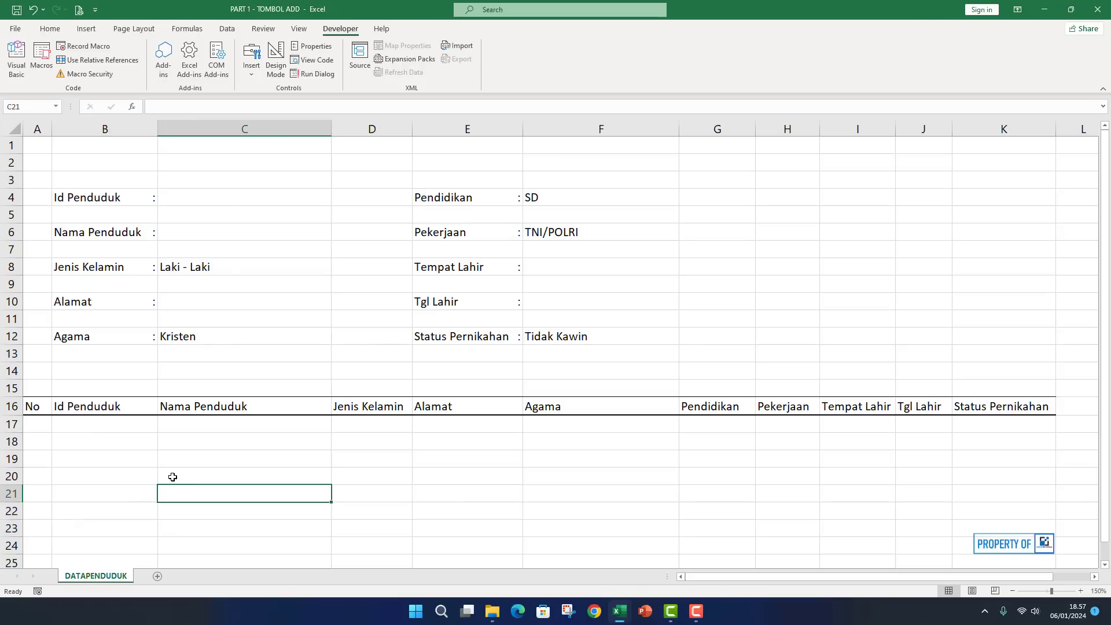
left_click(373, 446)
left_click(28, 68)
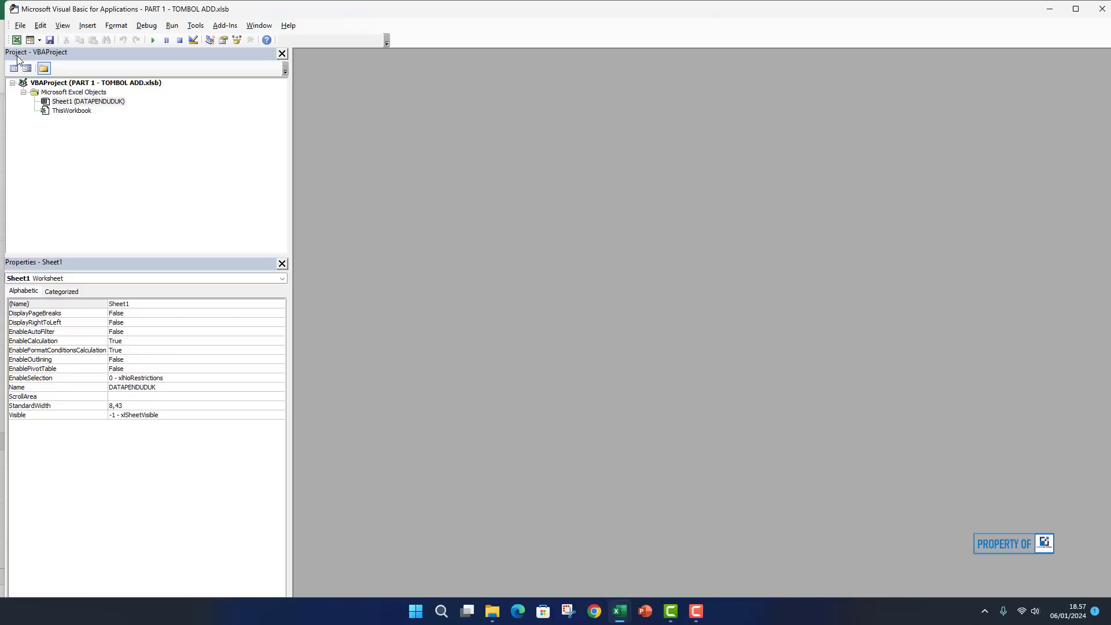
In the DATAPENDUDUK sheet's code window, add Option Explicit and begin Sub SimpanData.
double_click(80, 103)
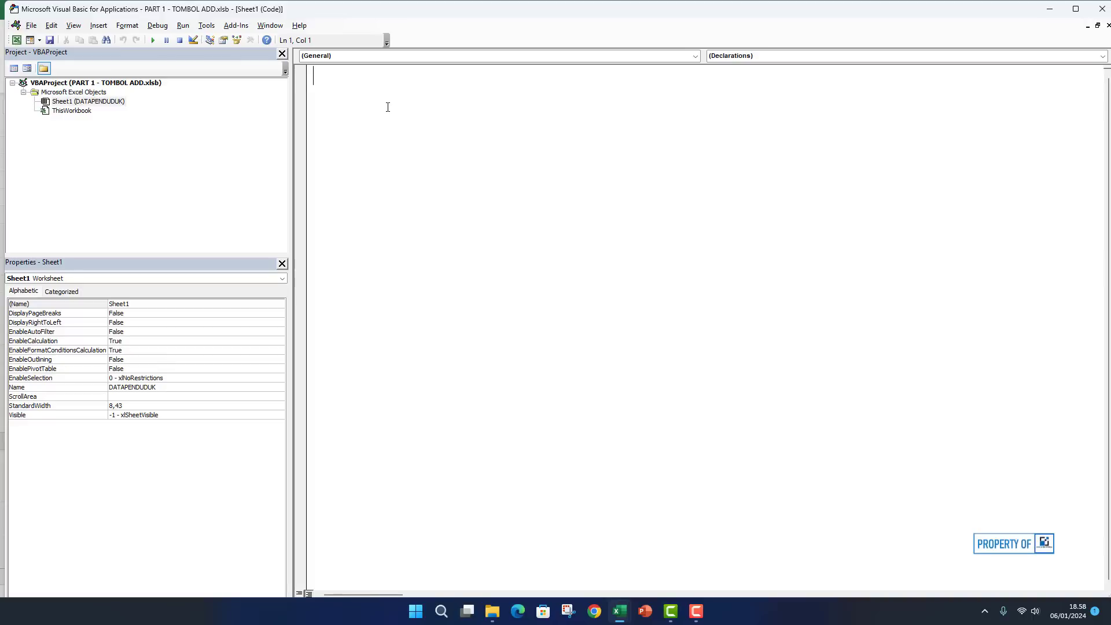
type("Option Explicit")
key("Return")
type("Sub ")
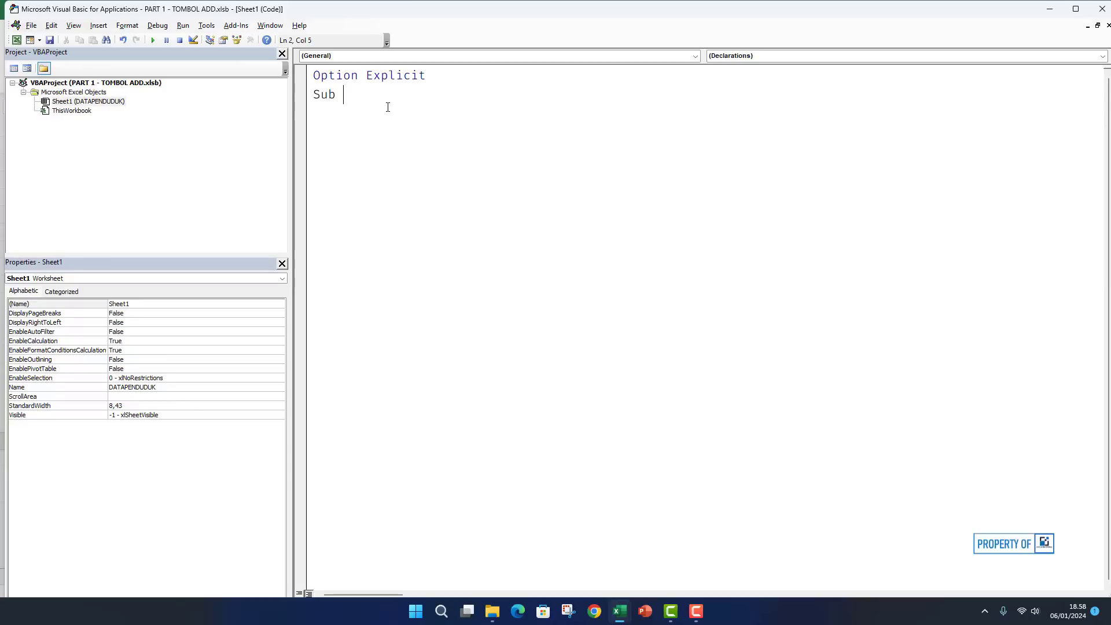
type("SimpanData")
key("Return")
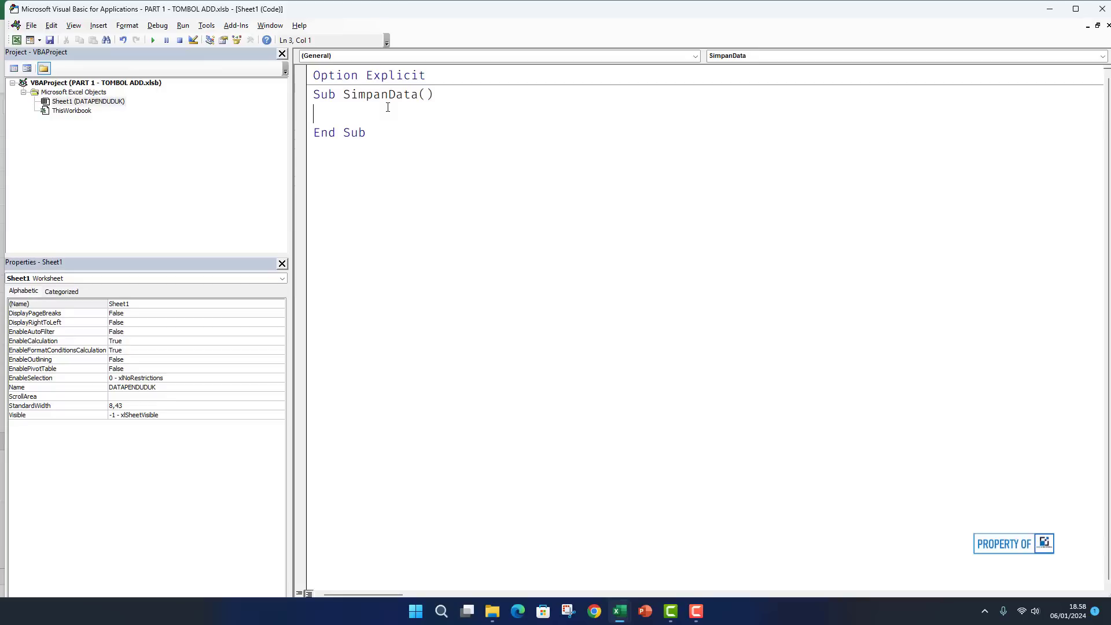
Declare DBPenduduk As Object and set it to Sheet1.Range("A10000").
type("Dim DBPenduduk as ob")
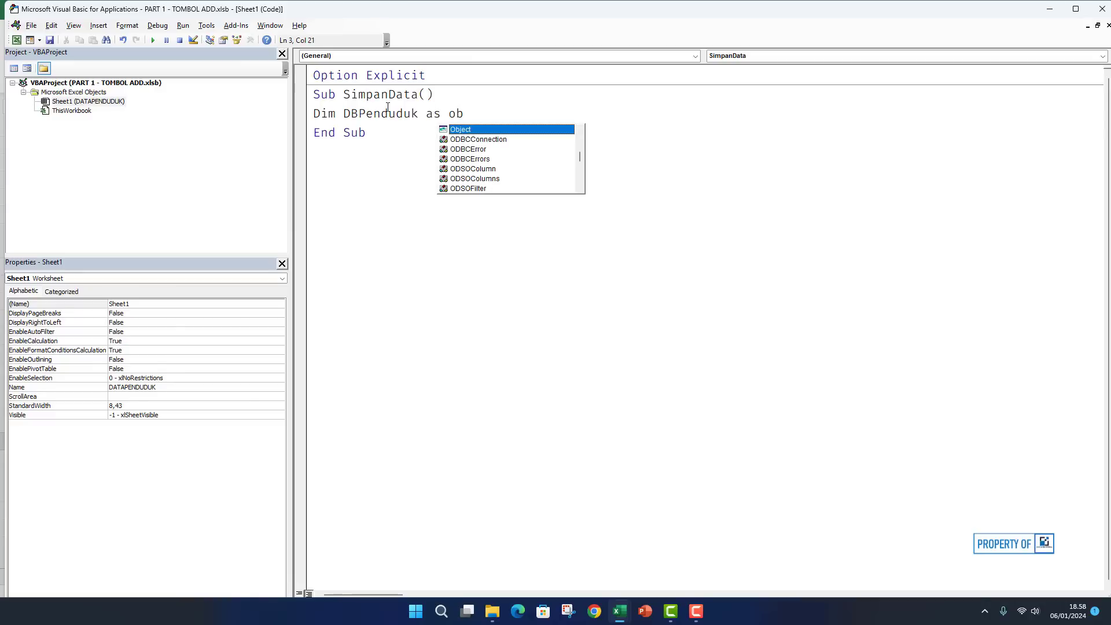
key("Return")
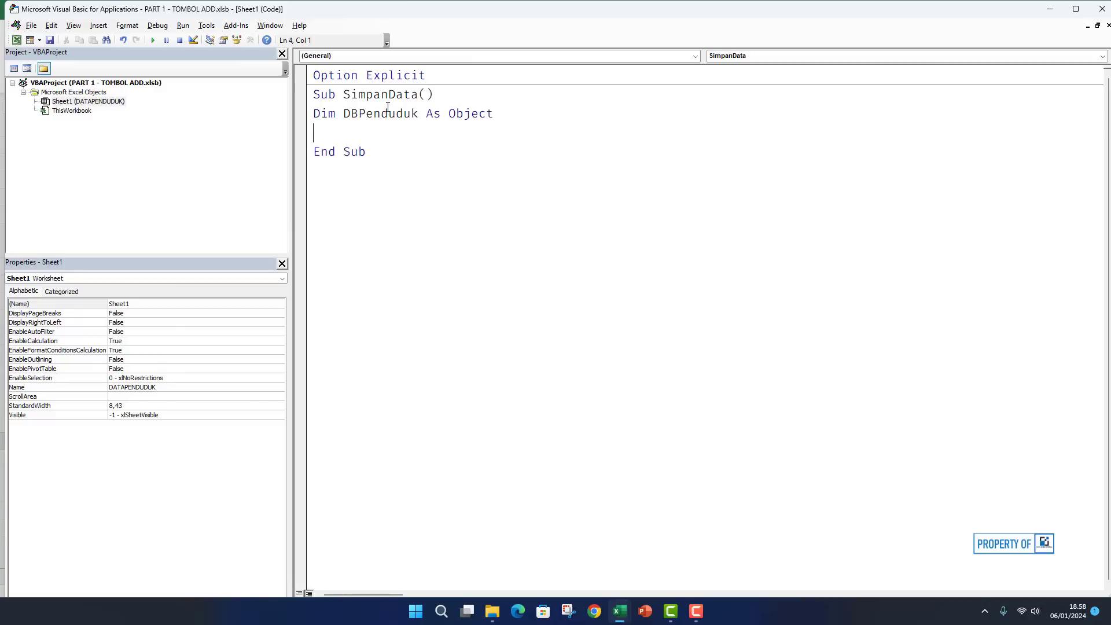
type("Set DBPenduduk")
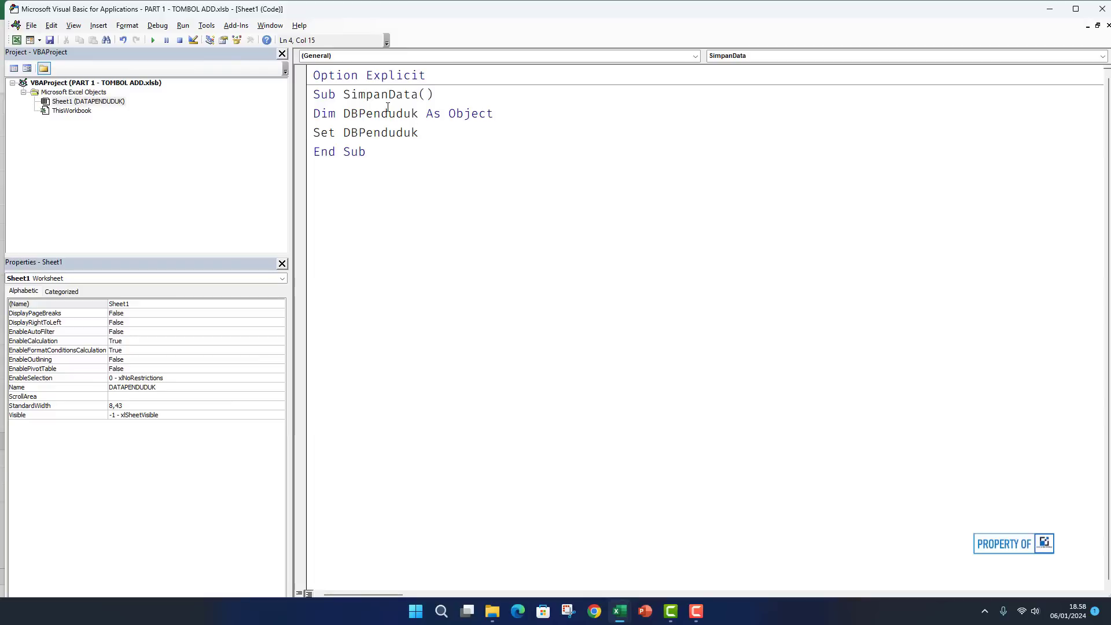
type(" =")
type("Sheet1.")
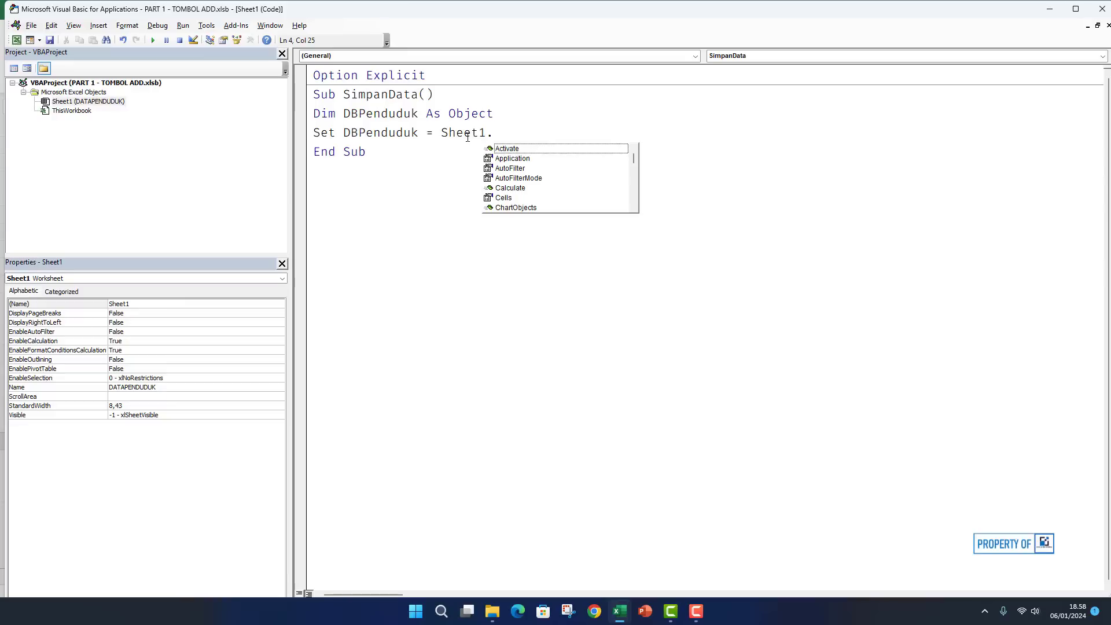
type("range")
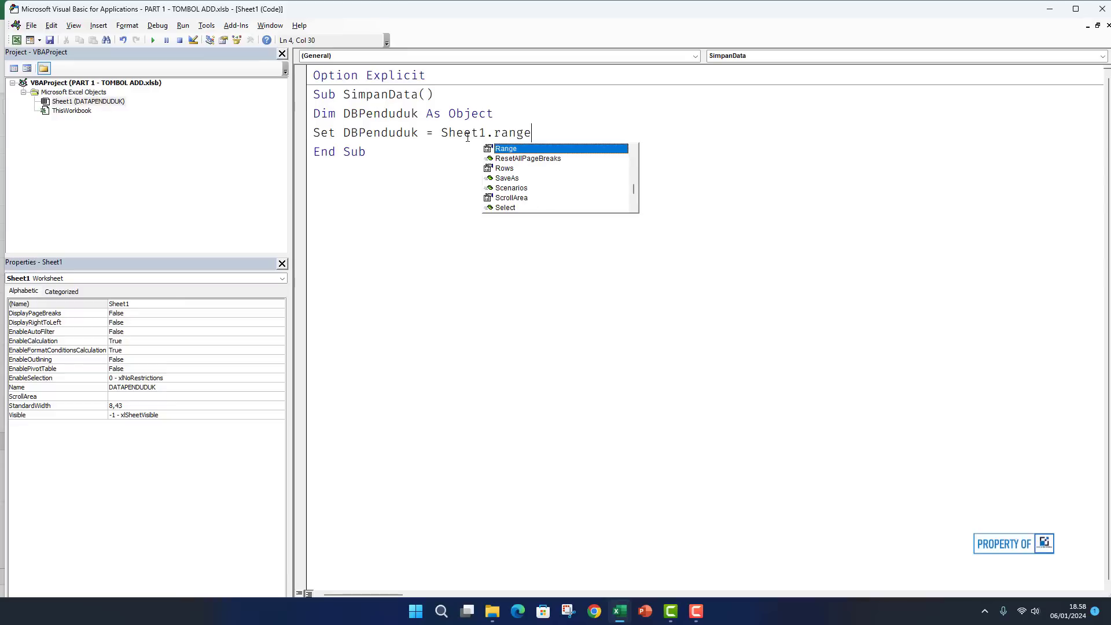
type("(\"A")
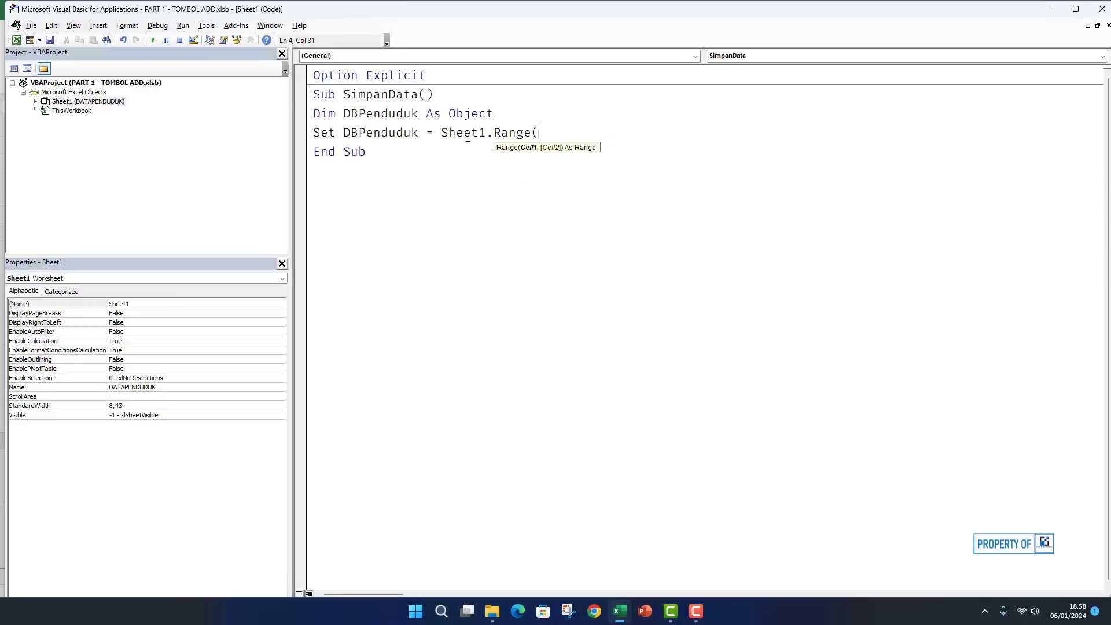
type("10000\").End(xlUp")
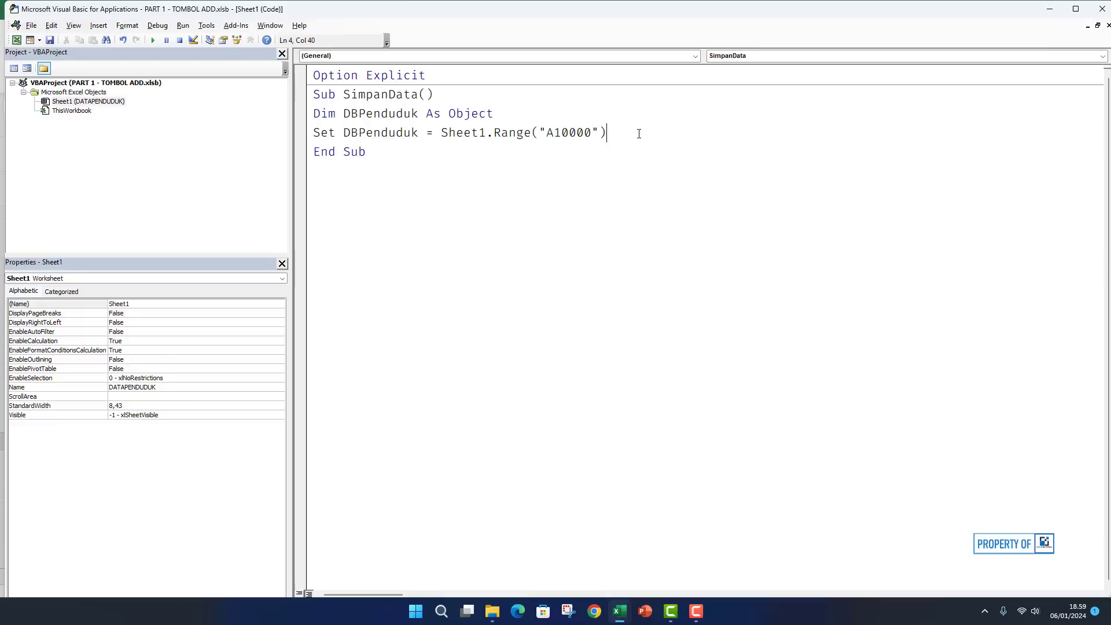
Complete the Set line with .End(xlUp) and add two blank lines before End Sub.
type(".end(")
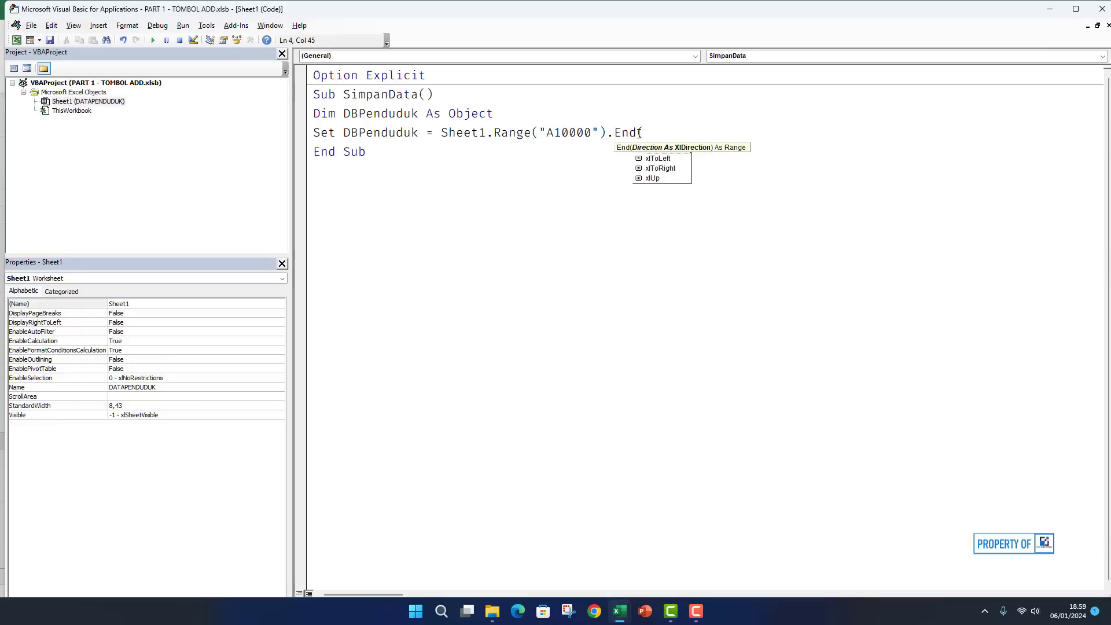
type("xlup")
key("Return")
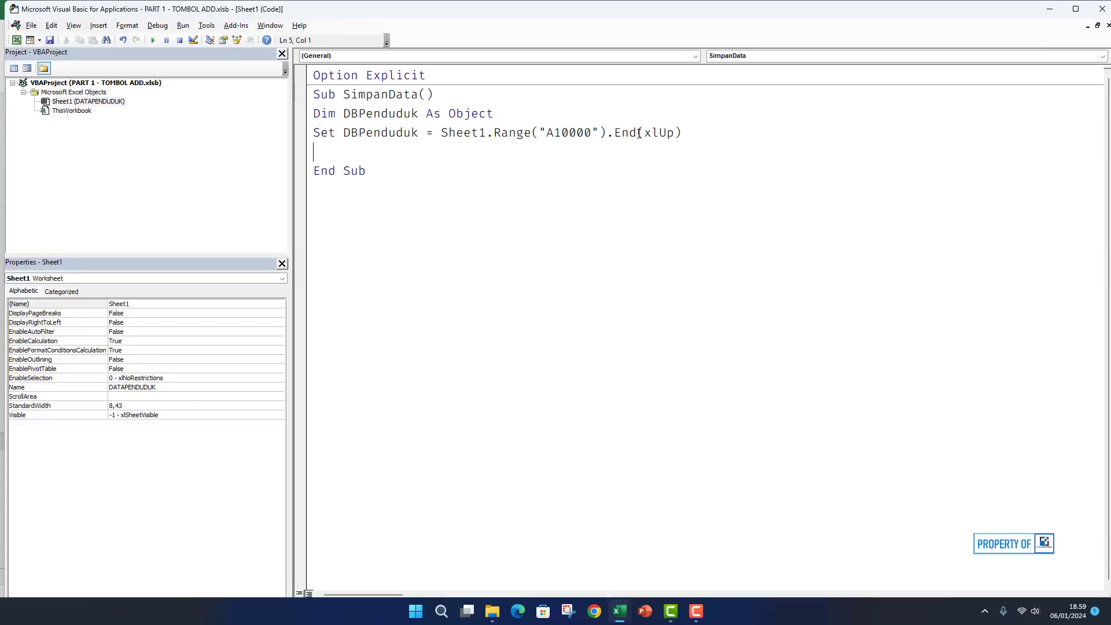
key("Return")
left_click(346, 158)
left_click(353, 165)
left_click(333, 159)
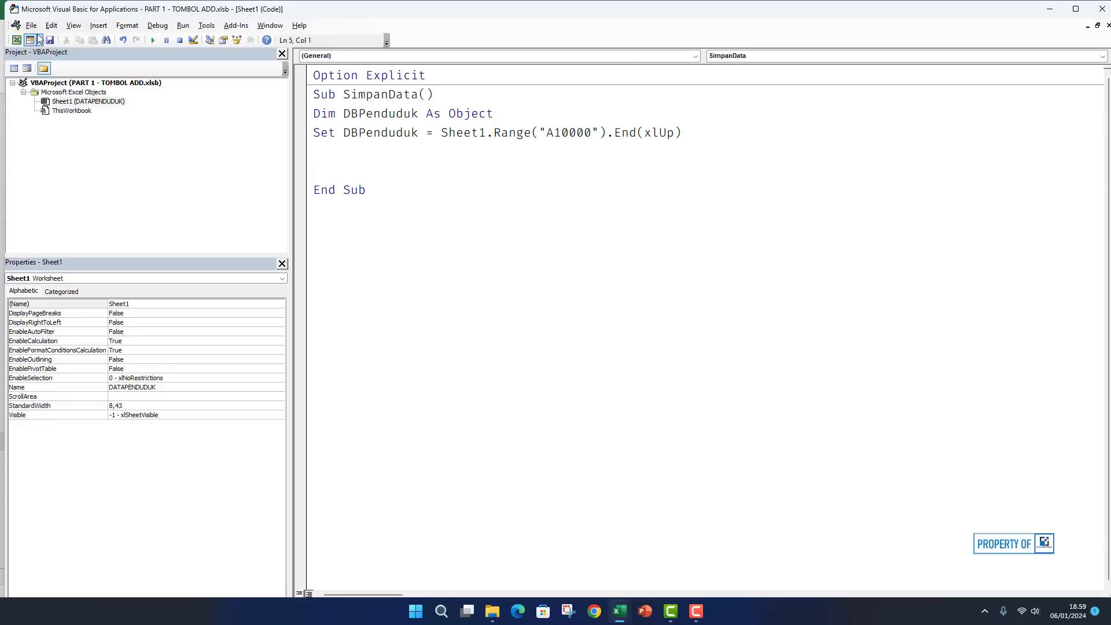
Check cell C4 on the form, then begin the line If Sheet1.Range( in the macro.
left_click(16, 40)
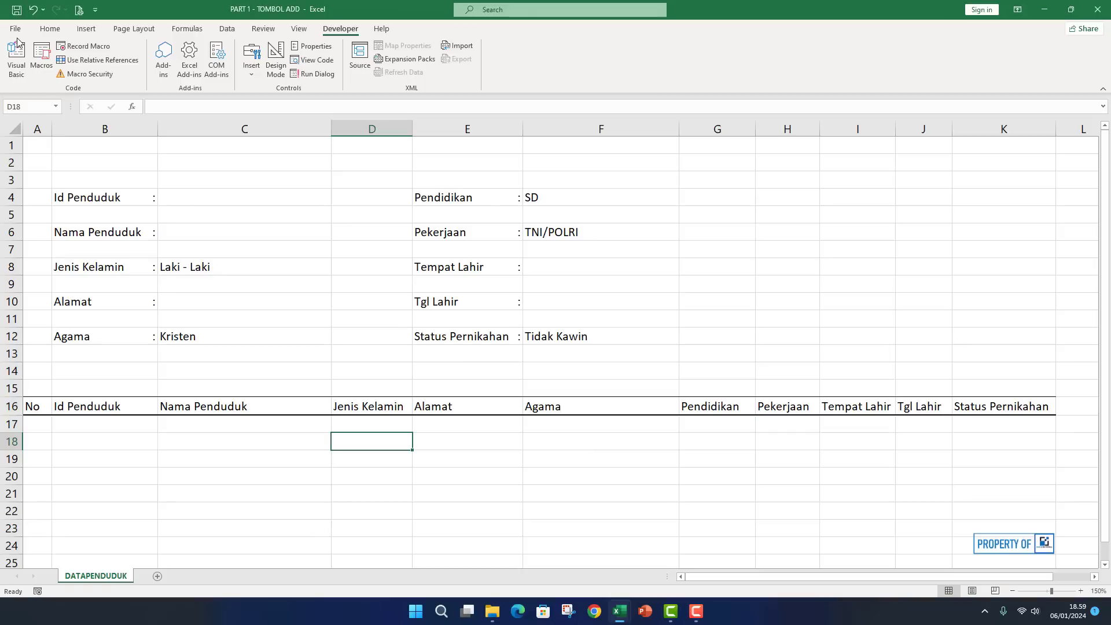
left_click(191, 200)
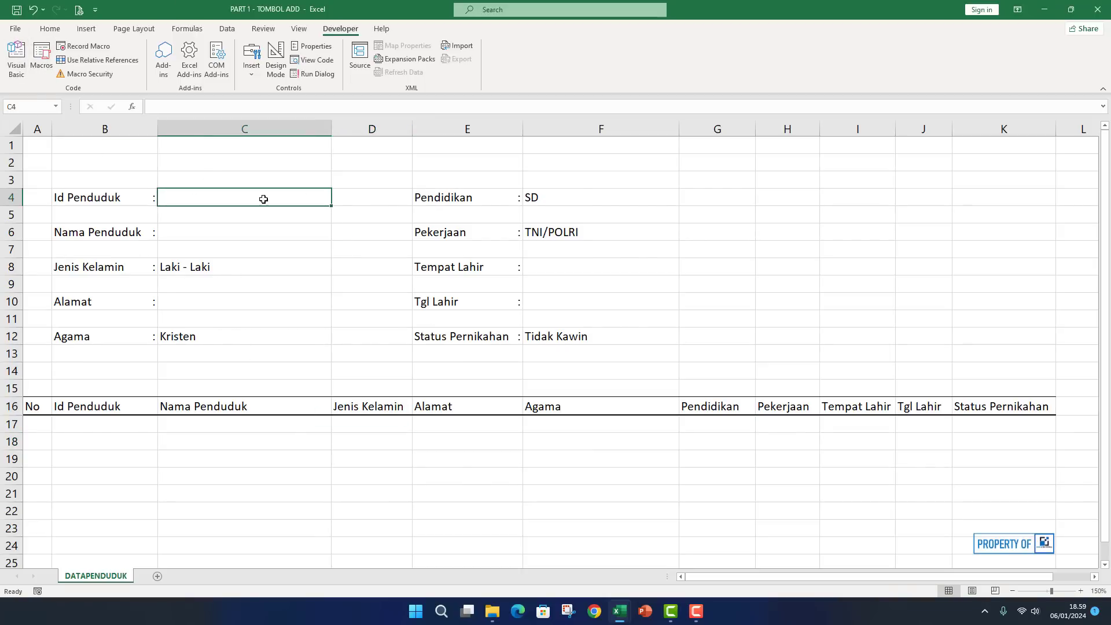
left_click(16, 58)
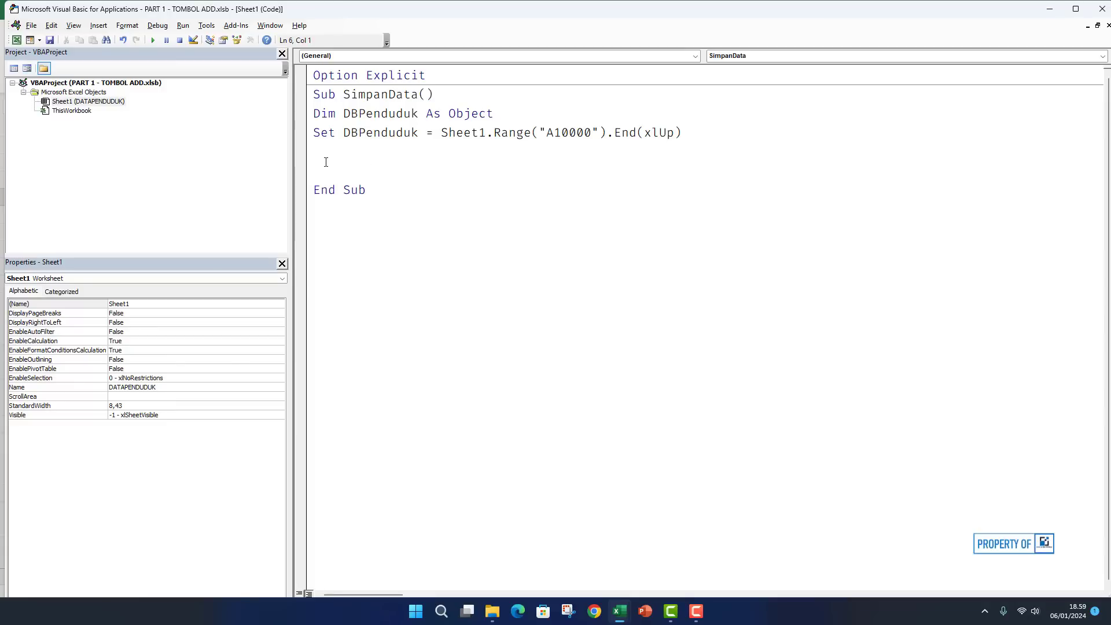
type("If Sheet1.Range(")
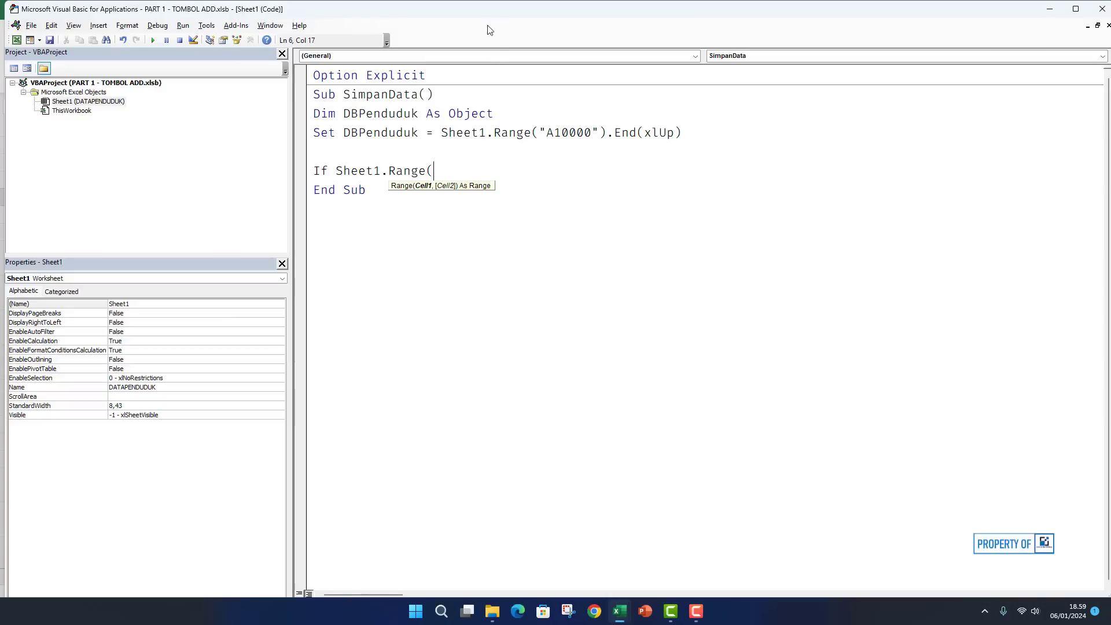
left_click_drag(472, 5, 456, 350)
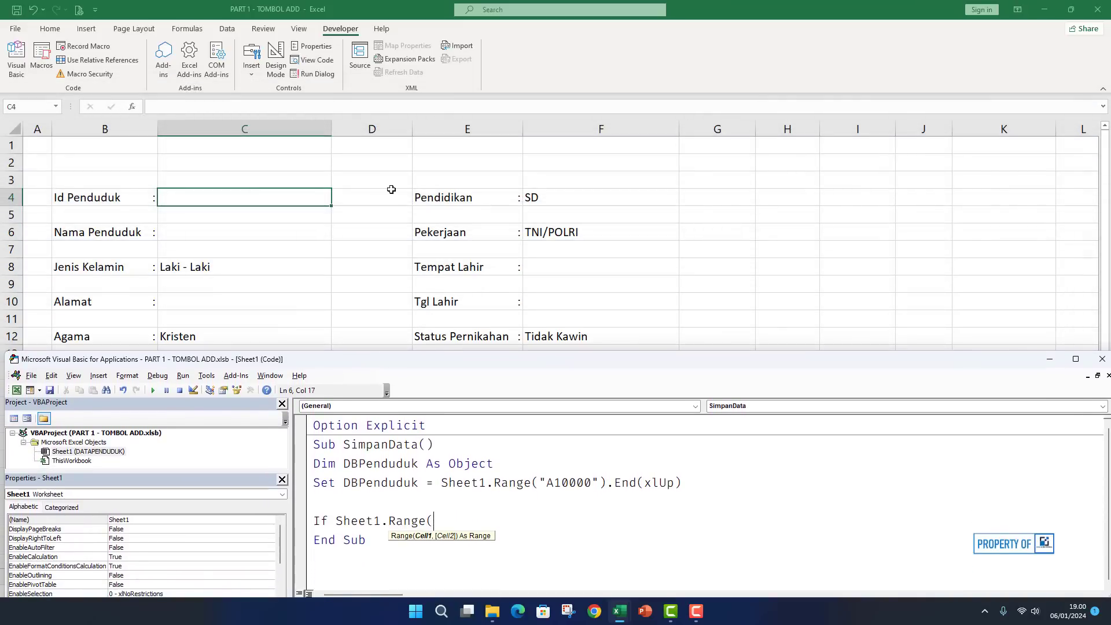
Collapse the Excel ribbon to show the input form, then return to the macro editor.
left_click(336, 35)
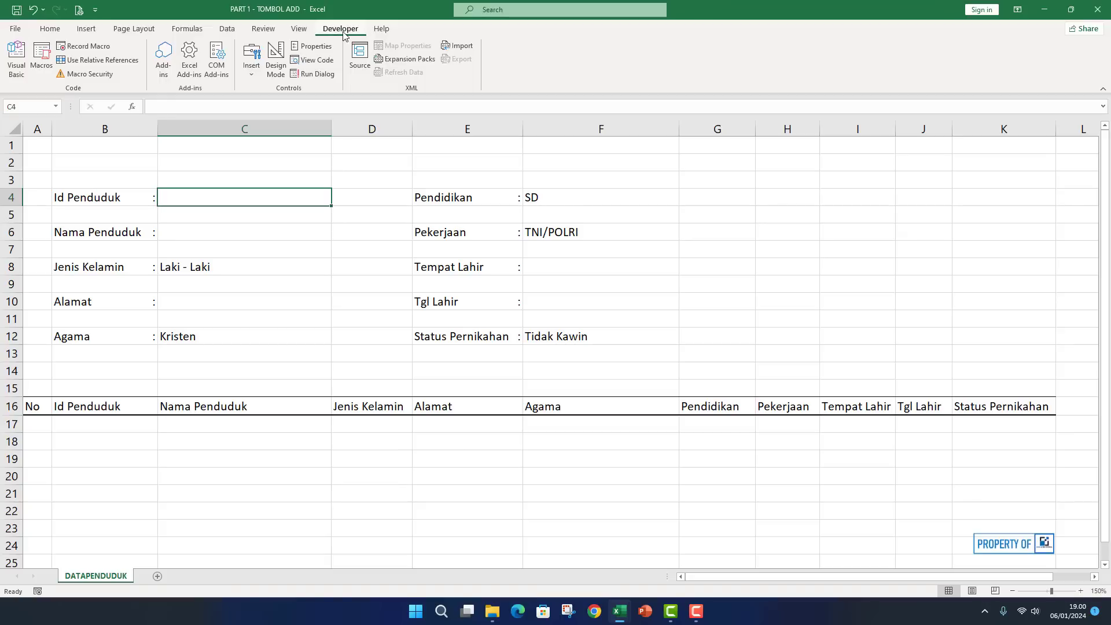
double_click(342, 31)
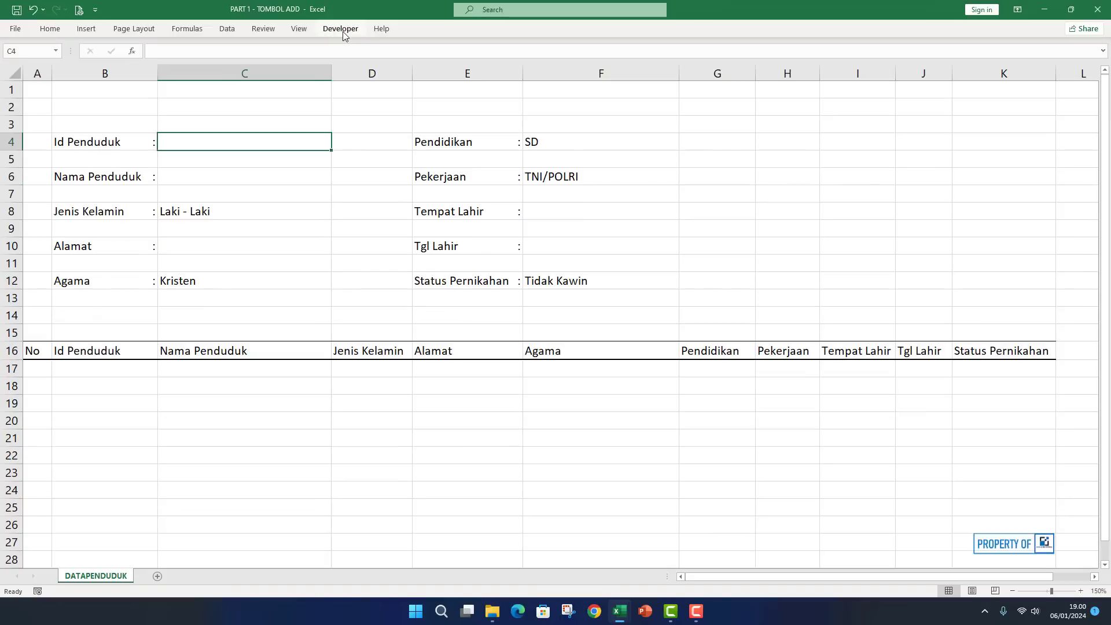
left_click(345, 175)
left_click(342, 222)
scroll(355, 226, "down", 1)
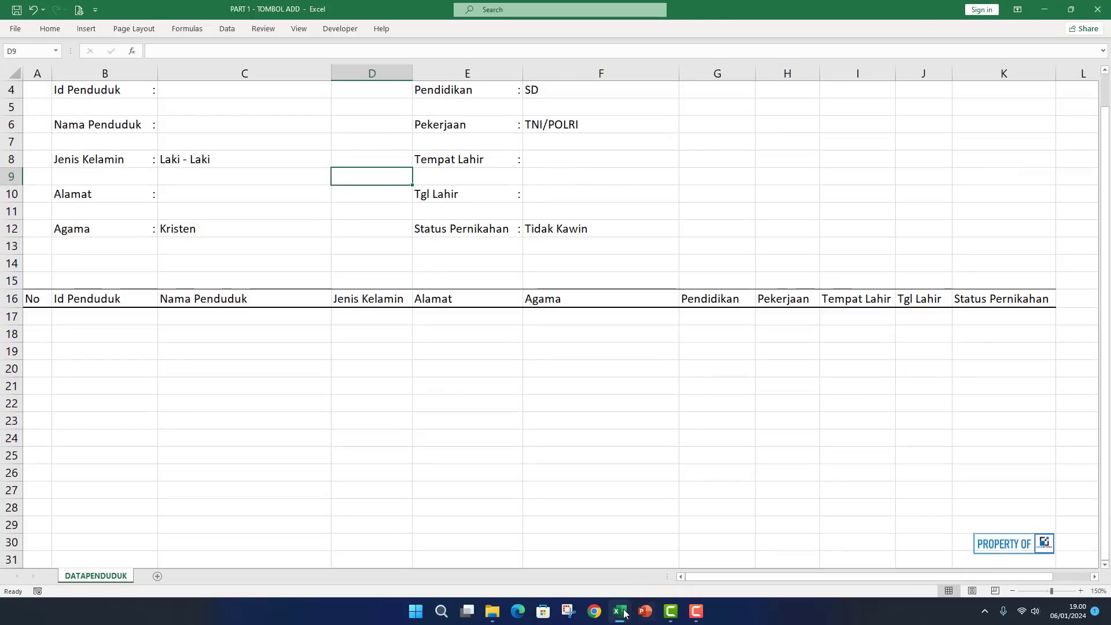
mouse_move(632, 610)
left_click(660, 552)
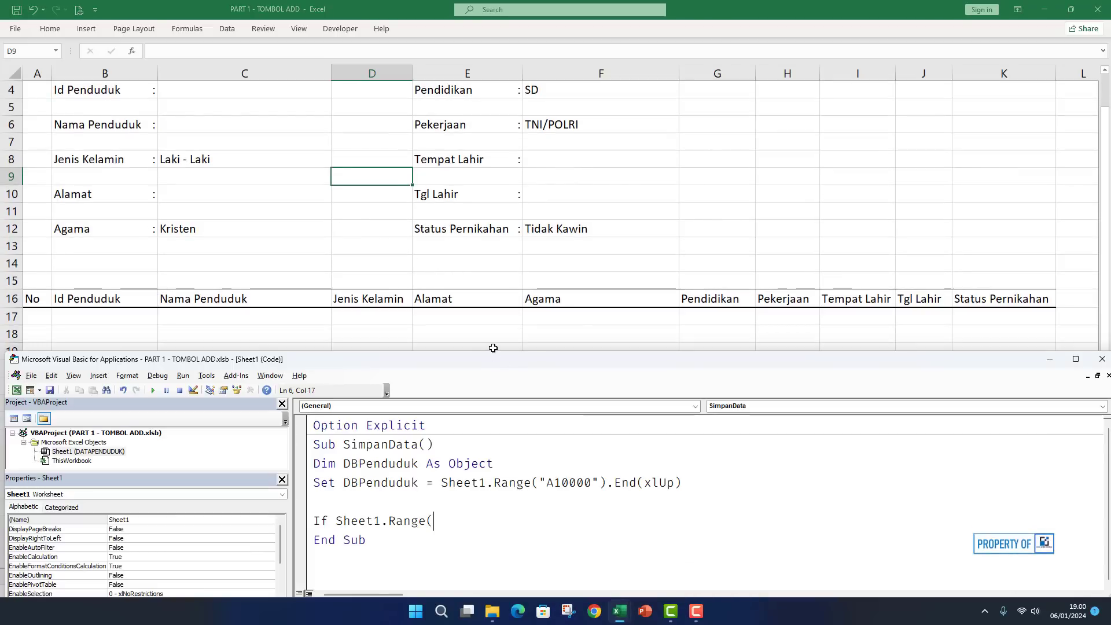
Write the conditions Range("C4").Value = "" _ and Or Range("C6").Value = "" _ on separate lines.
left_click_drag(493, 352, 495, 240)
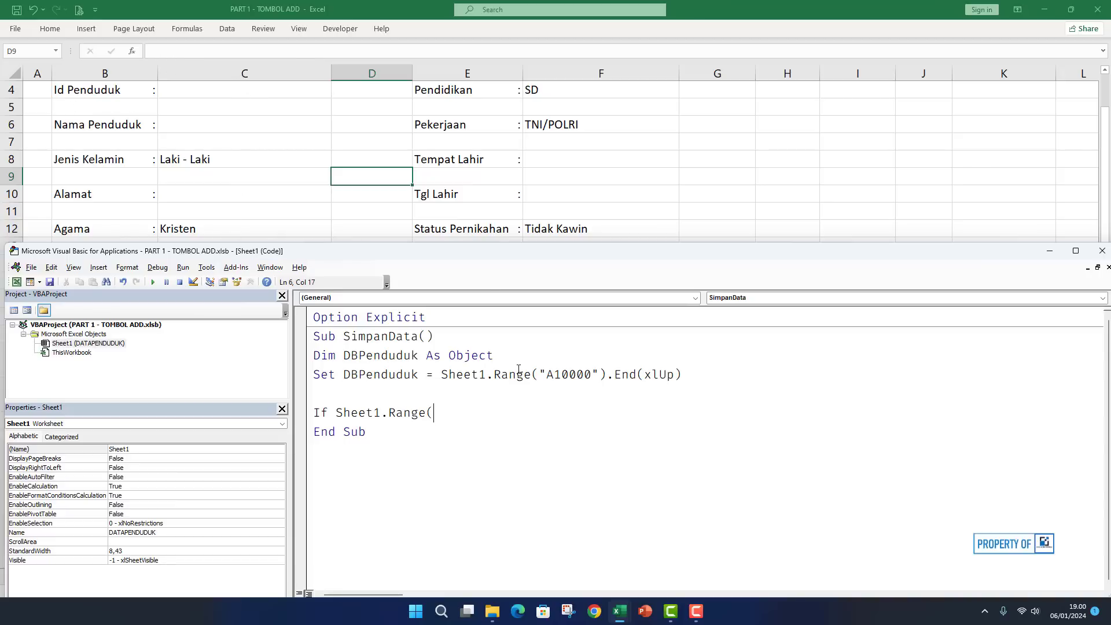
type("\"C4\").VALUE")
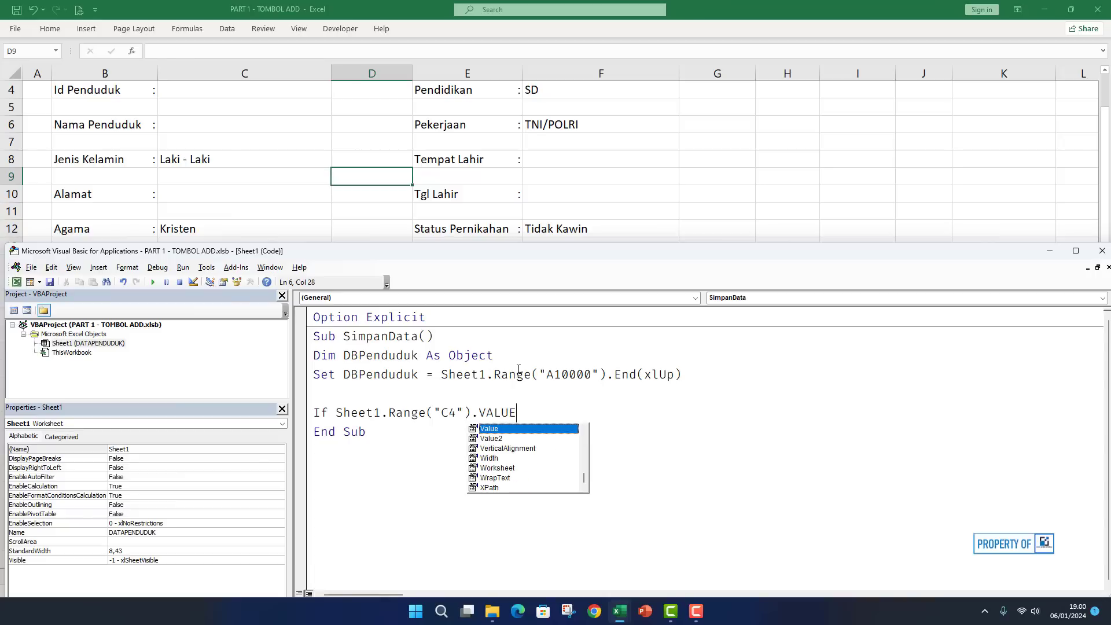
type(" = \"\" ")
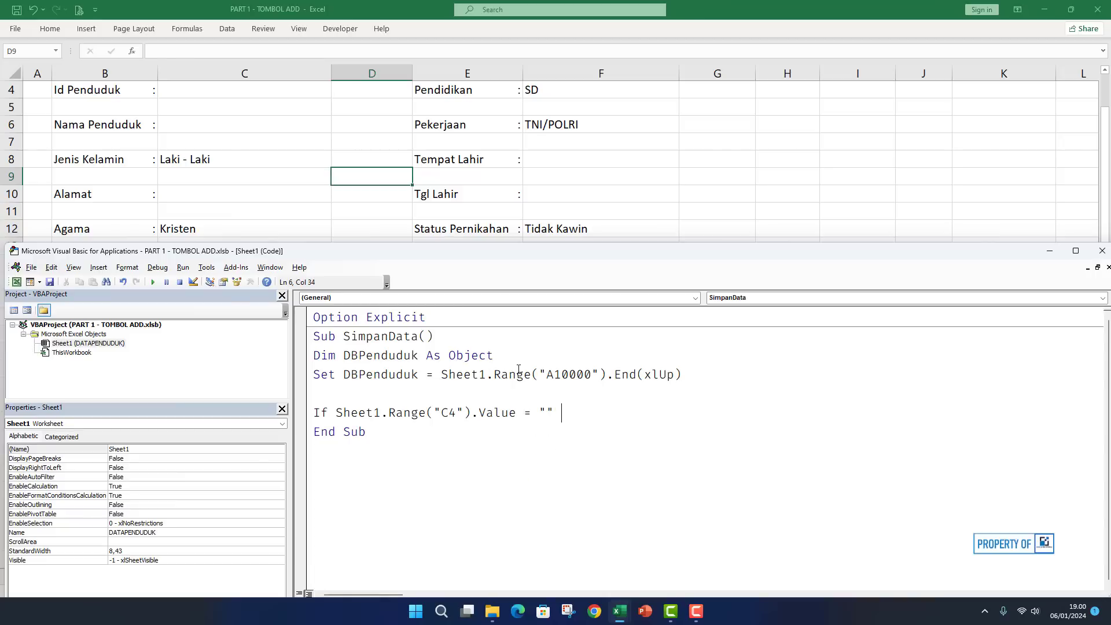
type("_")
key("Left")
key("Left")
key("Right")
key("Left")
key("Right")
key("Right")
key("Return")
type("or sheet1.range")
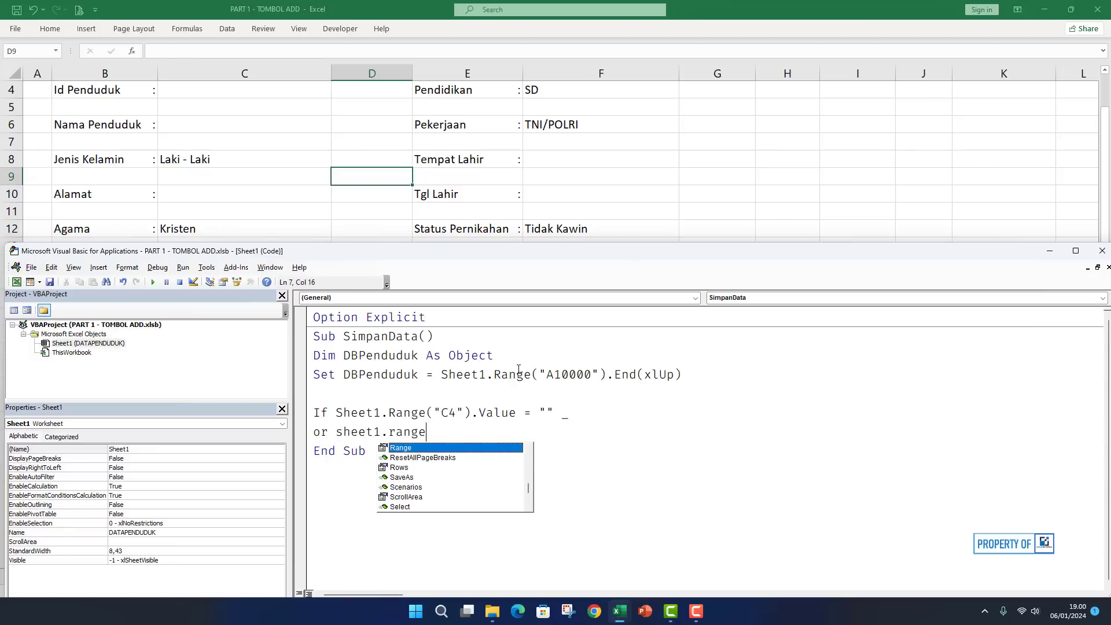
type("(\"")
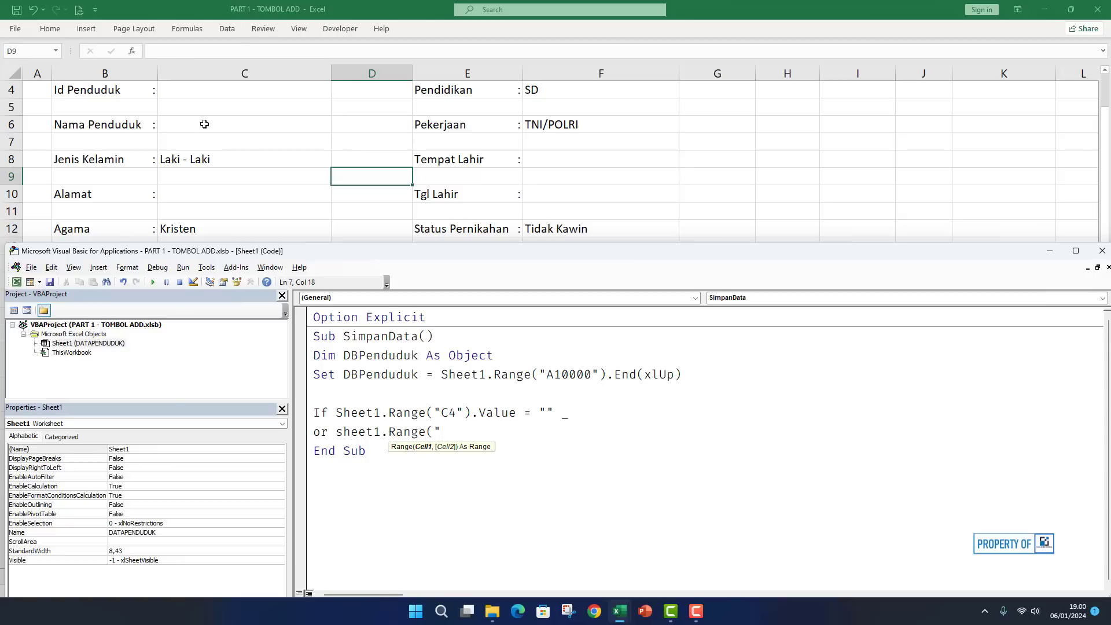
type("C6\")")
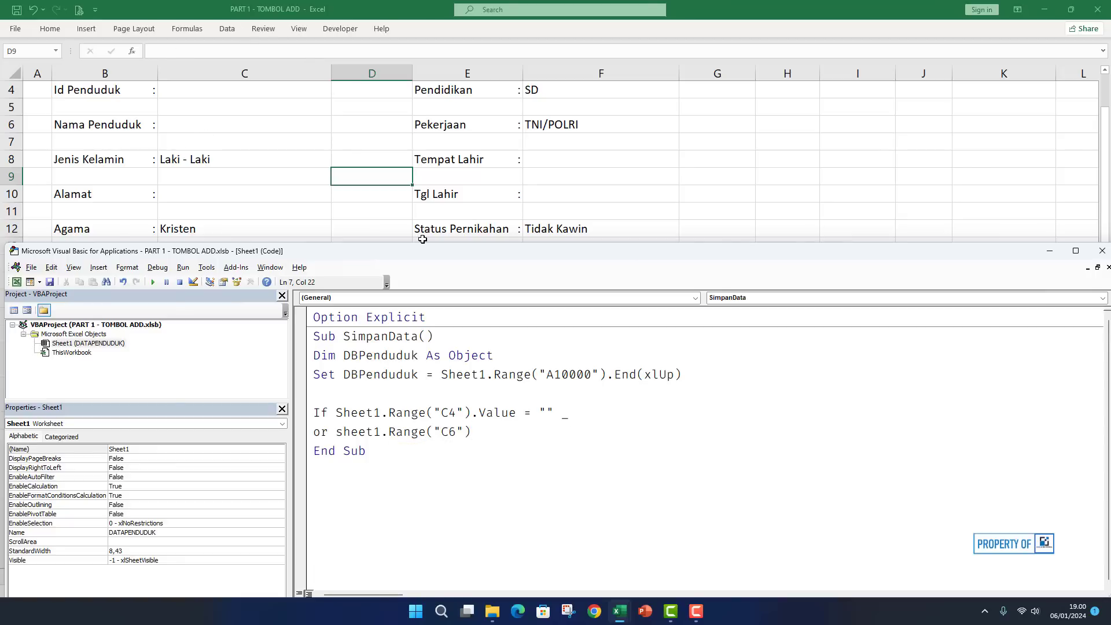
type(".Value = \"\" _")
key("Return")
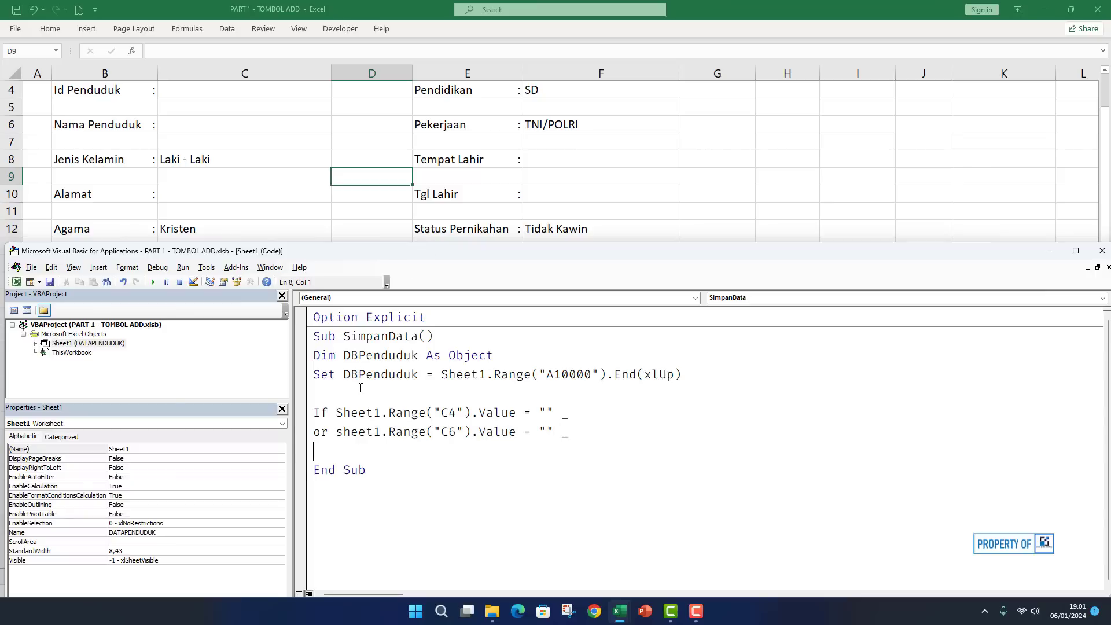
left_click(306, 438)
key("ctrl+c")
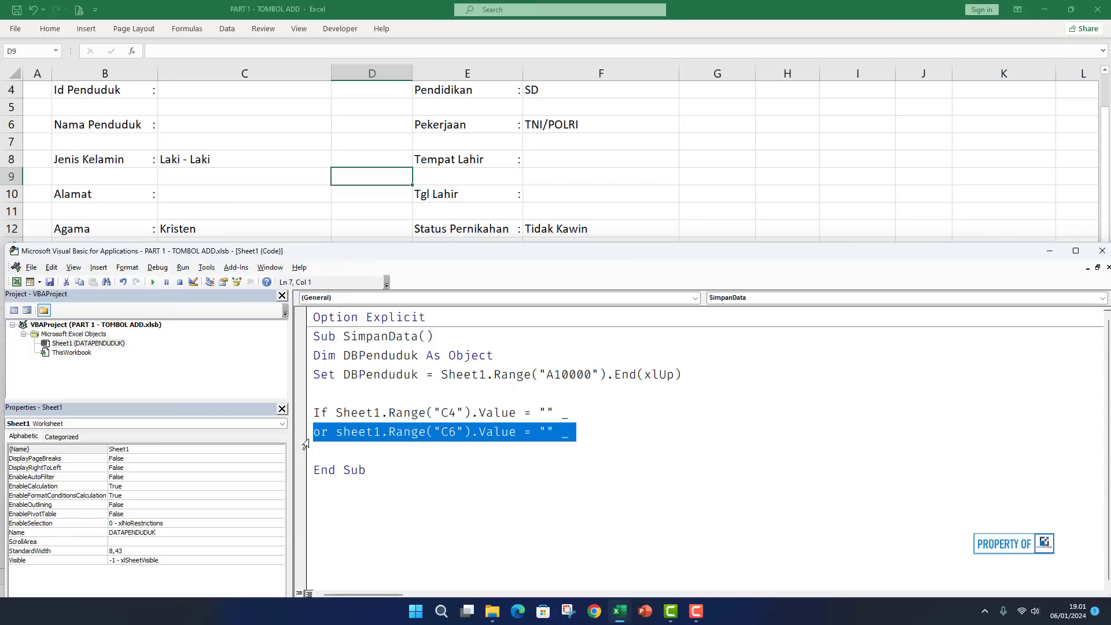
Paste copies of the C6 condition and change them to check C8, C10 and C12.
left_click(325, 450)
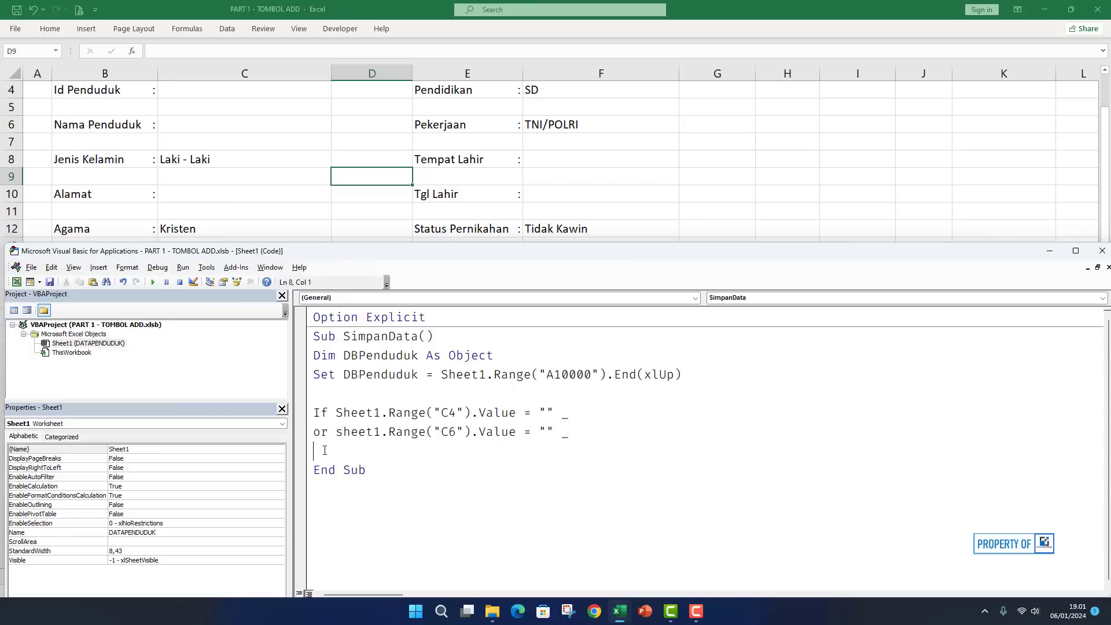
key("ctrl+v")
key("ctrl+v")
key("ctrl+v")
key("ctrl+v")
key("ctrl+v")
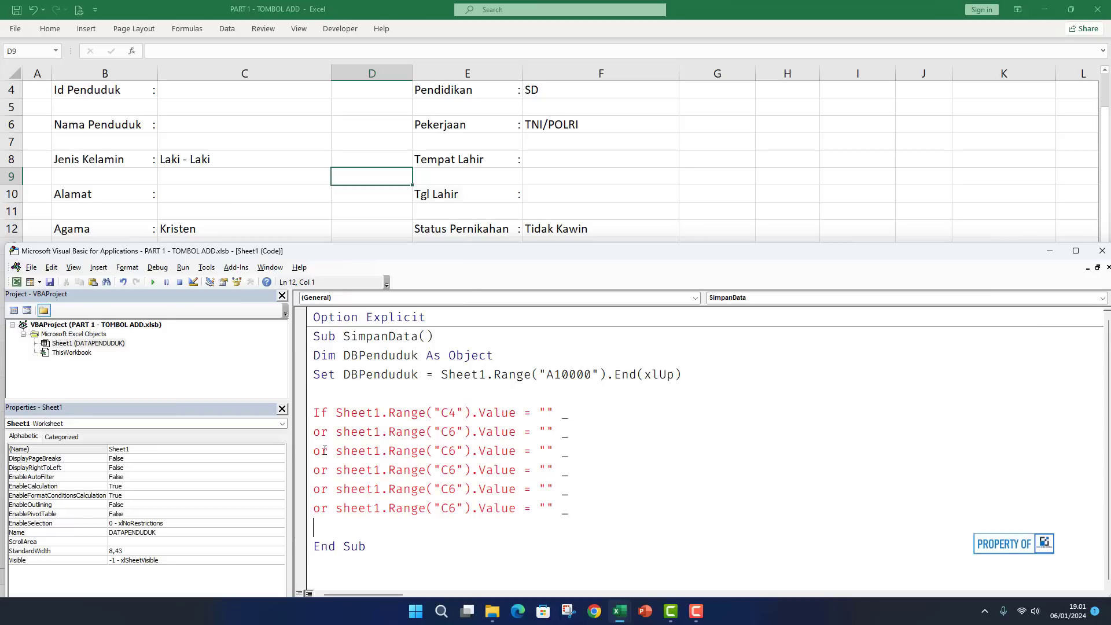
key("ctrl+v")
key("ctrl+v")
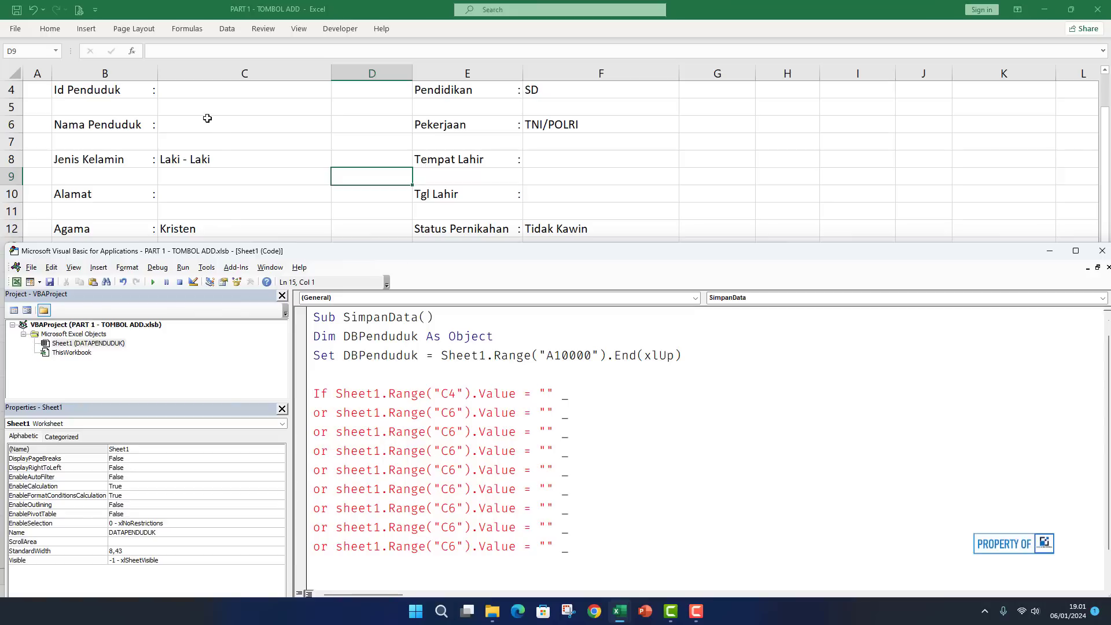
left_click(454, 435)
key("BackSpace")
type("8")
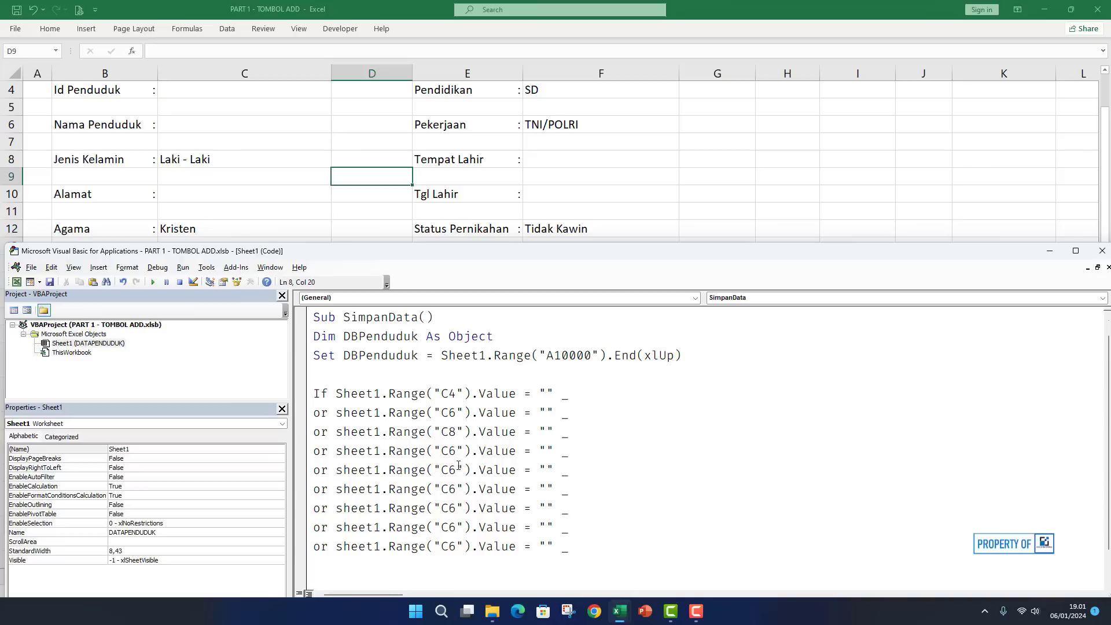
left_click(455, 452)
key("BackSpace")
type("10")
left_click(455, 470)
key("BackSpace")
key("BackSpace")
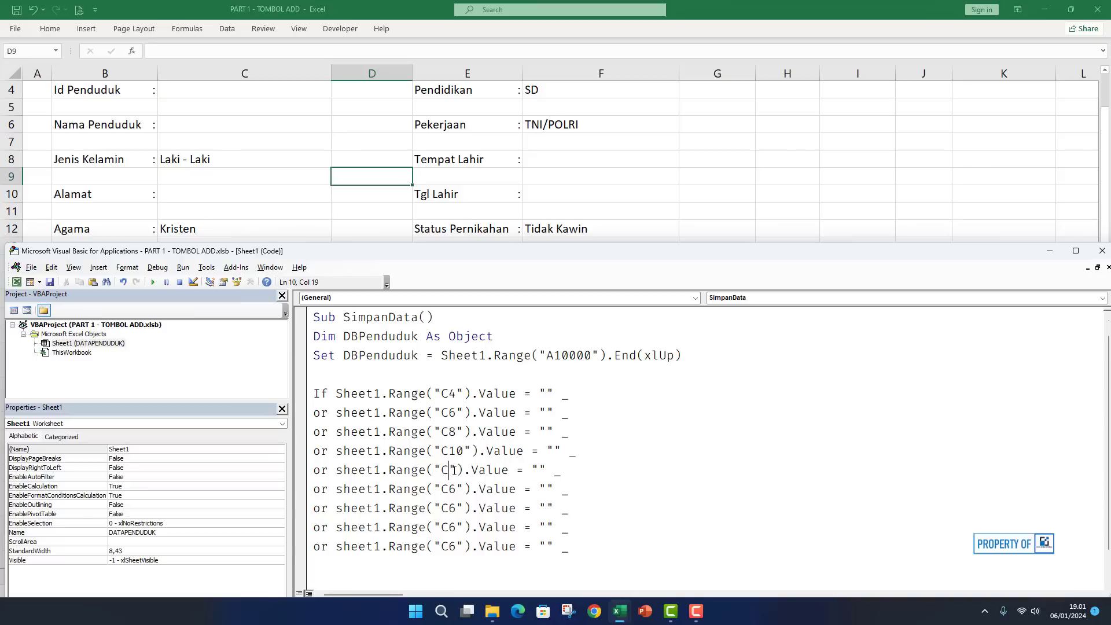
type("12")
left_click(443, 470)
type("C")
Change the next four condition copies to check F4, F6, F8 and F10.
left_click(455, 489)
key("BackSpace")
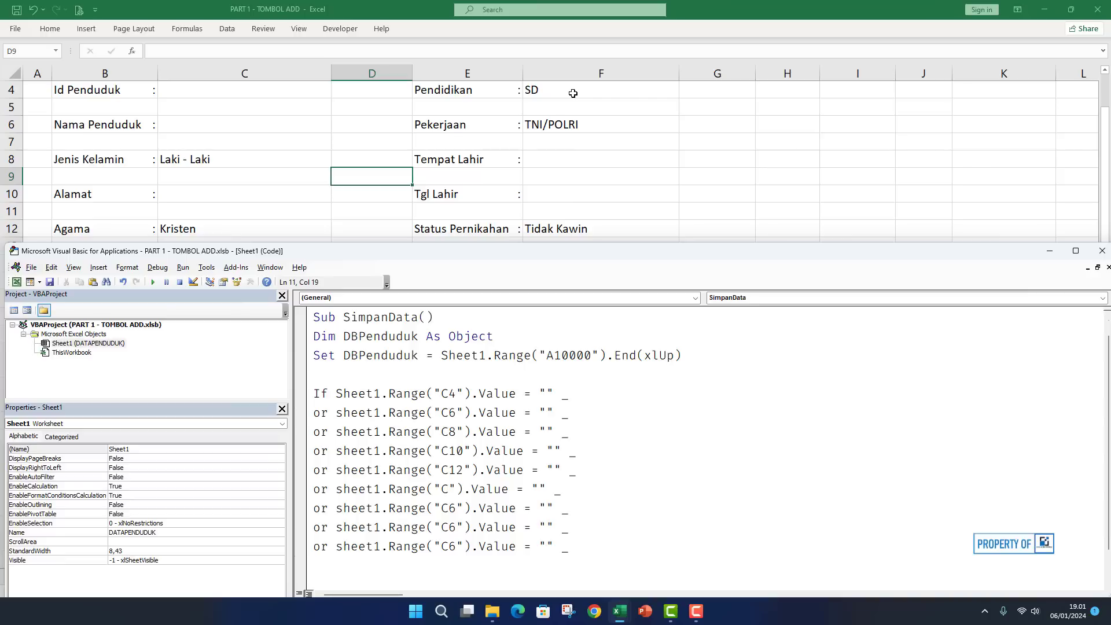
key("BackSpace")
type("F4")
left_click(445, 508)
key("Delete")
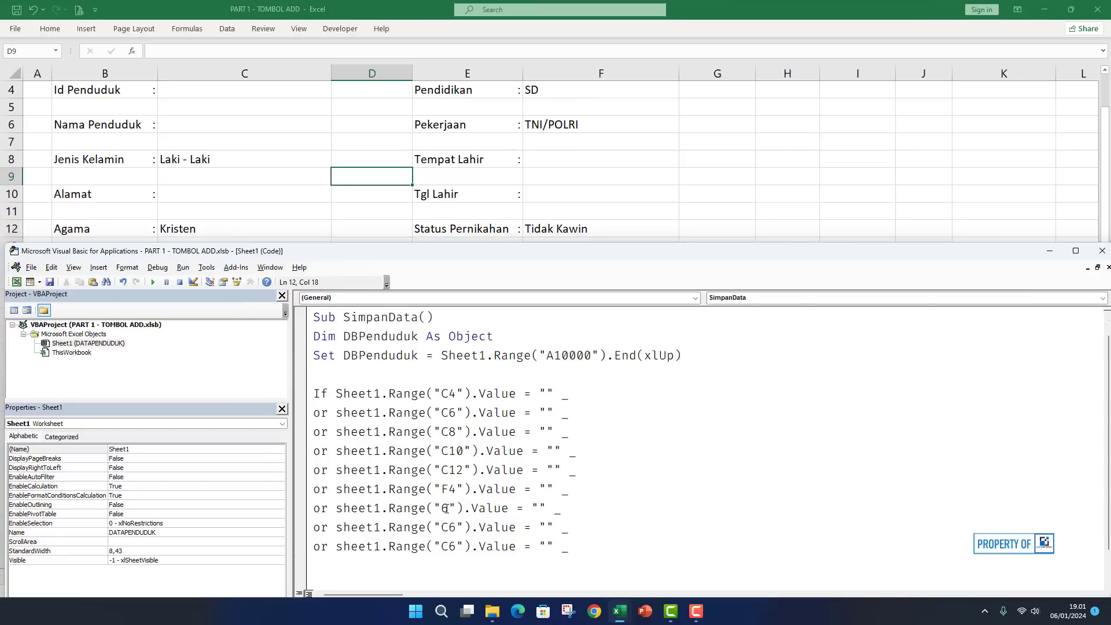
type("F")
key("Down")
key("BackSpace")
key("Delete")
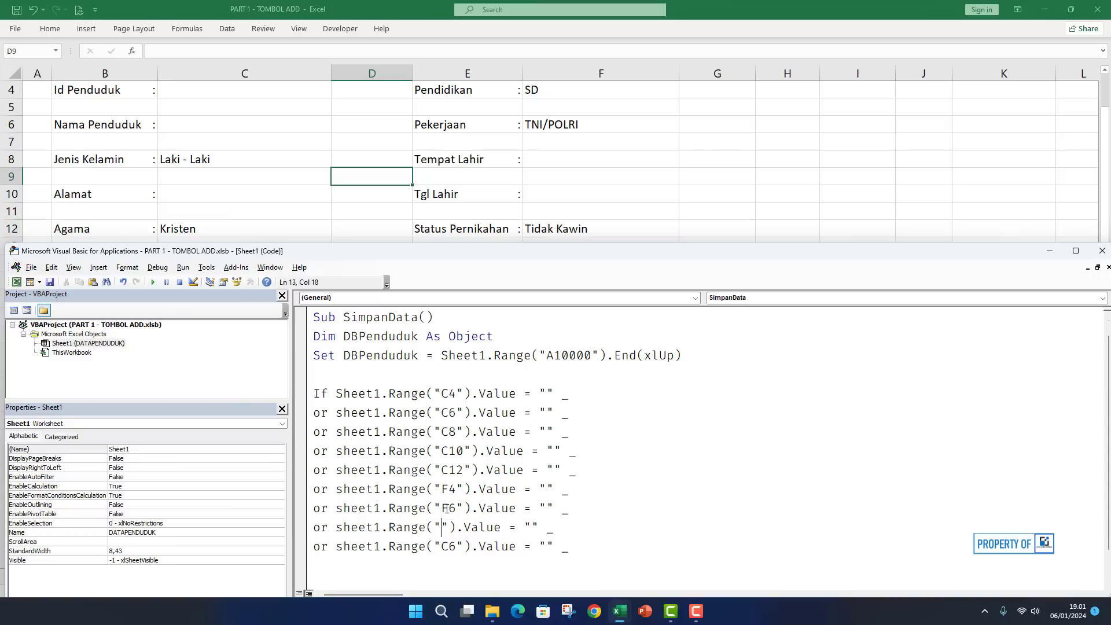
type("F8")
left_click(450, 546)
key("Delete")
key("BackSpace")
type("1")
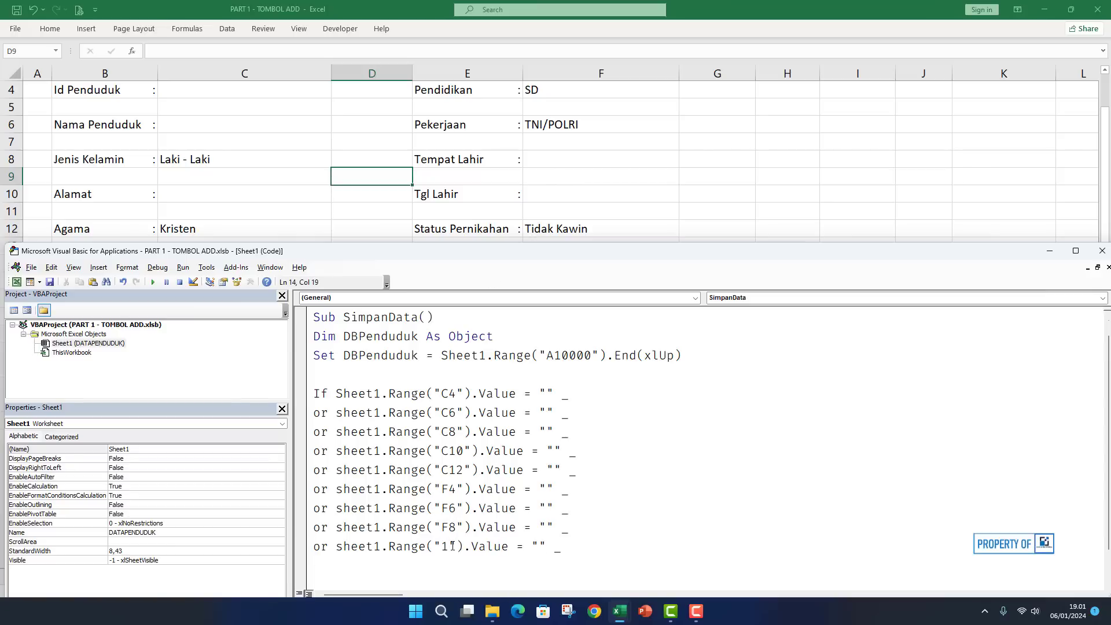
key("BackSpace")
type("F10")
Add a final F12 condition and end the If line with Then.
scroll(451, 545, "down", 1)
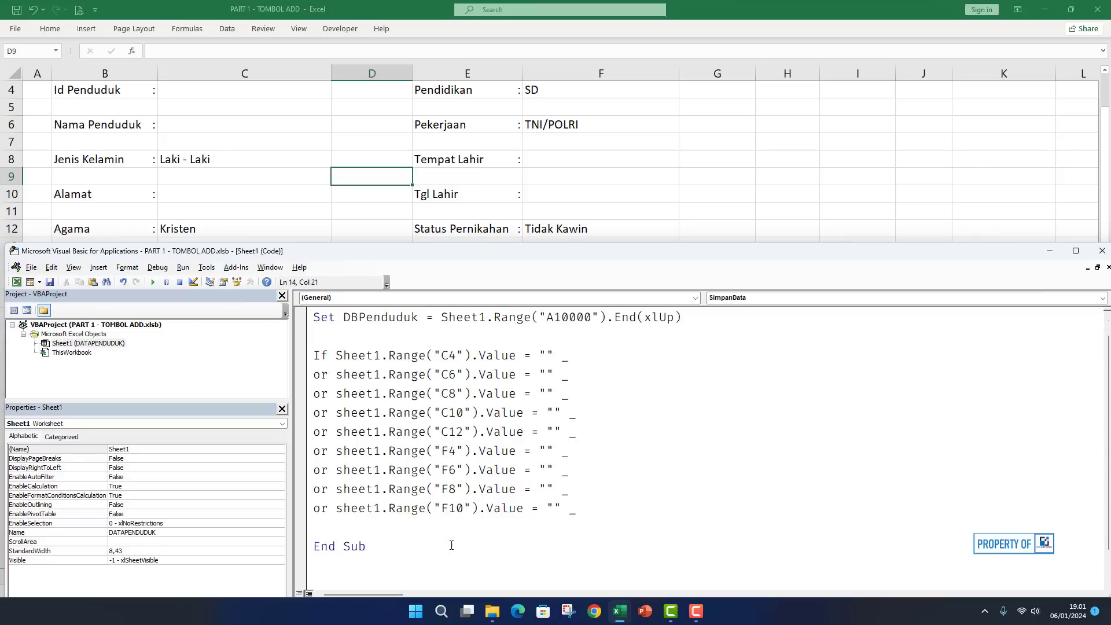
key("ctrl+v")
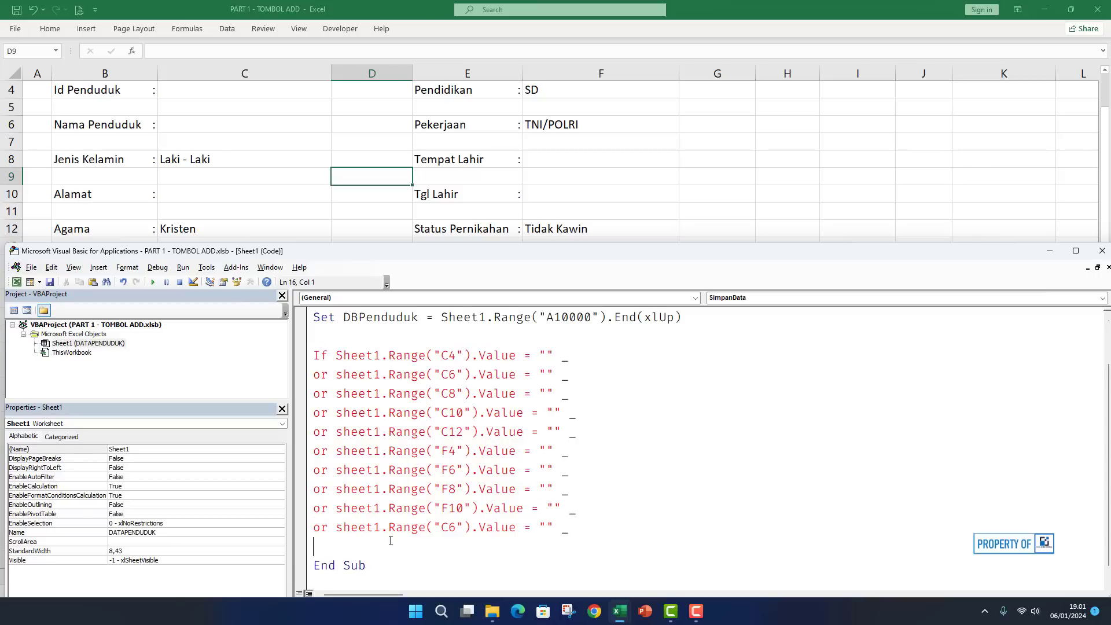
double_click(448, 527)
type("F12")
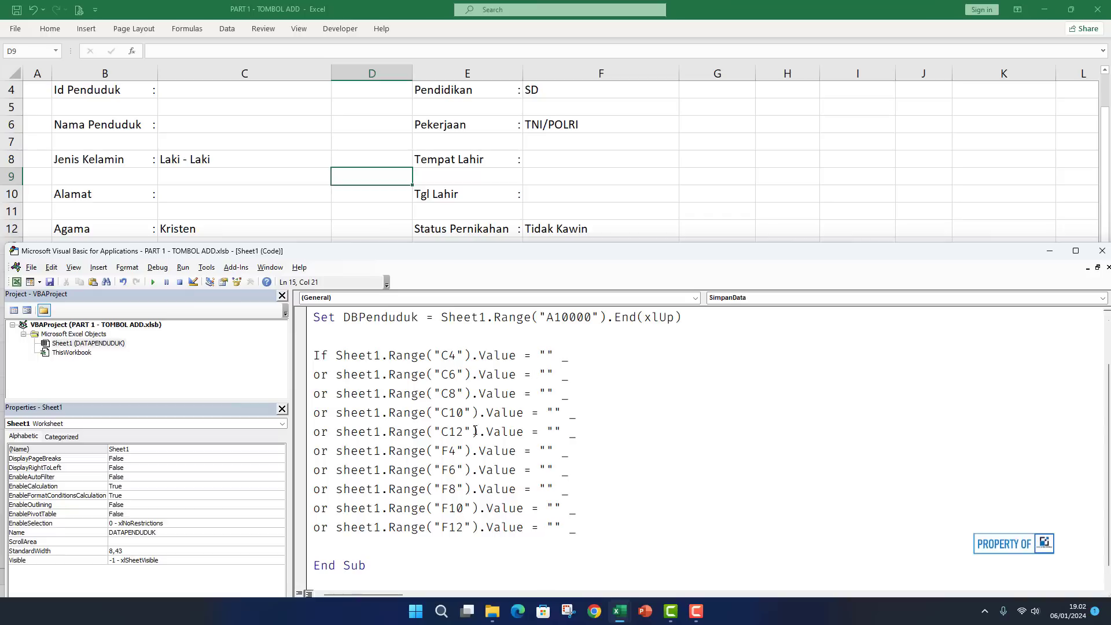
left_click(576, 532)
key("BackSpace")
type("Then")
key("Return")
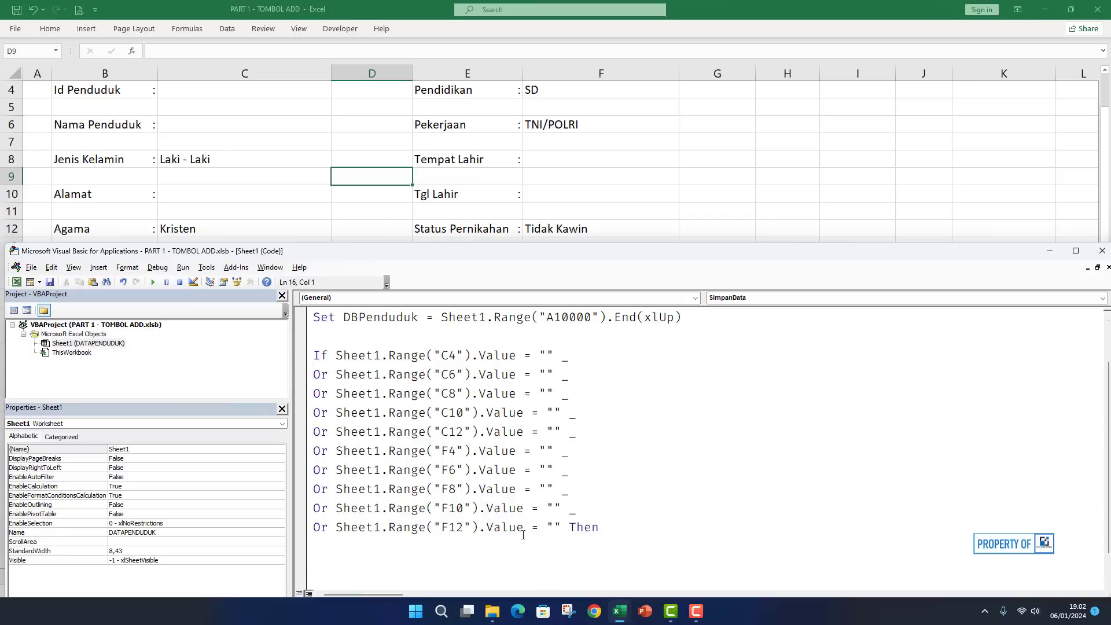
scroll(435, 470, "down", 1)
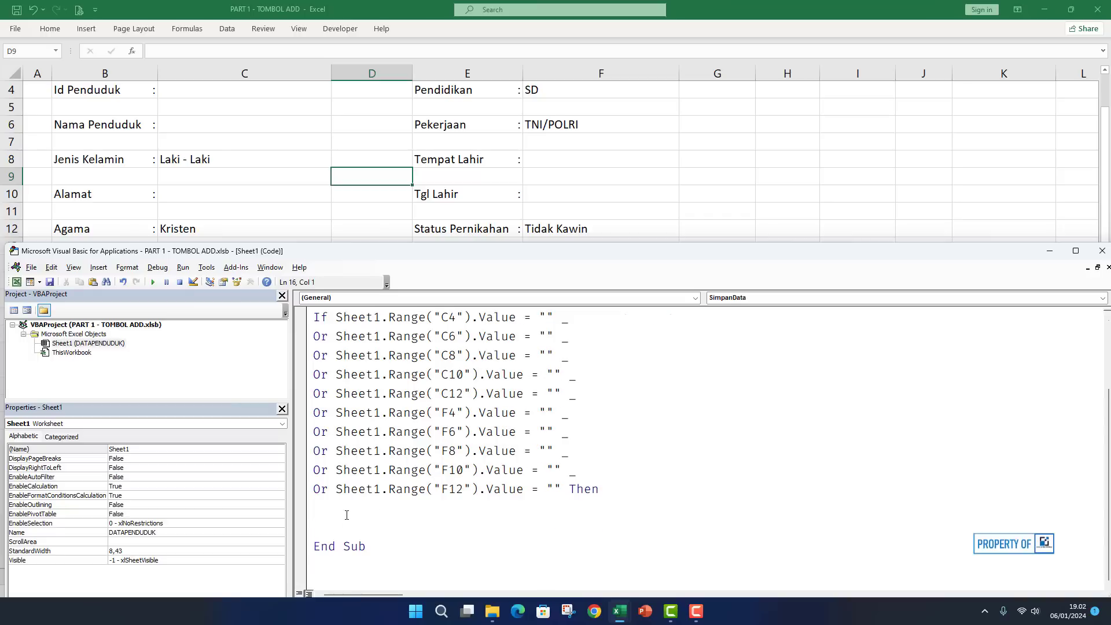
Add MsgBox "Harap isi data penduduk dengan lengkap" (vbInformation, title "Data Penduduk"), followed by an Else line.
type("Call msgbox(")
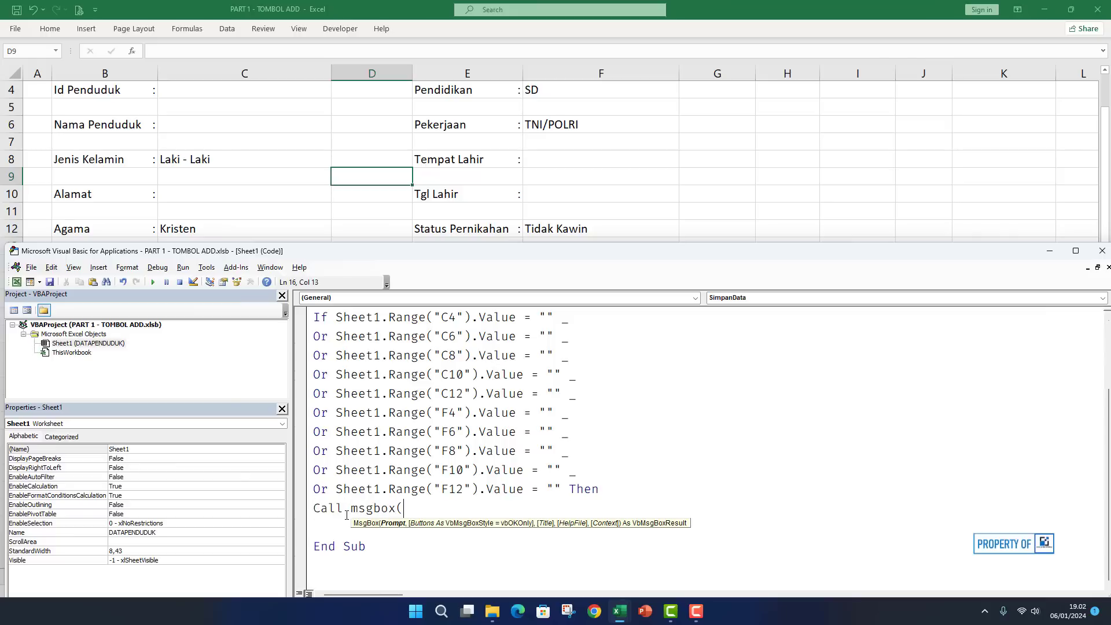
type("\"Harap isi data pend")
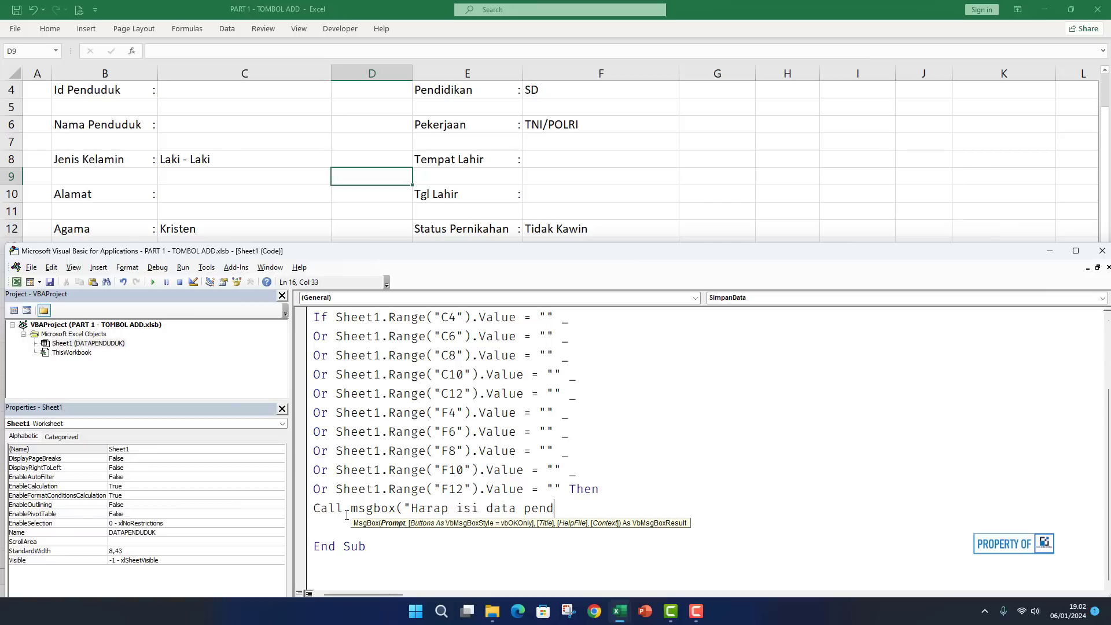
type("uduk dengan lengkap\"")
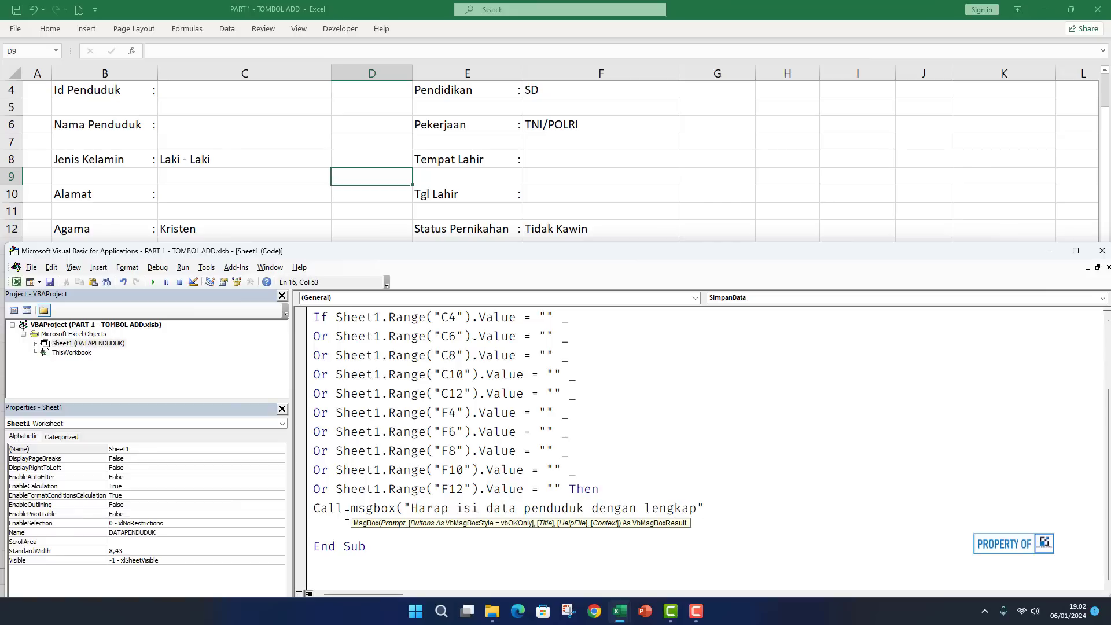
type(",vbin")
type(",")
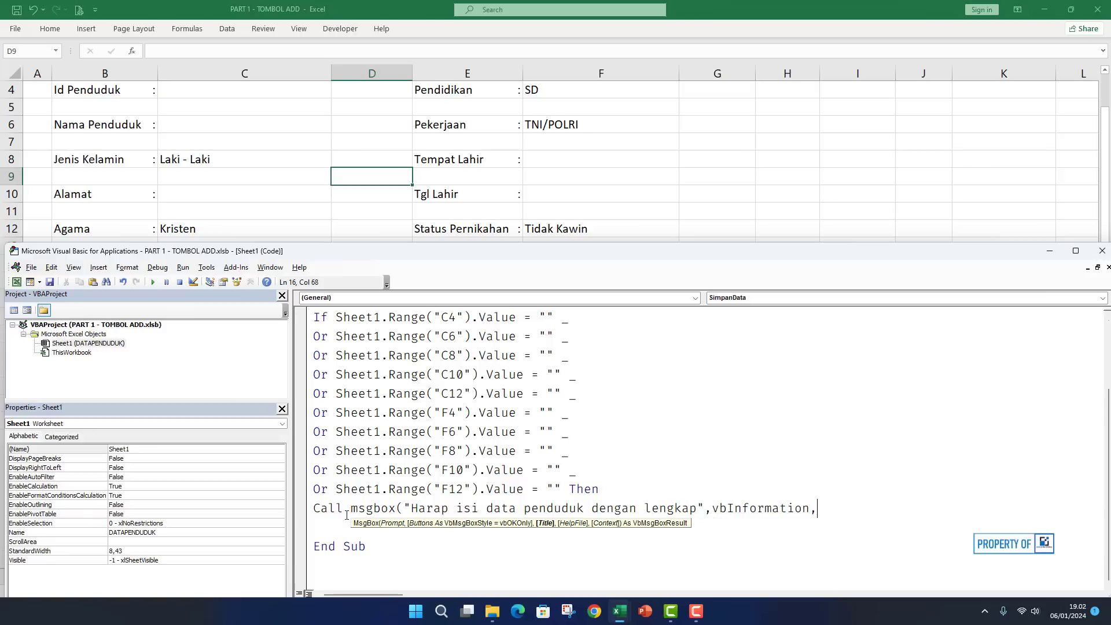
type("\"Data Penduduk\")")
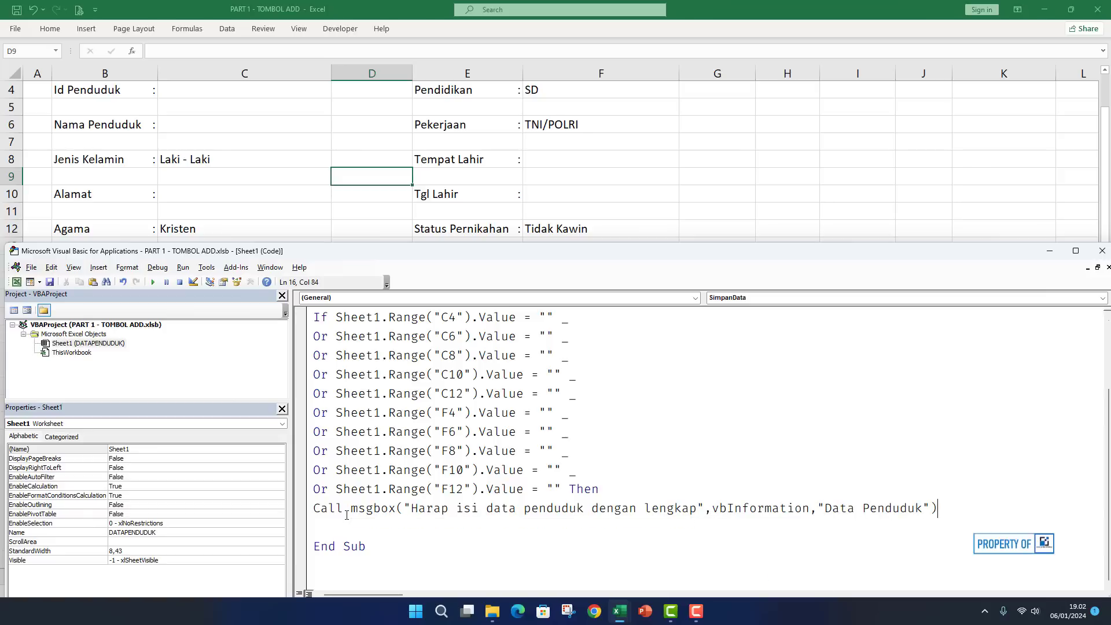
key("Return")
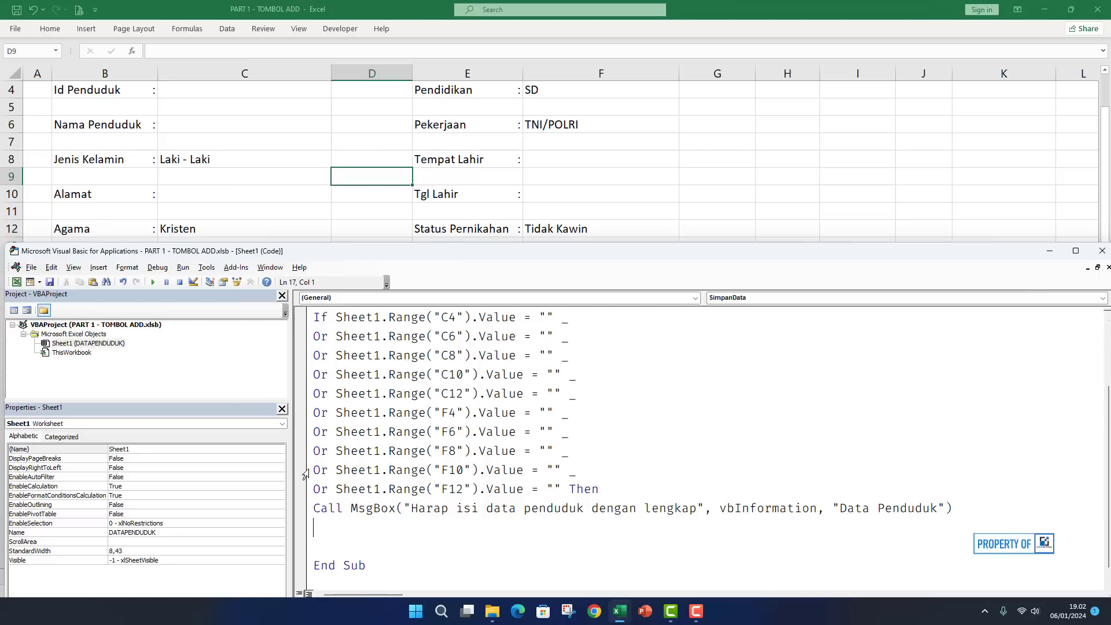
scroll(305, 473, "up", 2)
scroll(415, 452, "down", 2)
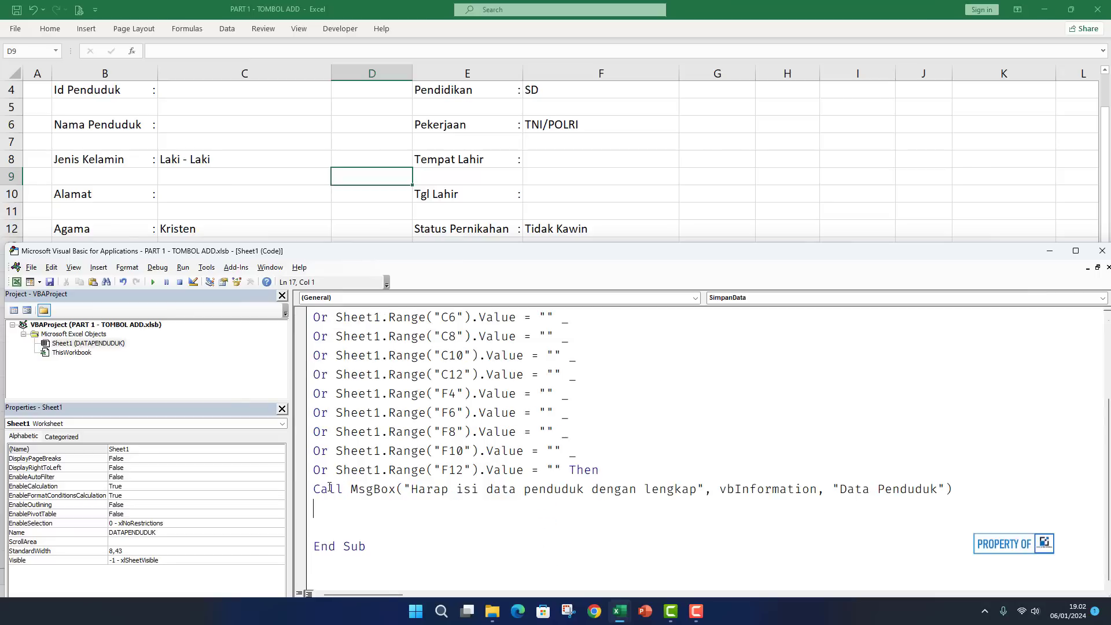
type("Else")
key("Return")
scroll(338, 512, "down", 1)
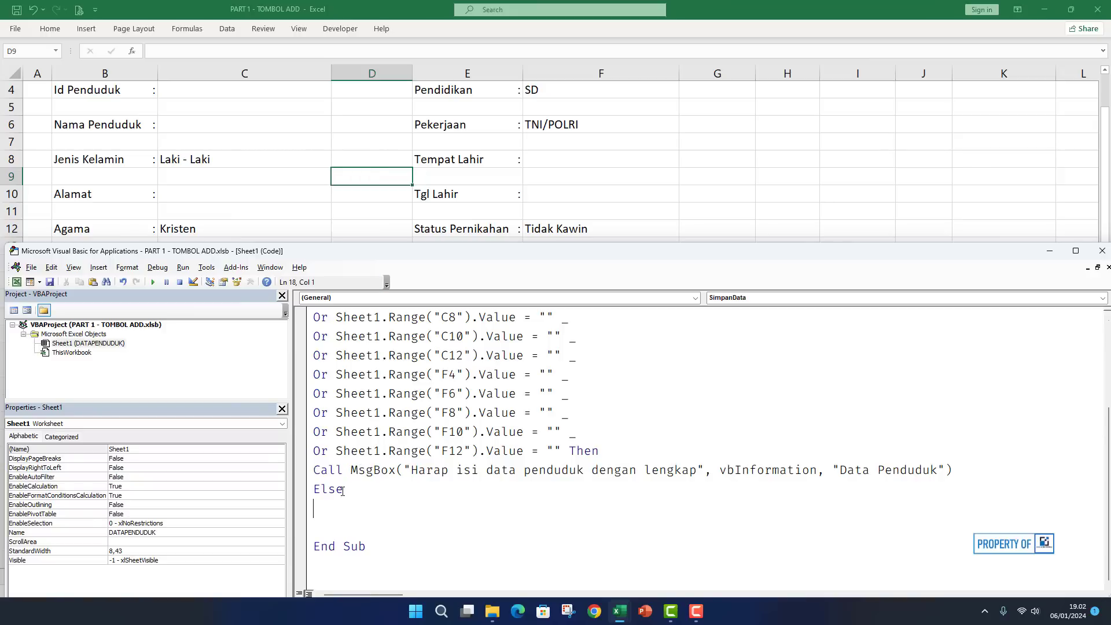
key("Return")
Under Else, set DBPenduduk.Offset(1,0).Value to "=ROW()-ROW($A$16)", using header row 16 as reference.
scroll(392, 414, "up", 2)
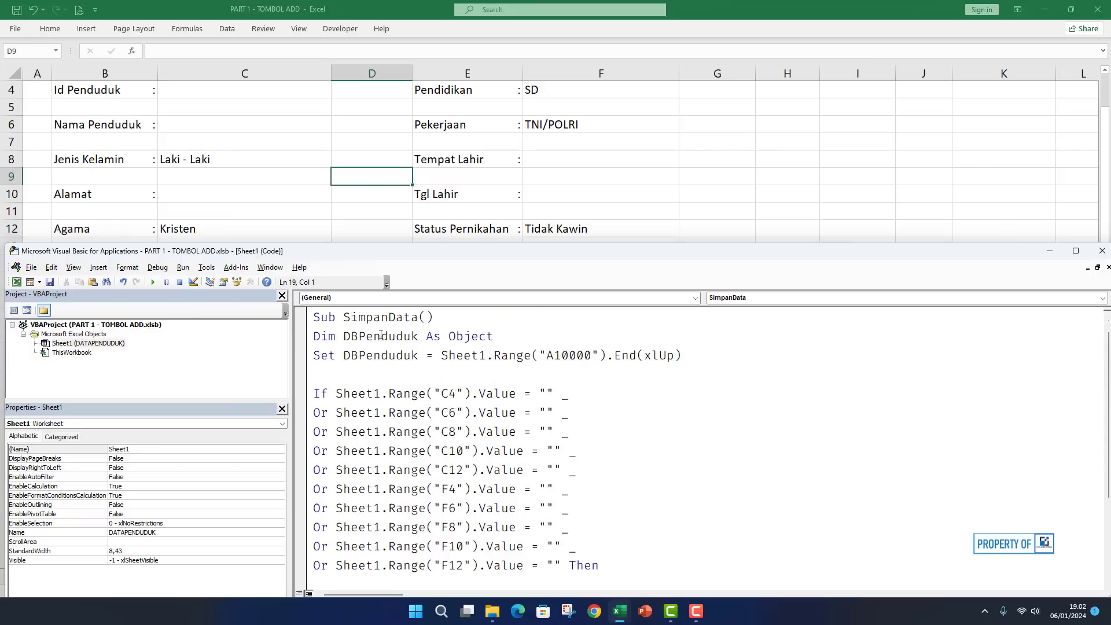
scroll(385, 338, "down", 3)
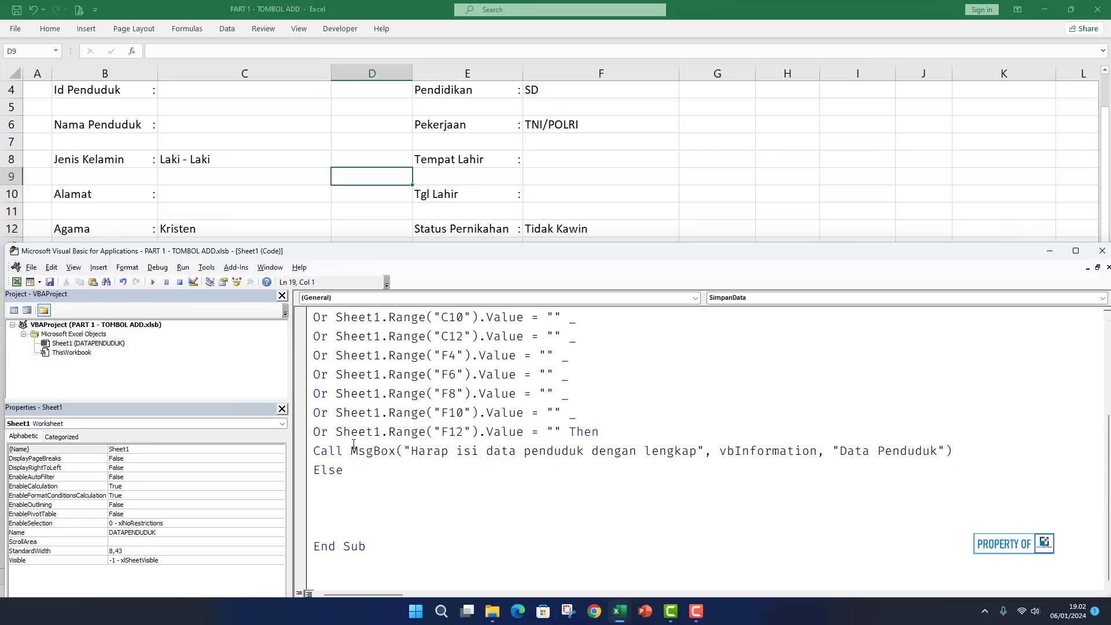
type("DBPend")
type("uduk.offset(1,0)")
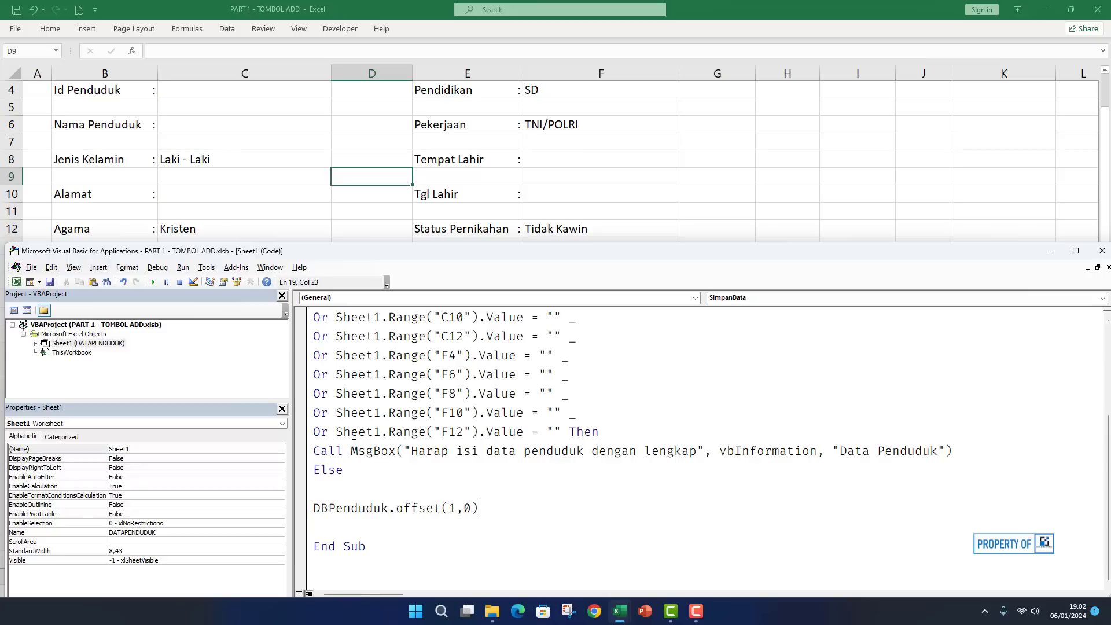
type(".value =")
type("\"=ROW()-ROW(")
left_click_drag(250, 246, 234, 354)
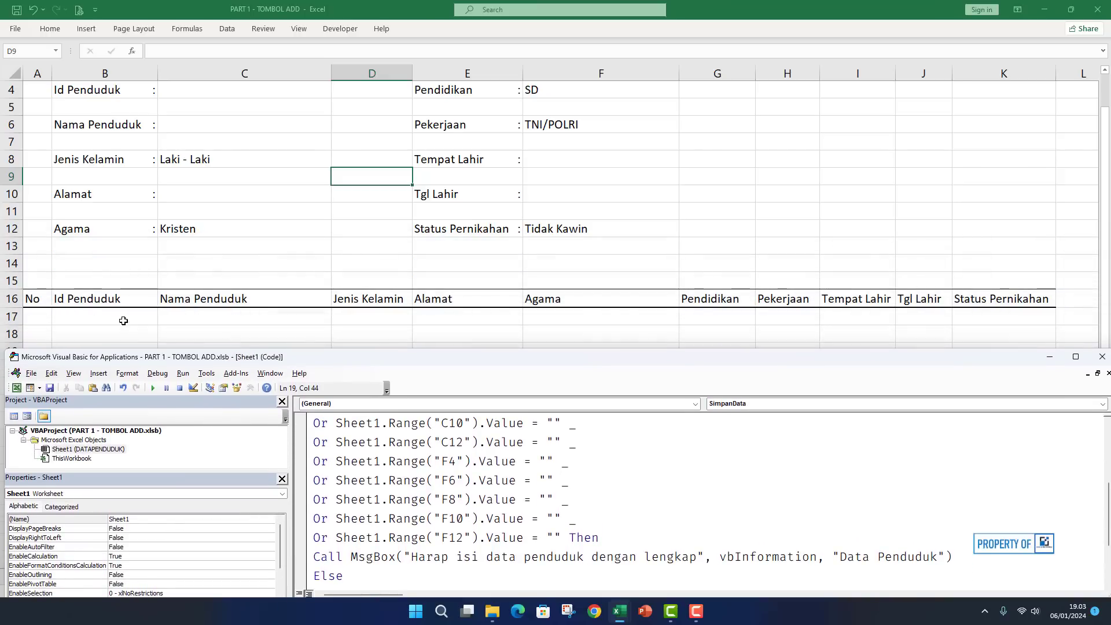
left_click_drag(259, 349, 272, 213)
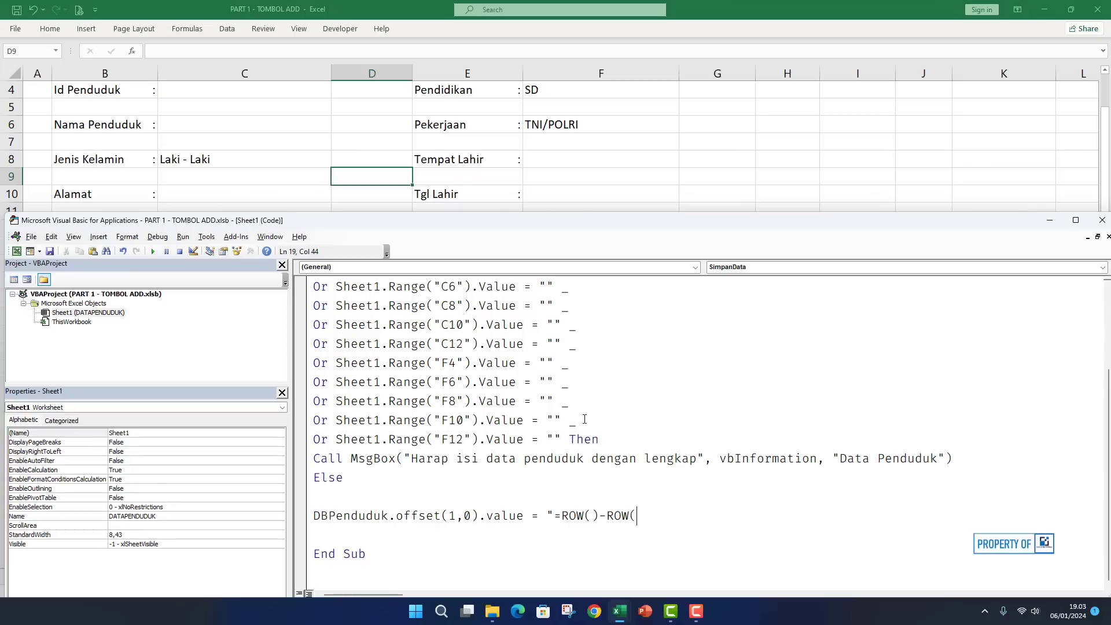
type("\"")
key("BackSpace")
type("$A$16)")
key("Return")
scroll(584, 419, "down", 1)
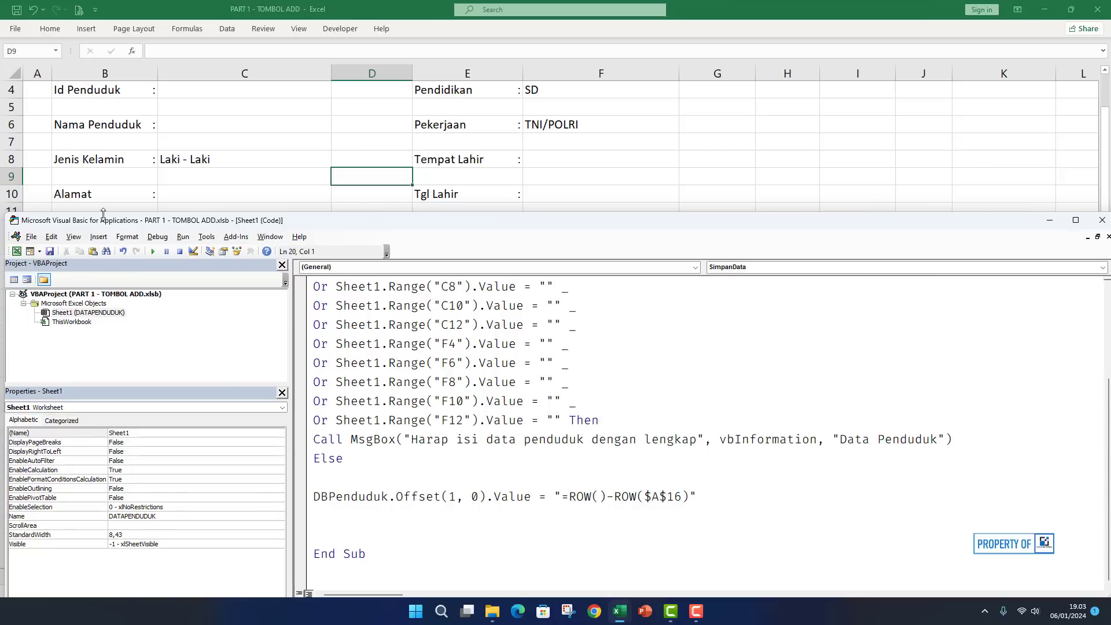
left_click_drag(83, 220, 83, 363)
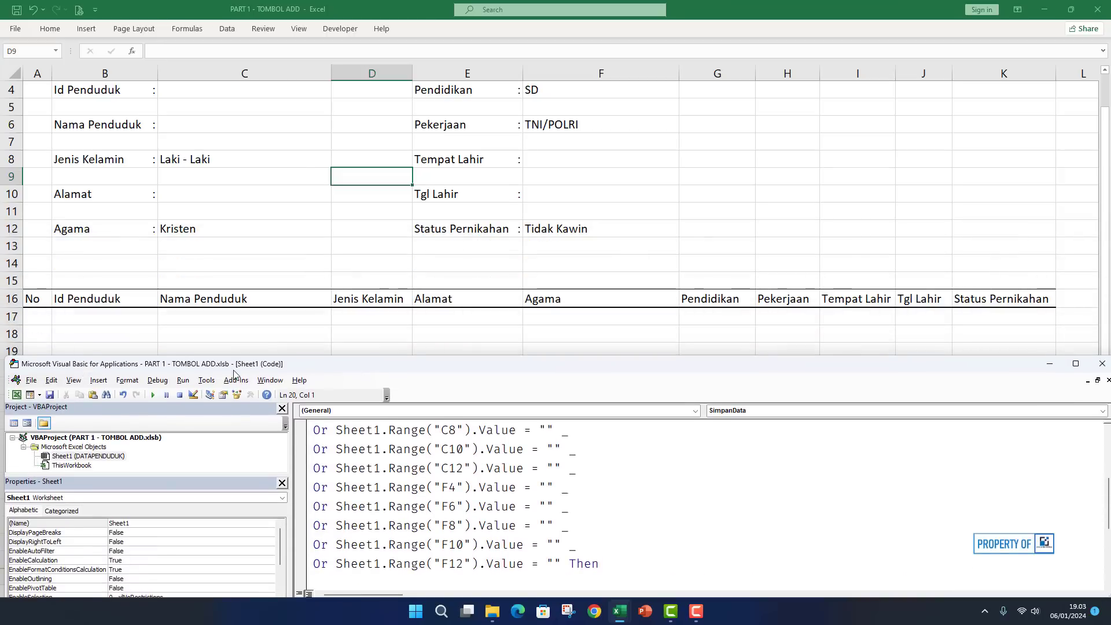
left_click_drag(244, 321, 245, 250)
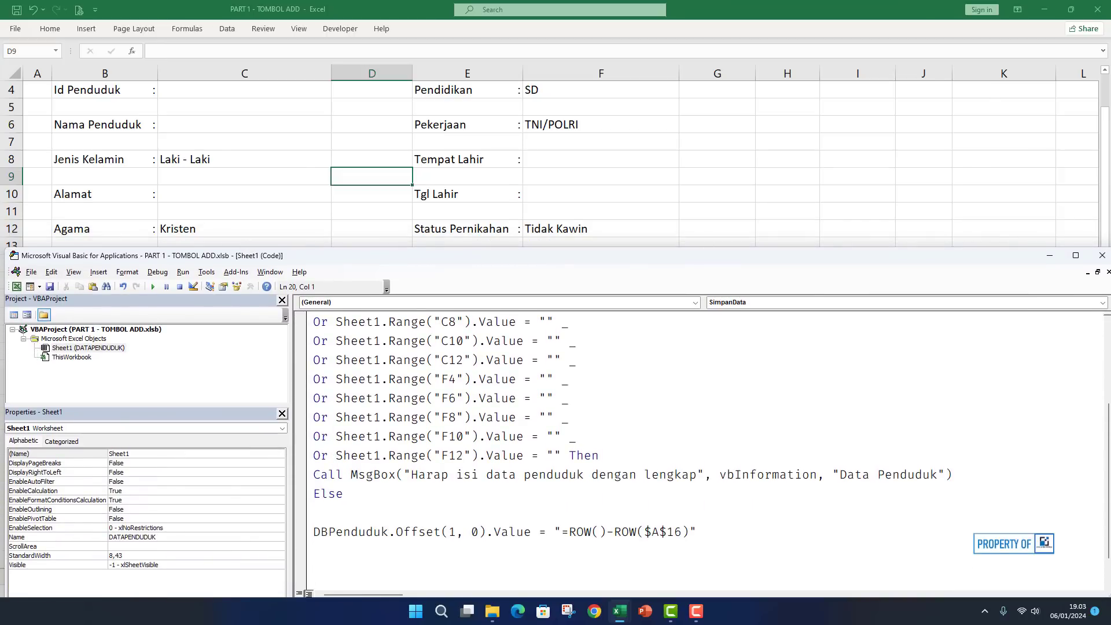
Maximize the editor and add DBPenduduk.Offset(1,1).Value = Sheet1.Range("C4").Value.
left_click(1075, 256)
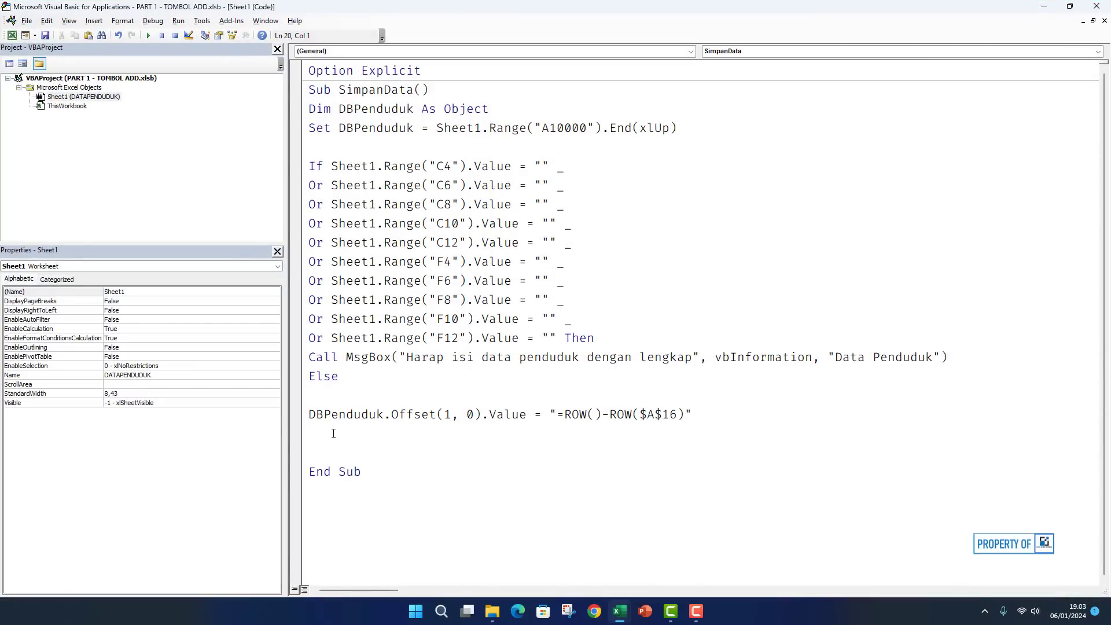
type("dbPenduduk.offset(1,1).value = Sheet1")
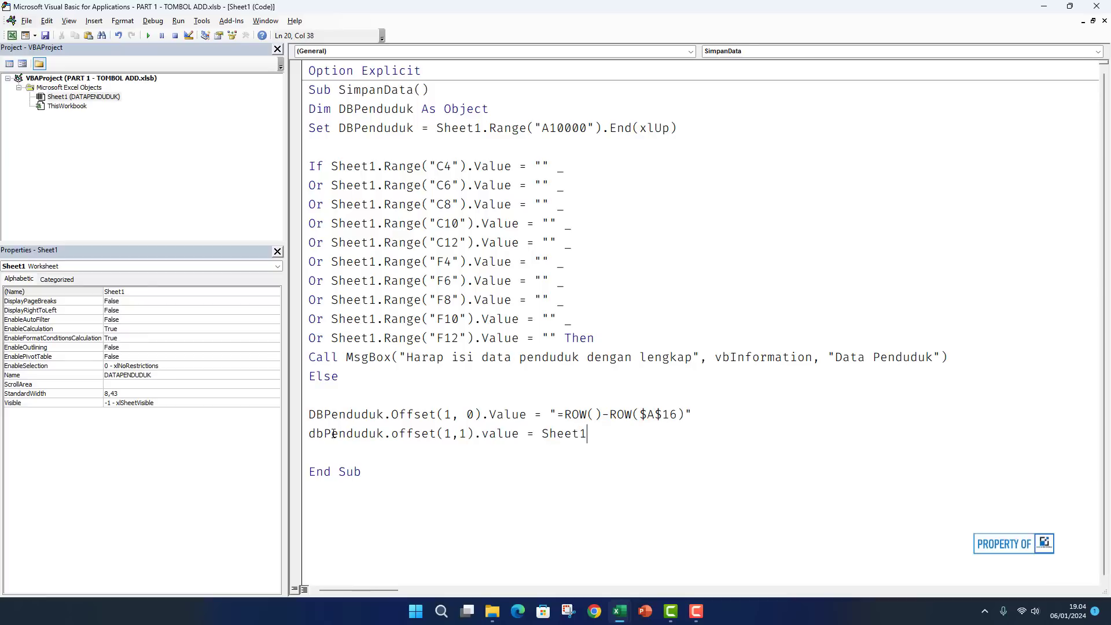
type(".range(")
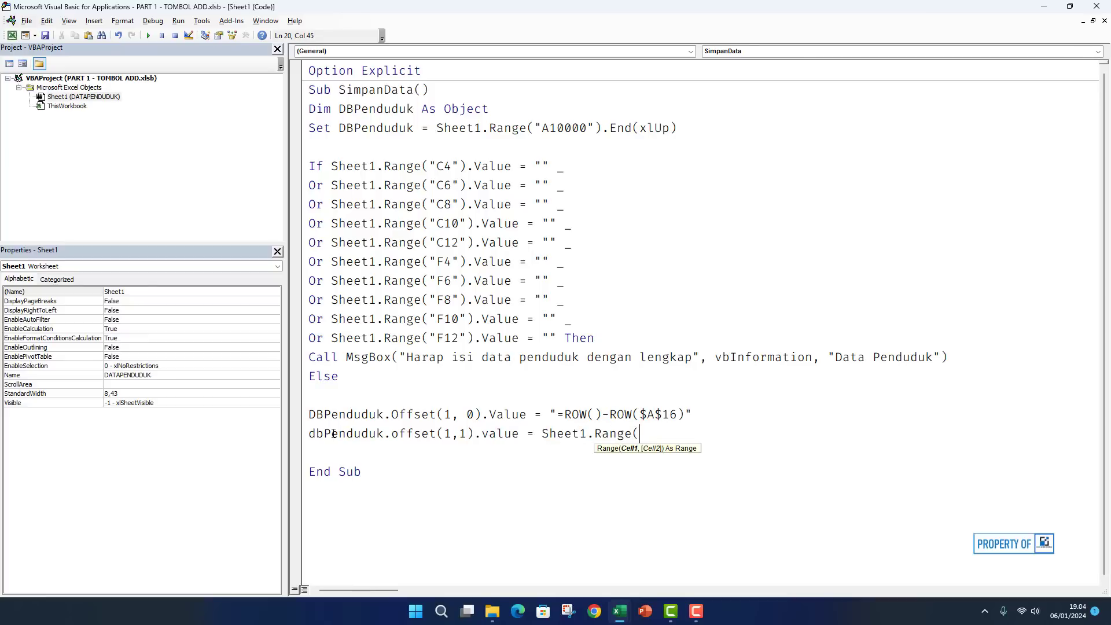
type("\"C4\")")
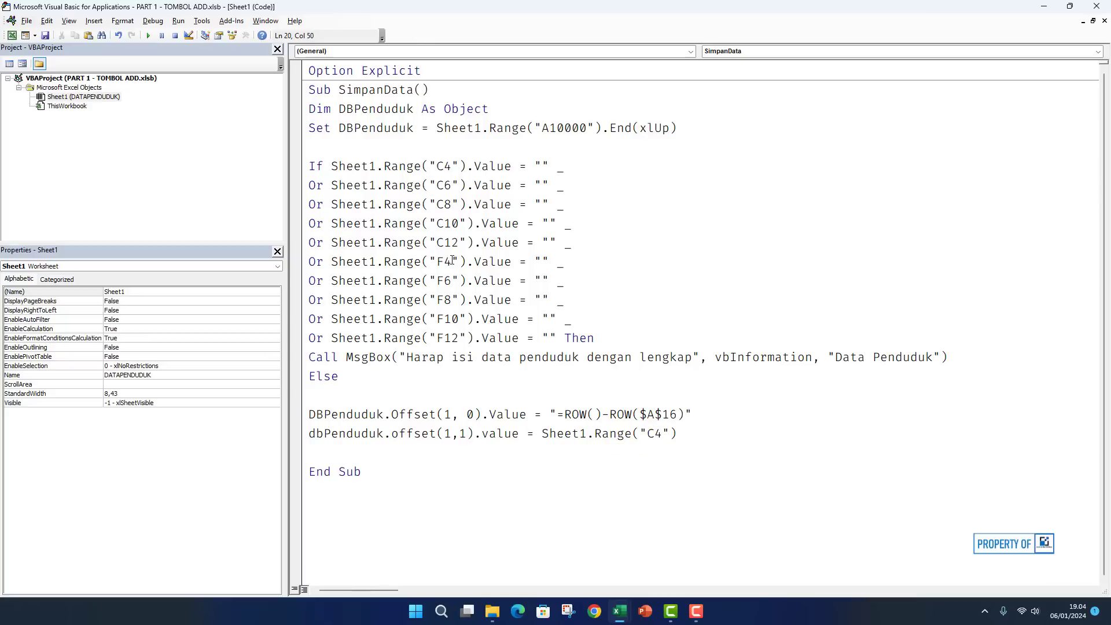
type(".valu")
key("Return")
key("BackSpace")
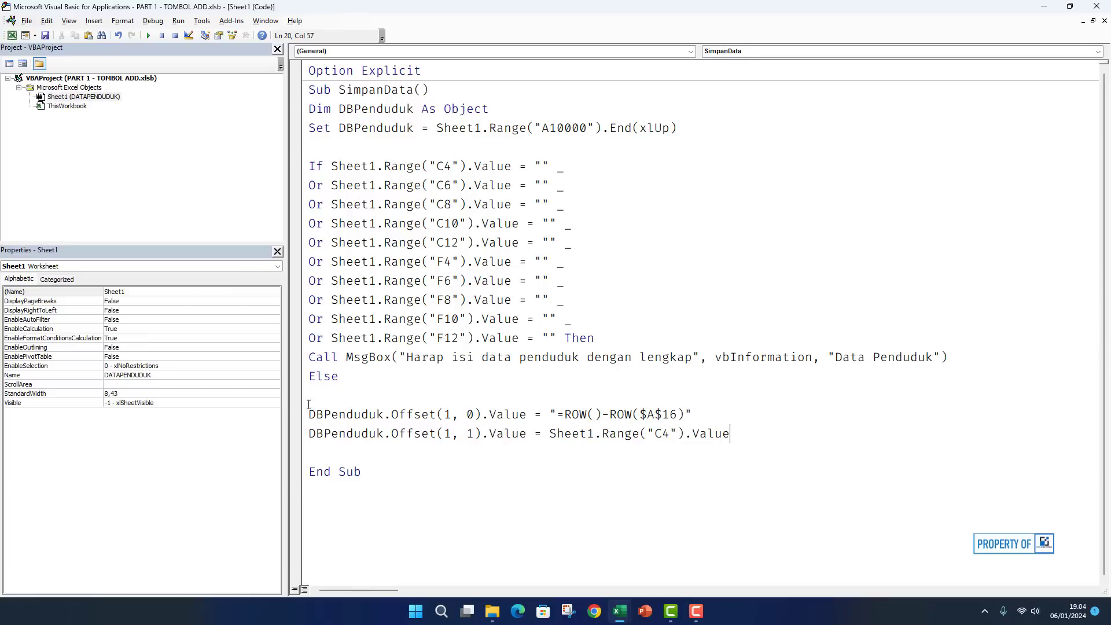
left_click(302, 443)
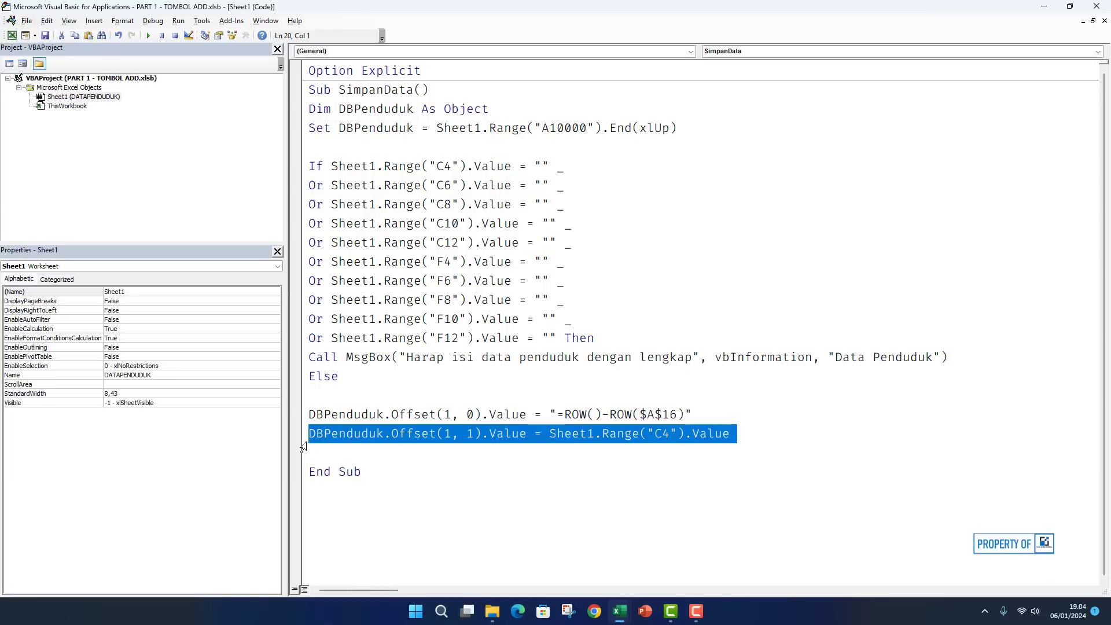
Duplicate the C4 save line nine times and renumber the copies' Offset columns 2 through 10.
key("ctrl+c")
left_click(320, 449)
key("ctrl+v")
key("ctrl+v")
key("ctrl+v")
key("ctrl+v")
key("ctrl+v")
key("ctrl+v")
key("ctrl+v")
key("ctrl+v")
key("ctrl+v")
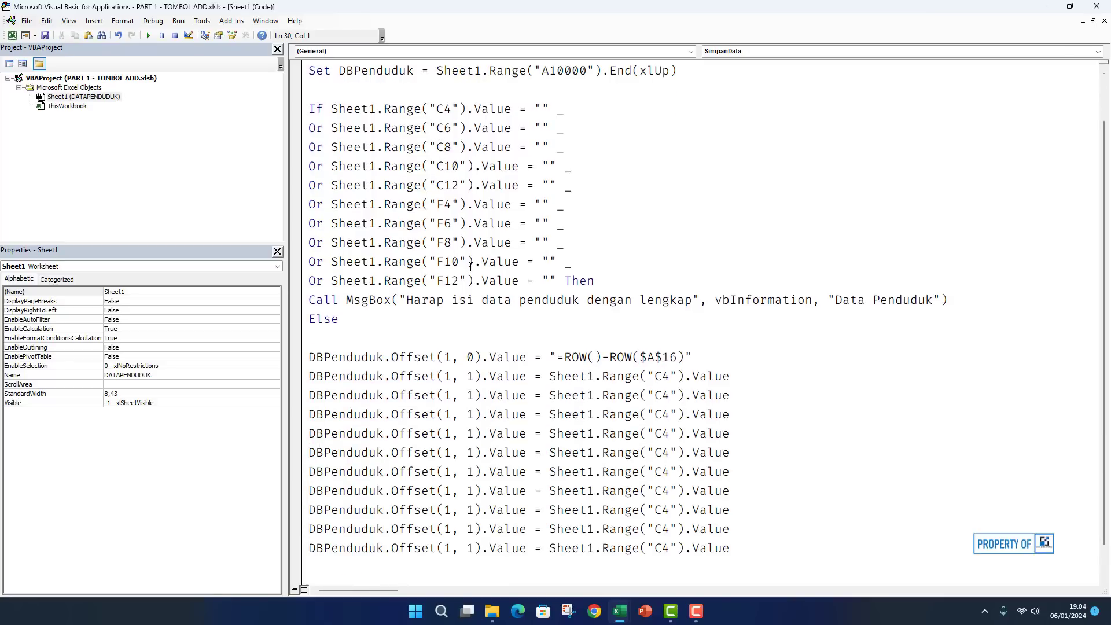
left_click(477, 395)
key("BackSpace")
type("2")
key("Down")
key("BackSpace")
type("3")
key("Down")
key("BackSpace")
type("4")
key("Down")
key("BackSpace")
type("5")
key("Down")
key("BackSpace")
type("6")
key("Down")
key("BackSpace")
type("7")
key("Down")
key("BackSpace")
type("8")
key("Down")
key("BackSpace")
type("9")
key("Down")
type("0")
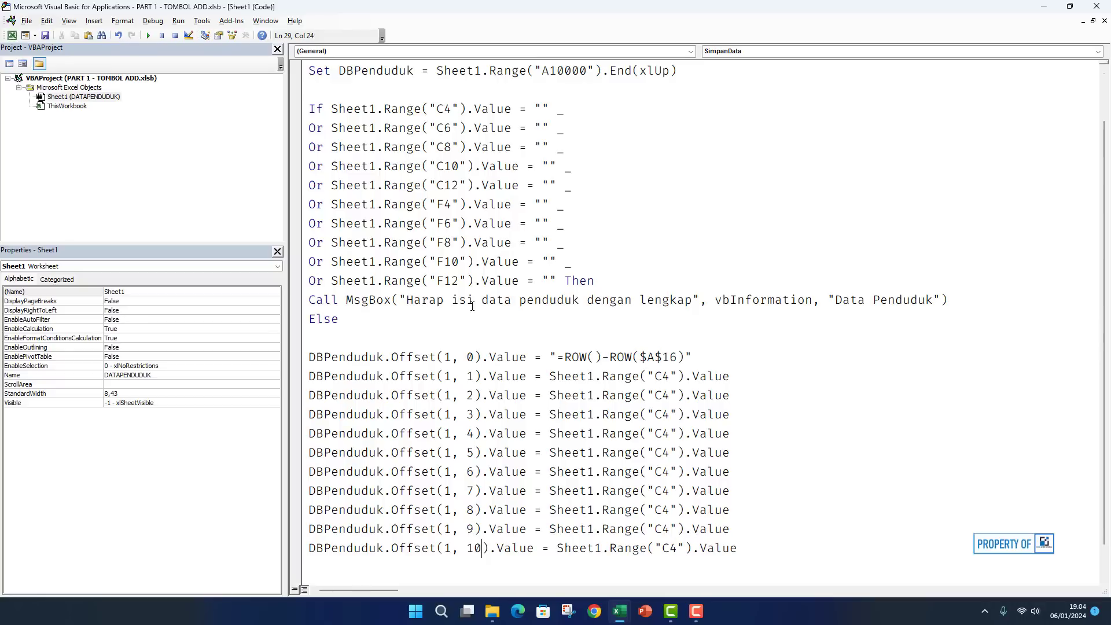
Change the source cells of the Offset 2–5 copies to C6, C8, C10 and C12.
left_click(672, 396)
key("BackSpace")
type("6")
key("Down")
key("BackSpace")
type("8")
key("Down")
key("BackSpace")
key("BackSpace")
type("C10")
key("Down")
key("BackSpace")
type("12")
key("BackSpace")
key("BackSpace")
key("BackSpace")
type("12")
Point the Offset 6–10 copies at F4, F6, F8, F10 and F12.
key("Down")
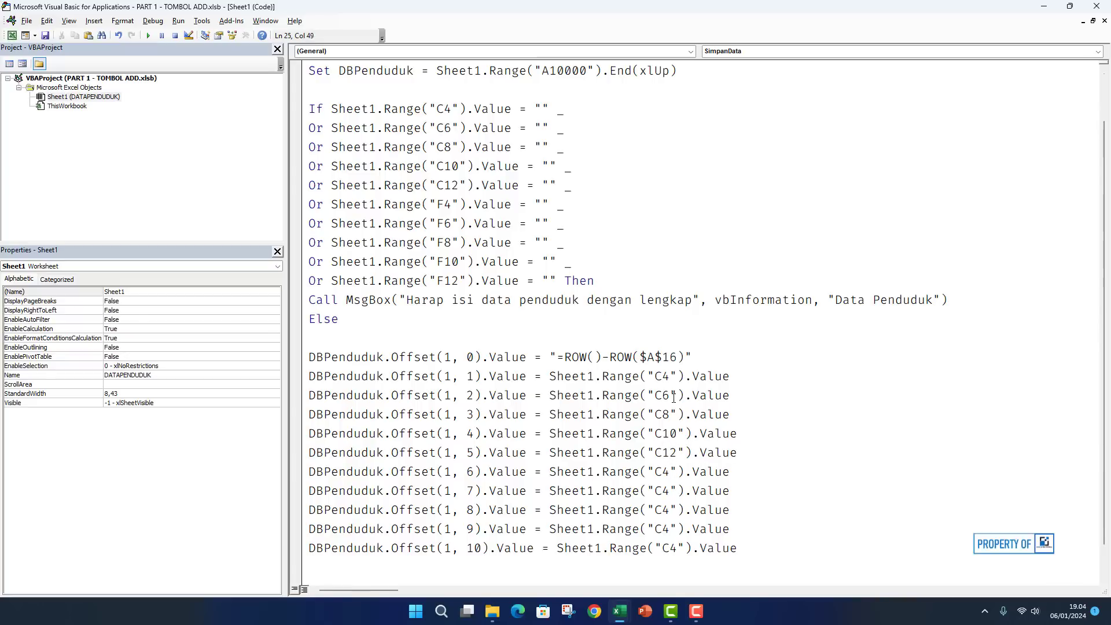
key("BackSpace")
type("F")
key("Down")
key("BackSpace")
type("F")
key("Right")
key("BackSpace")
type("6")
key("Down")
key("BackSpace")
key("BackSpace")
type("F8")
key("Down")
key("BackSpace")
key("BackSpace")
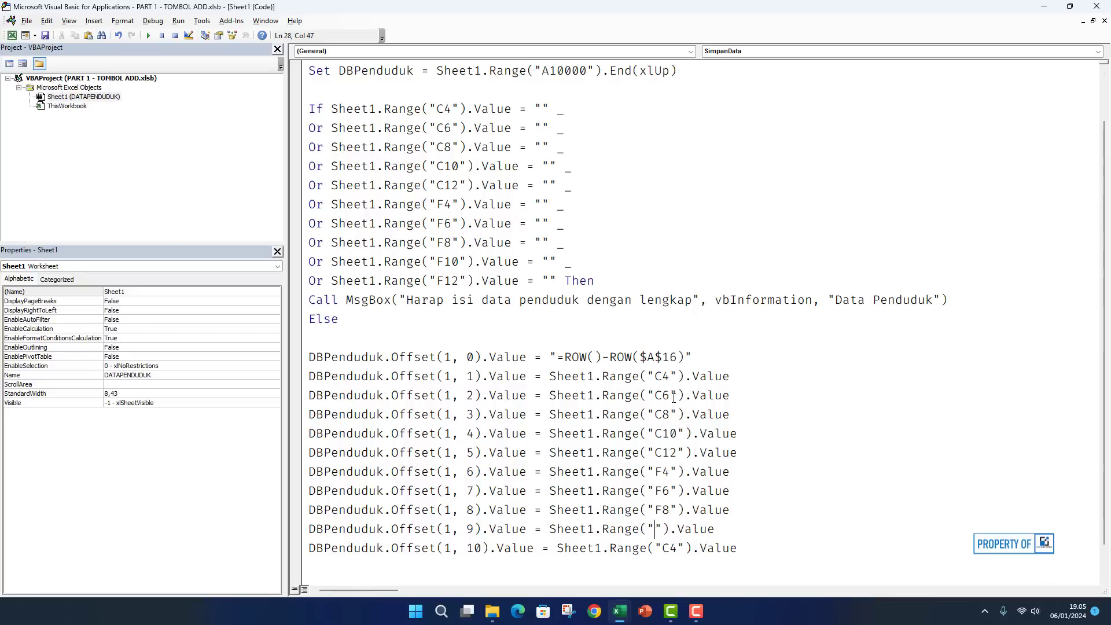
type("F10")
key("Down")
key("BackSpace")
key("BackSpace")
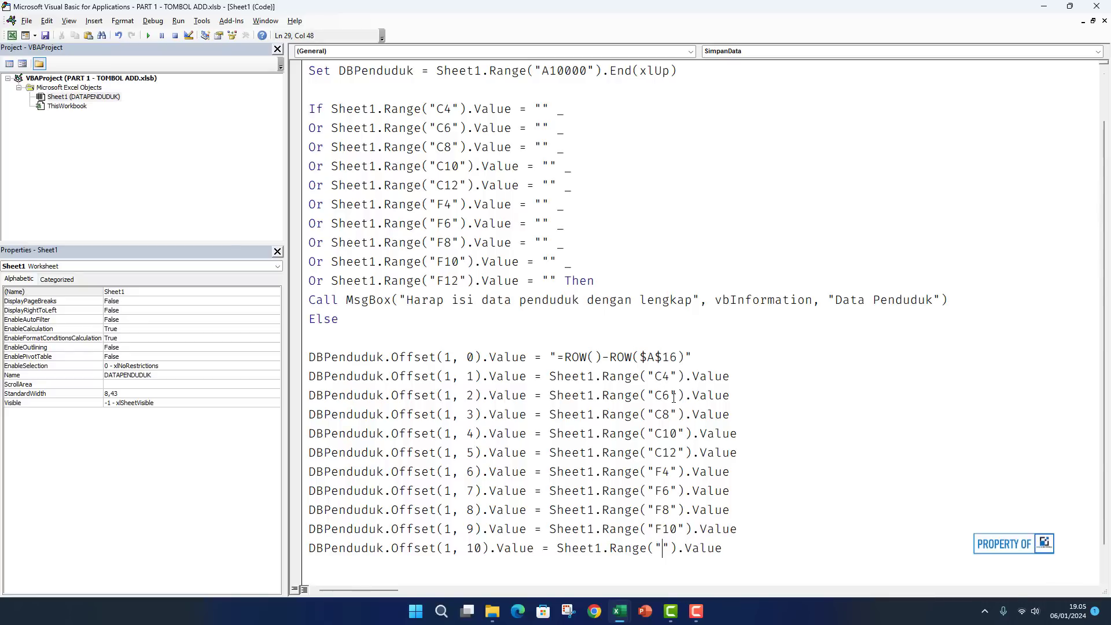
type("F12")
scroll(541, 463, "down", 1)
Copy the Call MsgBox line above End Sub and change its message to 'Data penduduk berhasil disimpan'.
left_click(360, 525)
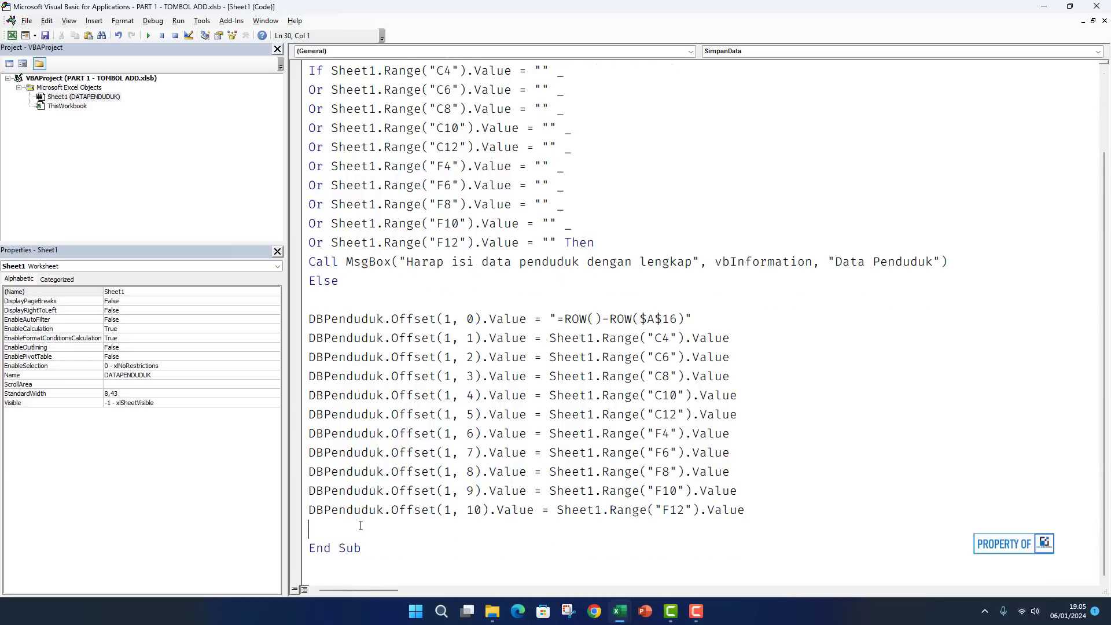
left_click(302, 264)
right_click(316, 259)
left_click(345, 283)
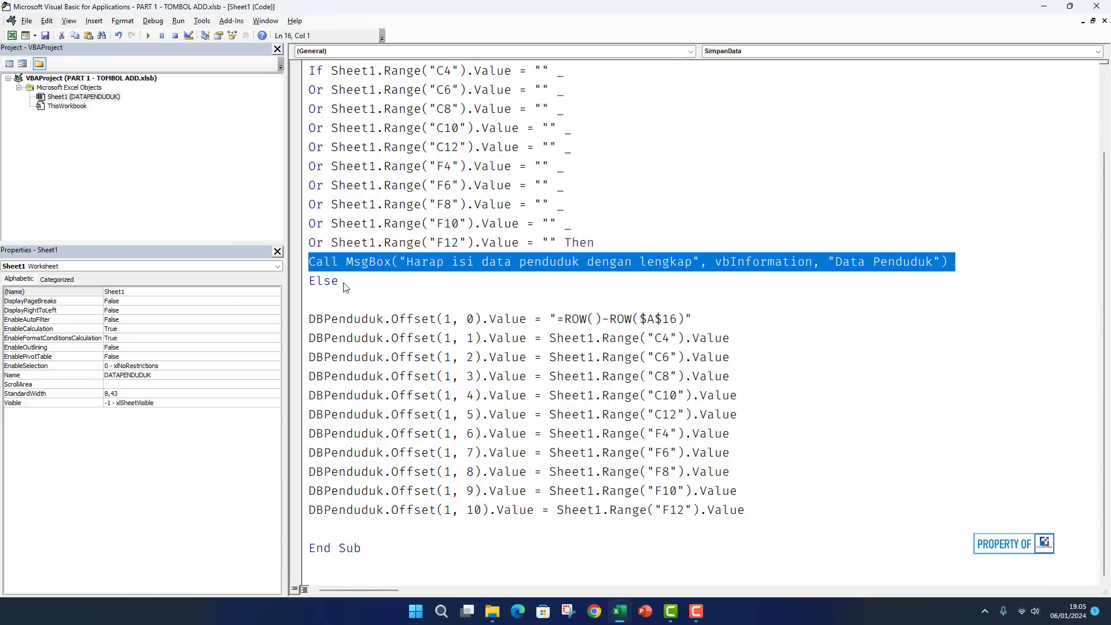
left_click(330, 526)
key("ctrl+v")
scroll(576, 509, "down", 1)
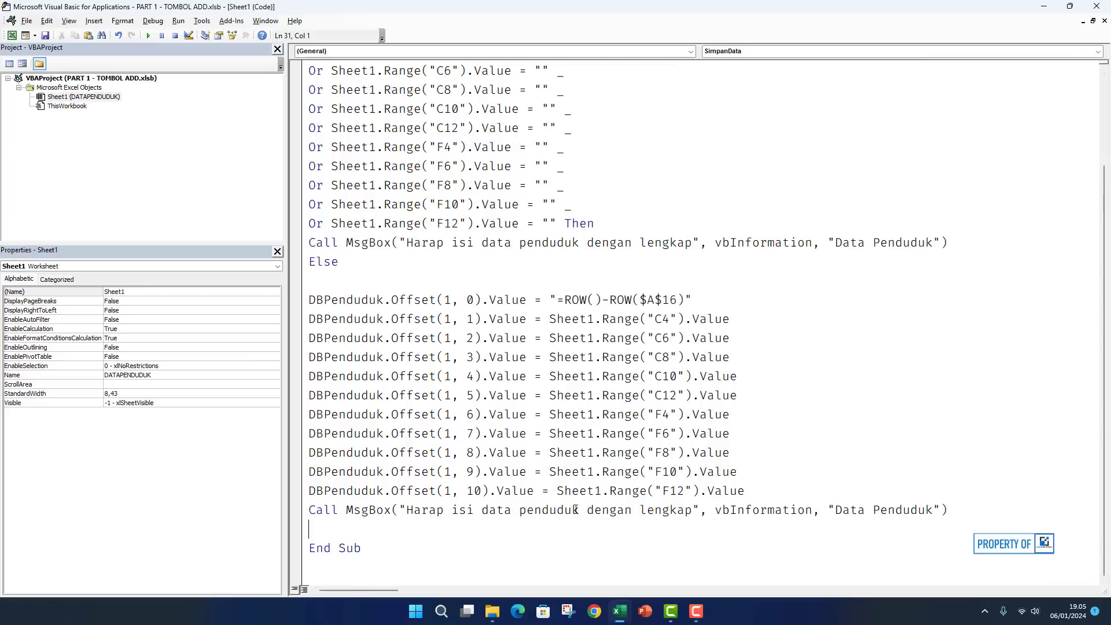
left_click_drag(413, 509, 468, 509)
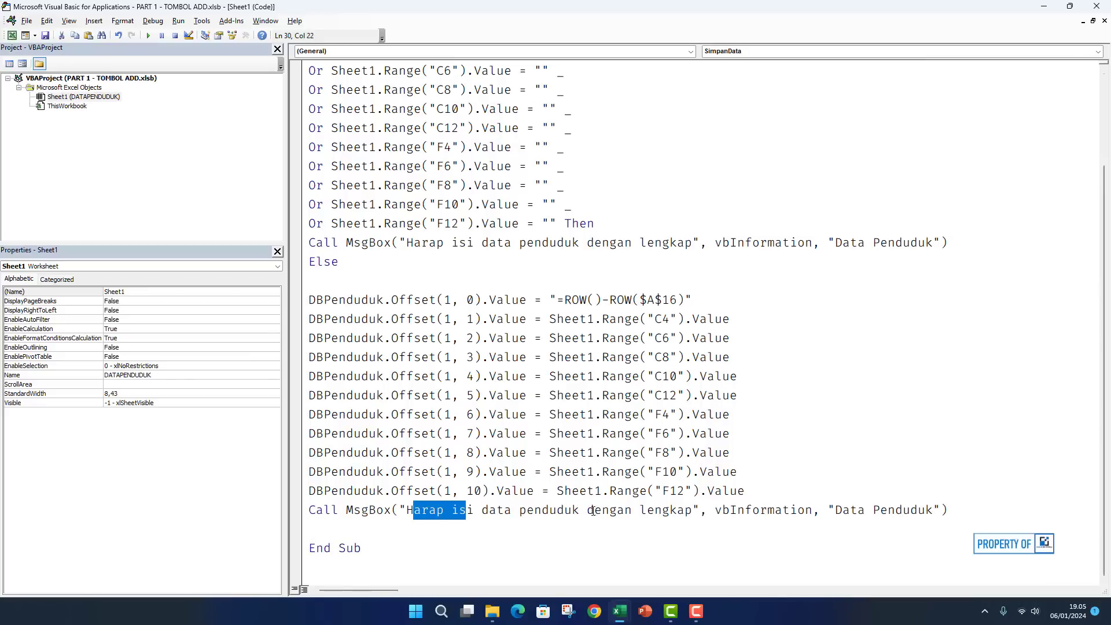
left_click_drag(692, 509, 406, 509)
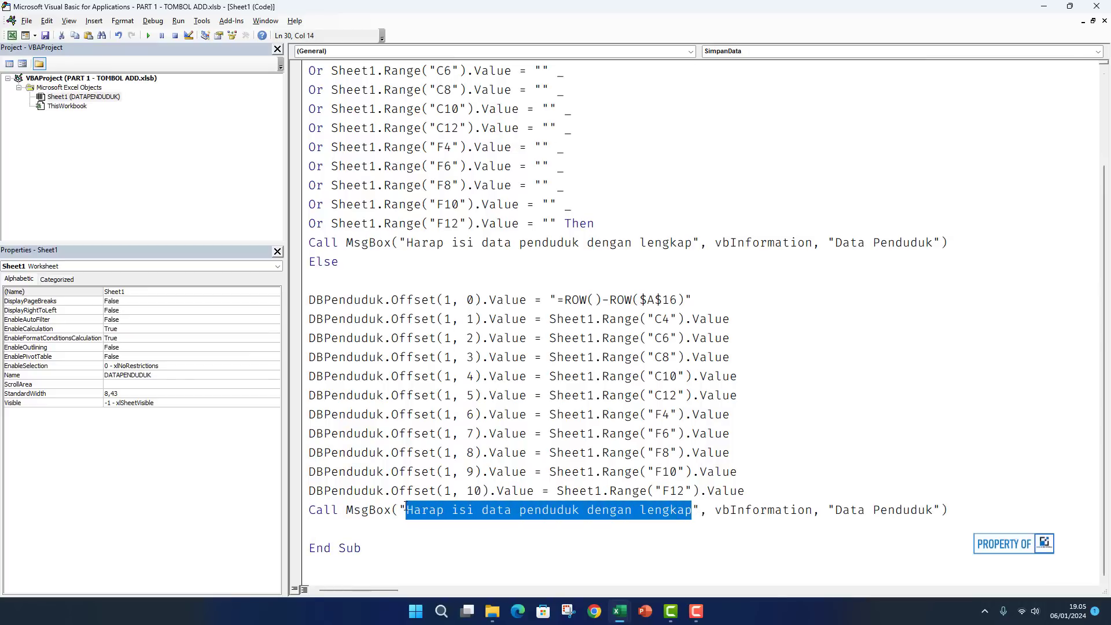
type("Data pend")
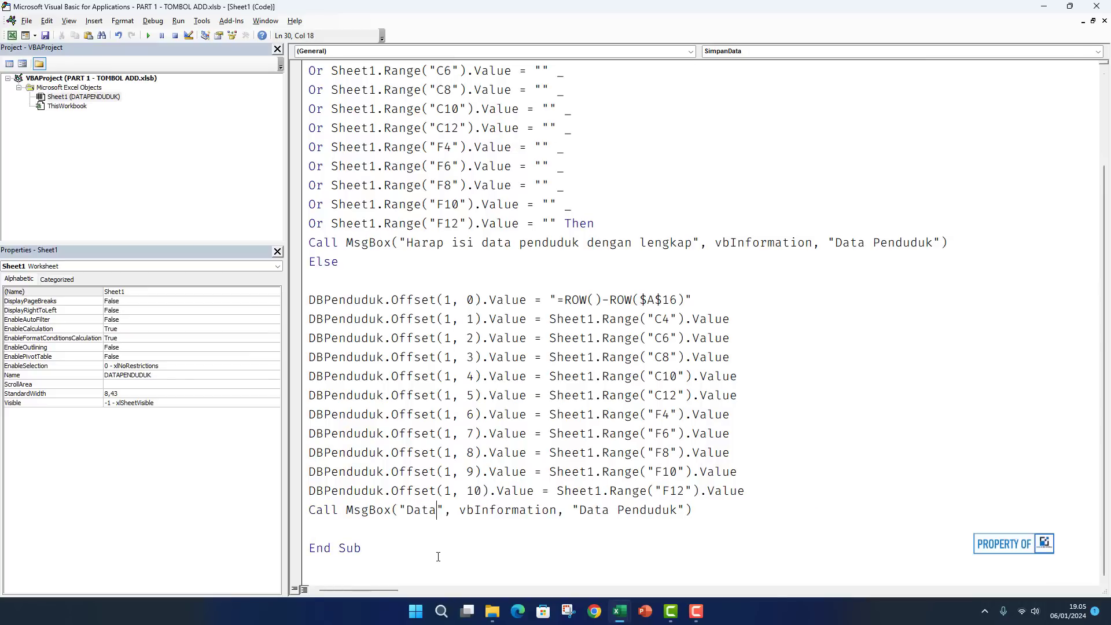
type("uduk berhasil")
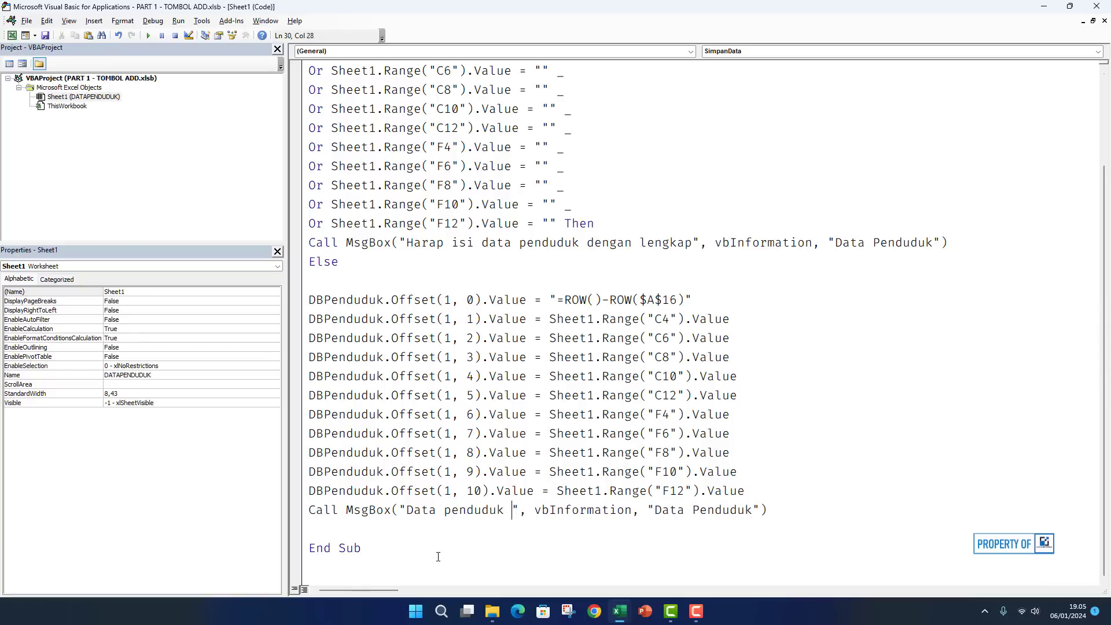
type(" disimpan")
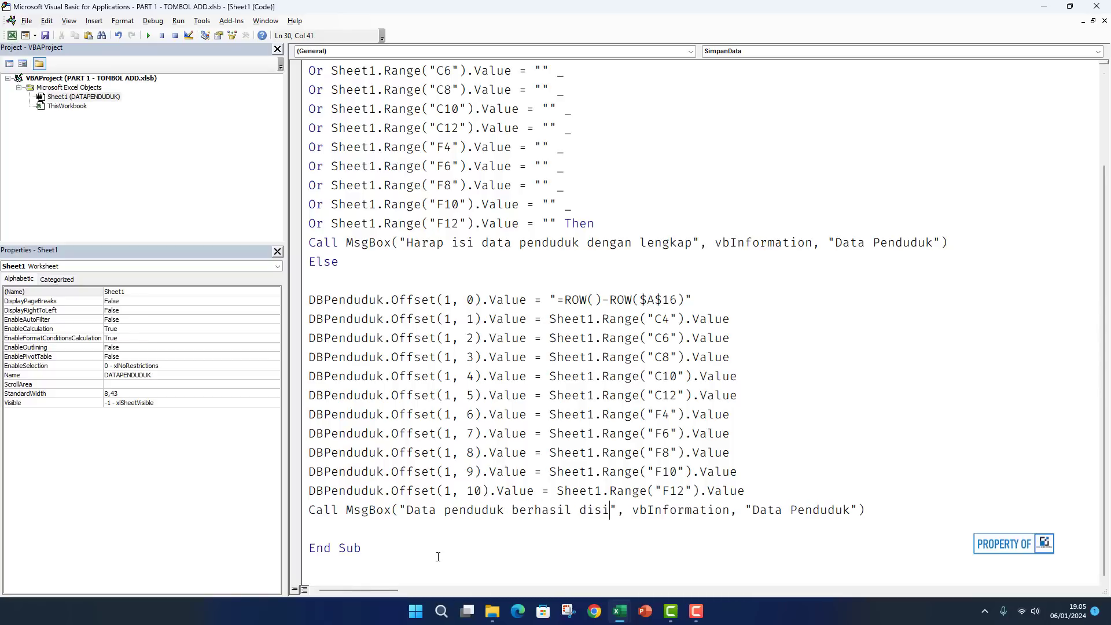
Add a blank line before End Sub, then return to the macro editor through the Developer tab.
left_click(338, 530)
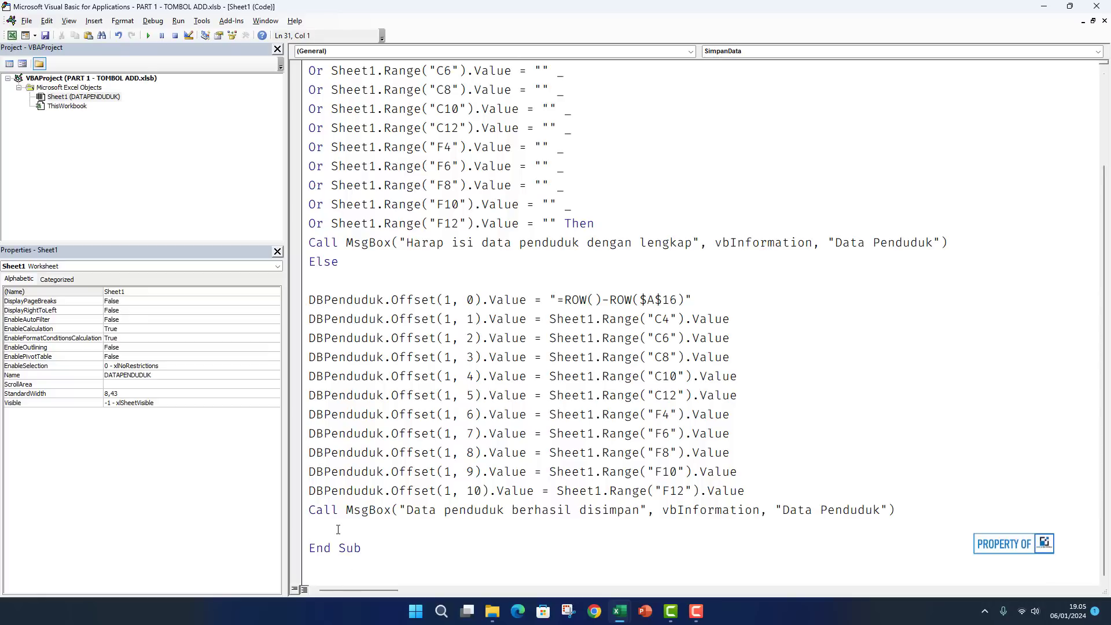
key("Return")
left_click(11, 35)
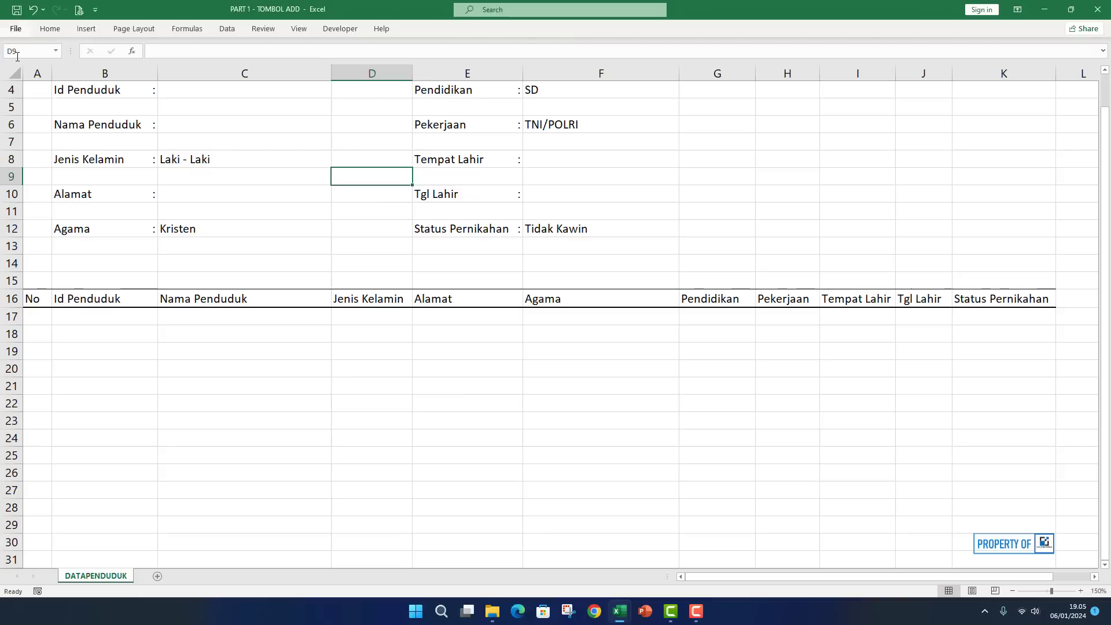
scroll(203, 111, "up", 1)
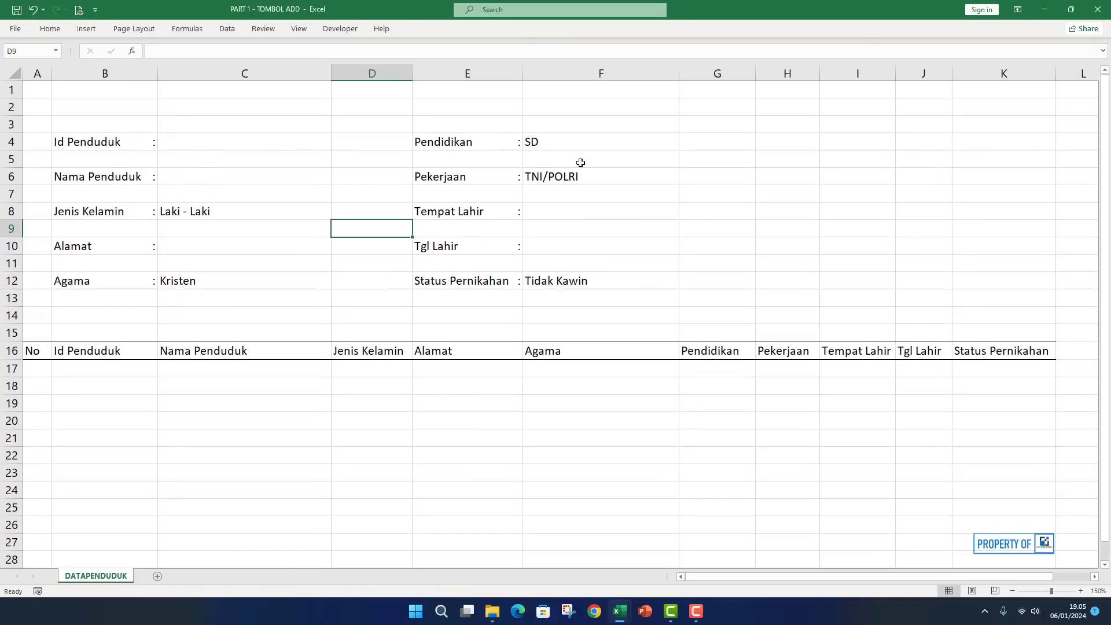
left_click(333, 31)
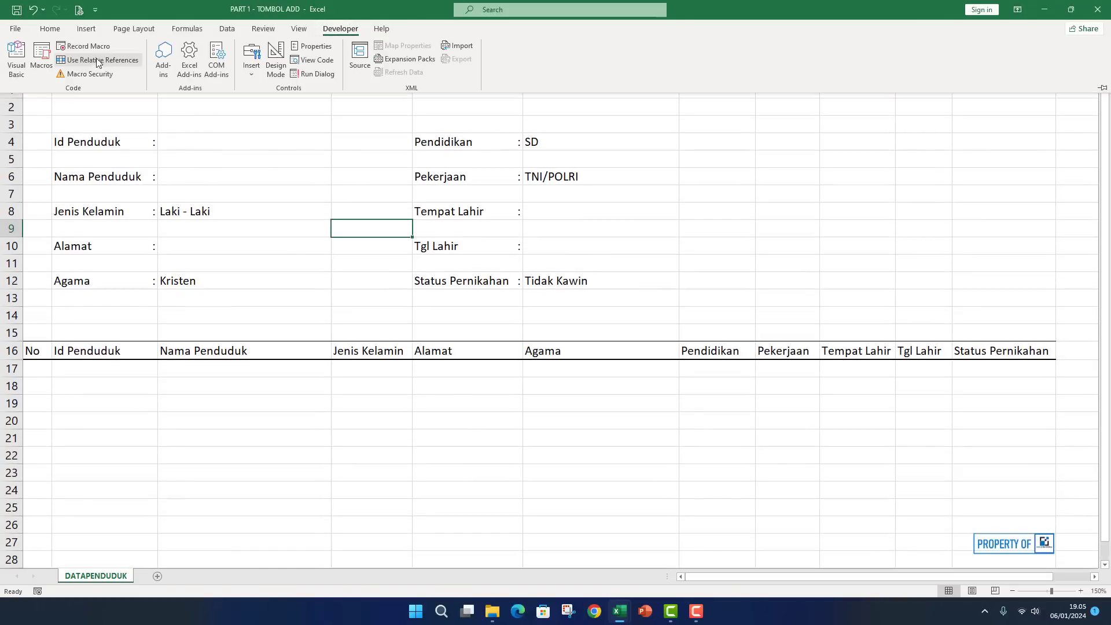
left_click(15, 55)
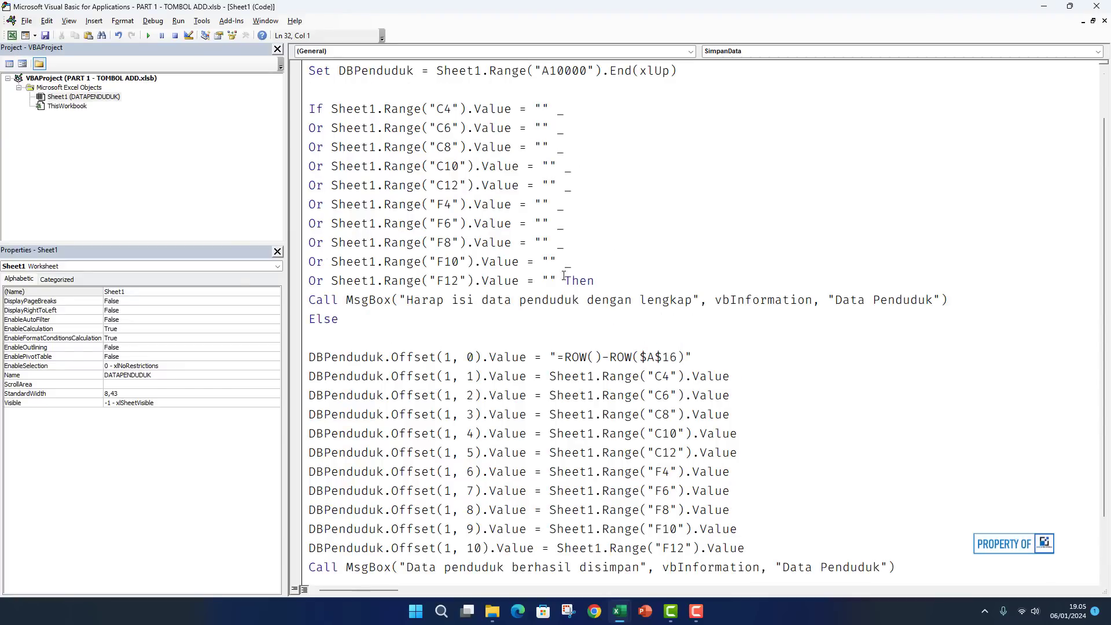
Paste the ten-line empty-field condition below the success message and strip its If and Or keywords.
left_click_drag(556, 280, 301, 114)
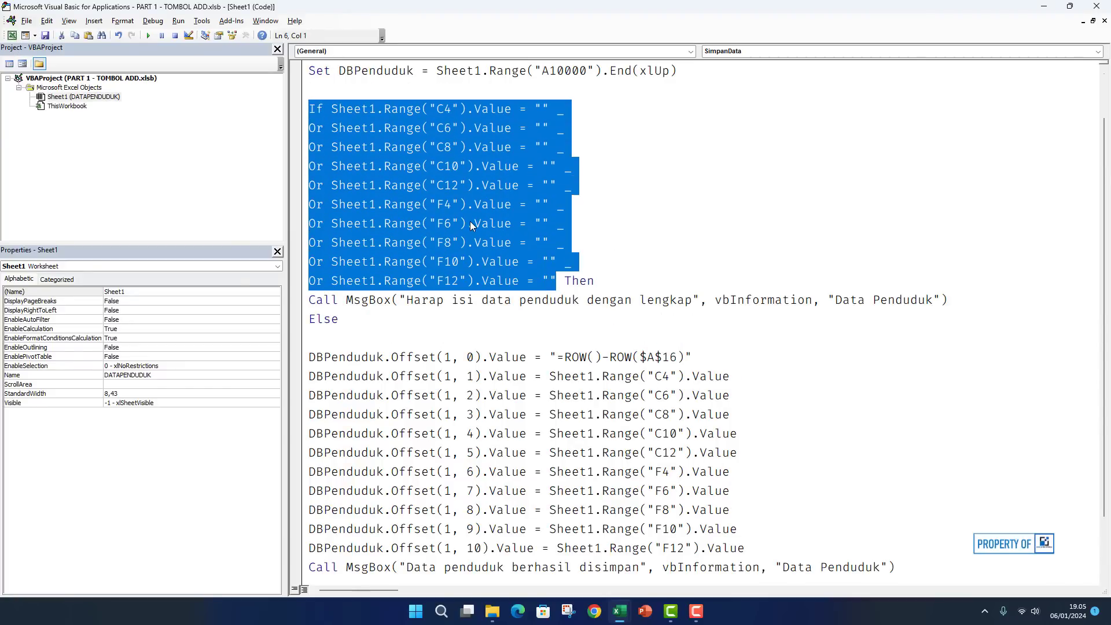
scroll(470, 221, "down", 1)
left_click(321, 514)
key("ctrl+v")
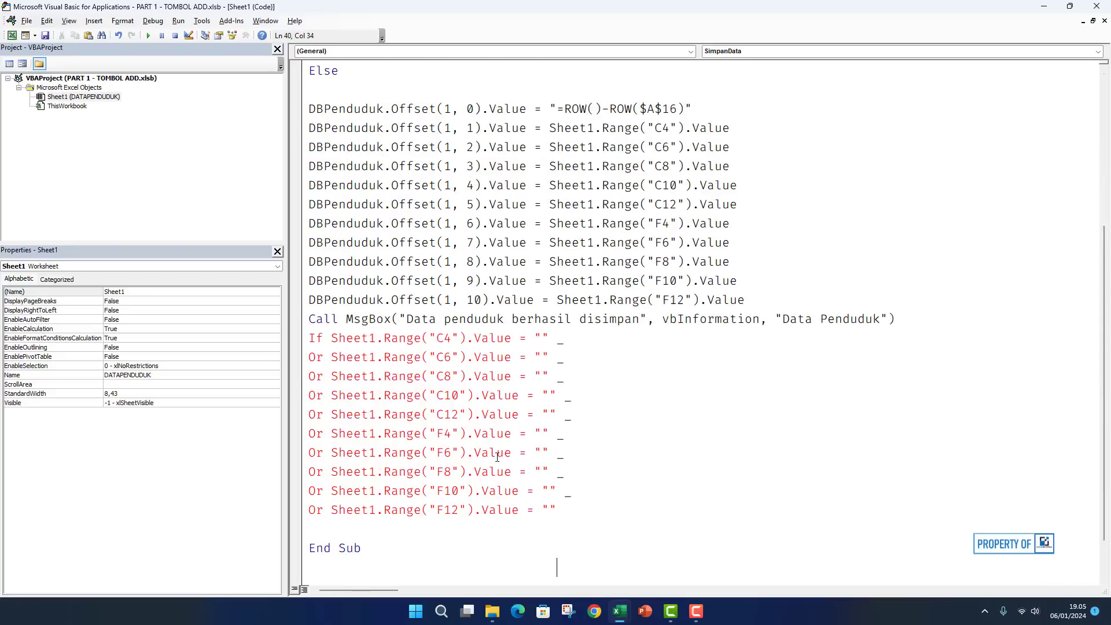
left_click(313, 339)
key("Delete")
key("Delete")
key("Delete")
key("Delete")
key("Delete")
key("Delete")
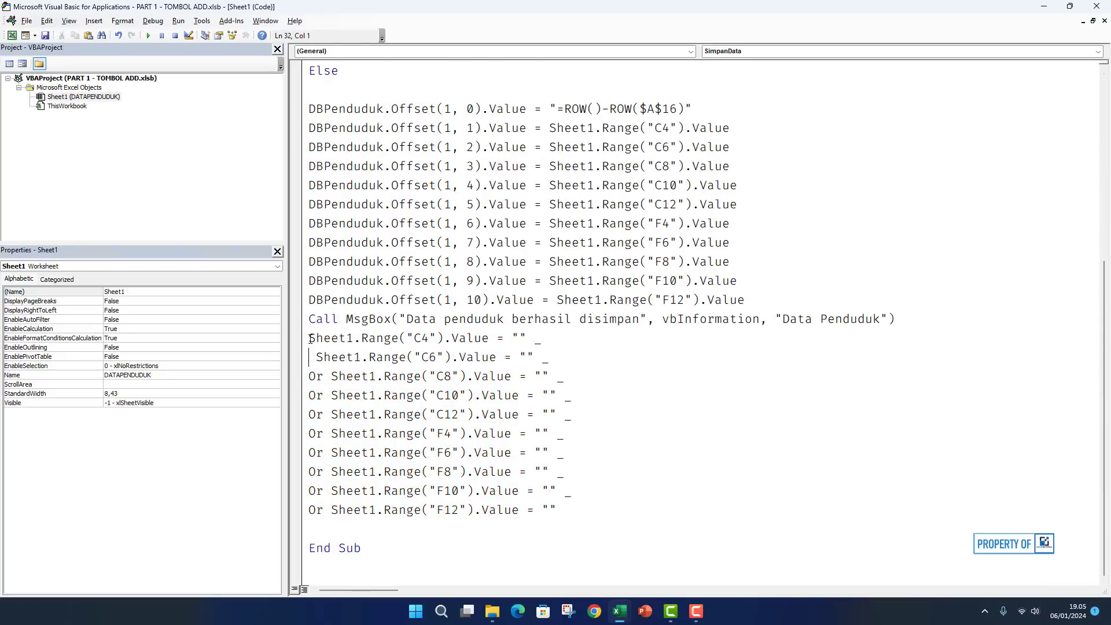
key("Down")
key("Delete")
key("Delete")
key("Delete")
key("Down")
key("Delete")
key("Delete")
key("Delete")
key("Down")
key("Delete")
key("Delete")
key("Delete")
key("Down")
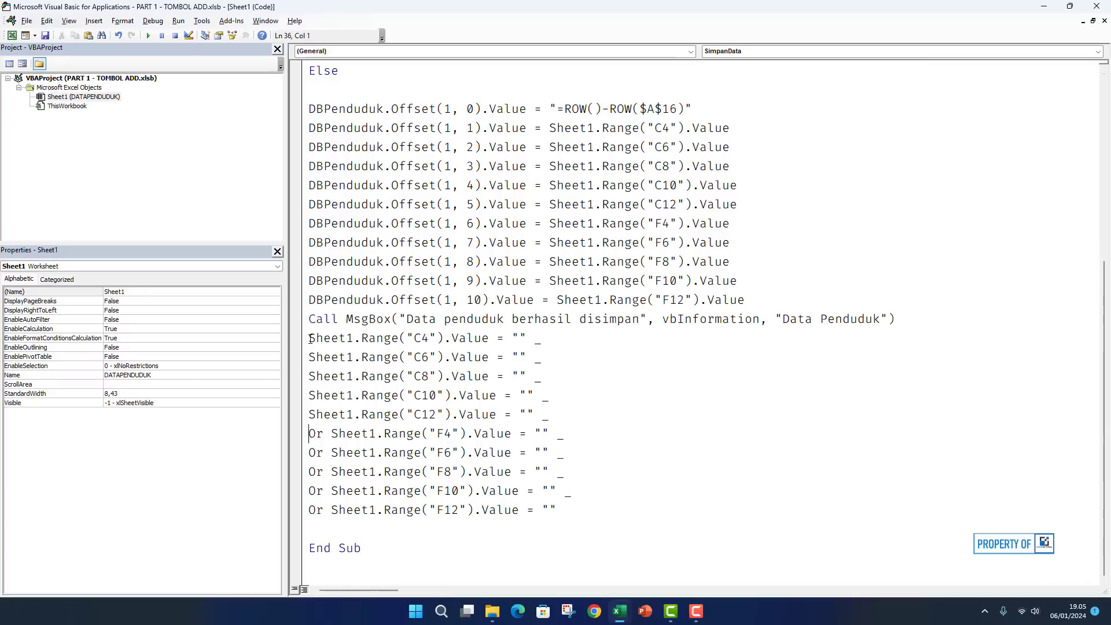
key("Delete")
key("Delete")
key("Delete")
key("Down")
key("Delete")
key("Delete")
key("Delete")
key("Down")
key("Delete")
key("Delete")
key("Delete")
key("Down")
key("Delete")
key("Delete")
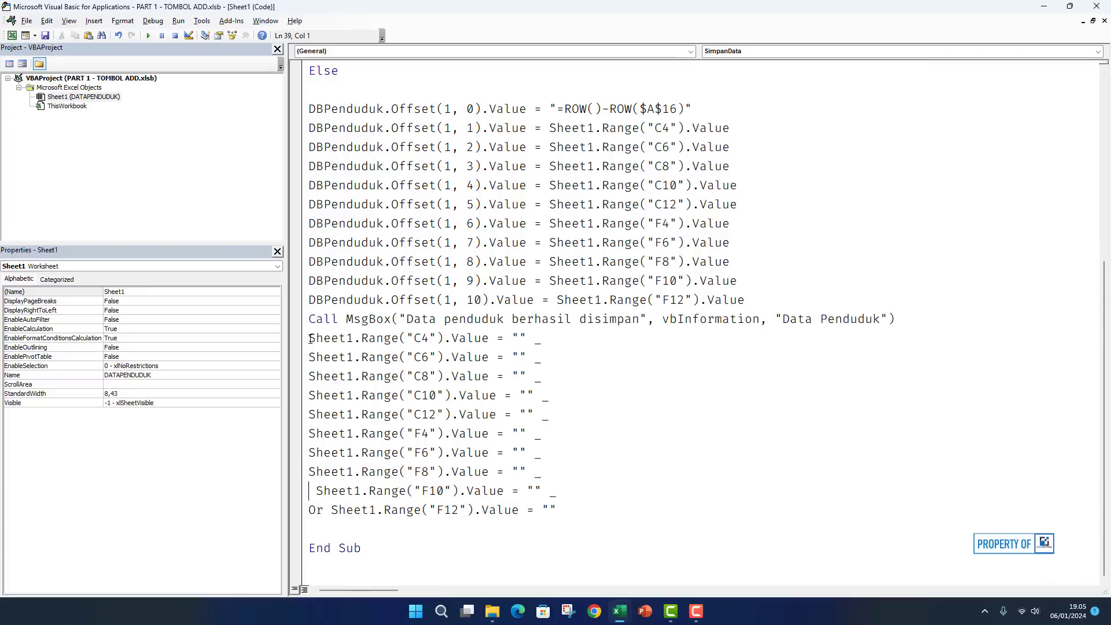
key("Delete")
key("Down")
key("Delete")
key("Delete")
key("Delete")
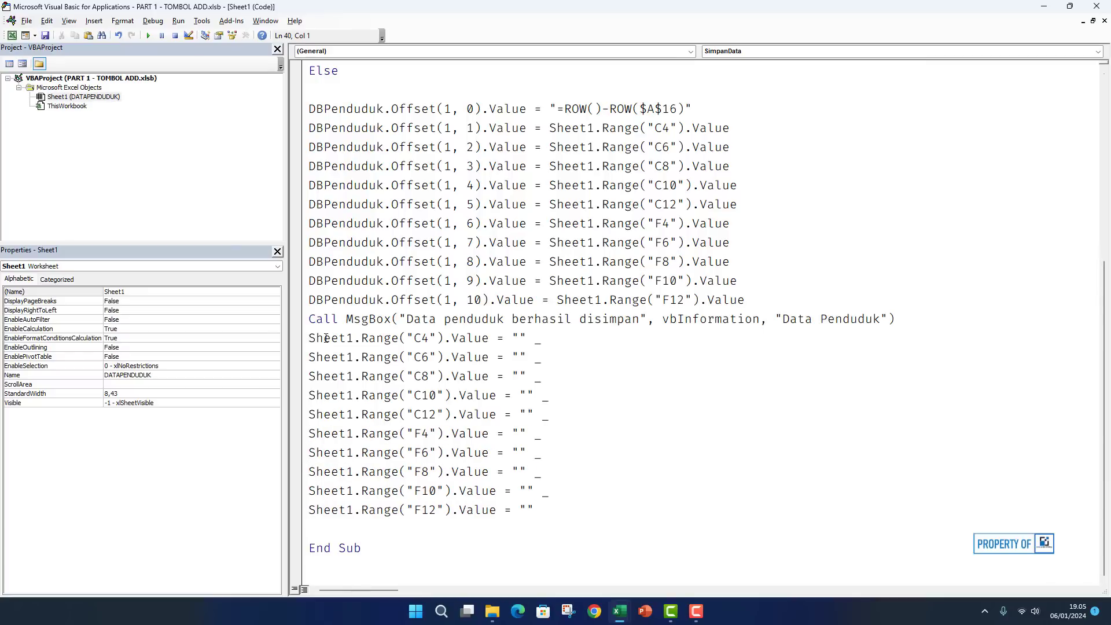
Remove the trailing line-continuation underscores from the pasted clearing lines, dismissing the compile error.
left_click(551, 342)
key("BackSpace")
left_click(554, 357)
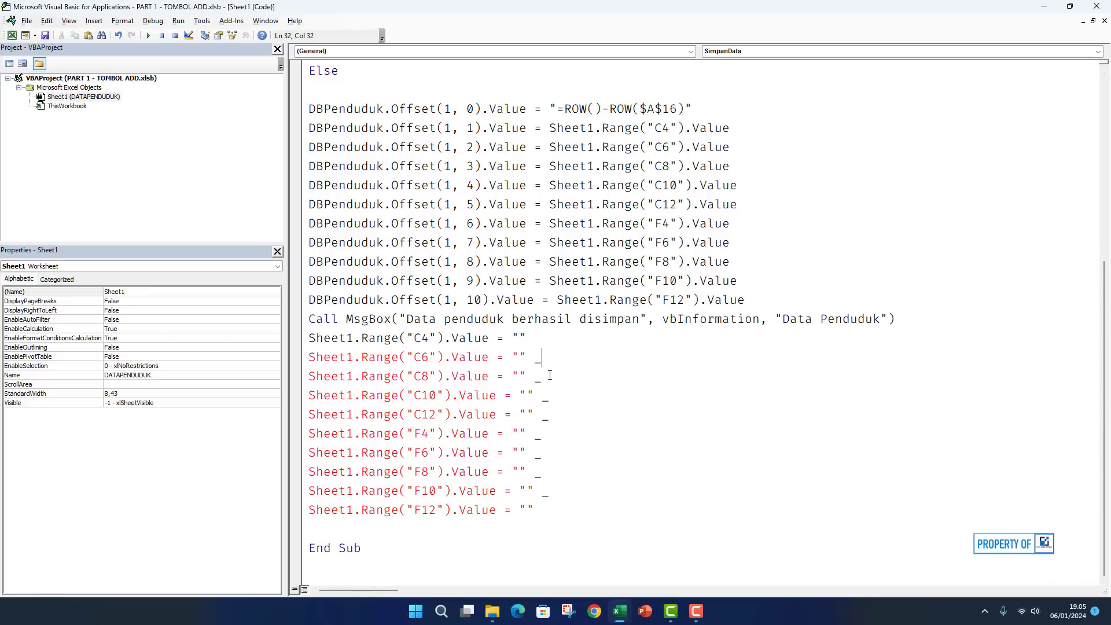
key("BackSpace")
left_click(554, 377)
key("BackSpace")
left_click(554, 401)
key("BackSpace")
left_click(553, 419)
key("BackSpace")
left_click(546, 439)
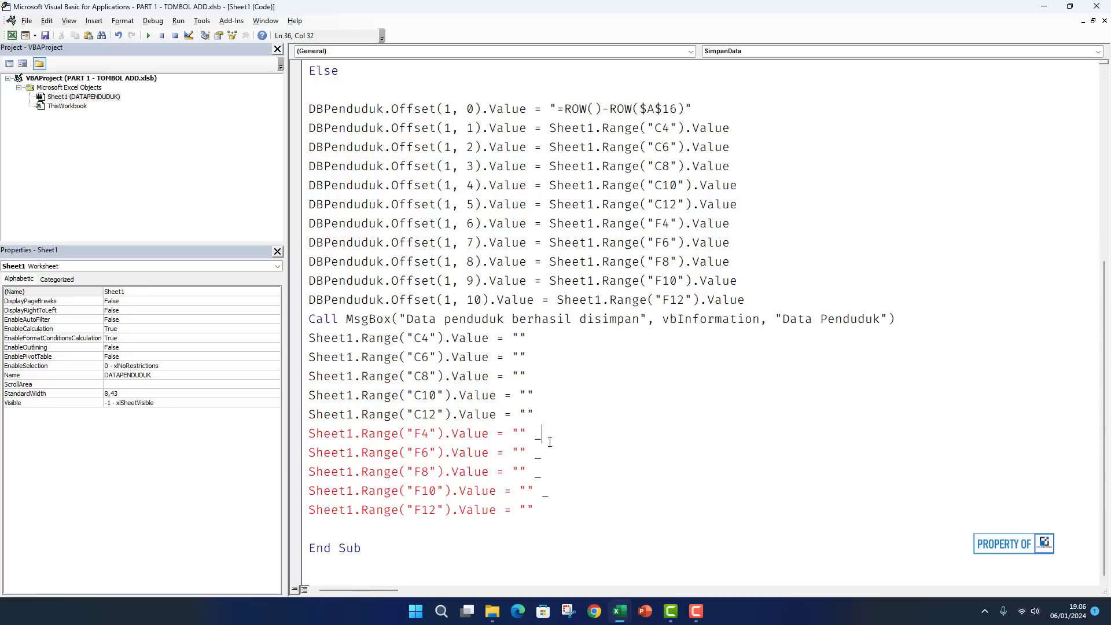
key("BackSpace")
left_click(546, 474)
key("BackSpace")
left_click(549, 490)
left_click(554, 349)
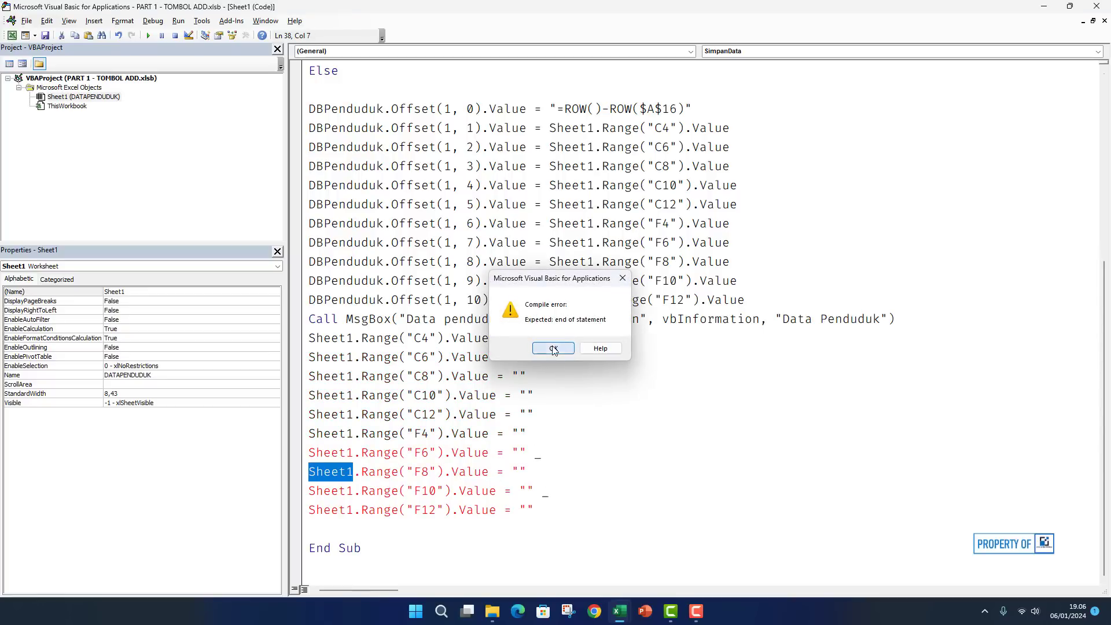
left_click(549, 453)
key("BackSpace")
left_click(548, 491)
key("BackSpace")
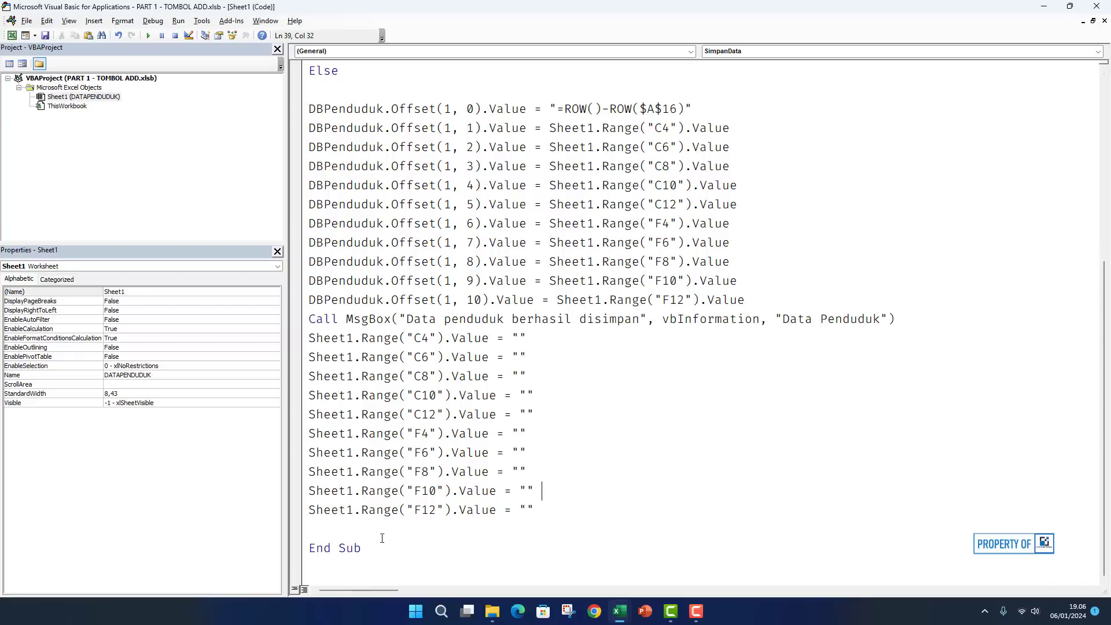
Close the block with End If before End Sub and return to the worksheet at cell G7.
left_click(360, 529)
type("end if")
key("Return")
key("BackSpace")
left_click(438, 472)
scroll(531, 291, "up", 5)
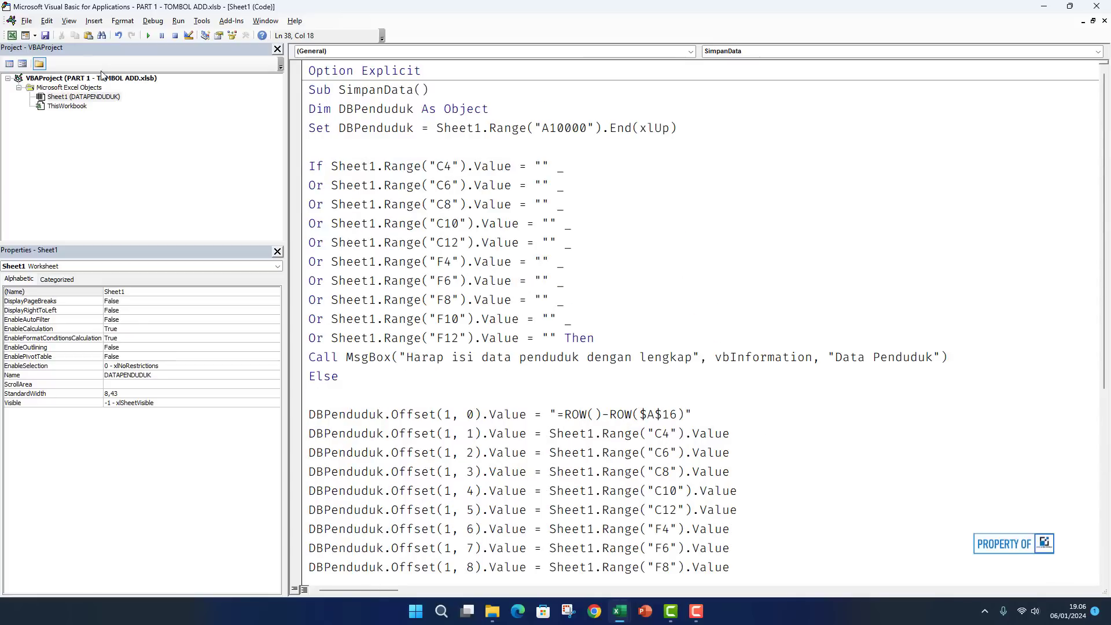
left_click(13, 36)
left_click(741, 196)
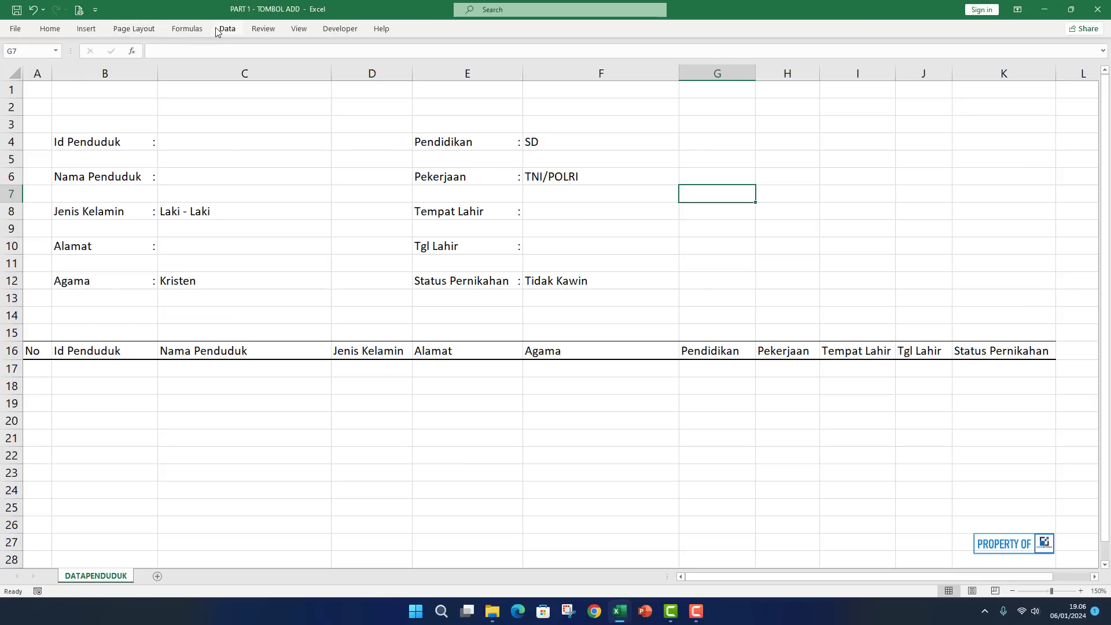
Select the block G4:K12 beside the input form.
left_click(93, 32)
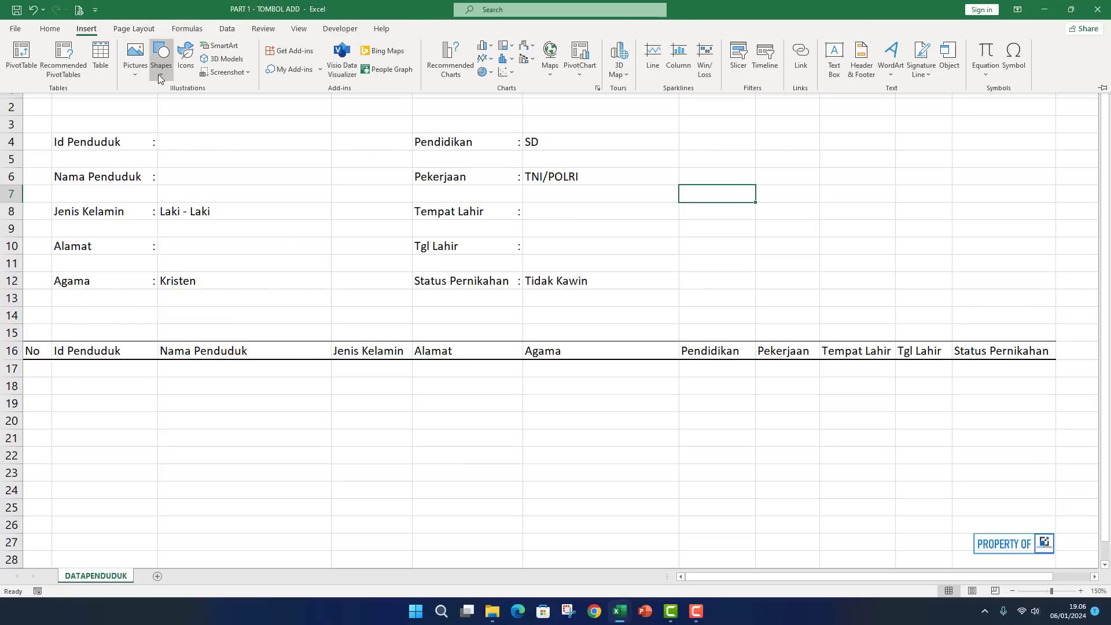
left_click(160, 74)
left_click(822, 192)
left_click_drag(739, 145, 993, 286)
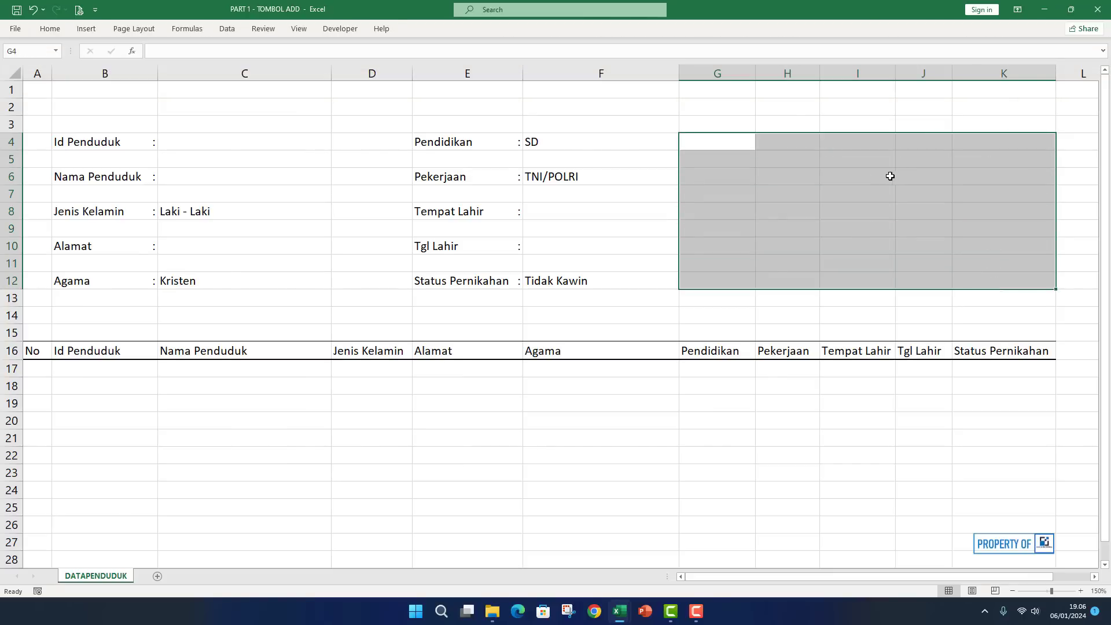
left_click(47, 34)
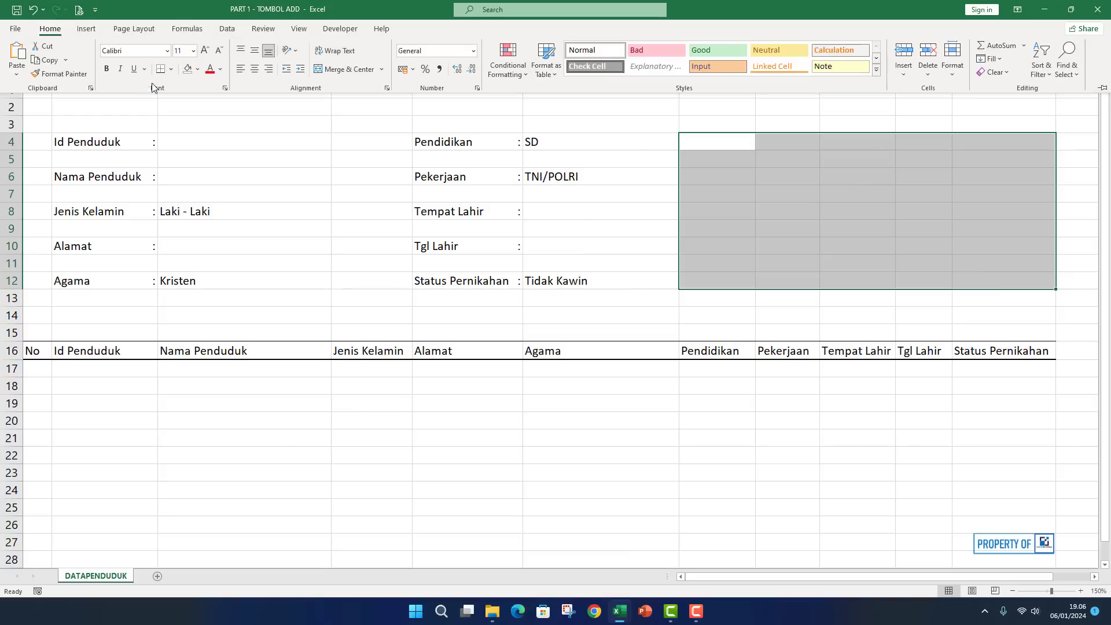
left_click(198, 69)
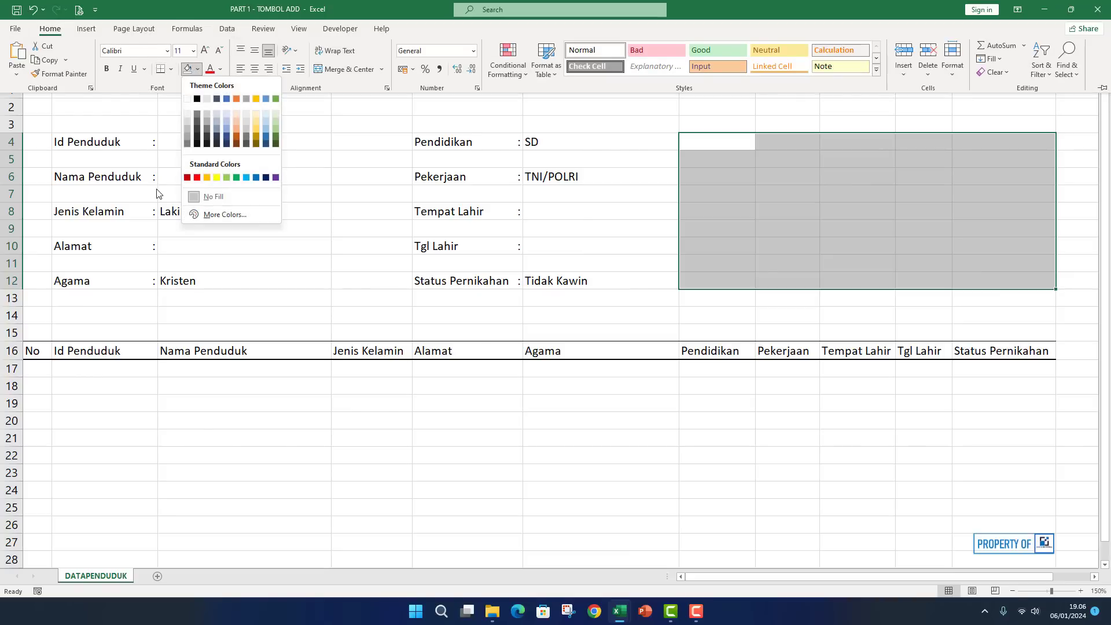
key("Escape")
key("Escape")
Switch the workbook's theme colours to the Violet II scheme.
left_click(138, 34)
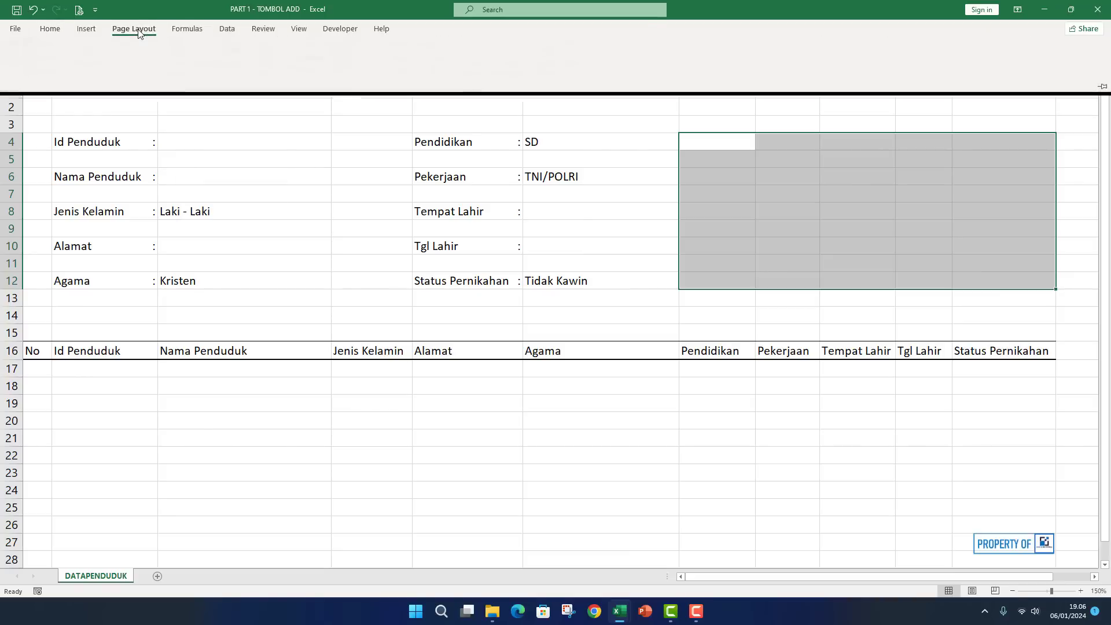
left_click(58, 47)
left_click(60, 50)
left_click(61, 49)
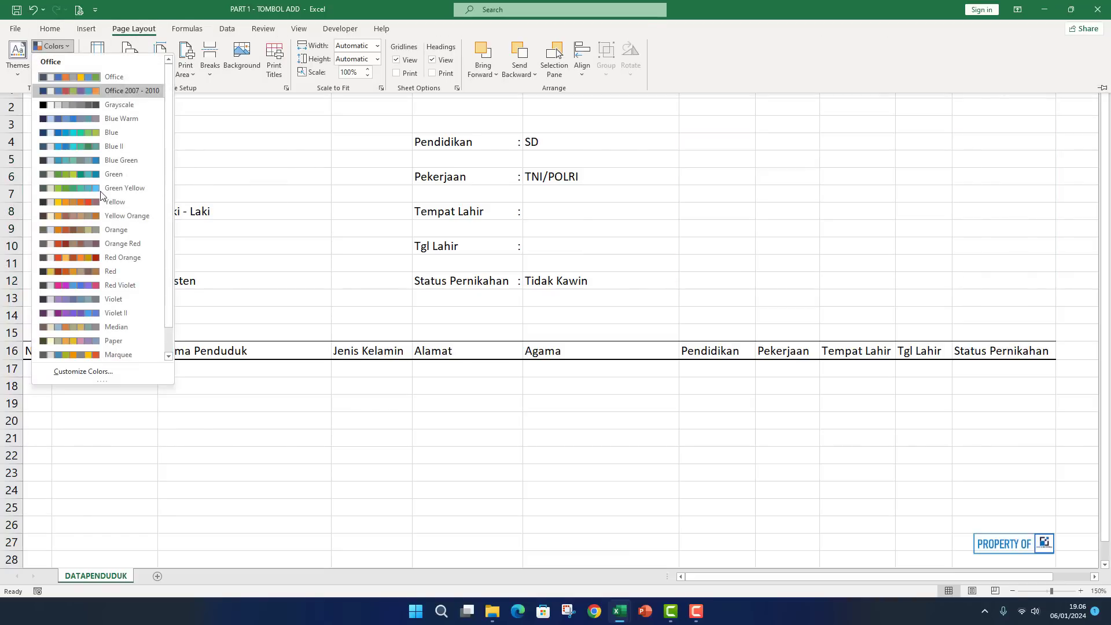
scroll(93, 231, "down", 2)
left_click(106, 338)
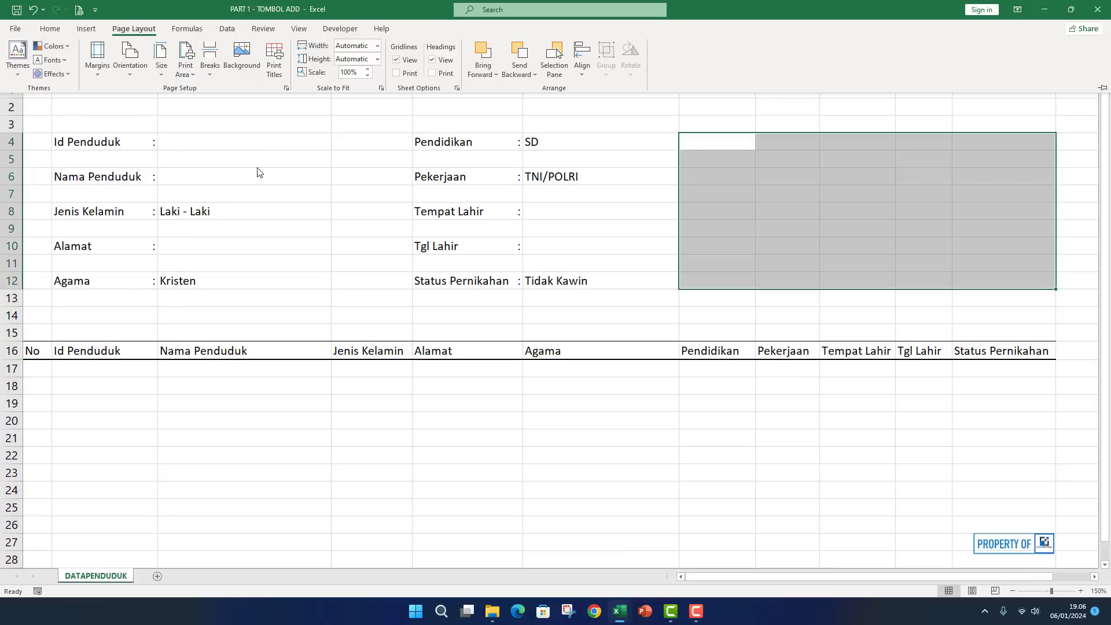
left_click(53, 30)
left_click(198, 70)
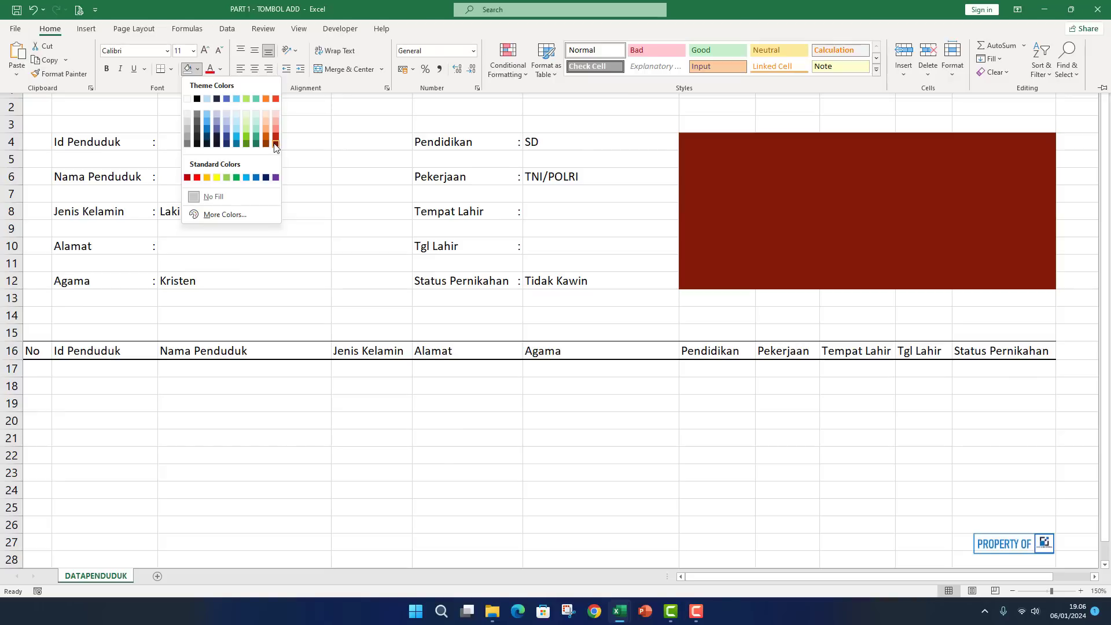
left_click(145, 34)
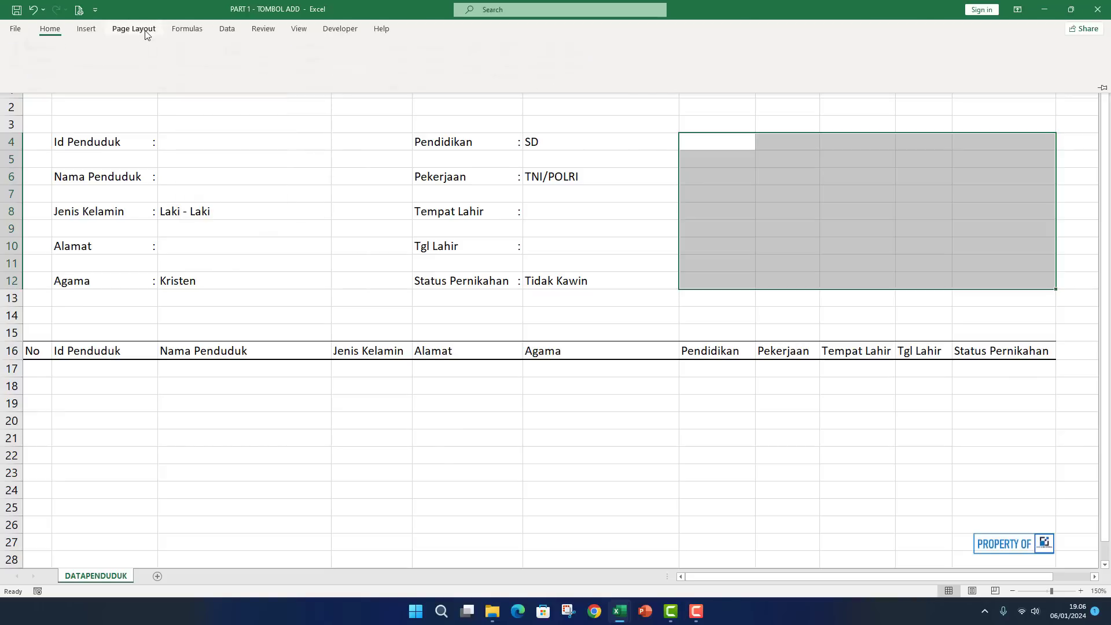
left_click(52, 46)
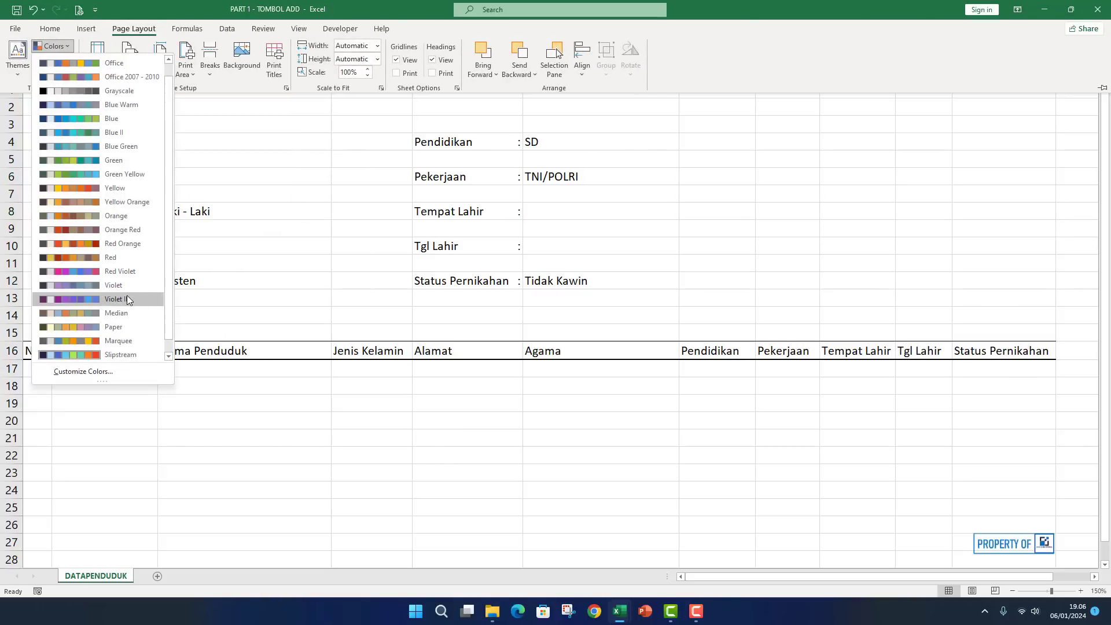
left_click(127, 299)
Fill the G4:K12 range with dark purple from the Violet II palette.
left_click(50, 28)
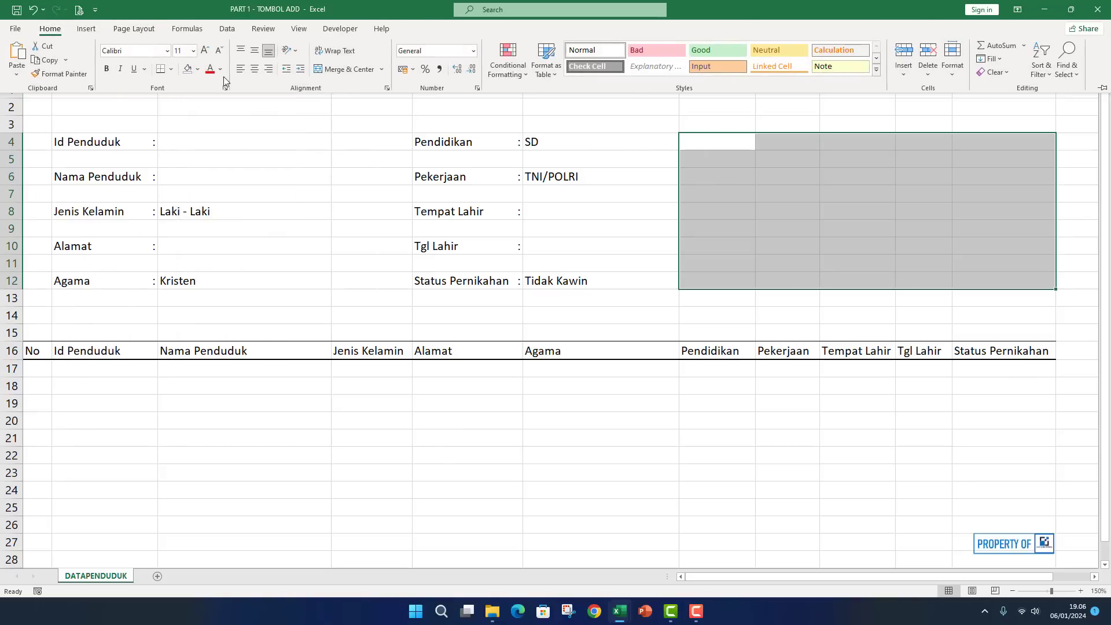
left_click(197, 69)
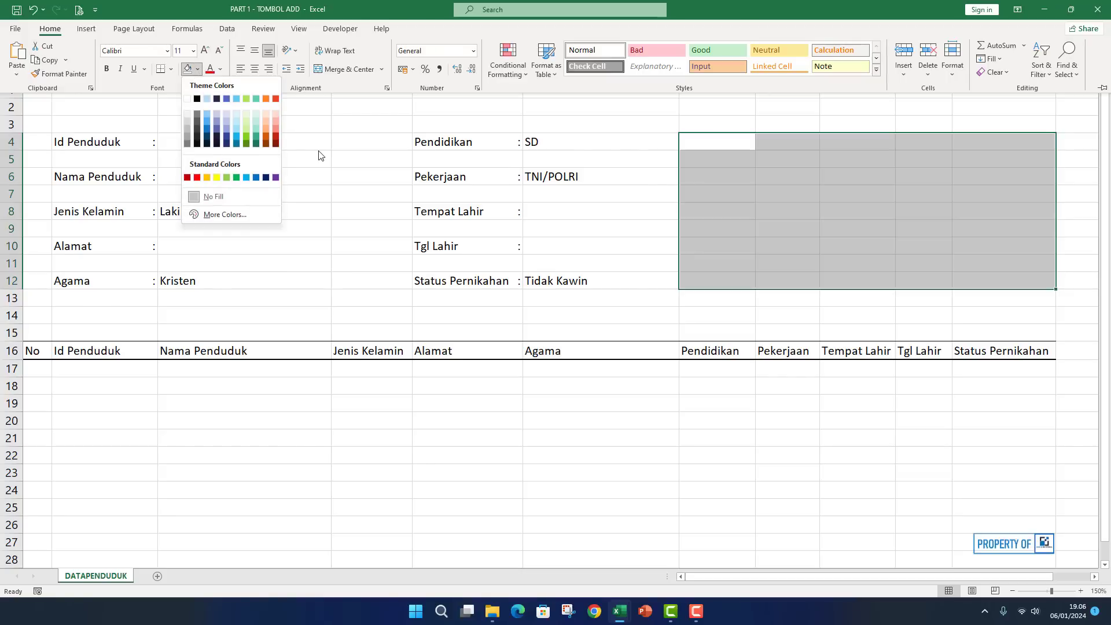
key("Escape")
key("Escape")
left_click(181, 30)
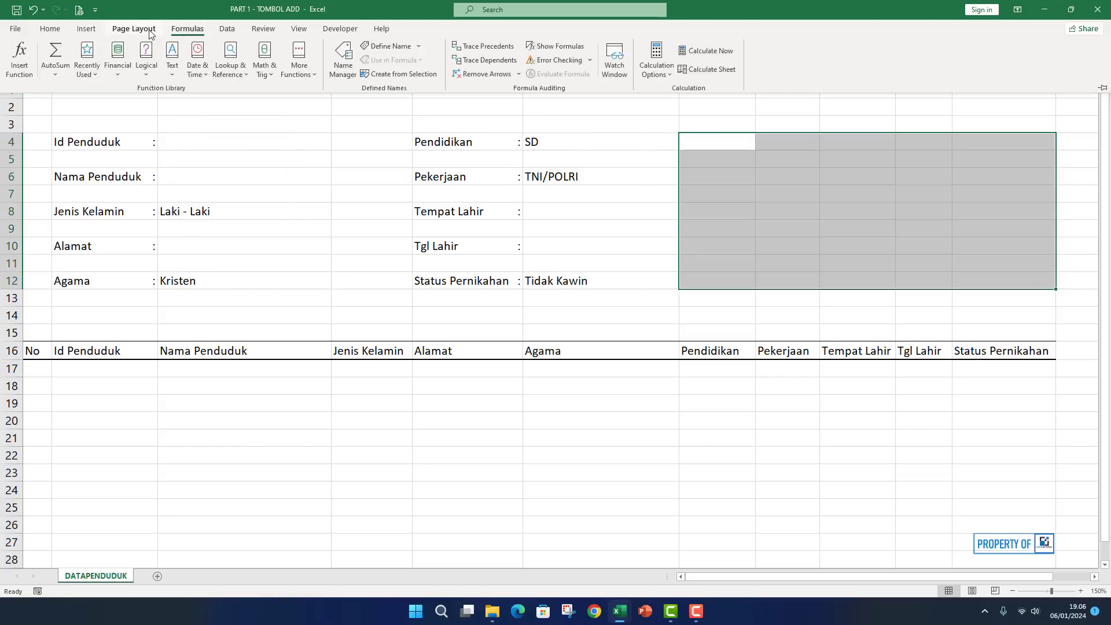
left_click(150, 30)
left_click(69, 45)
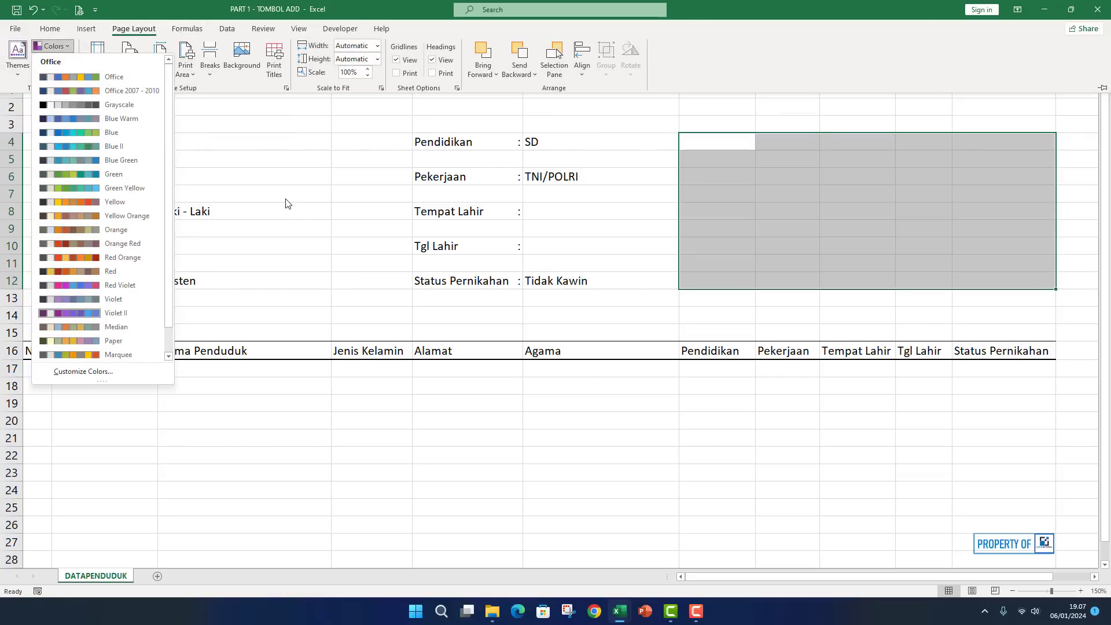
key("Escape")
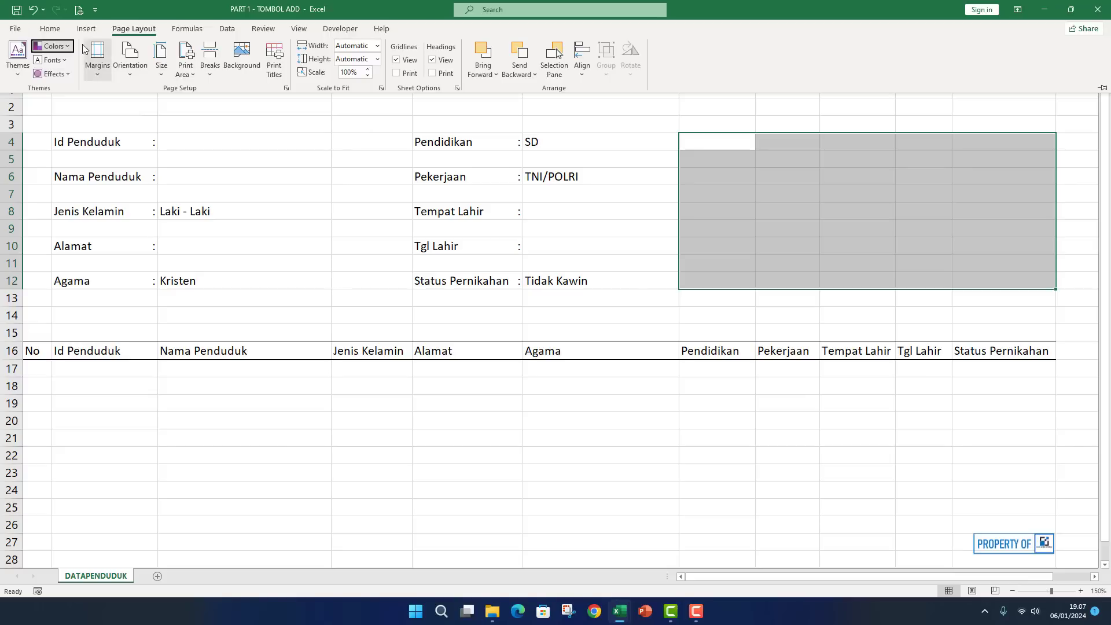
left_click(49, 28)
left_click(198, 70)
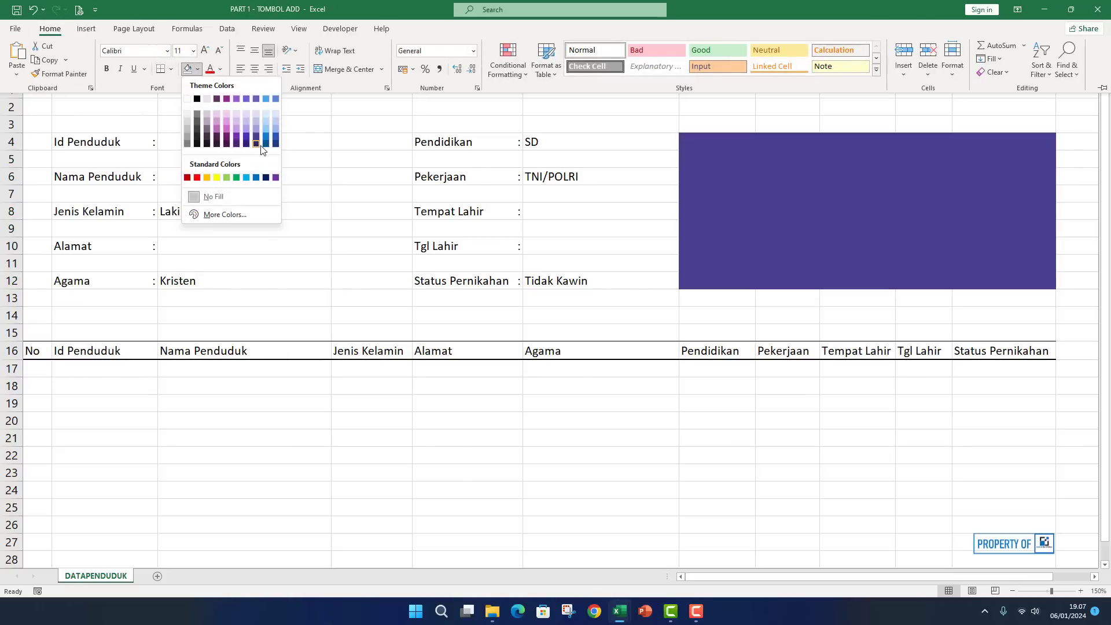
left_click(256, 146)
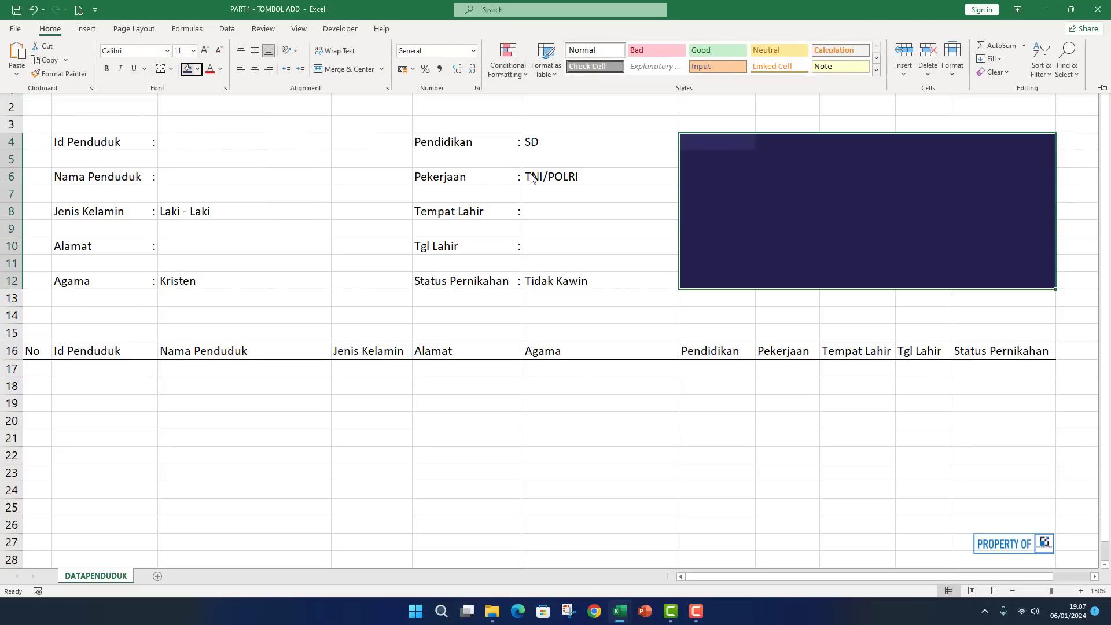
left_click(636, 165)
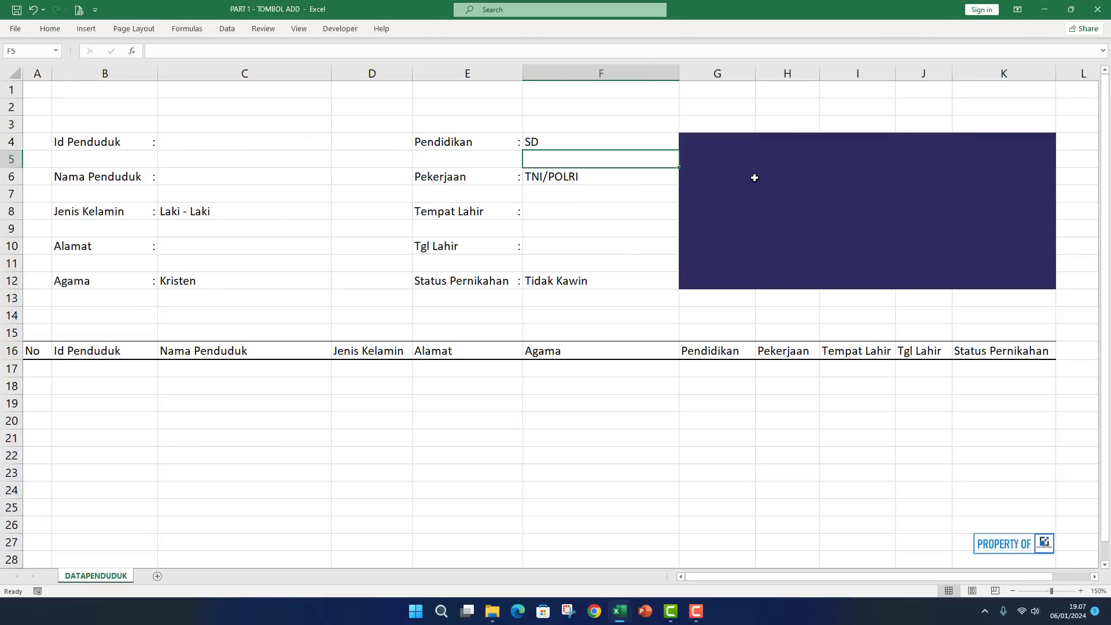
Fill G3's blank format down to G12 so the purple panel covers only H–K.
left_click(743, 131)
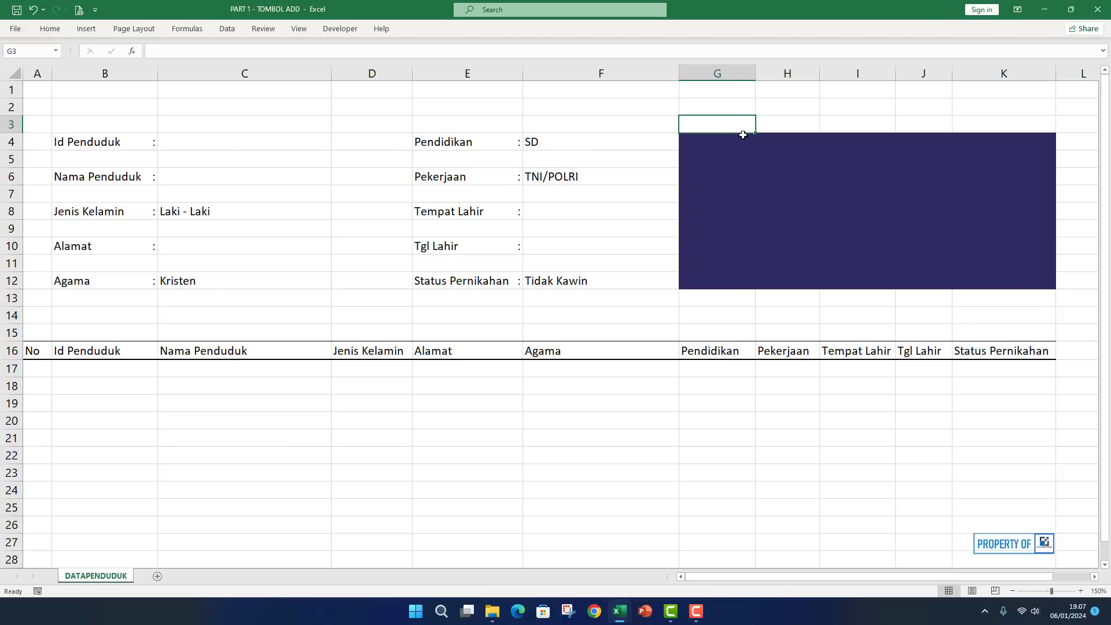
left_click_drag(756, 134, 726, 289)
left_click(844, 198)
left_click(857, 122)
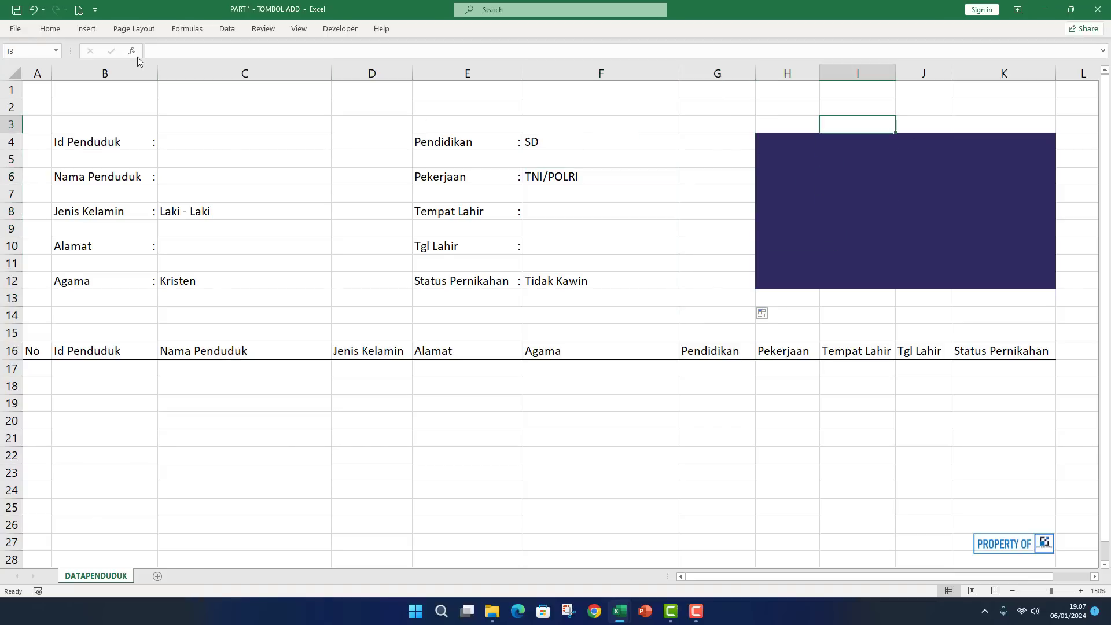
Draw a rounded rectangle on the purple panel and resize it into a wide flat button.
left_click(96, 31)
left_click(161, 57)
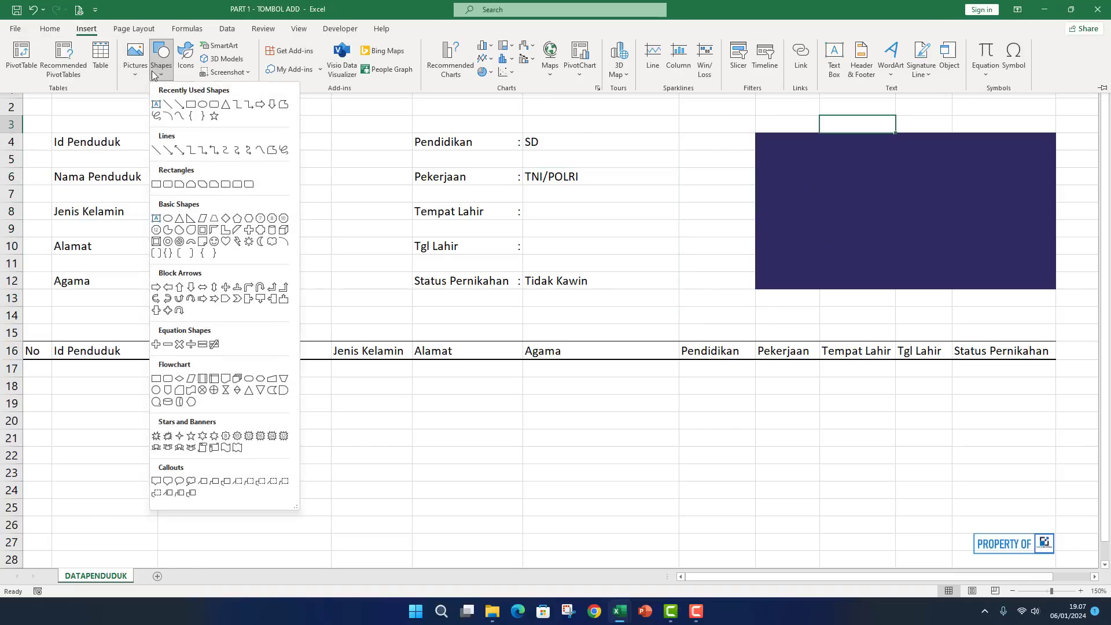
left_click(203, 104)
left_click(813, 163)
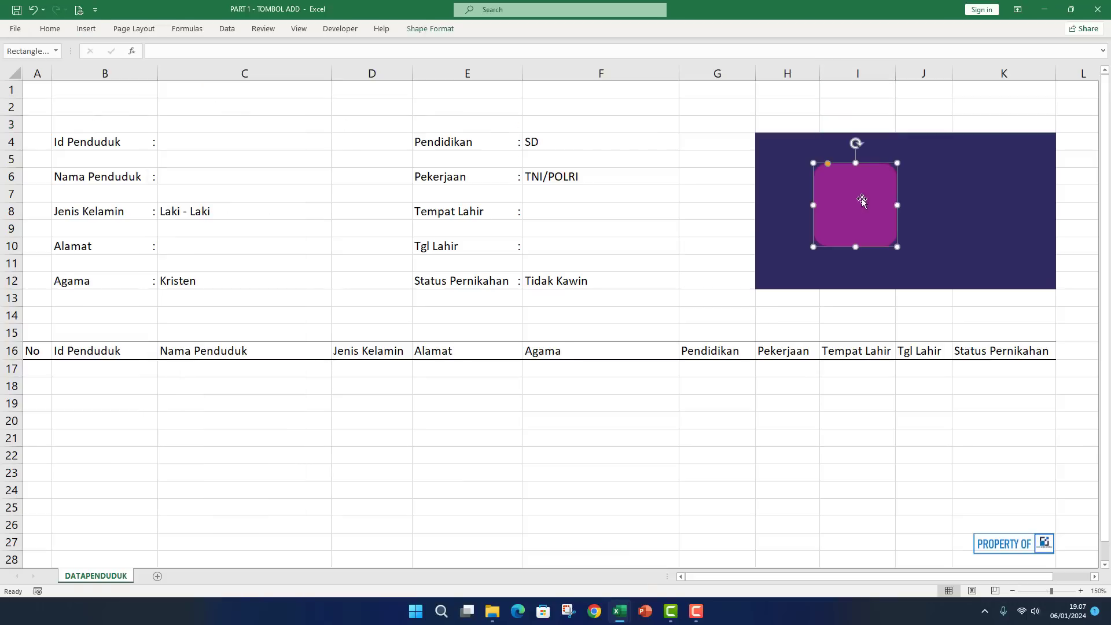
left_click_drag(900, 243, 831, 160)
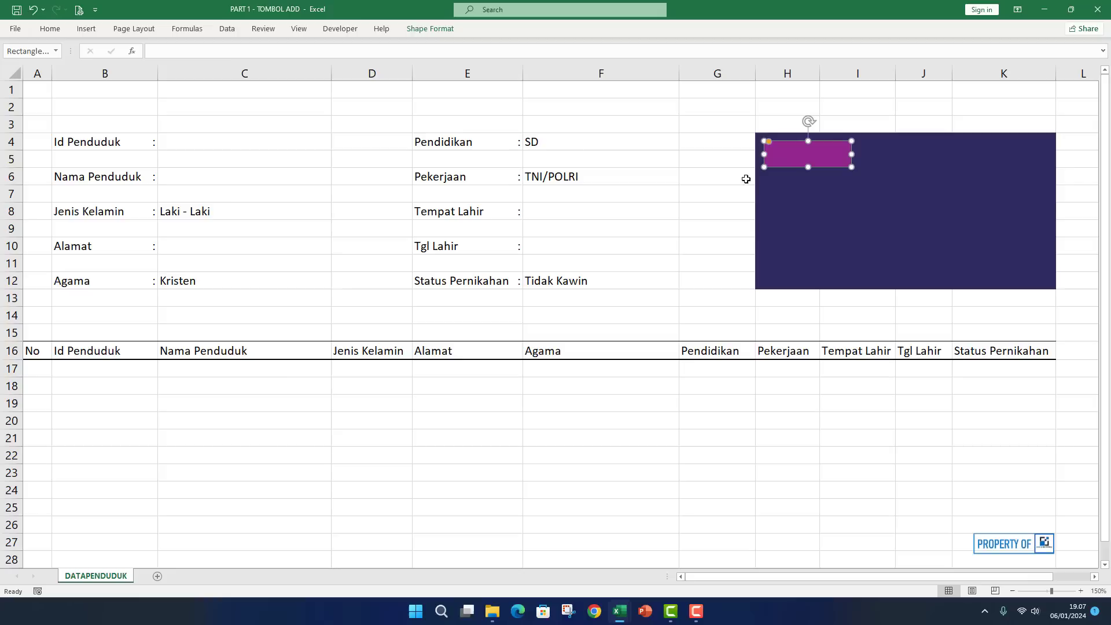
Give the button a lavender fill with no outline.
left_click(414, 28)
left_click(419, 49)
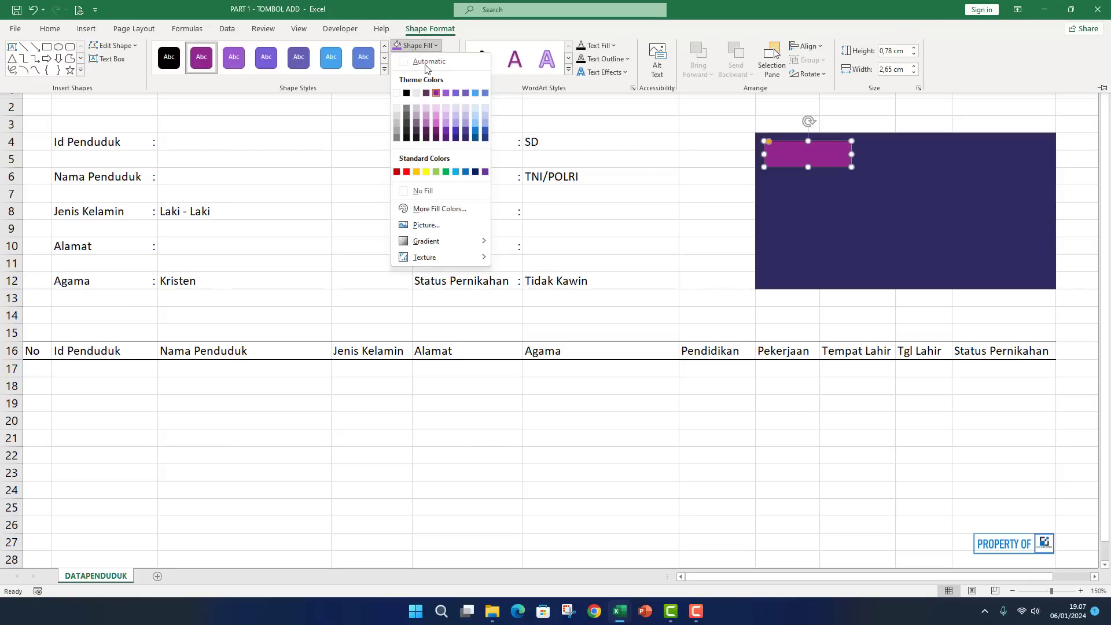
left_click(458, 124)
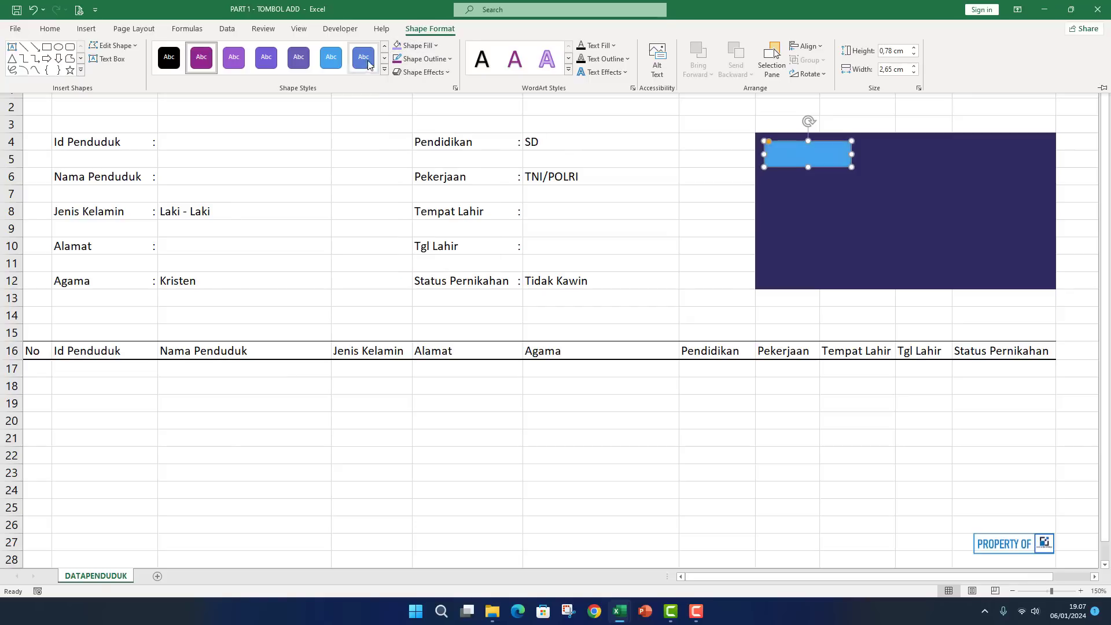
left_click(425, 59)
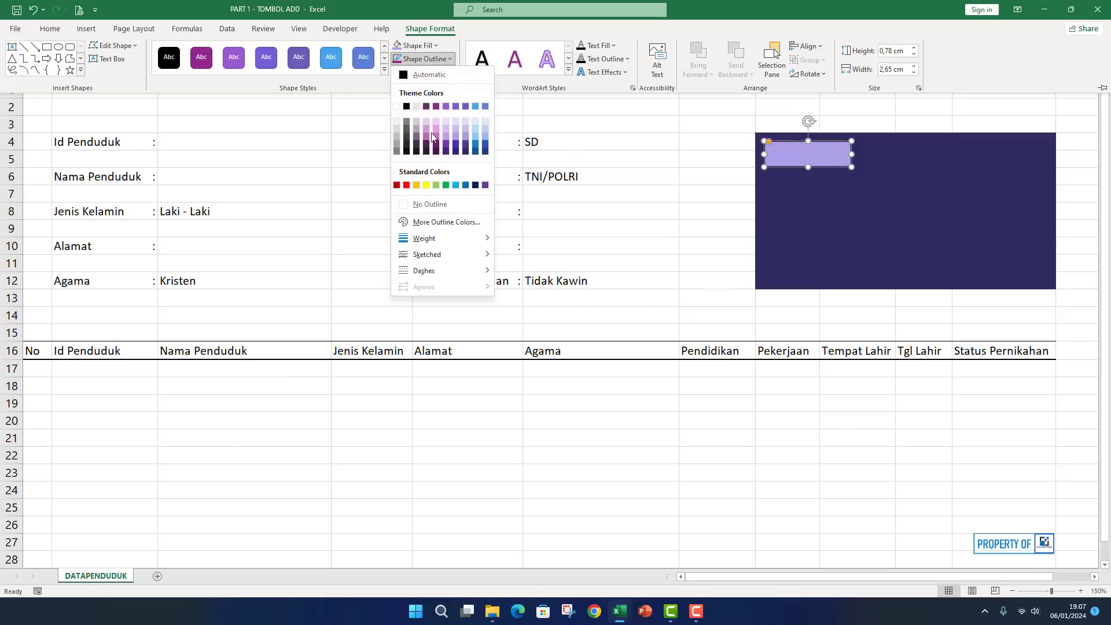
left_click(446, 206)
left_click(720, 146)
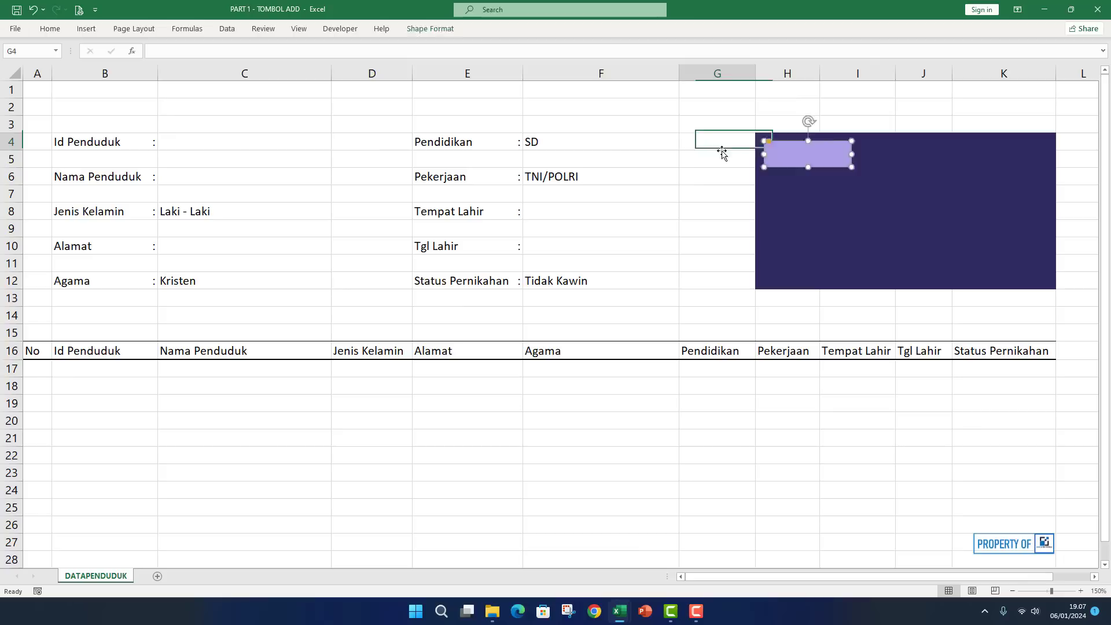
Label the button 'Add Data'.
right_click(802, 155)
left_click(843, 237)
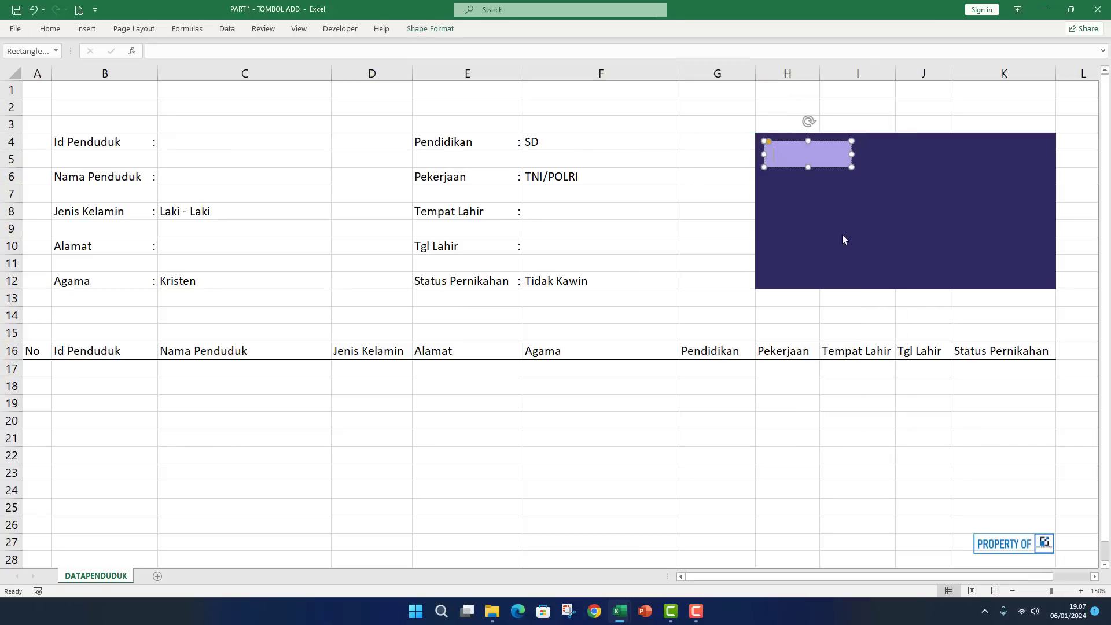
type("Add Data")
left_click(751, 205)
Centre the Add Data label horizontally and vertically on the button.
left_click(806, 163)
left_click(49, 30)
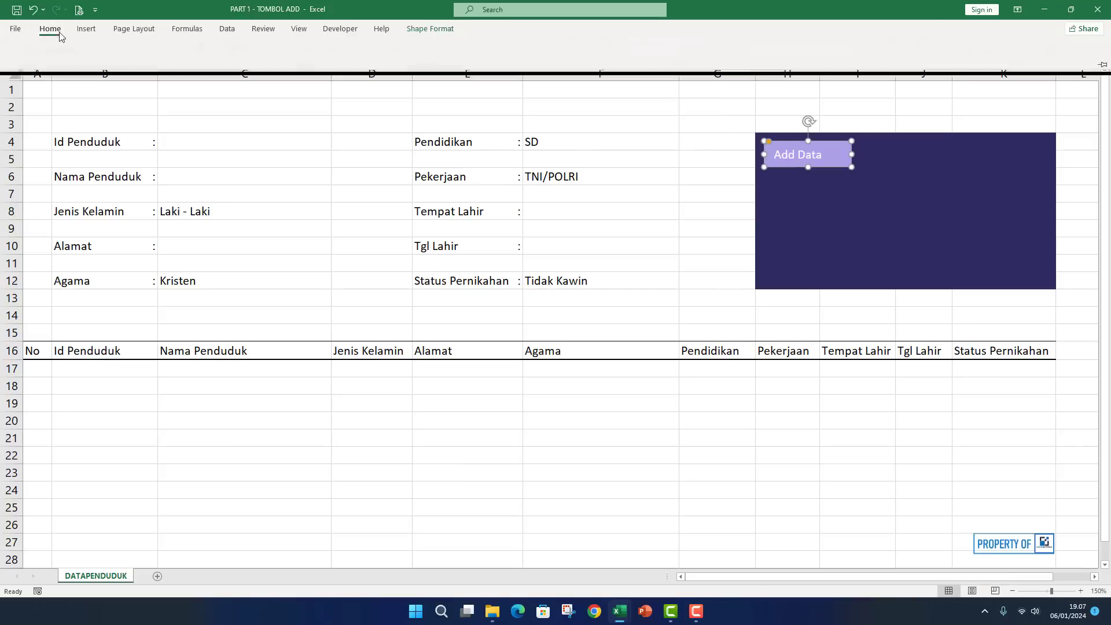
left_click(254, 70)
left_click(255, 56)
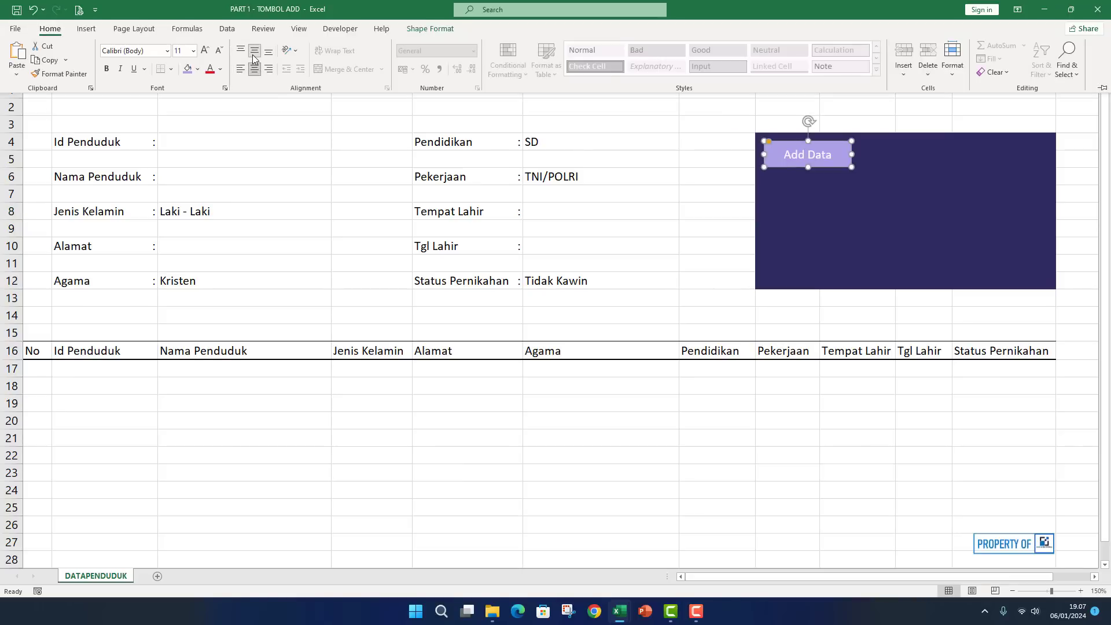
left_click(526, 163)
left_click(707, 156)
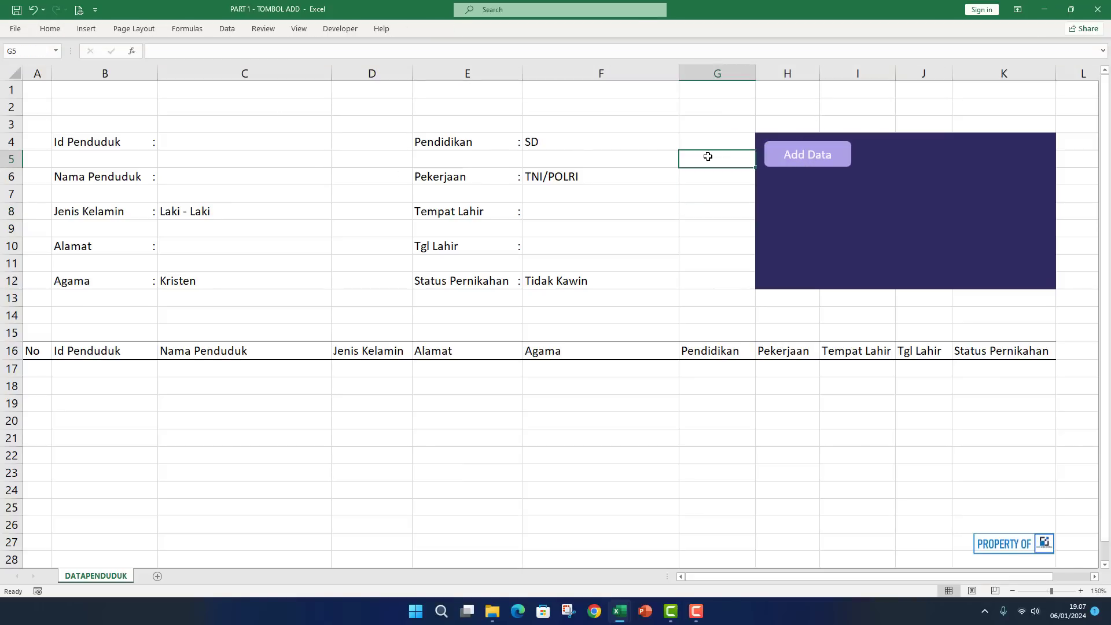
left_click(810, 167)
left_click(372, 157)
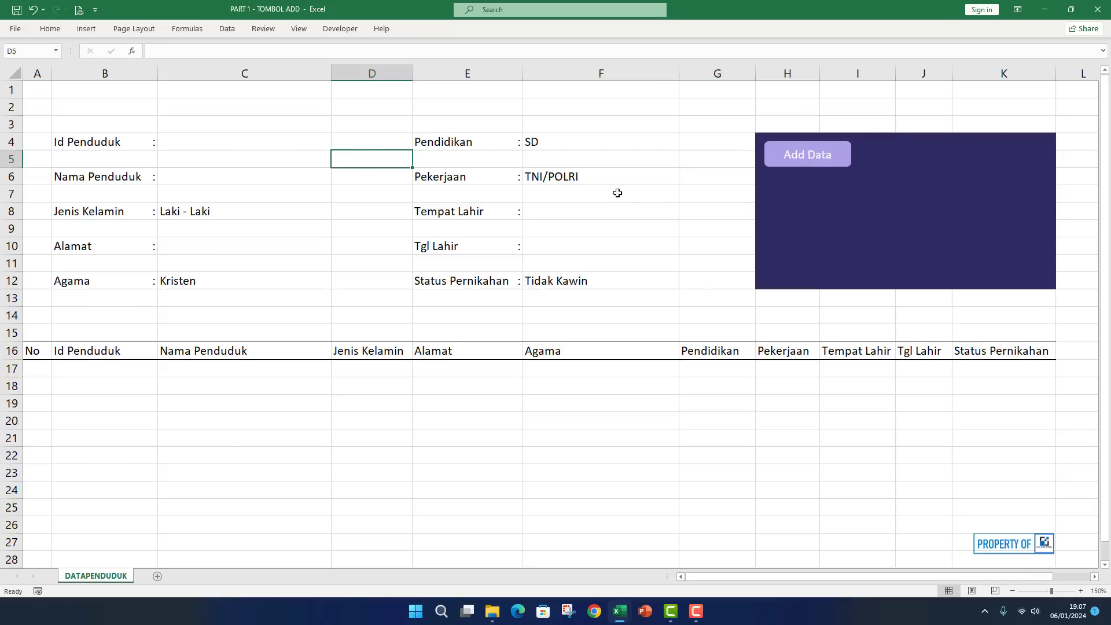
left_click(635, 202)
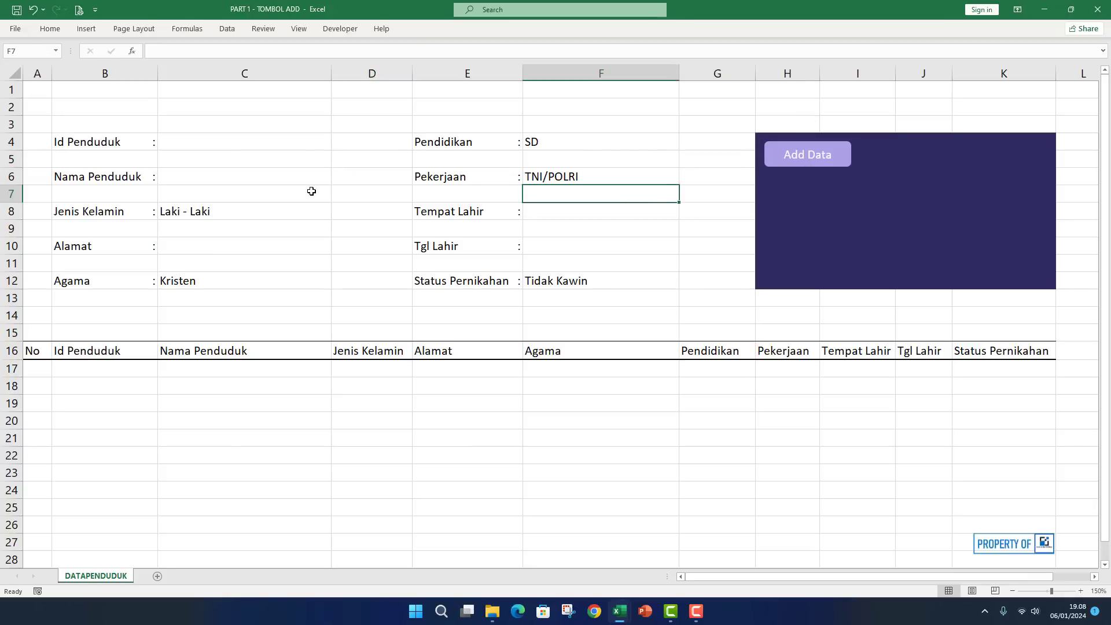
left_click(814, 168)
left_click(676, 164)
left_click(701, 172)
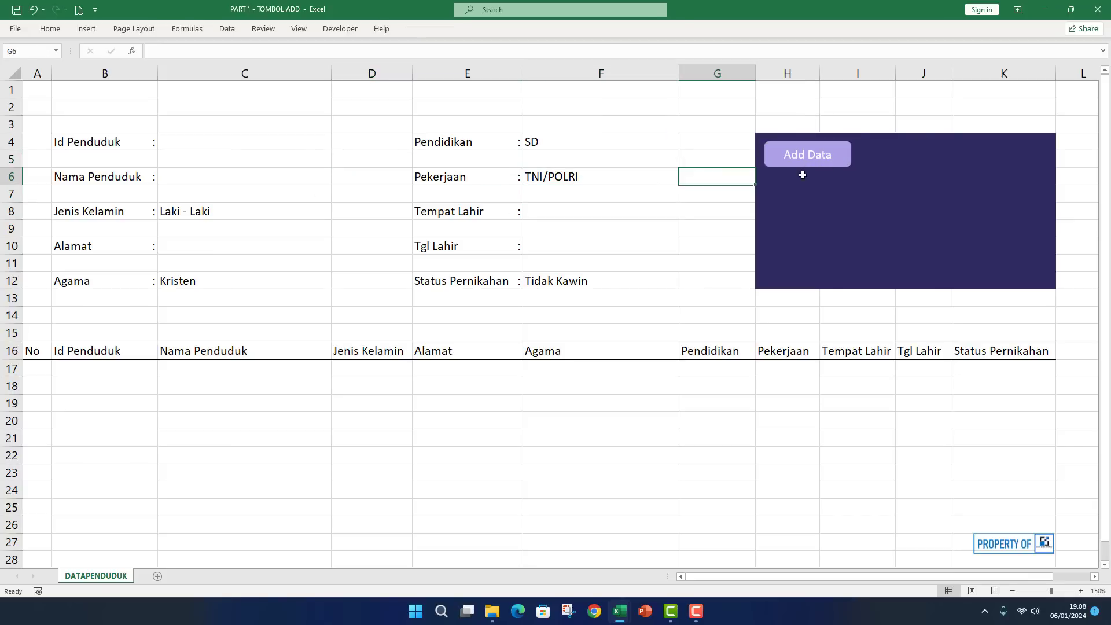
left_click(902, 194)
left_click(833, 233)
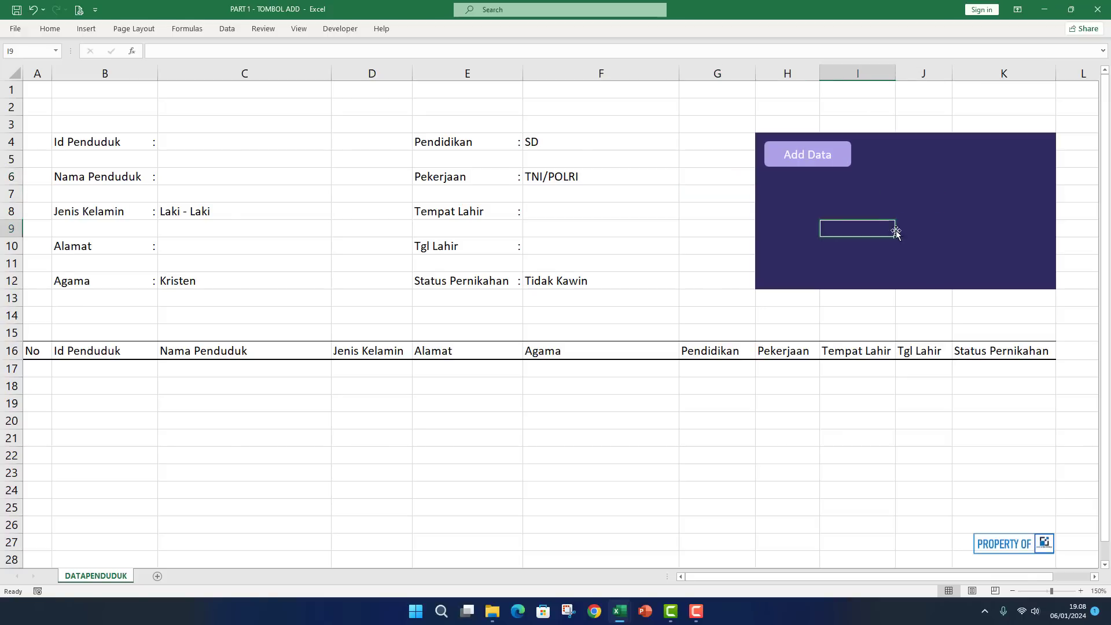
Assign the Sheet1.SimpanData macro to the Add Data shape.
right_click(841, 156)
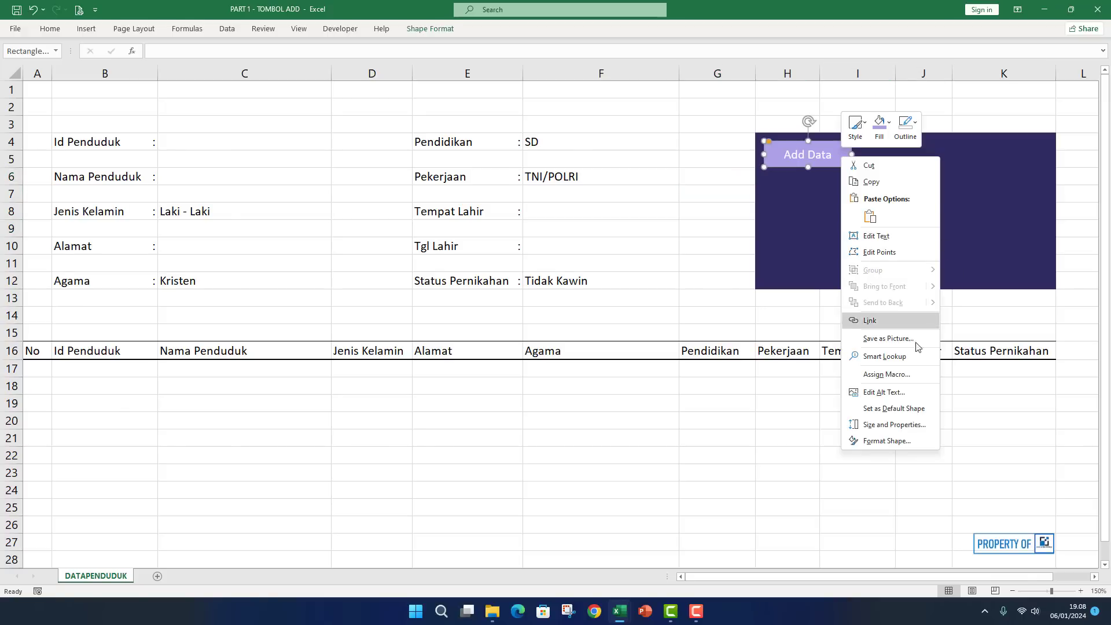
left_click(895, 375)
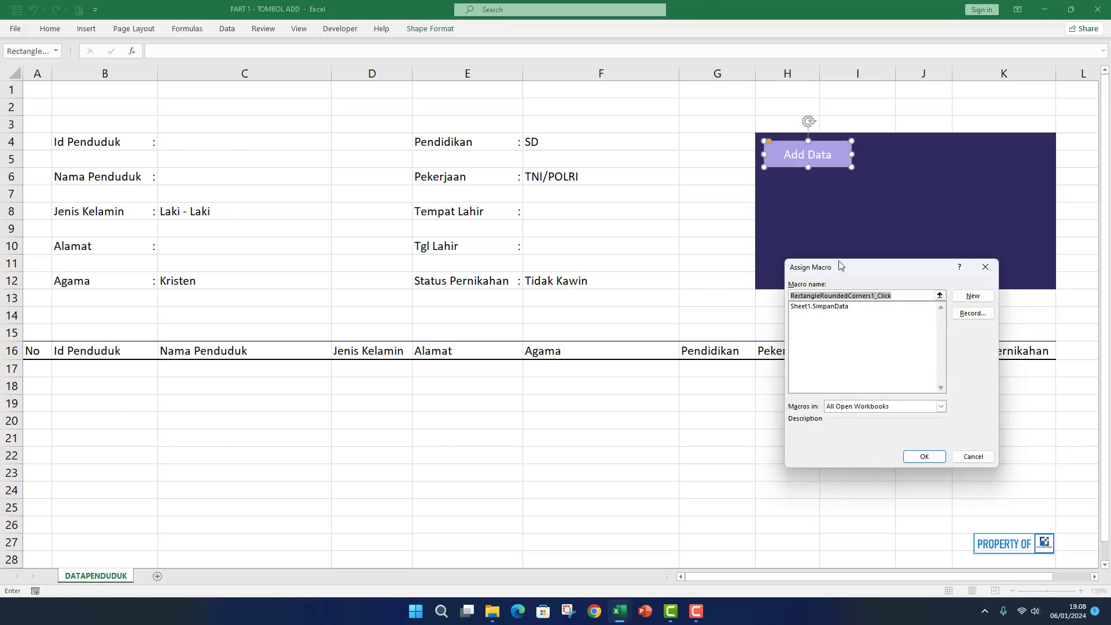
left_click_drag(840, 265, 769, 198)
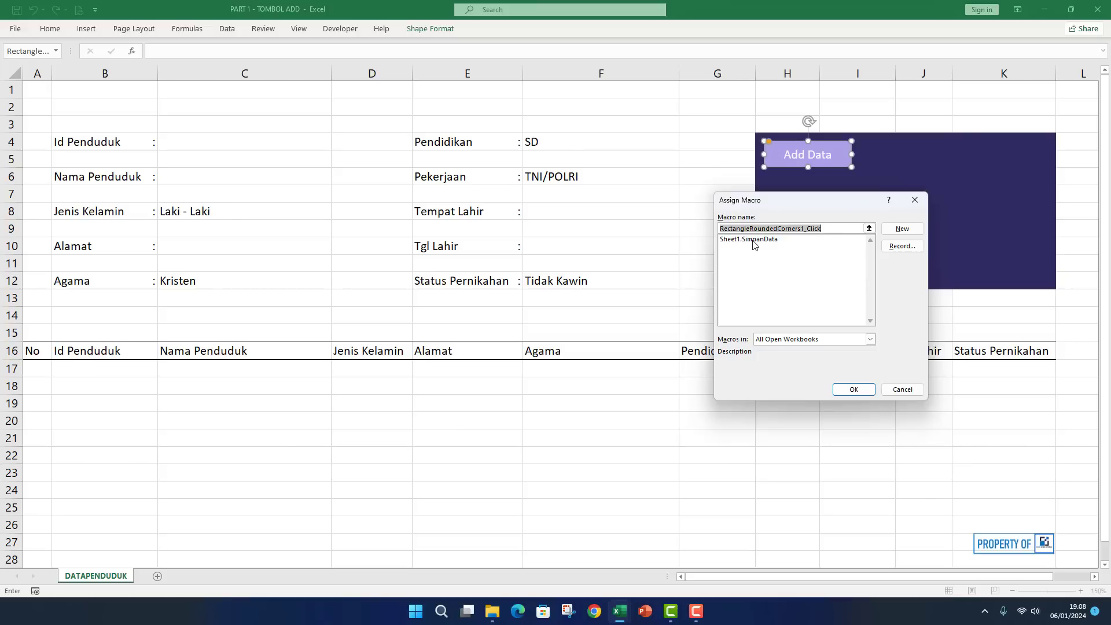
left_click(754, 240)
left_click(851, 385)
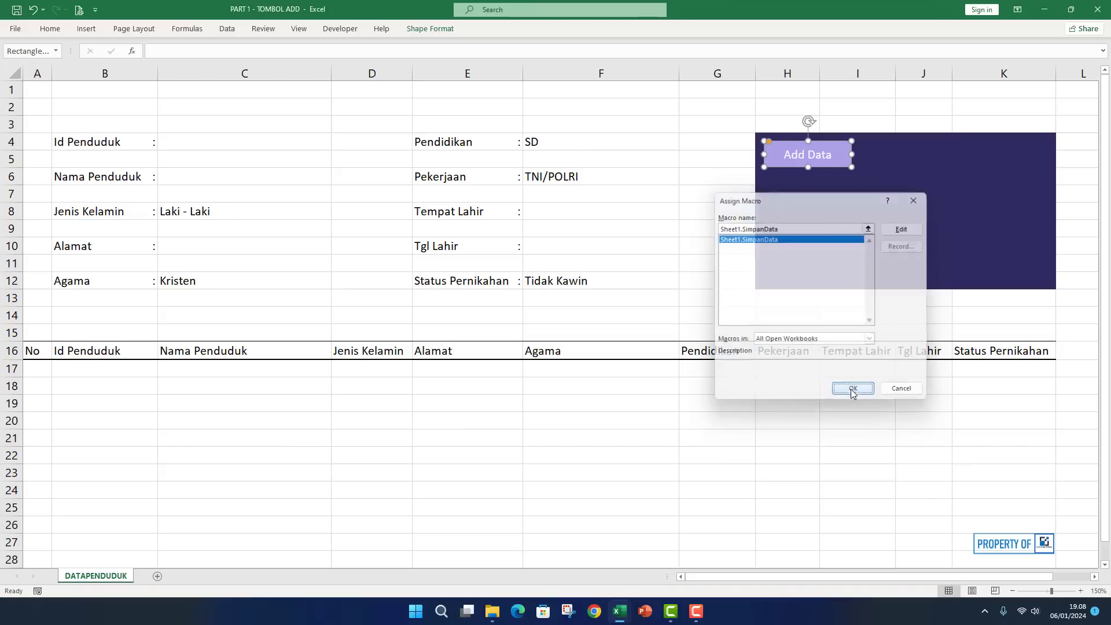
left_click(863, 325)
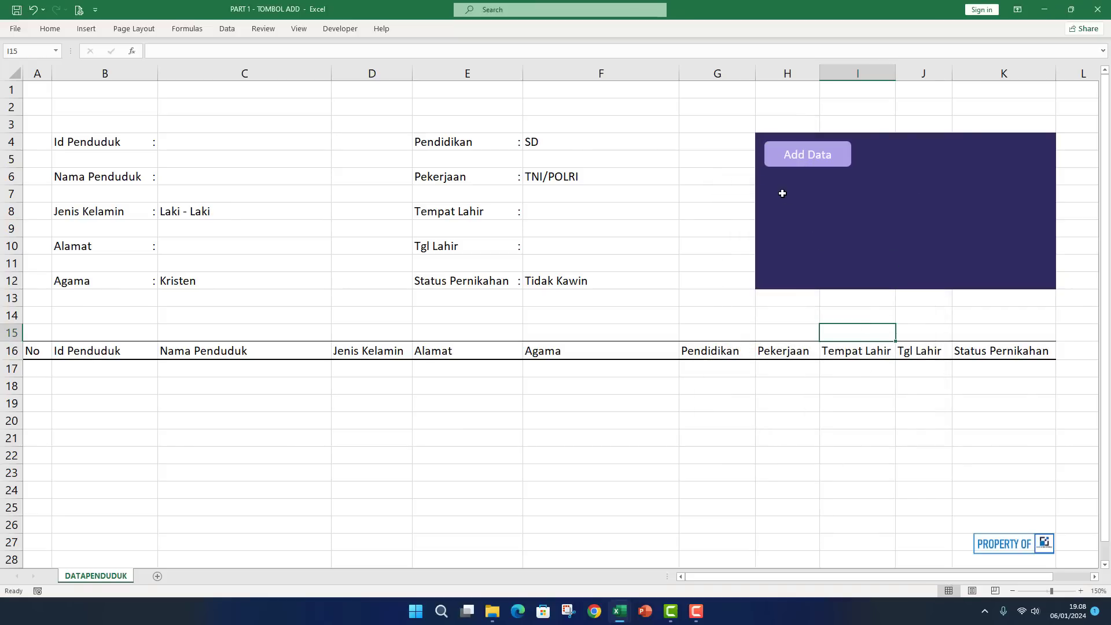
Run Add Data on the empty form and dismiss the incomplete-data warning.
left_click(816, 157)
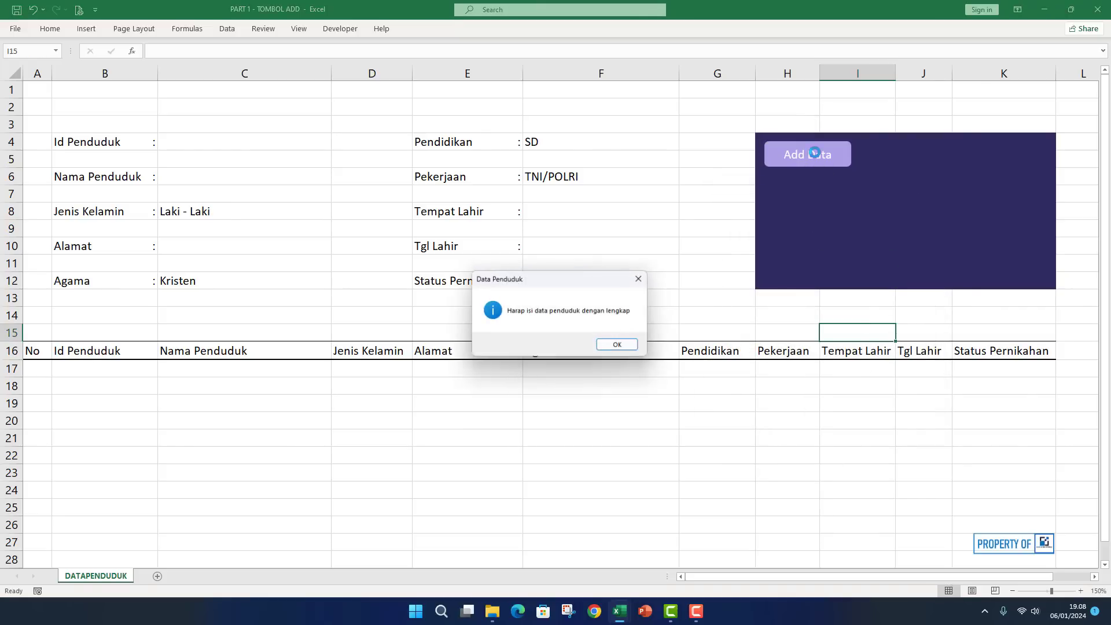
left_click_drag(591, 277, 588, 186)
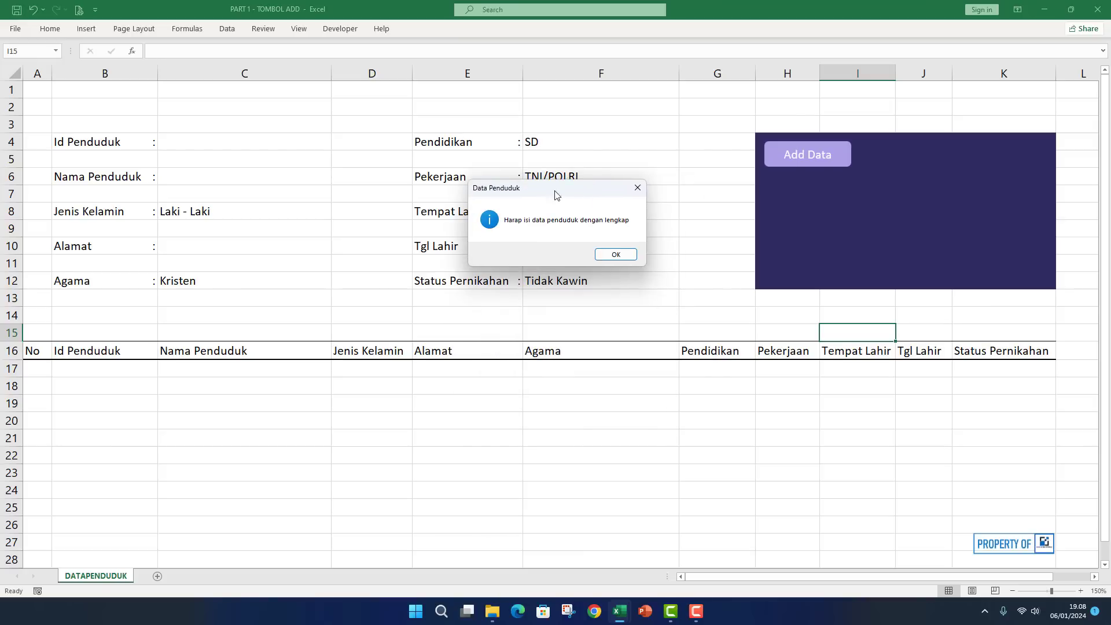
left_click(616, 256)
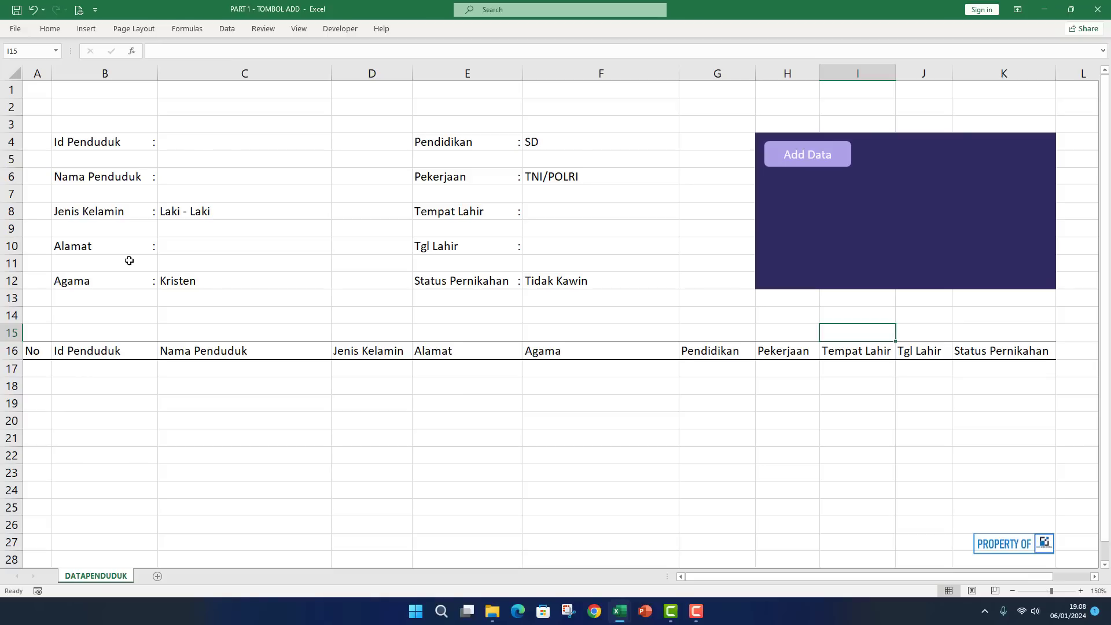
Enter the resident's ID, full name and address in C4, C6 and C10.
left_click(199, 144)
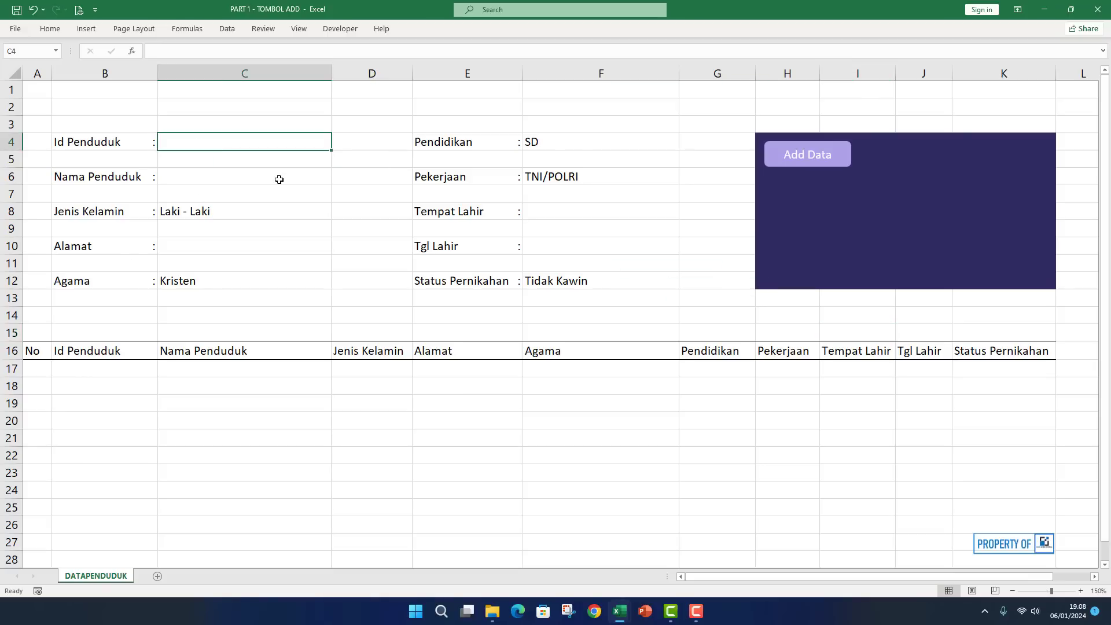
type("ID-1230001")
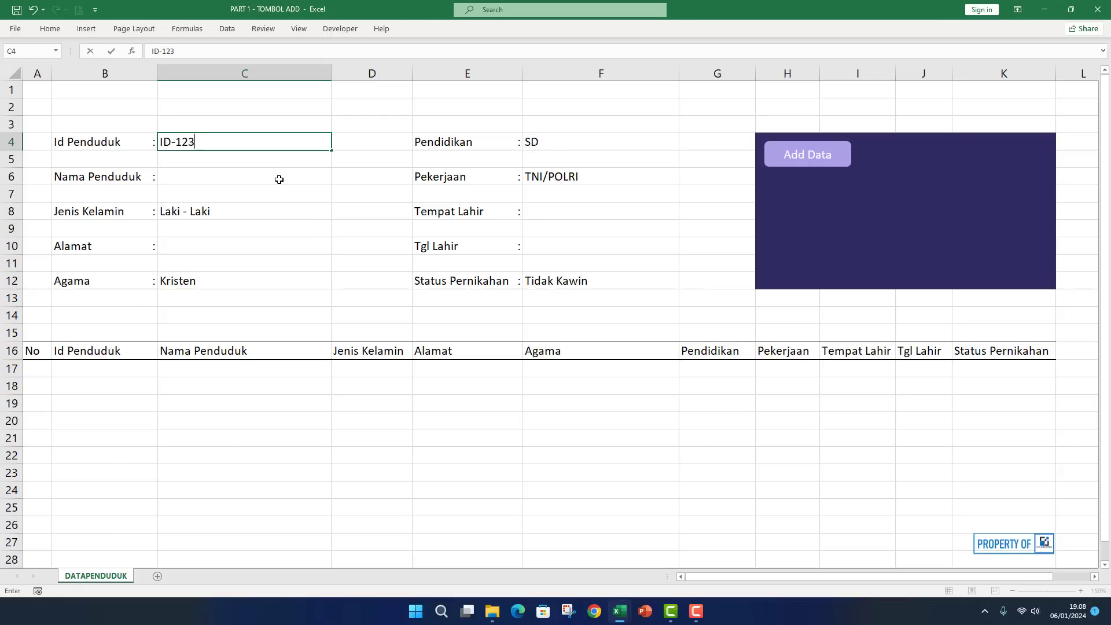
key("Return")
key("Return")
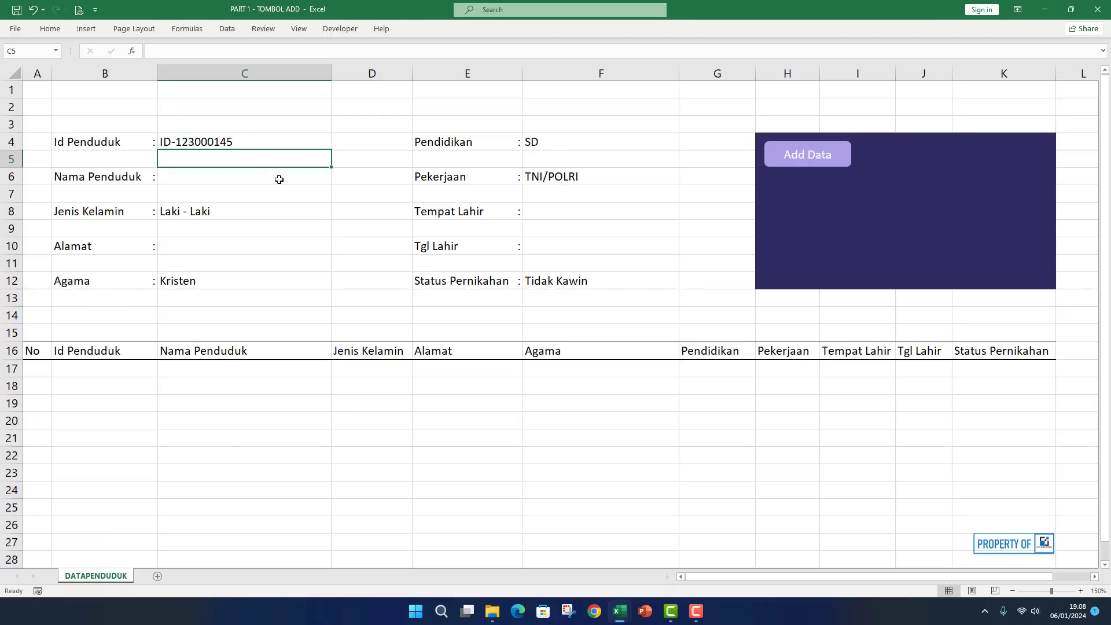
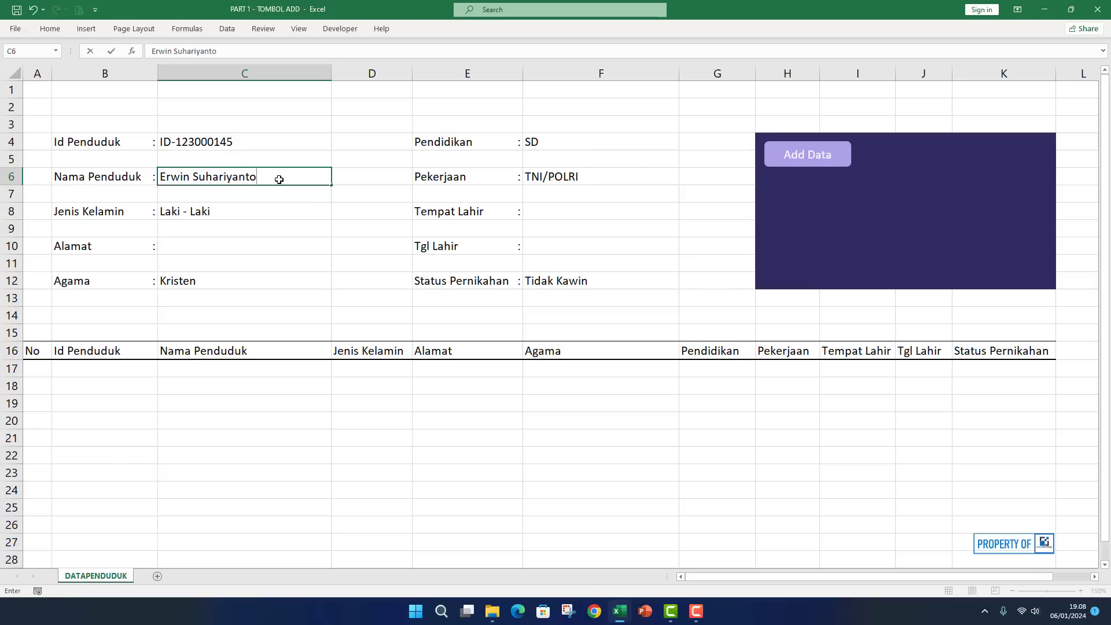
key("Return")
key("Return")
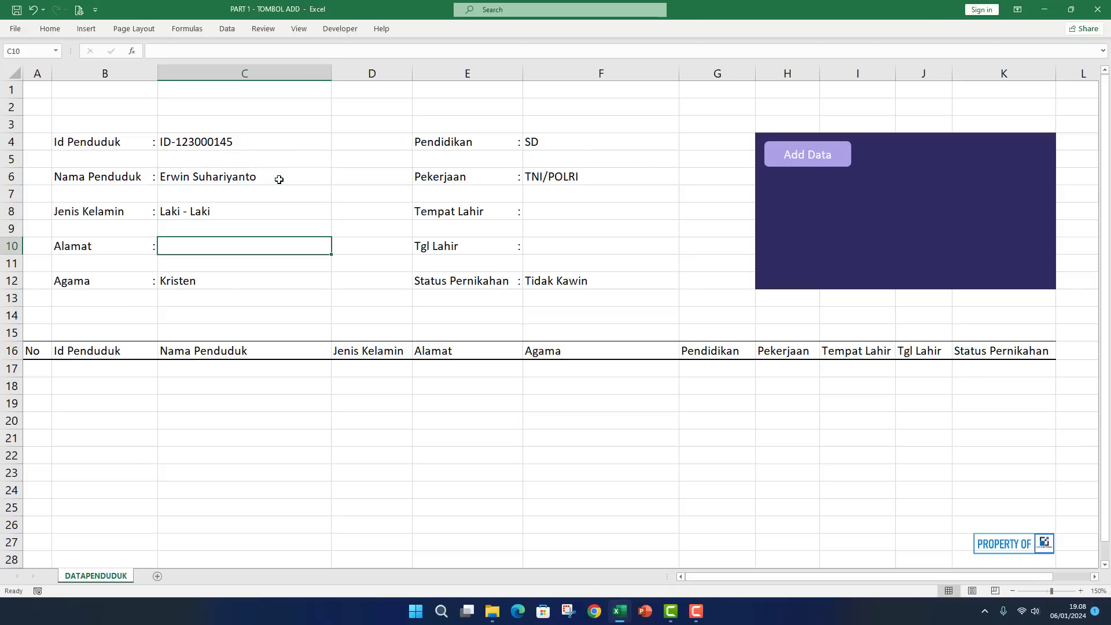
type("Pa")
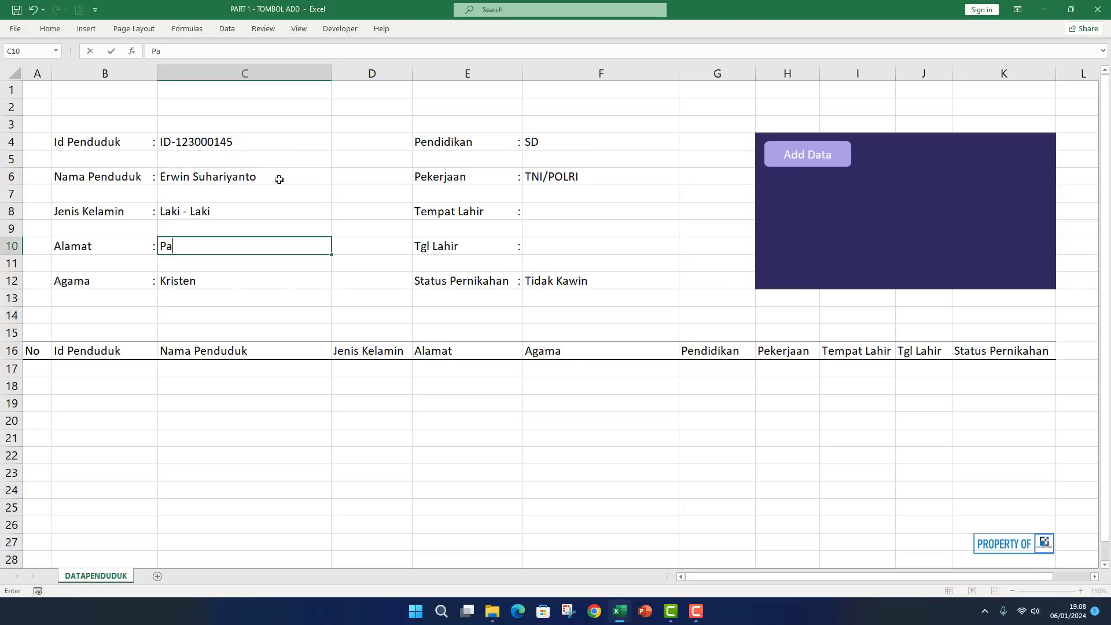
type("langka raya")
key("BackSpace")
key("BackSpace")
key("BackSpace")
type("Raya")
key("Return")
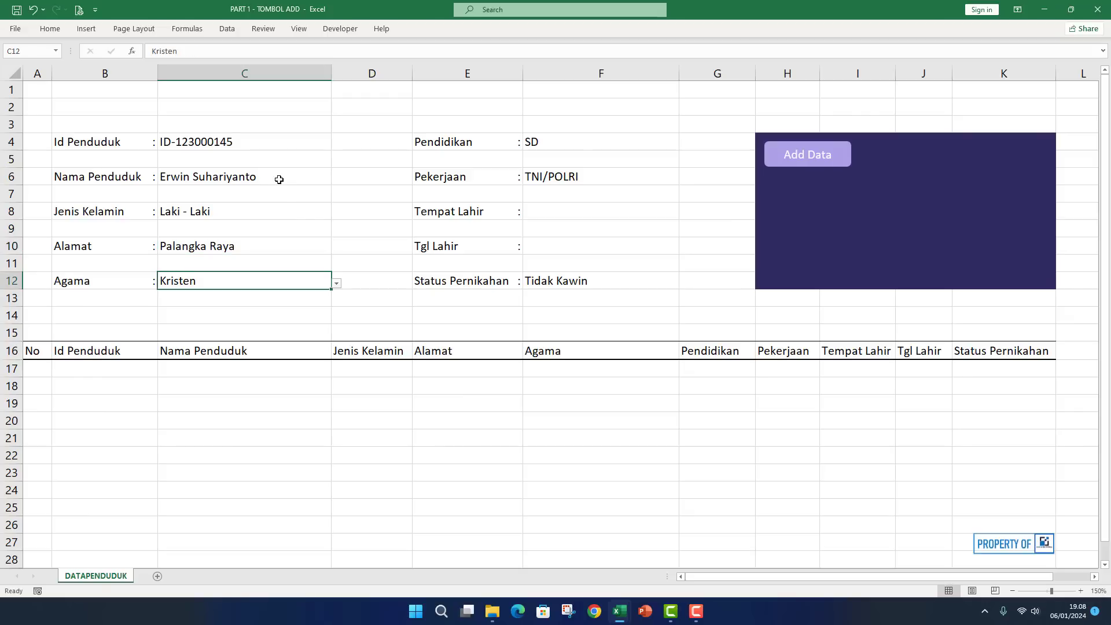
Choose religion Islam, education SMP and occupation Petani from the dropdowns.
left_click(339, 288)
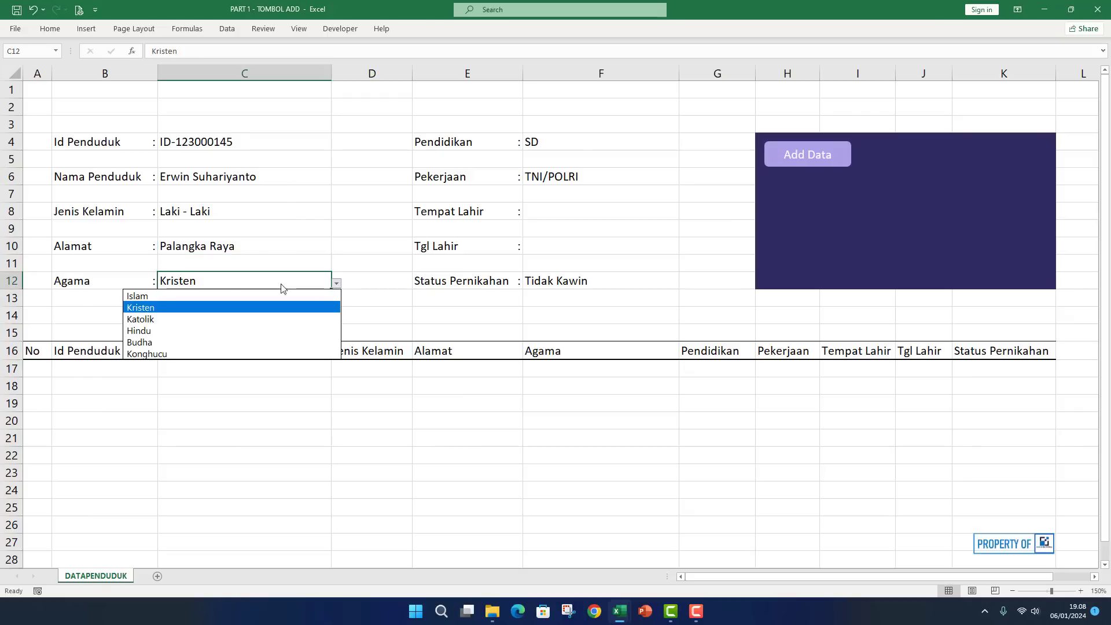
left_click(224, 294)
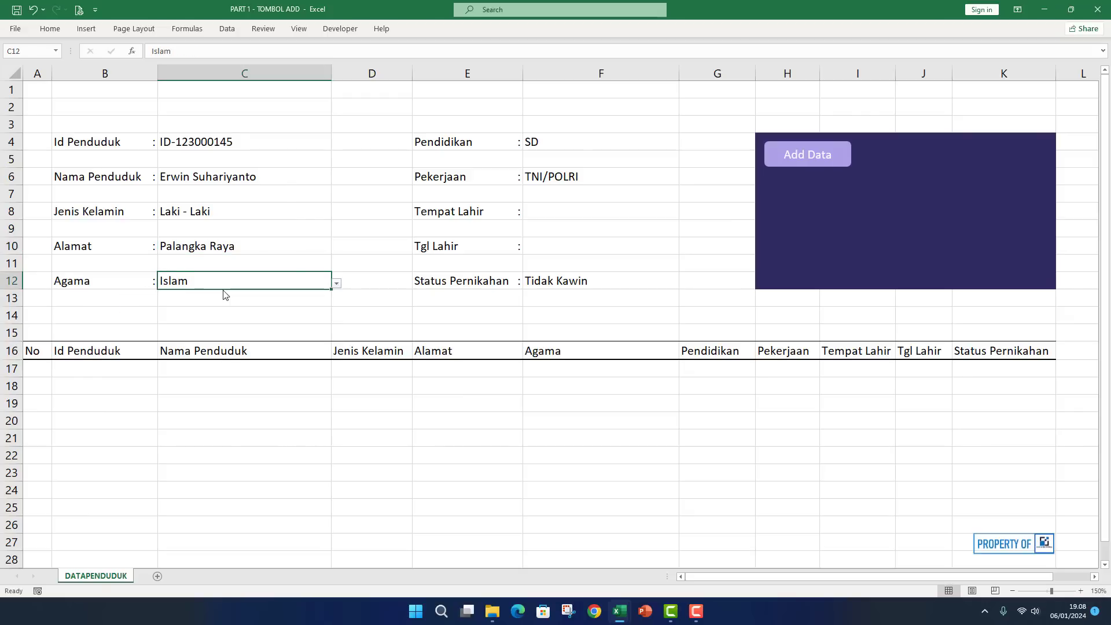
left_click(574, 138)
left_click(684, 145)
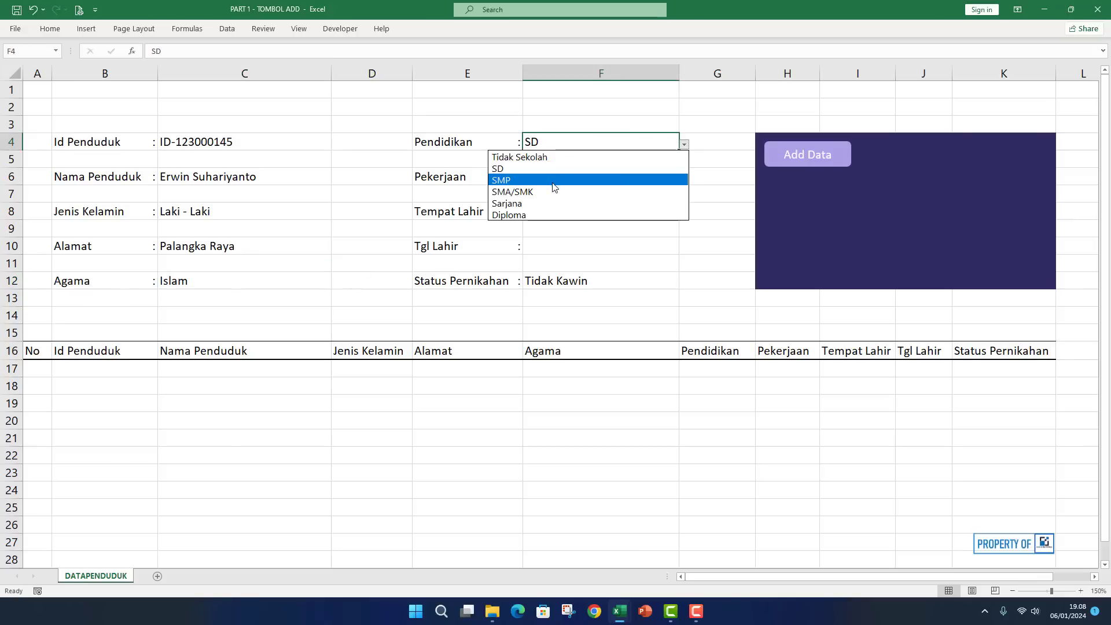
left_click(555, 179)
left_click(616, 180)
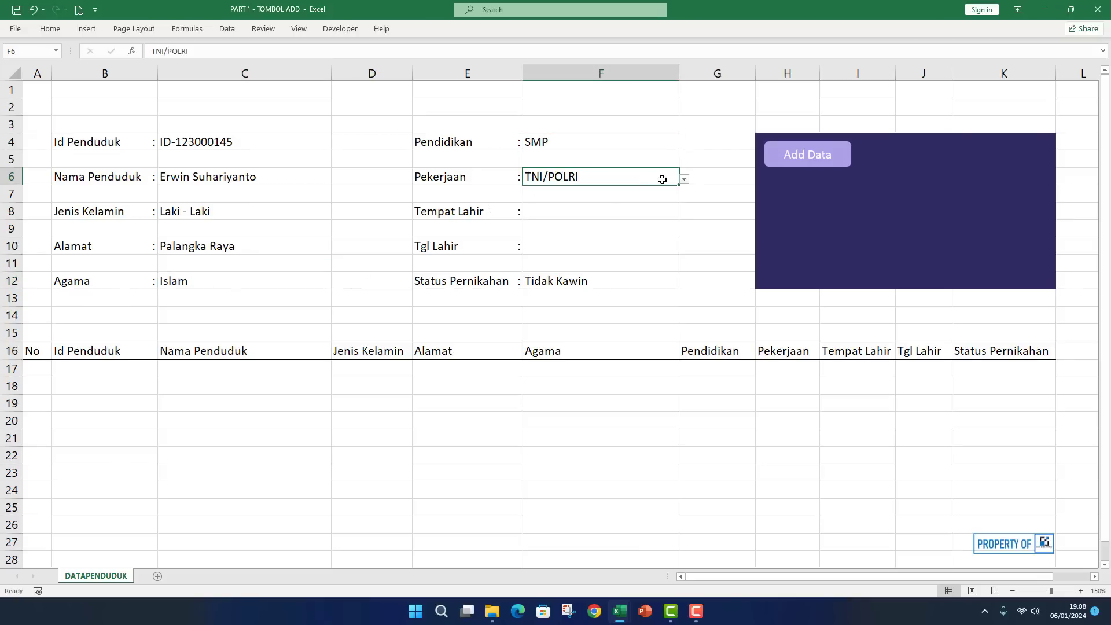
left_click(684, 179)
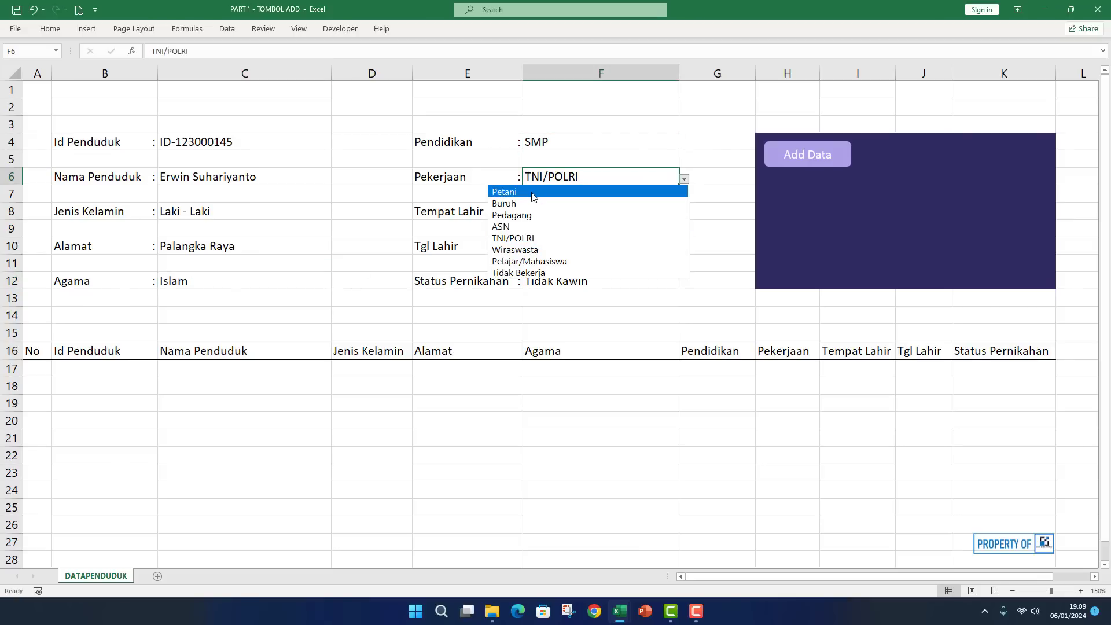
left_click(532, 194)
left_click(607, 211)
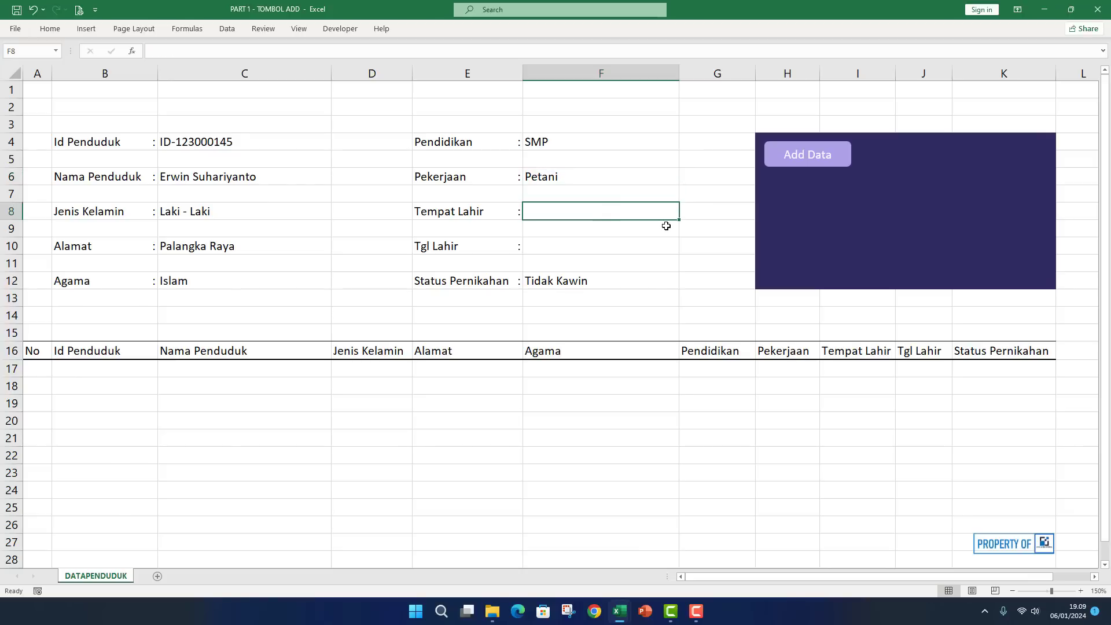
type("jembe")
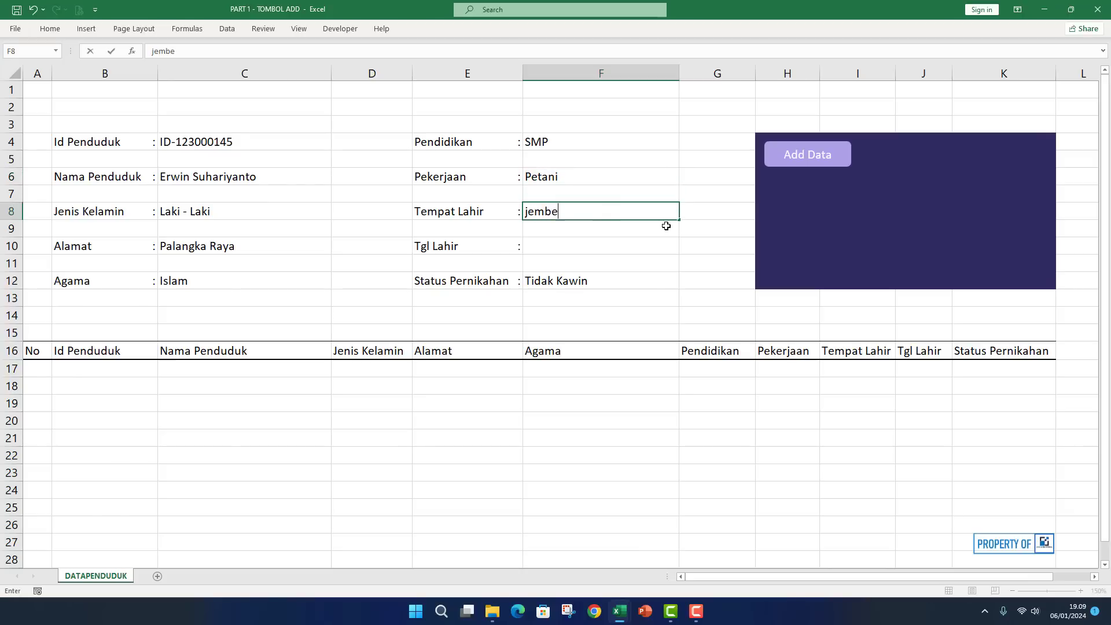
key("BackSpace")
key("BackSpace")
key("BackSpace")
key("BackSpace")
type("Jember")
key("Return")
key("Return")
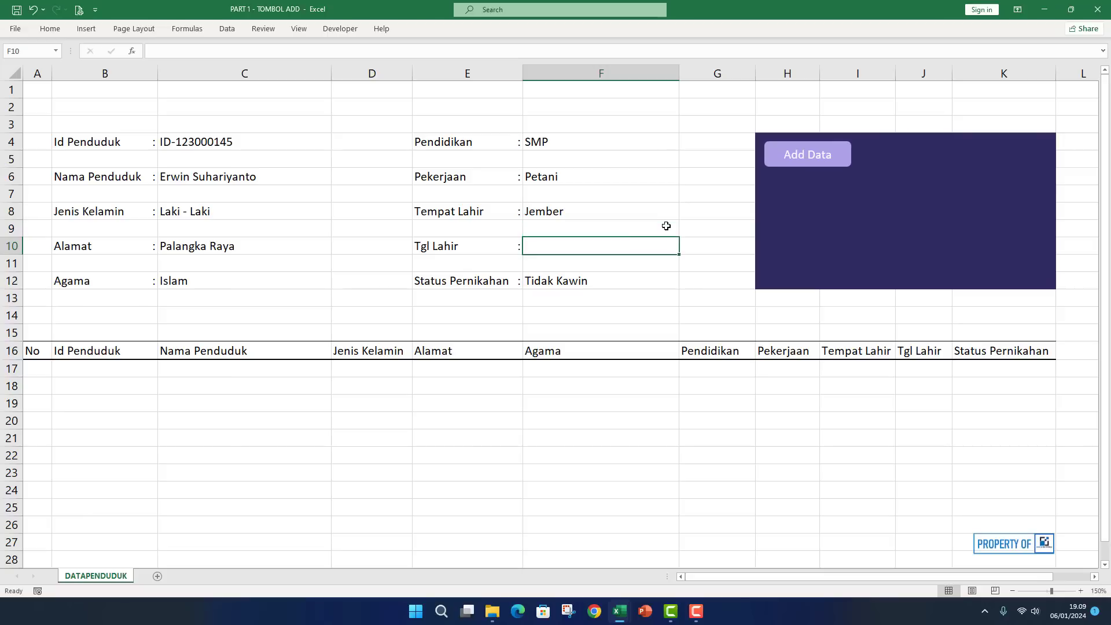
type("15/0")
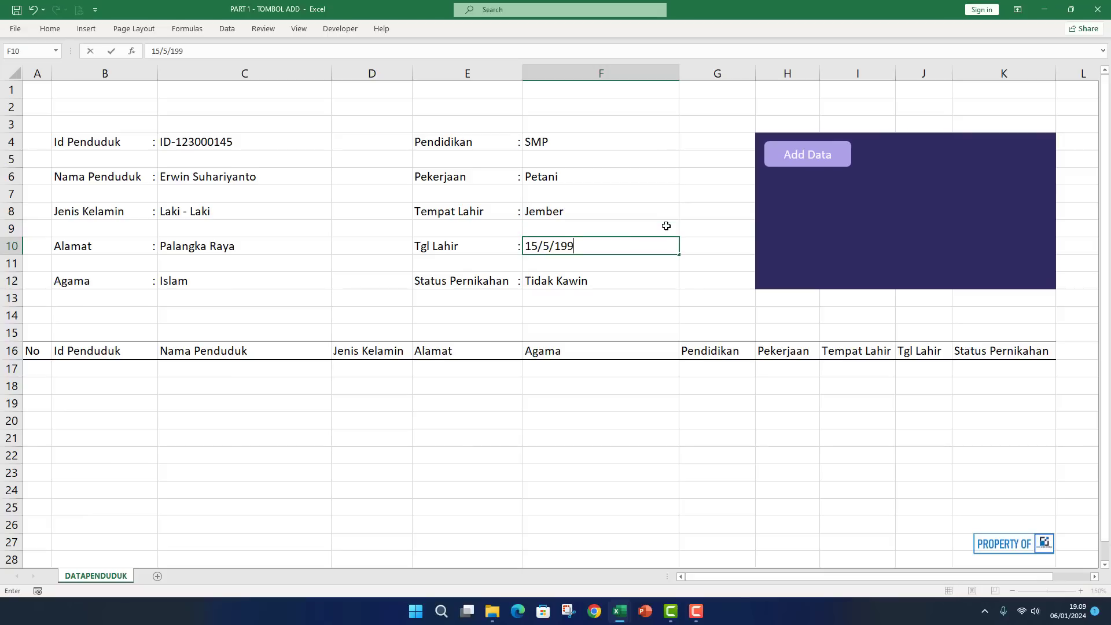
type("5/1990")
key("Return")
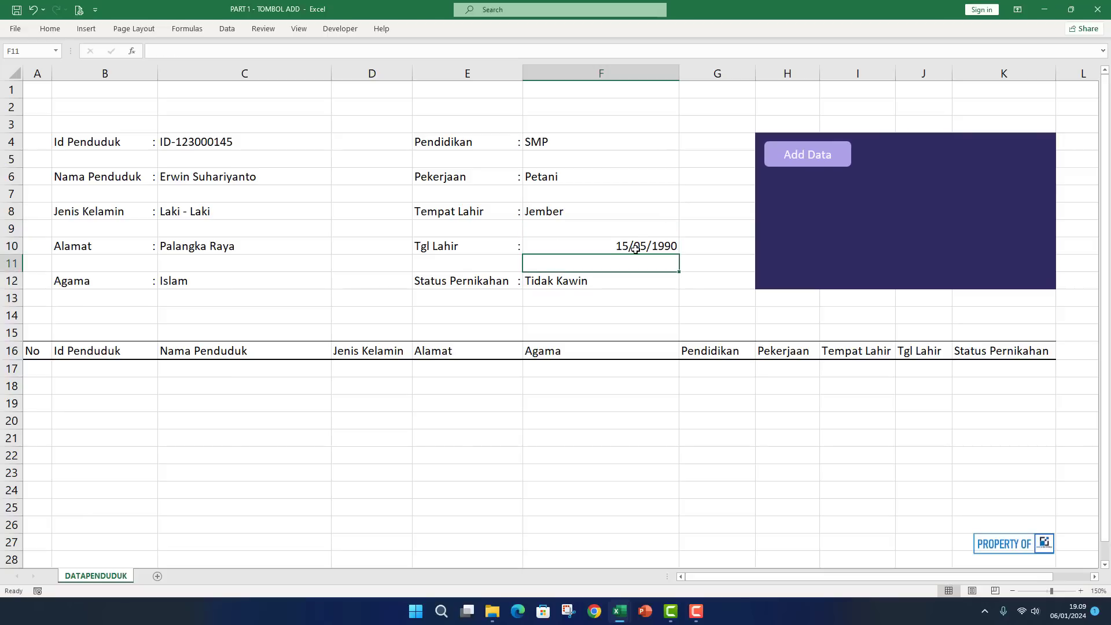
left_click(634, 248)
left_click(611, 280)
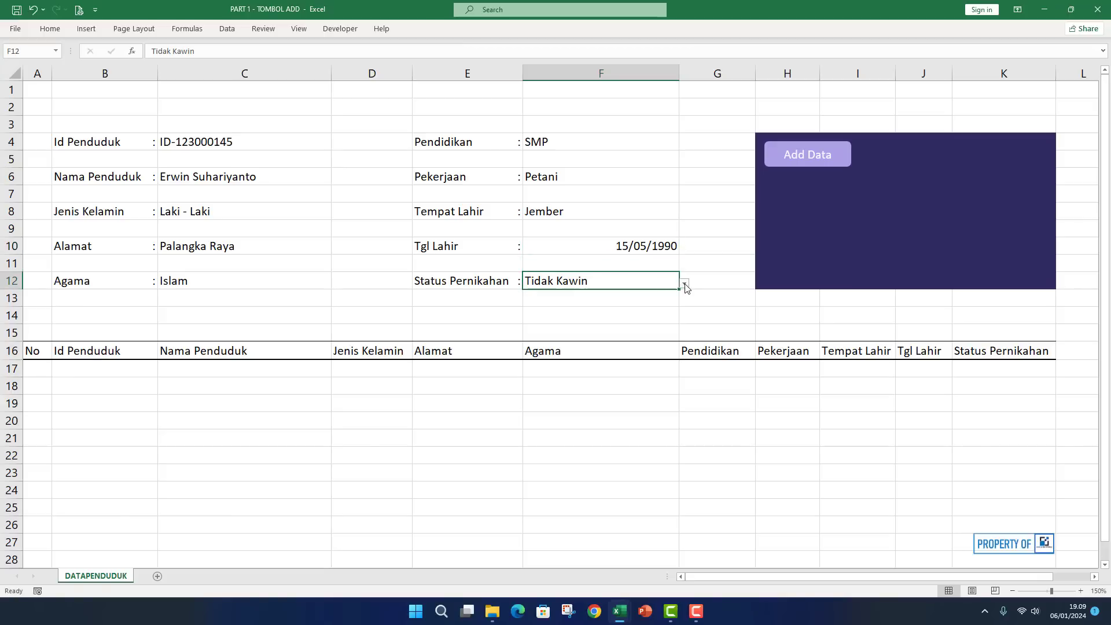
left_click(685, 285)
left_click(510, 294)
left_click(715, 403)
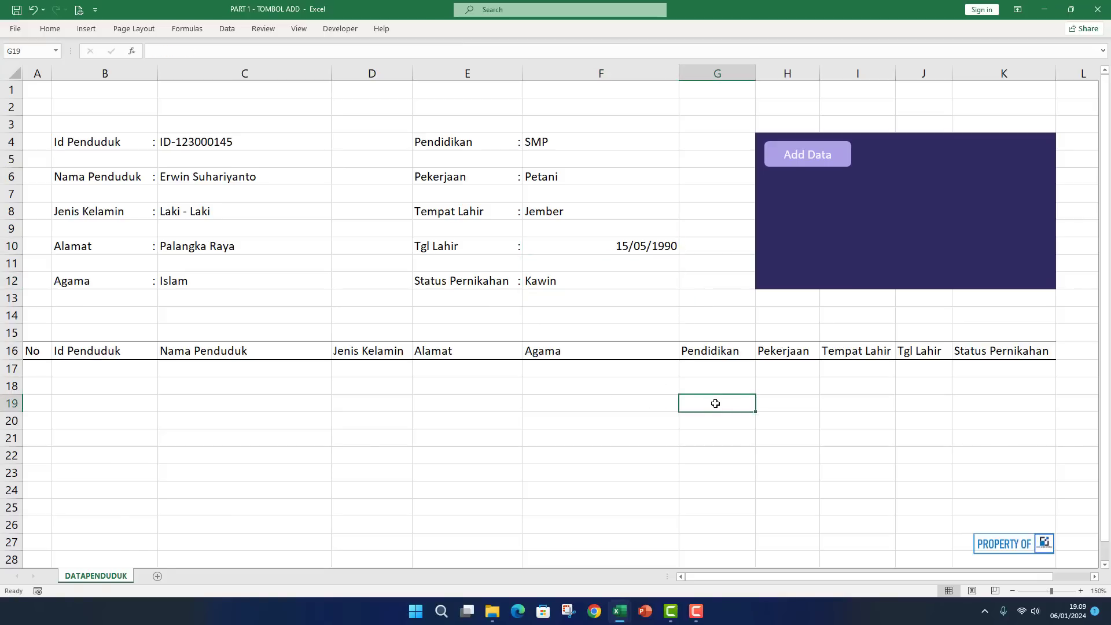
Save the form as the first record in row 17 and widen column J to show 15/05/1990.
left_click(809, 155)
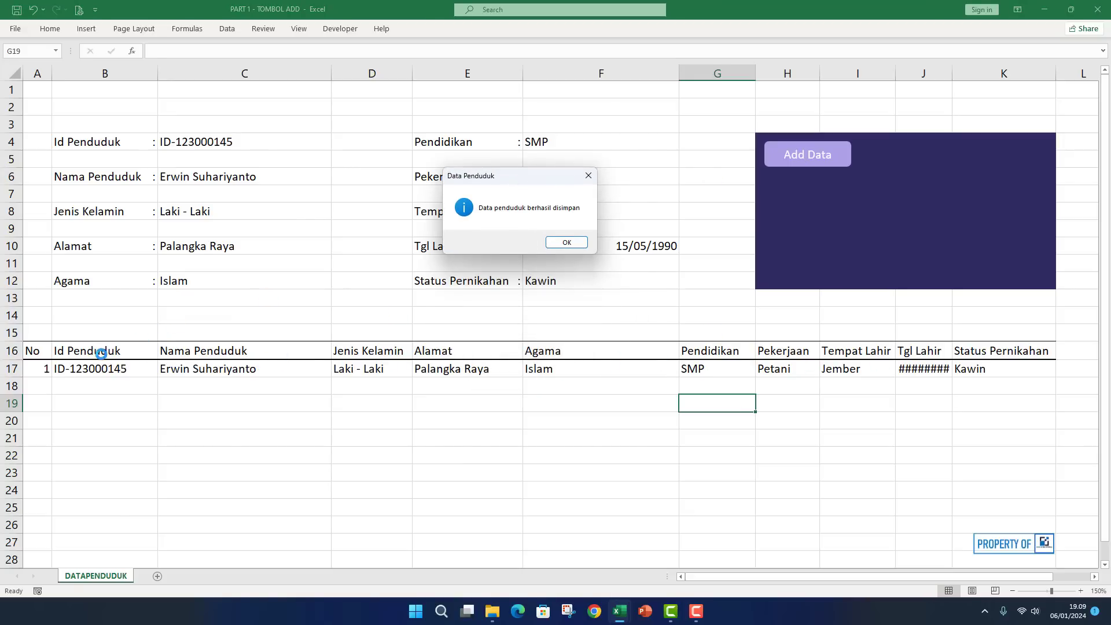
left_click(563, 244)
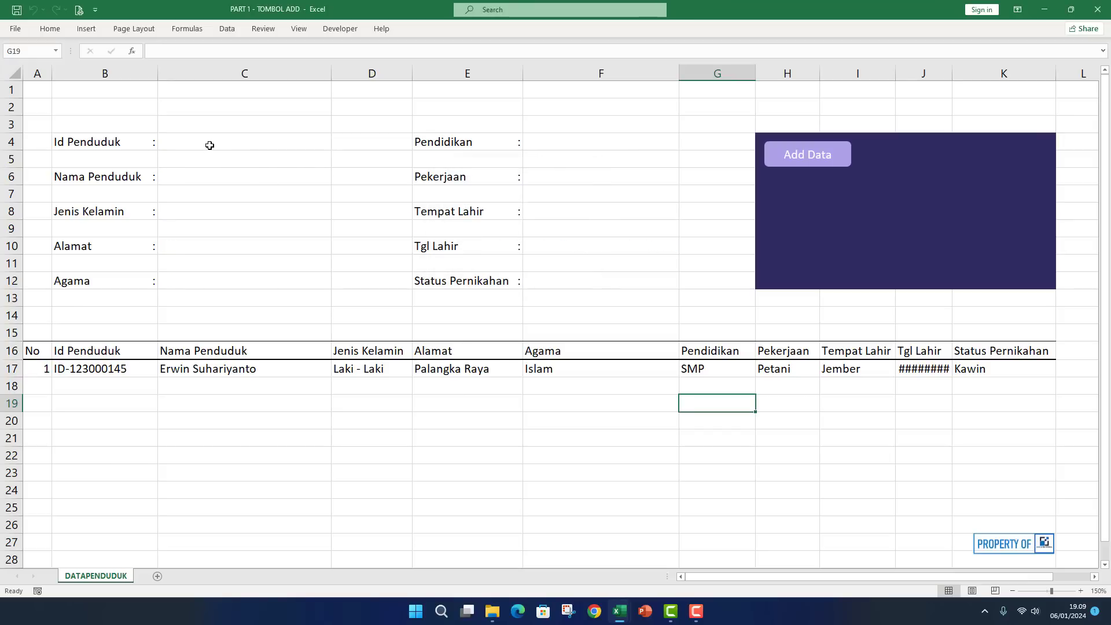
left_click(949, 370)
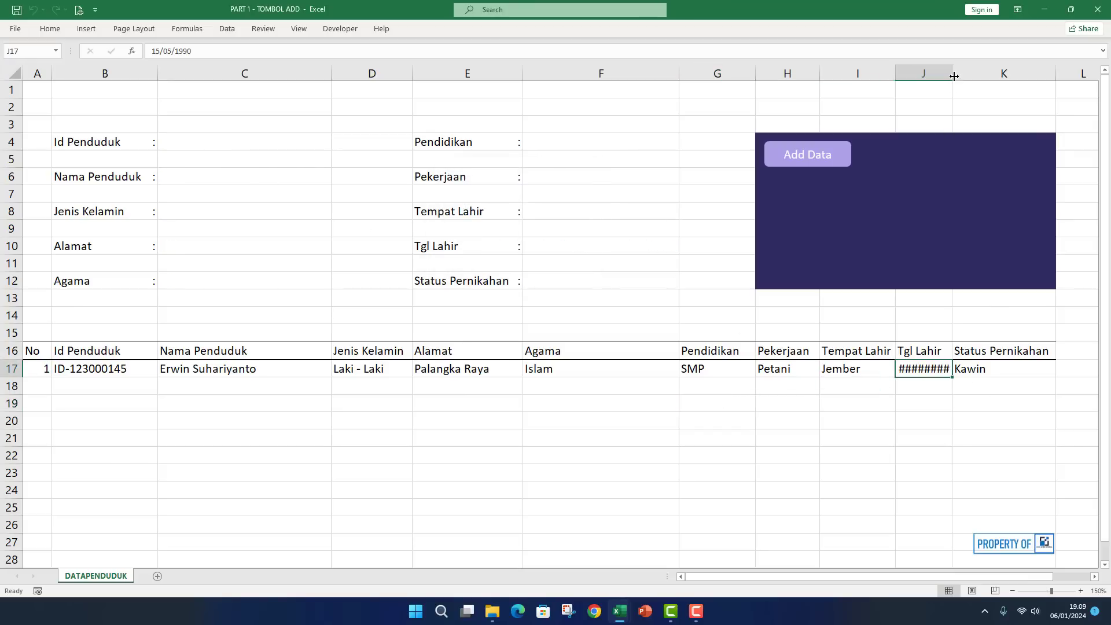
left_click_drag(953, 75, 981, 74)
left_click(729, 455)
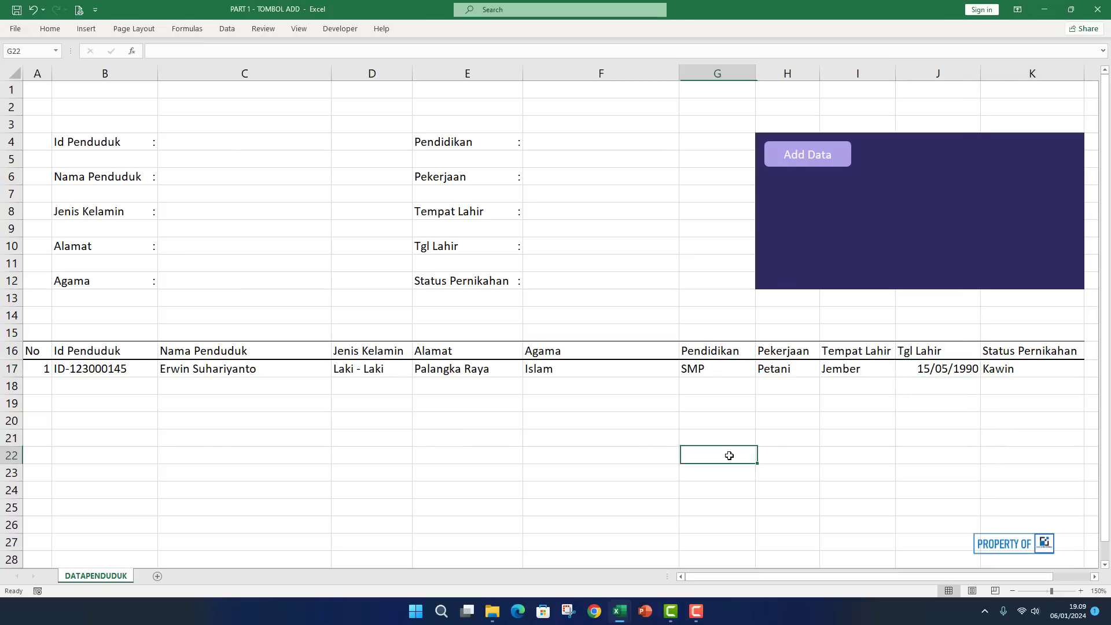
Leave the input form empty and return to the Id Penduduk cell C4.
left_click(202, 421)
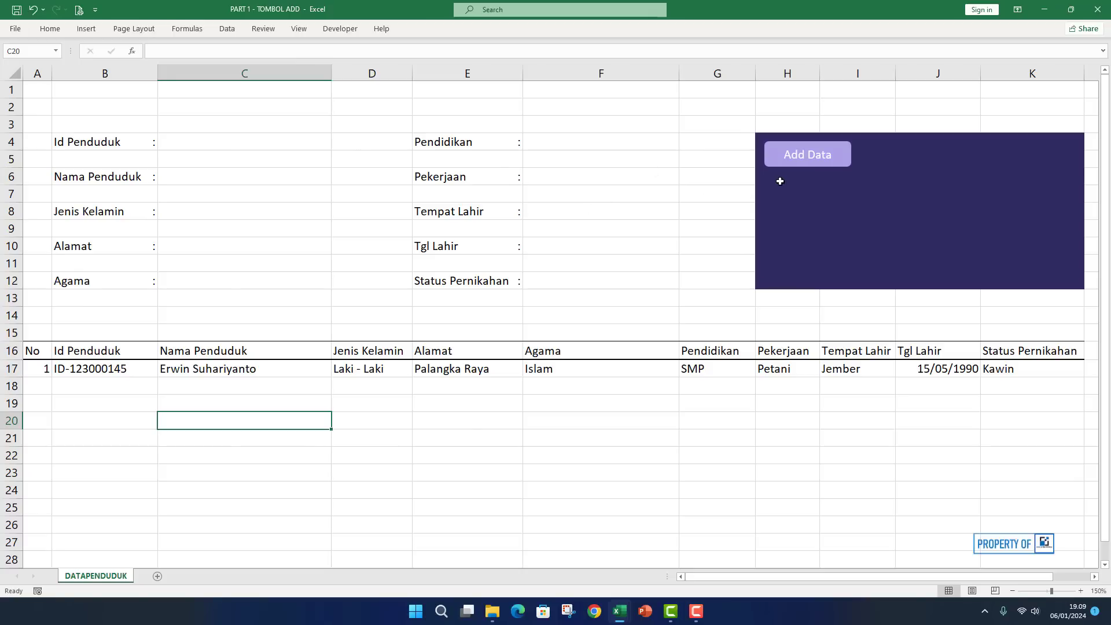
left_click(244, 143)
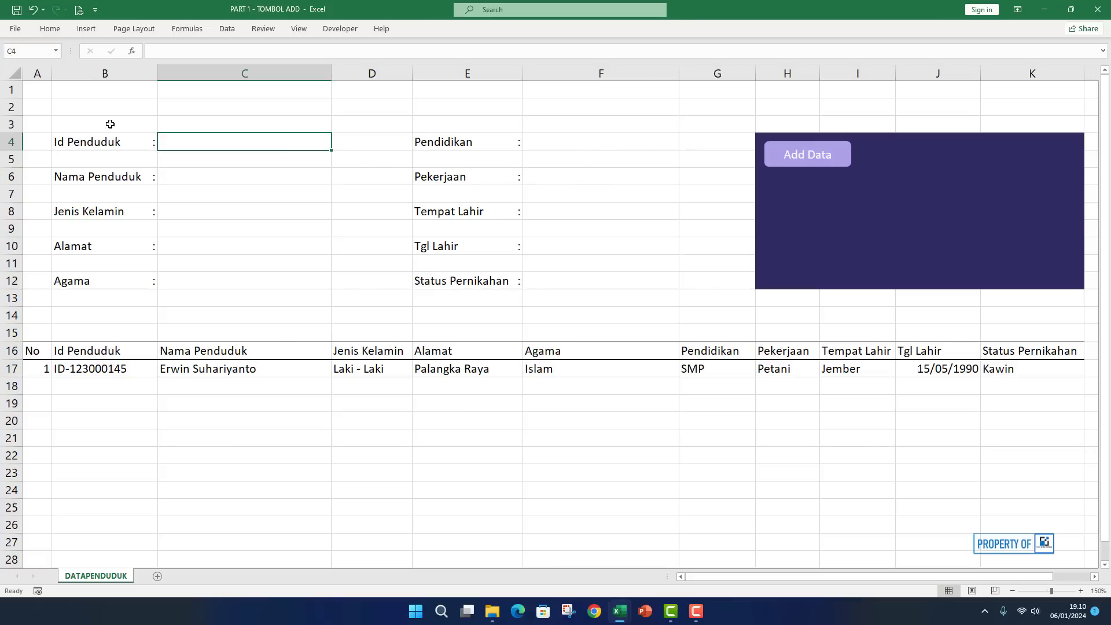
Add a dark purple bottom-only border under row 2 across the form's columns.
left_click_drag(29, 109, 1014, 107)
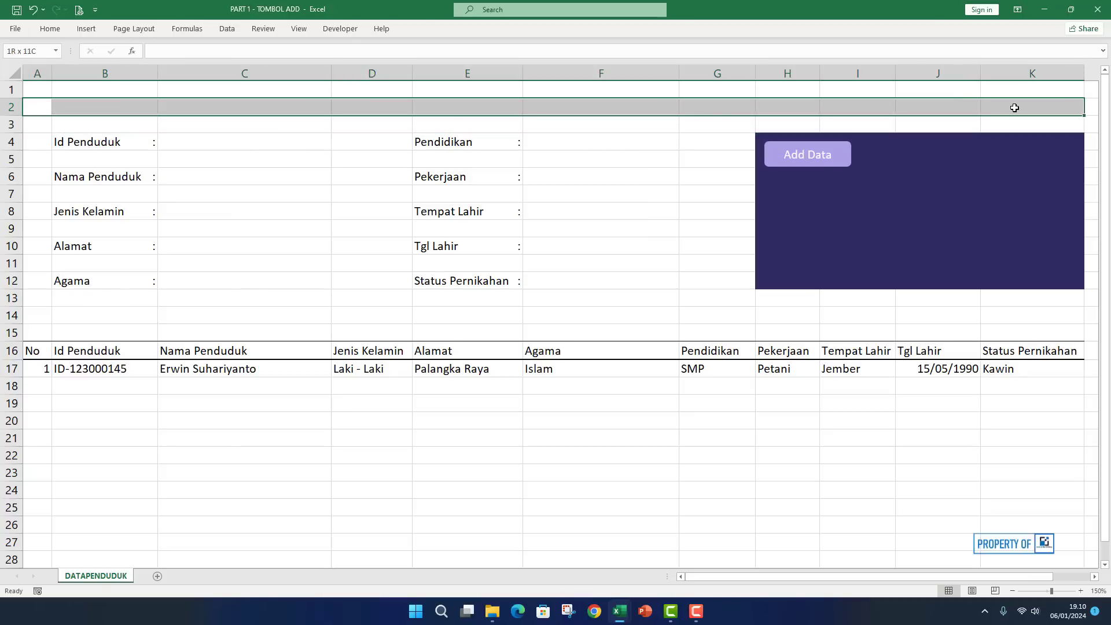
left_click(51, 28)
left_click(171, 69)
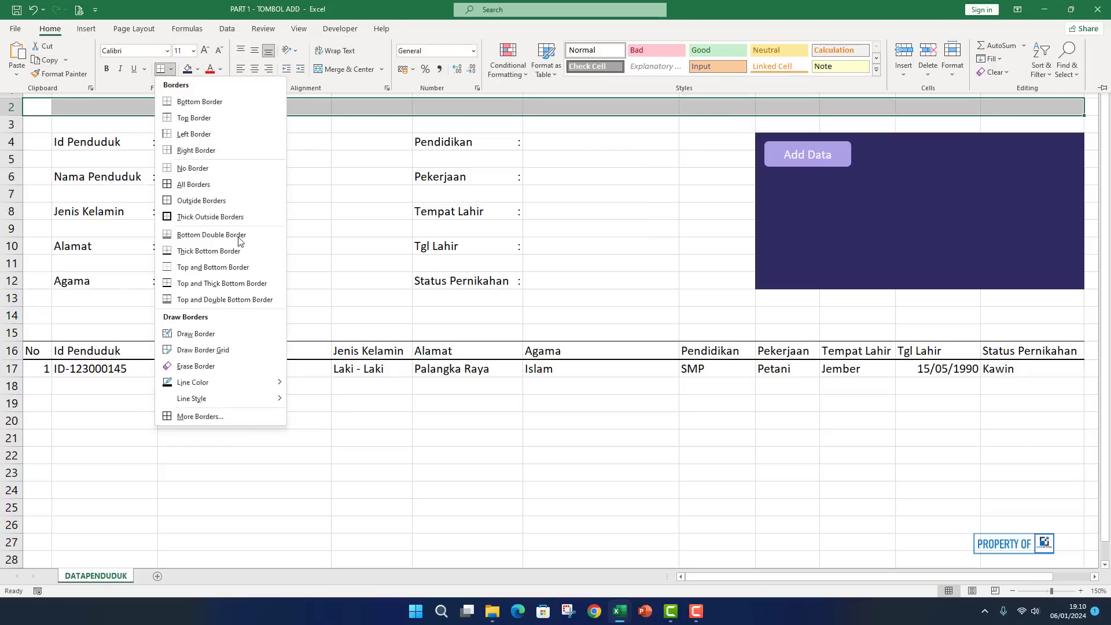
left_click(200, 416)
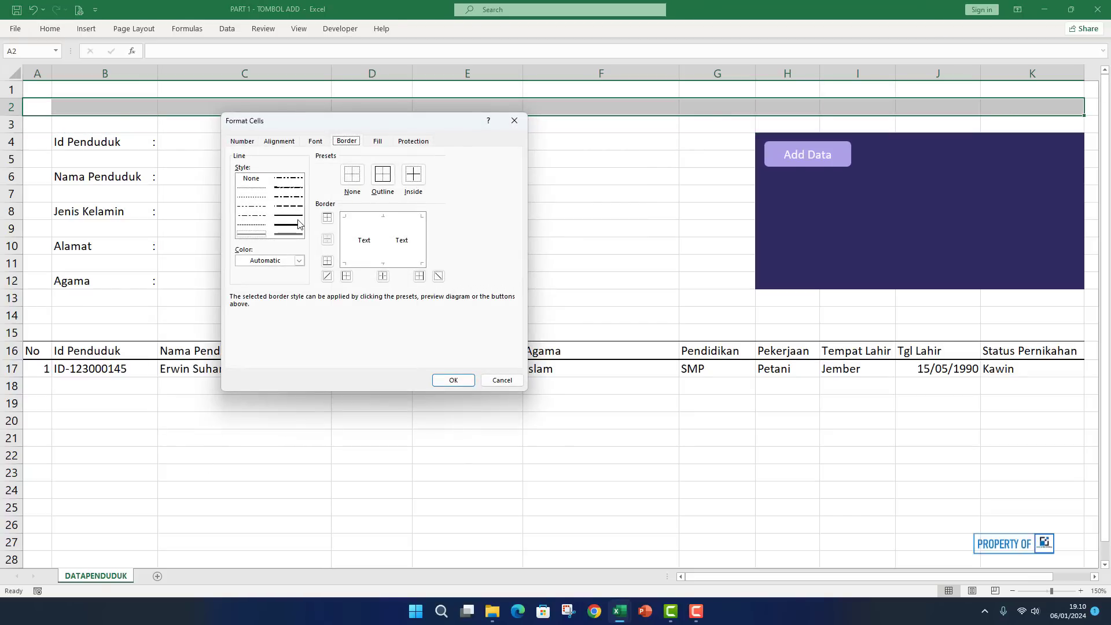
left_click(299, 260)
left_click(311, 347)
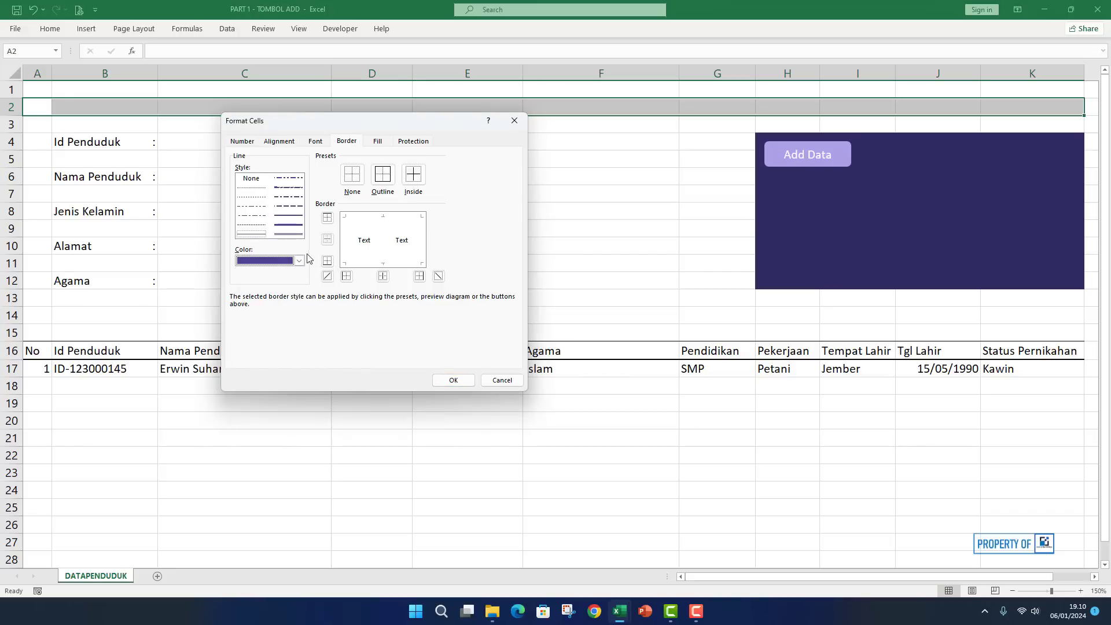
left_click(293, 229)
left_click(327, 217)
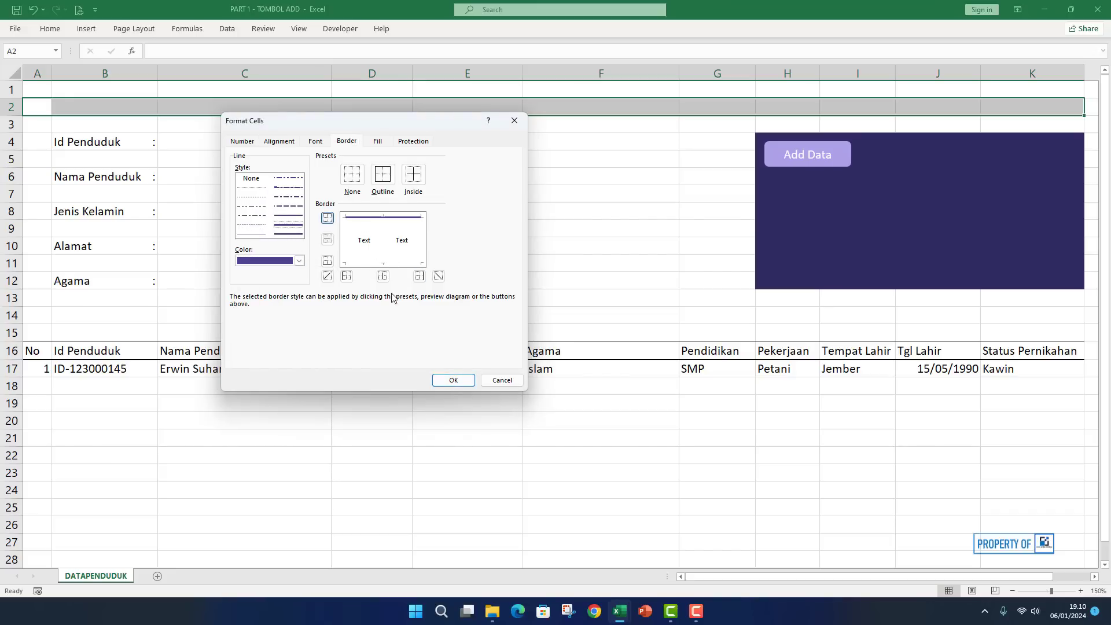
left_click(382, 264)
left_click(375, 219)
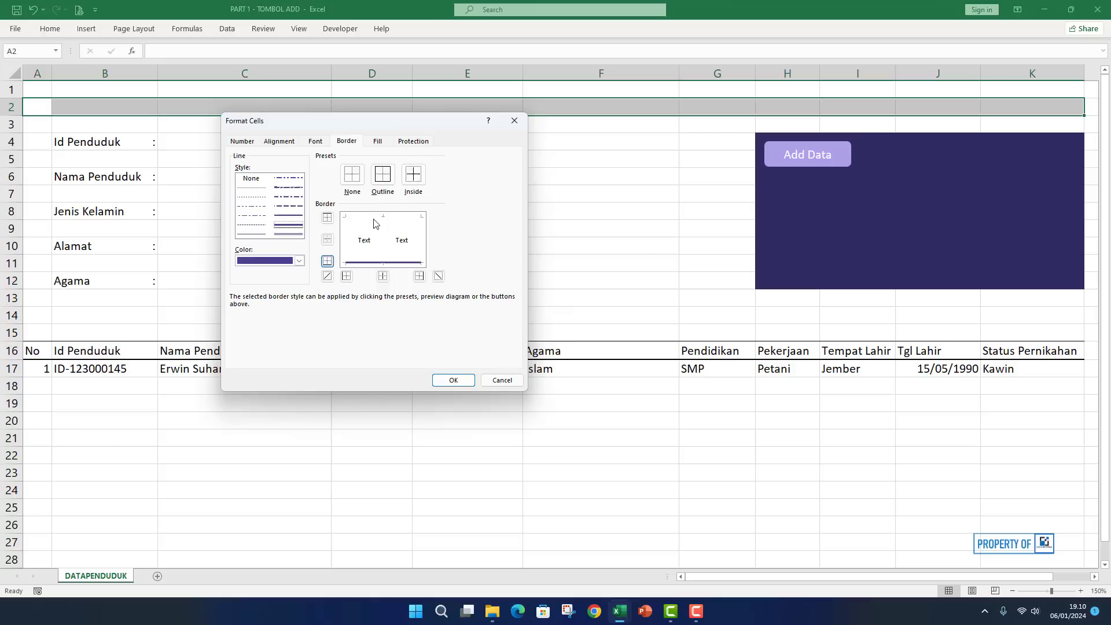
left_click(453, 380)
left_click(584, 249)
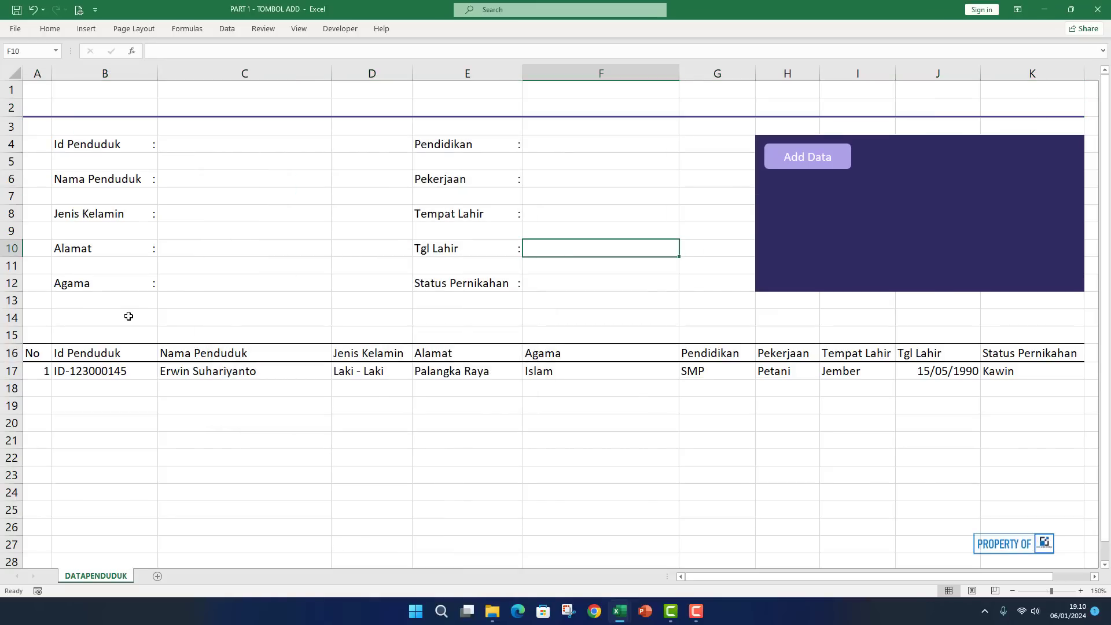
Give A13:K13 a thick dark purple bottom border via Format Cells (Ctrl+1).
left_click_drag(36, 302, 1034, 297)
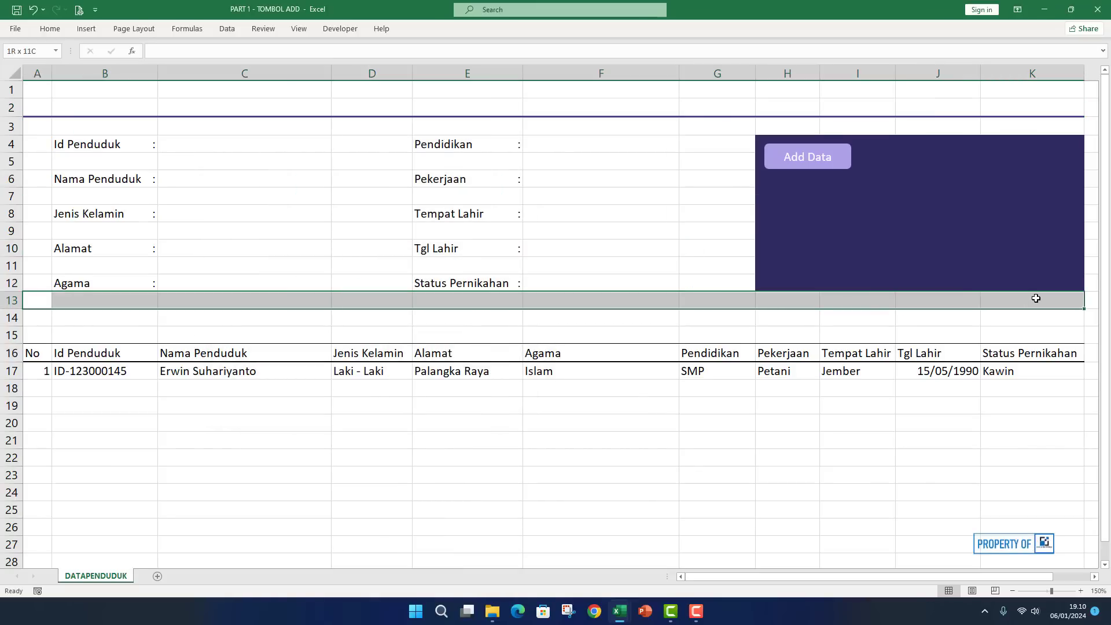
left_click(64, 29)
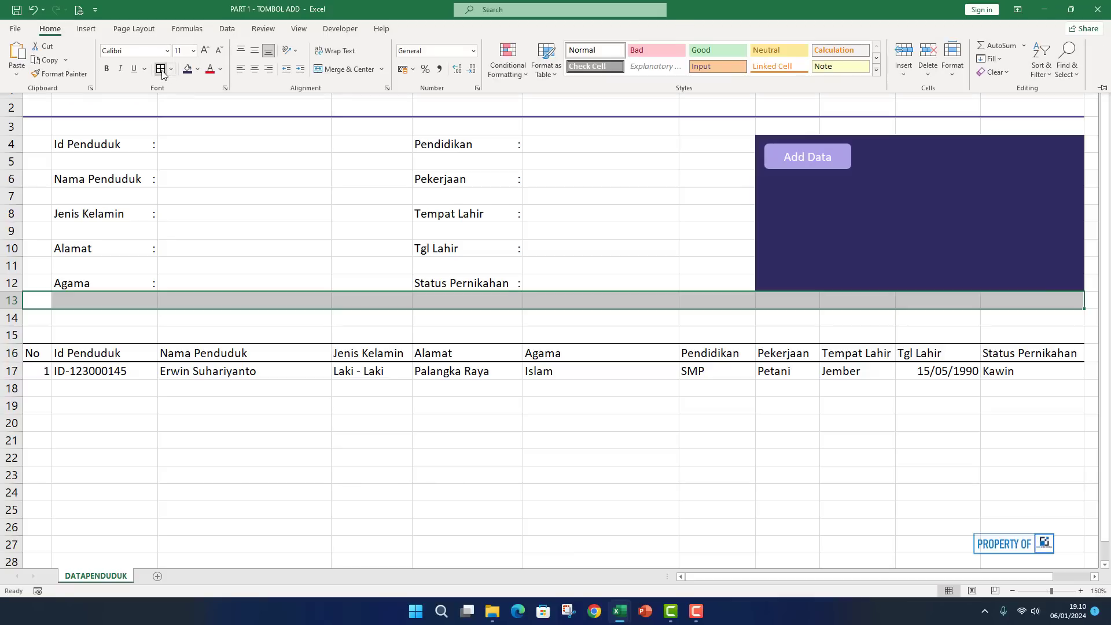
key("ctrl+1")
left_click(299, 261)
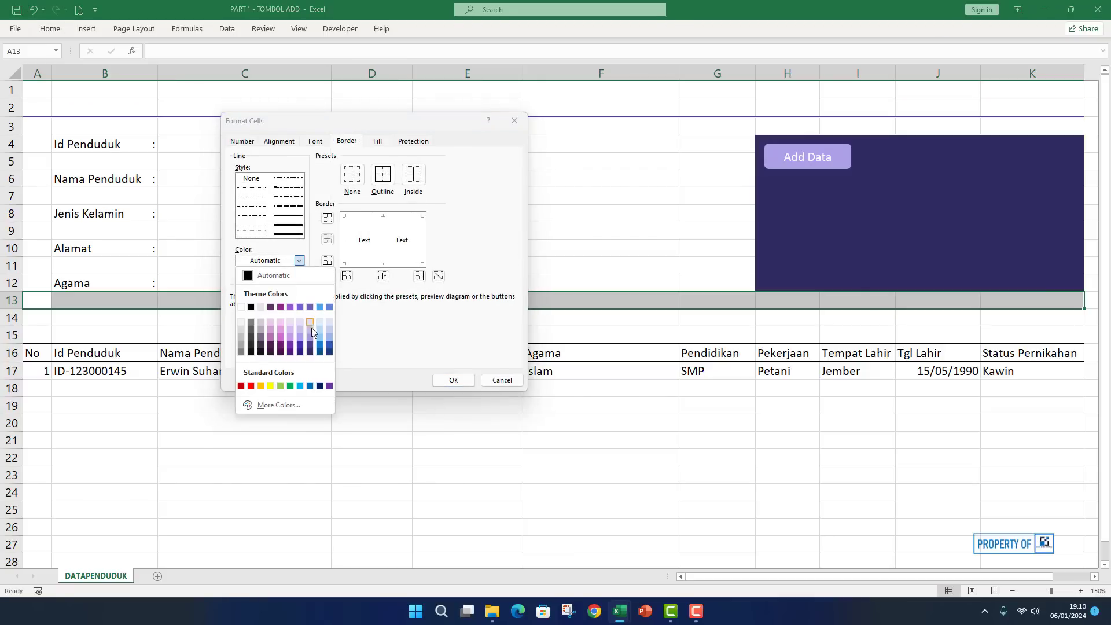
left_click(311, 354)
left_click(288, 225)
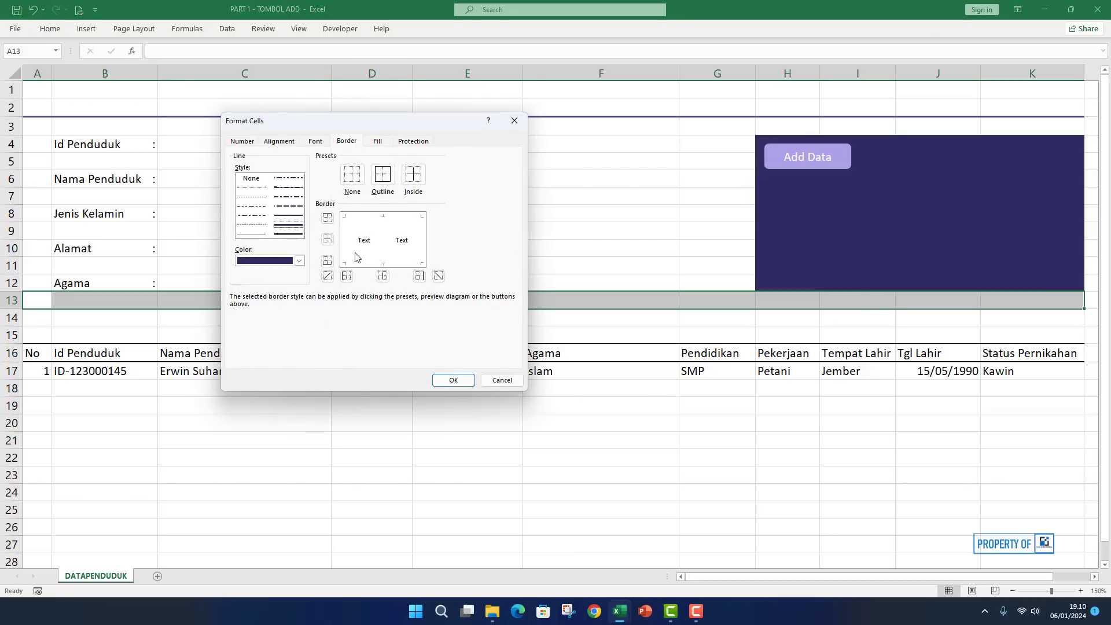
left_click(366, 265)
left_click(454, 380)
left_click(674, 412)
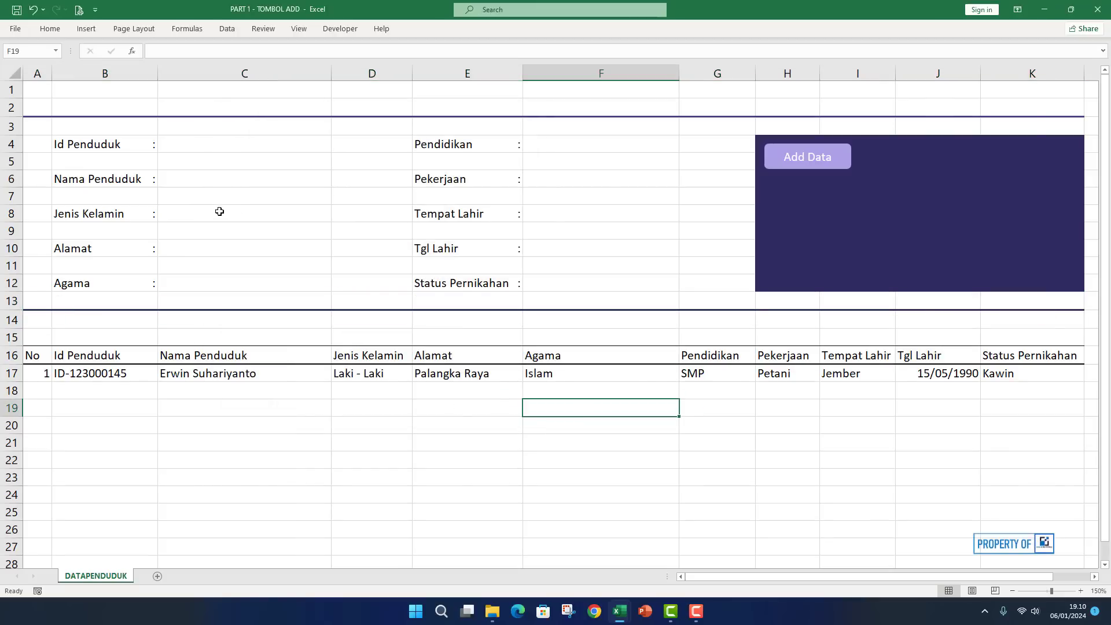
Select the ten form input cells C4, C6, C8, C10, C12 and F4–F12 together.
left_click_drag(41, 359, 461, 376)
left_click(496, 429)
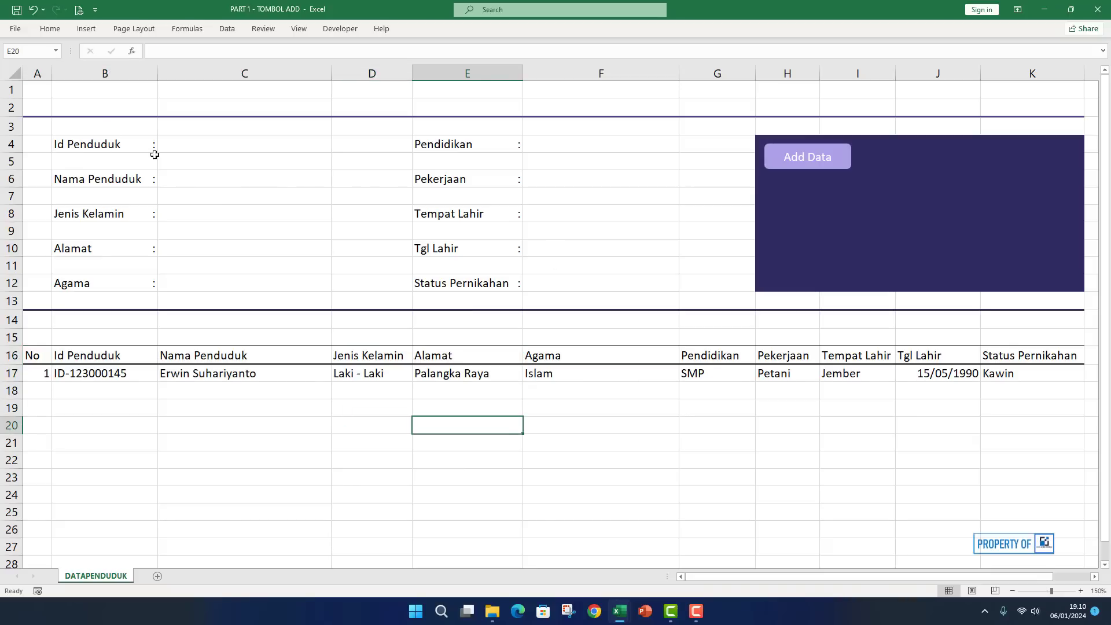
left_click(223, 144)
left_click(242, 185, "ctrl")
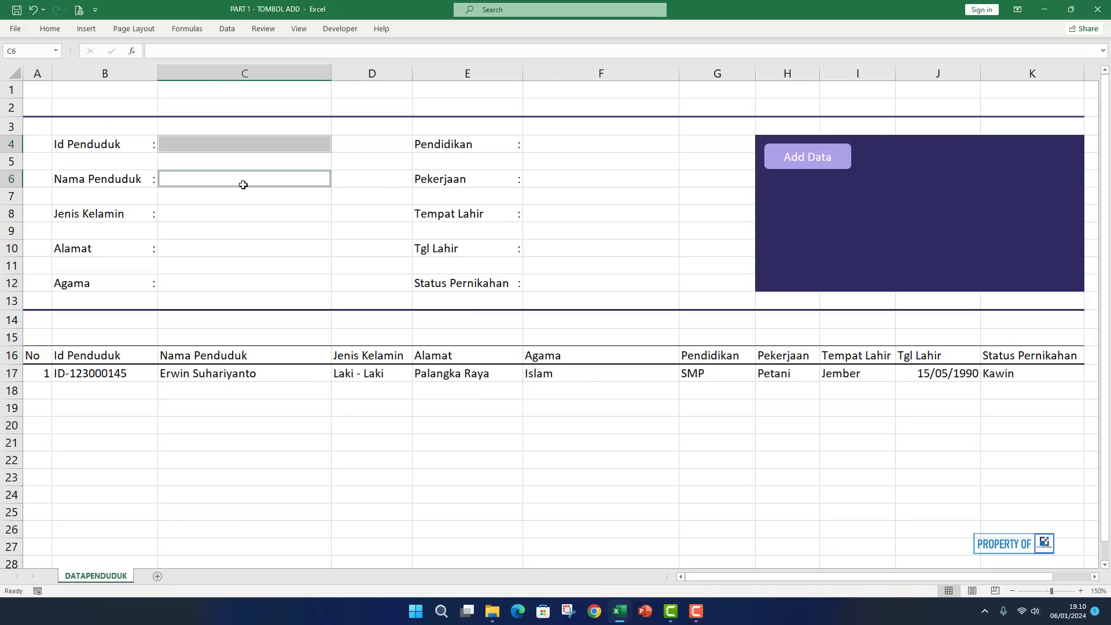
left_click(230, 209, "ctrl")
left_click(210, 249, "ctrl")
left_click(207, 279, "ctrl")
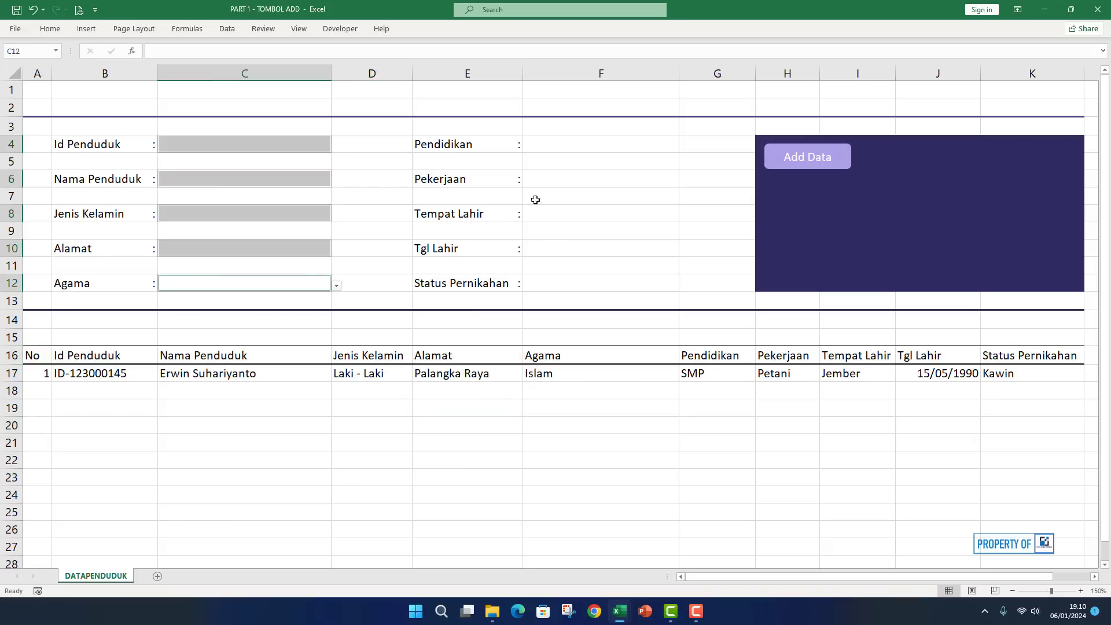
left_click(590, 145, "ctrl")
left_click(579, 175, "ctrl")
left_click(570, 217, "ctrl")
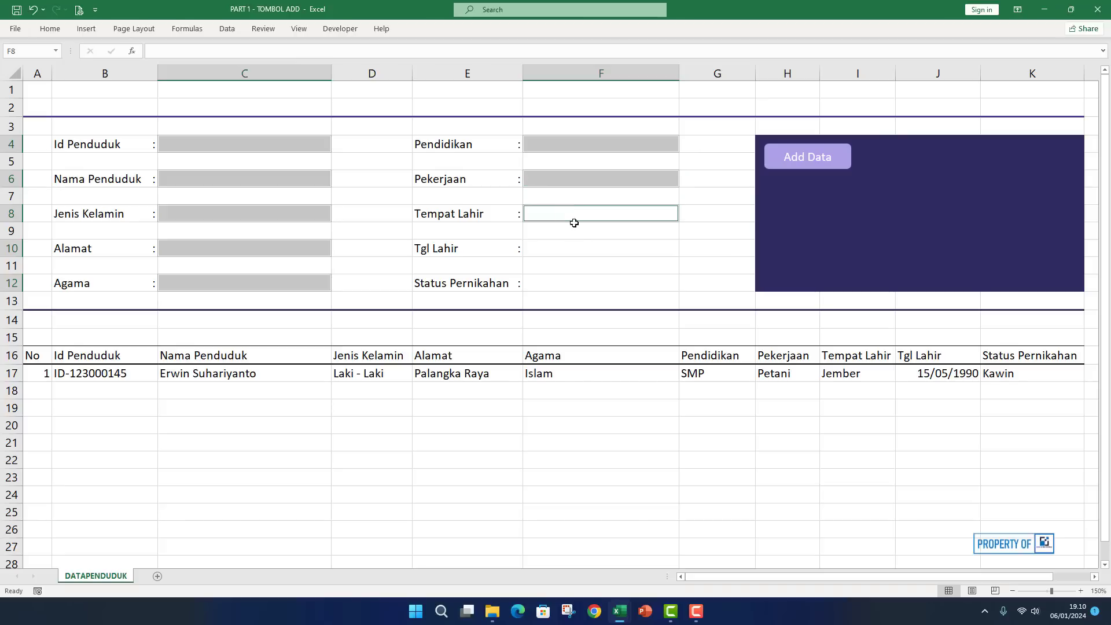
left_click(561, 249, "ctrl")
left_click(572, 280, "ctrl")
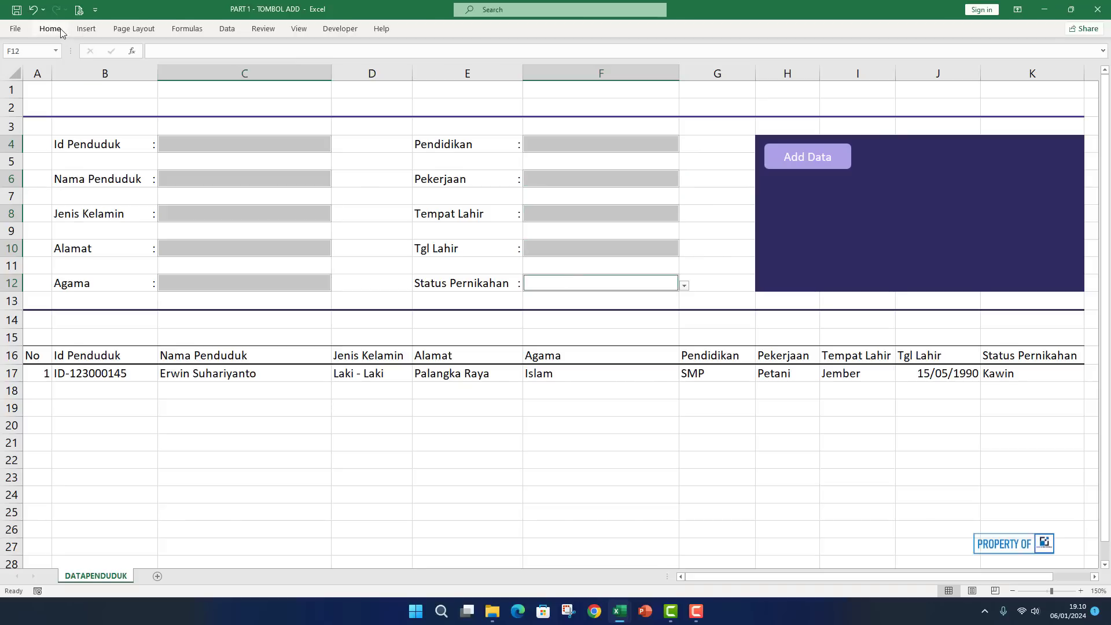
Give the selected input cells a light grey fill.
left_click(50, 28)
left_click(197, 68)
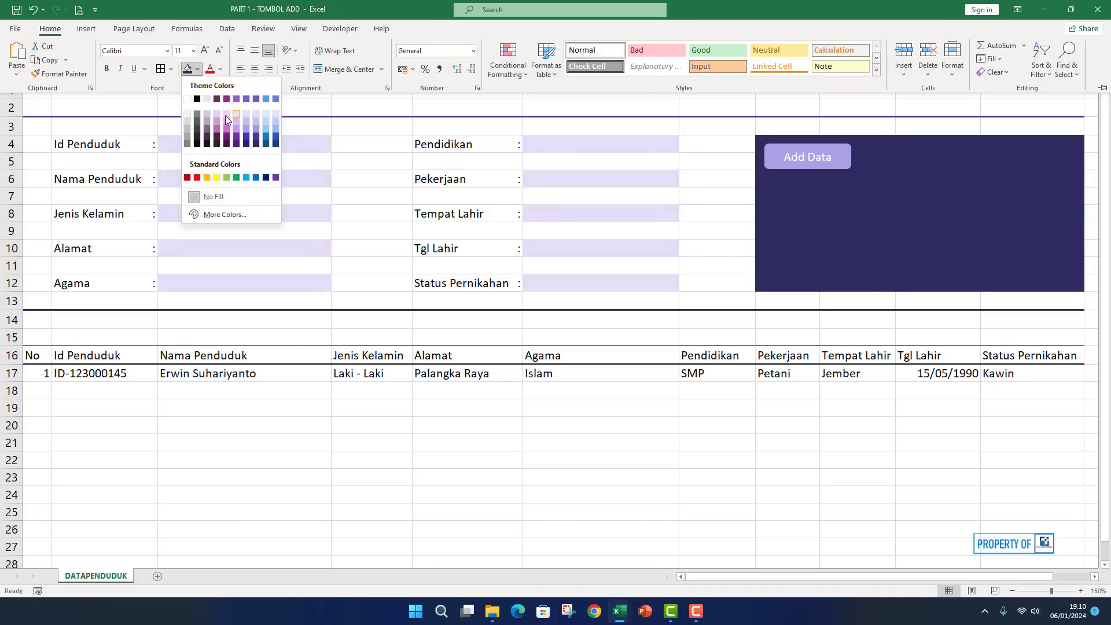
left_click(187, 114)
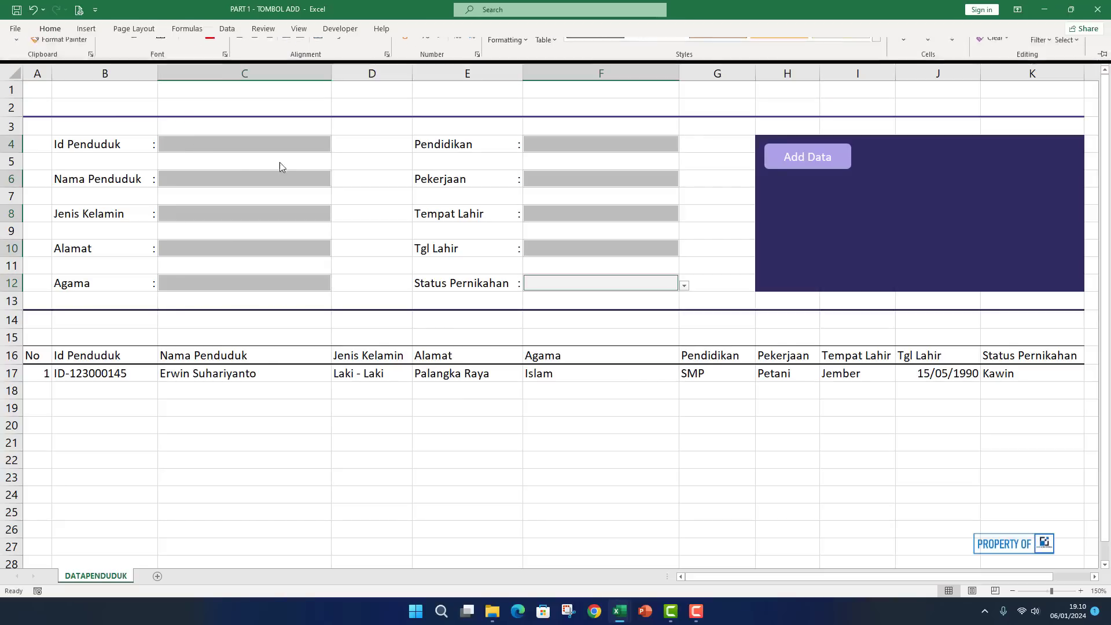
left_click(358, 161)
Hide the worksheet gridlines for a cleaner form.
left_click(298, 29)
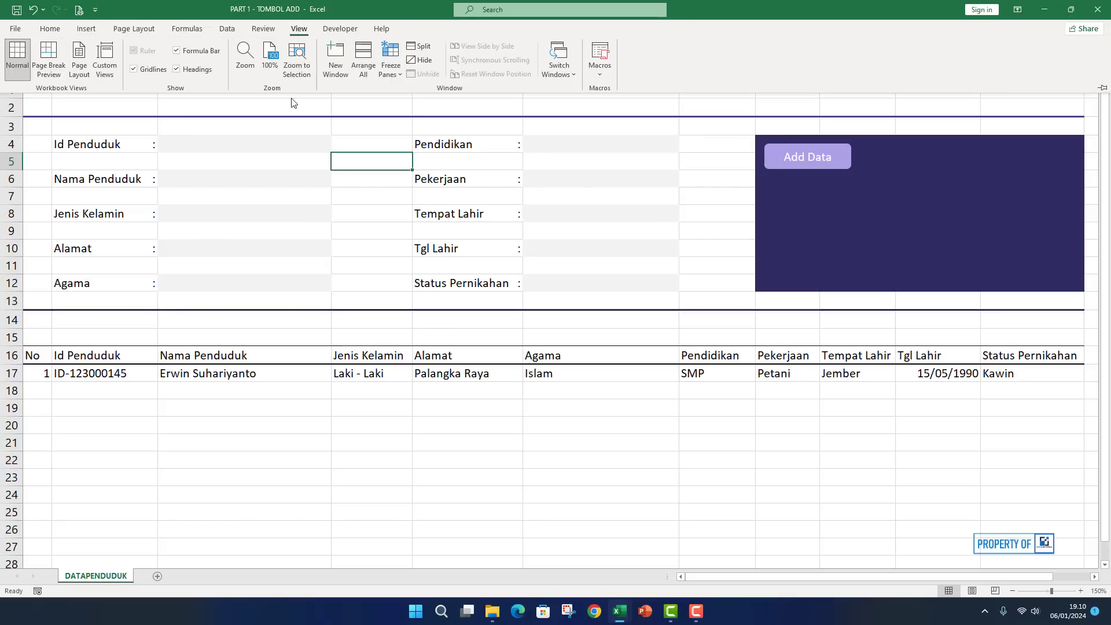
left_click(148, 71)
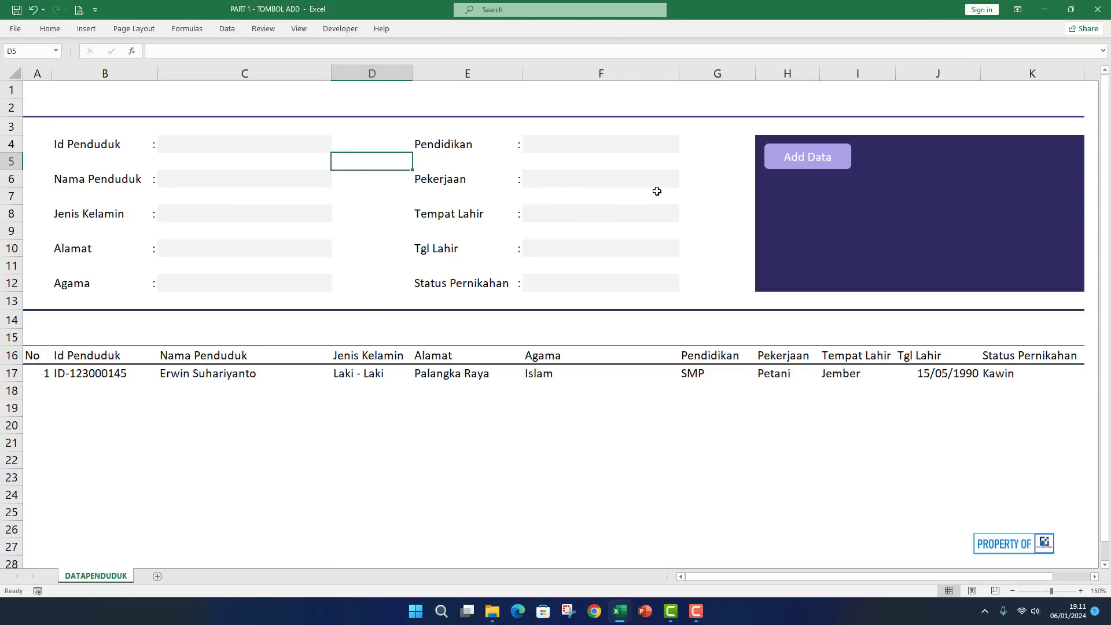
left_click(698, 183)
left_click(512, 407)
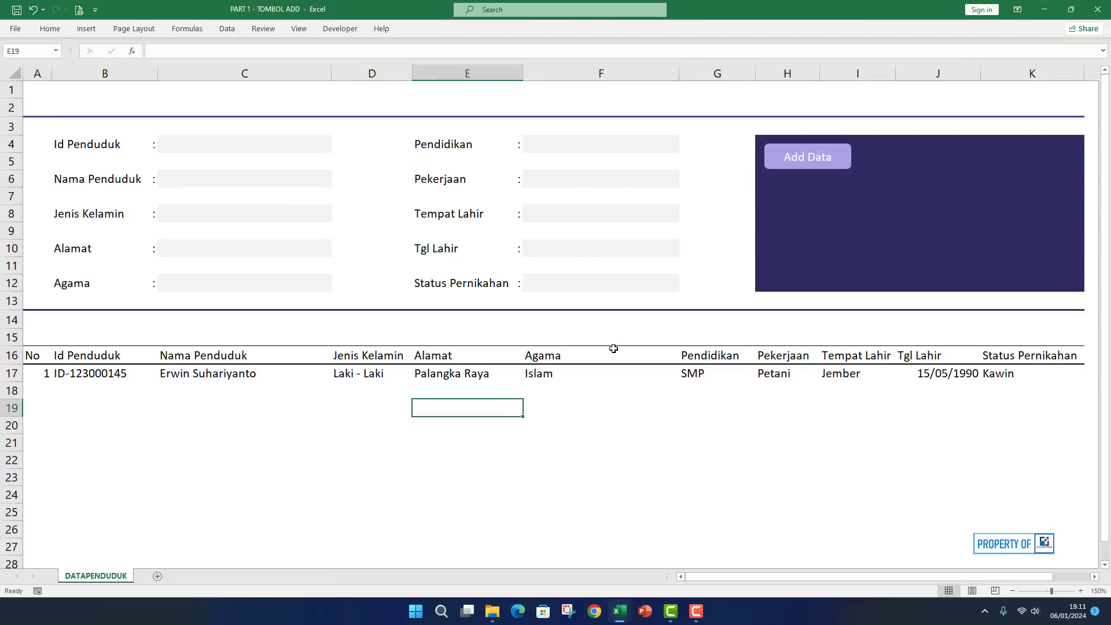
Enter the second resident's ID and full name in the form.
left_click(218, 150)
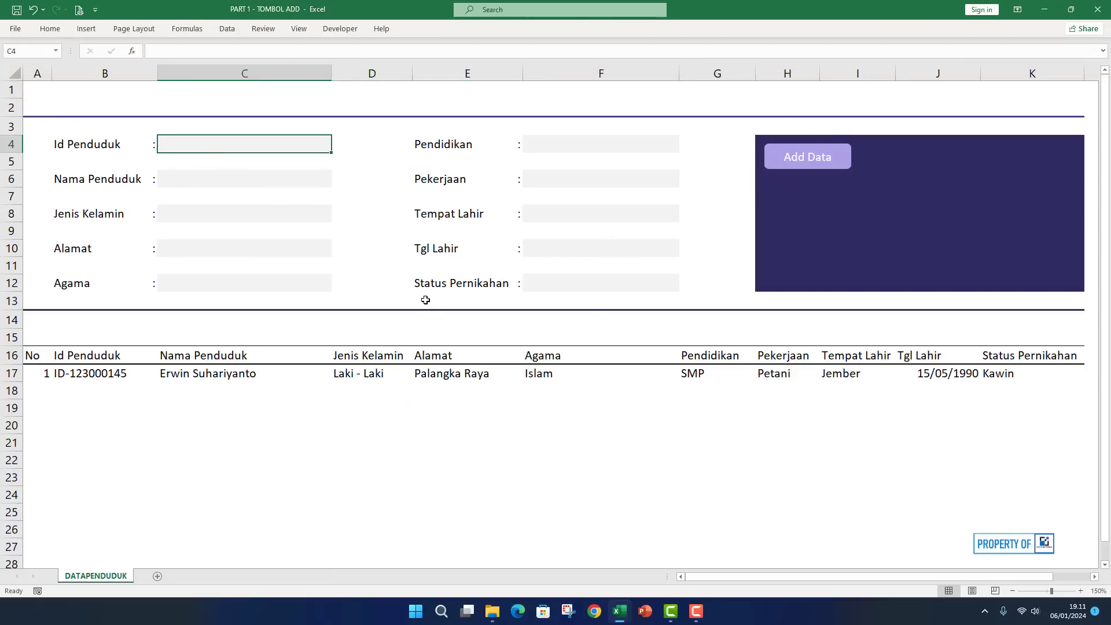
scroll(202, 394, "down", 1)
scroll(201, 395, "up", 1)
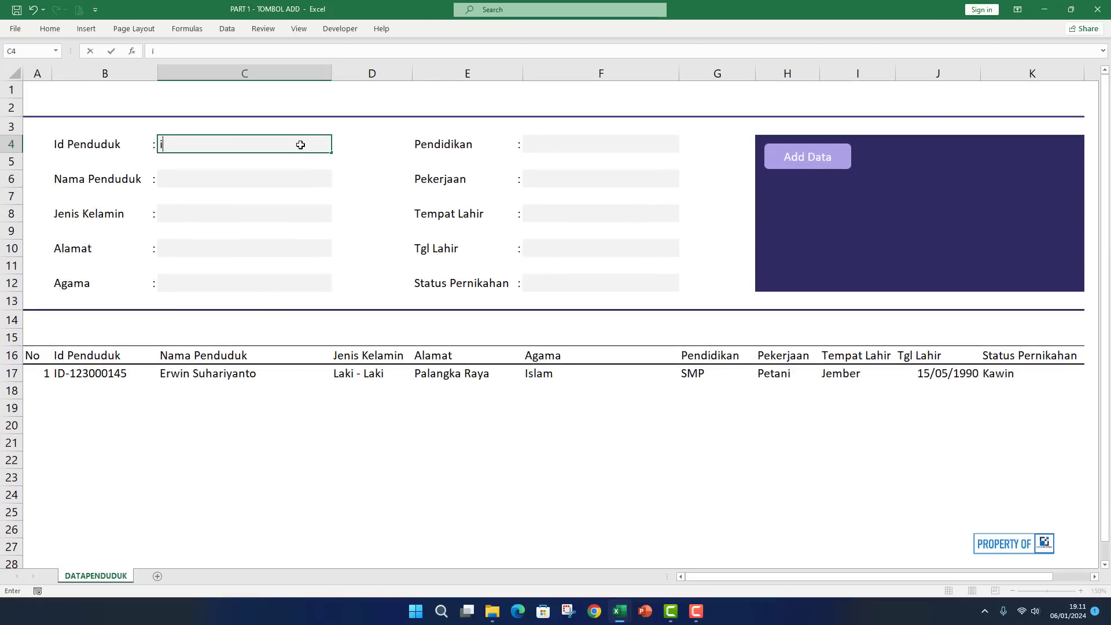
key("BackSpace")
key("BackSpace")
key("Return")
key("Return")
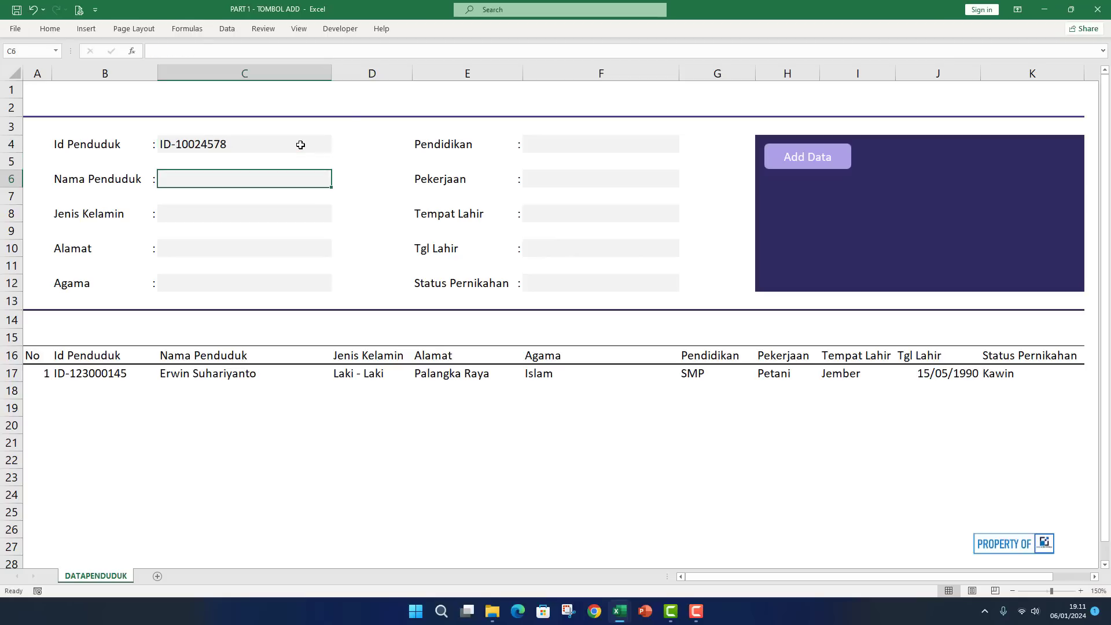
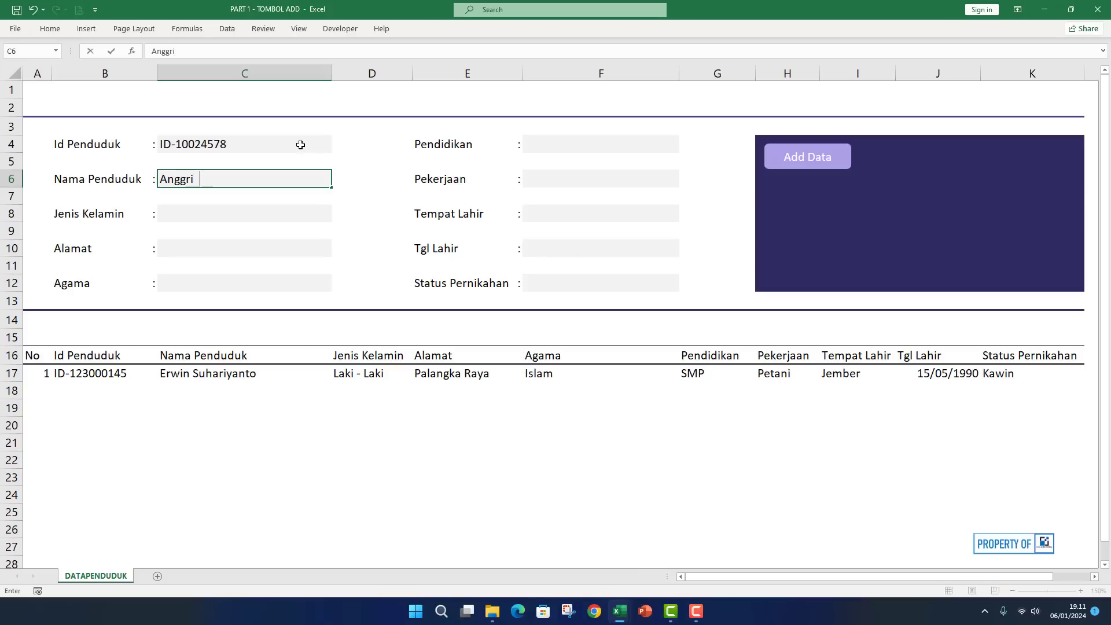
key("Return")
key("Return")
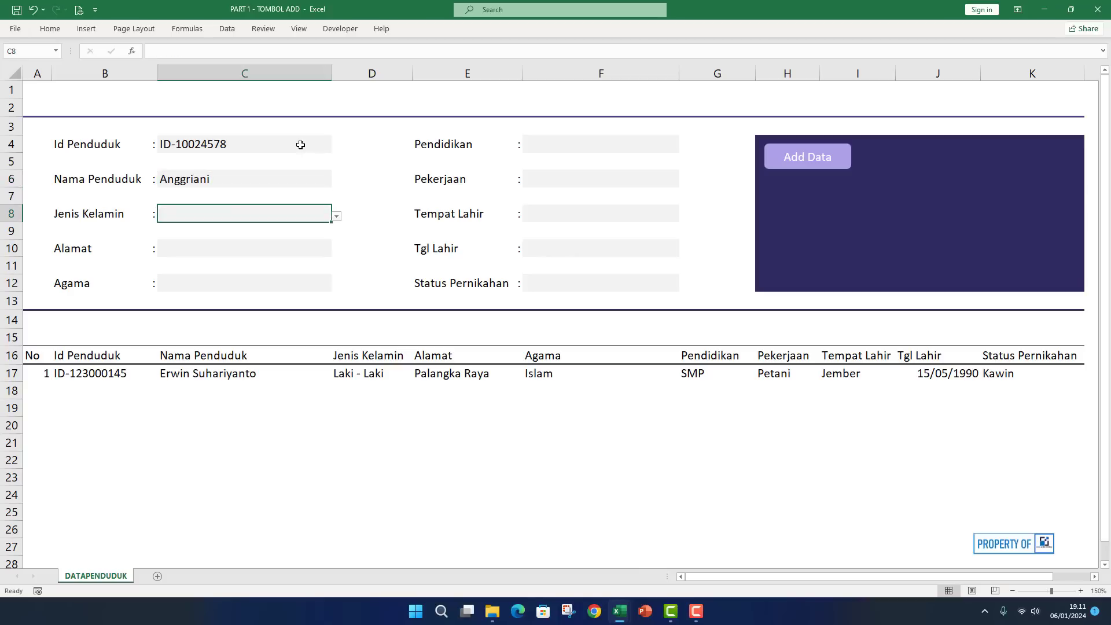
Set Jenis Kelamin to Perempuan and enter the resident's address in Alamat.
left_click(336, 217)
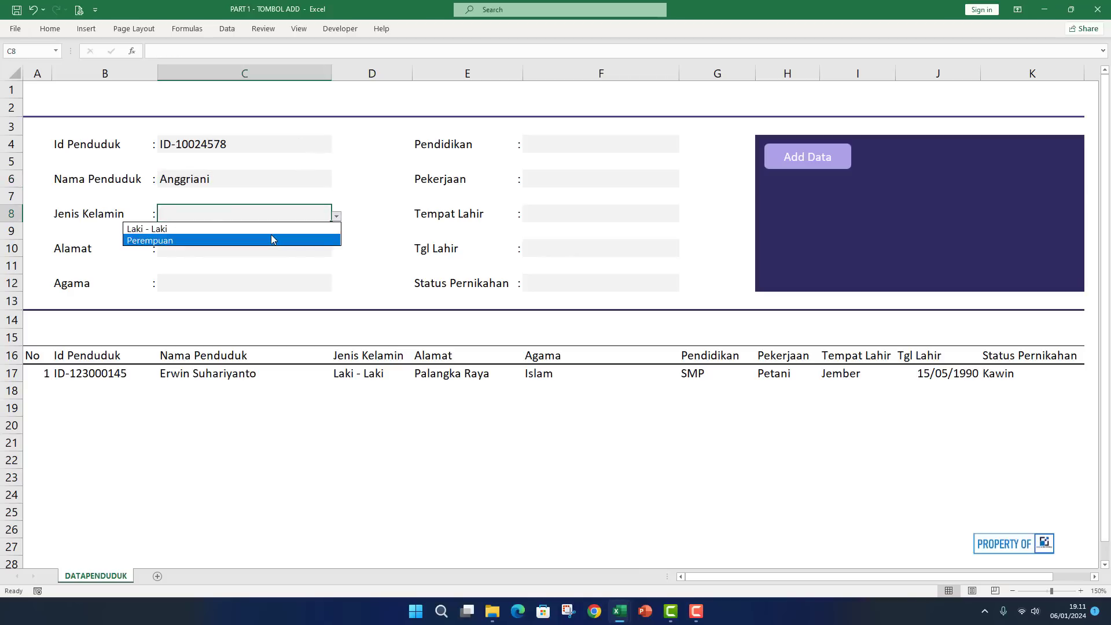
left_click(272, 240)
left_click(300, 252)
type("Pala")
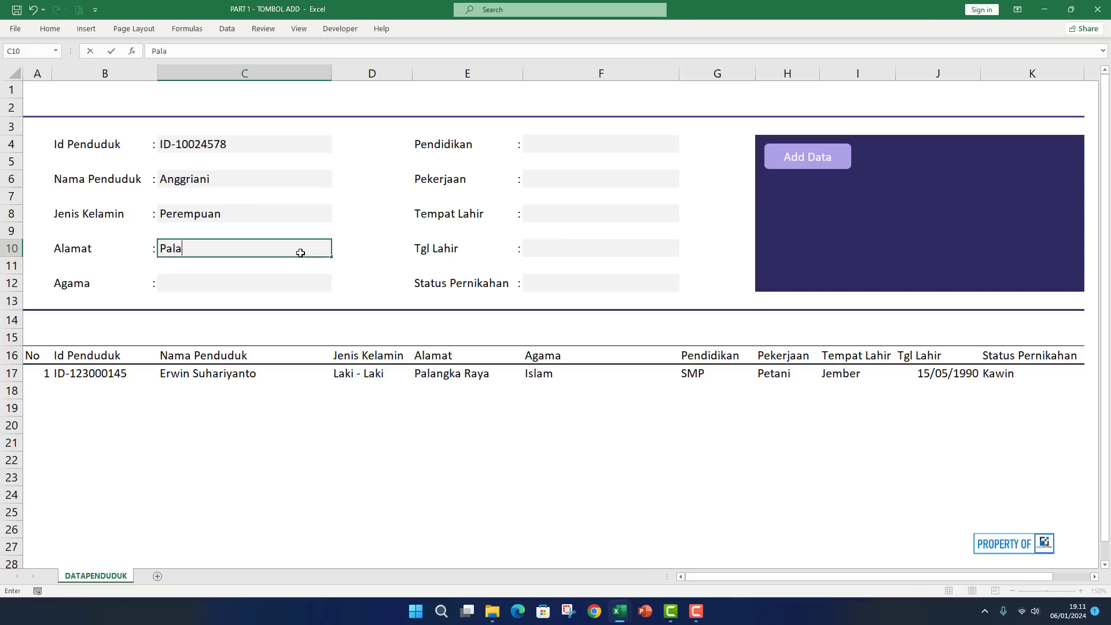
type("ngka raya")
key("BackSpace")
key("BackSpace")
key("BackSpace")
key("BackSpace")
type("Raya")
key("Return")
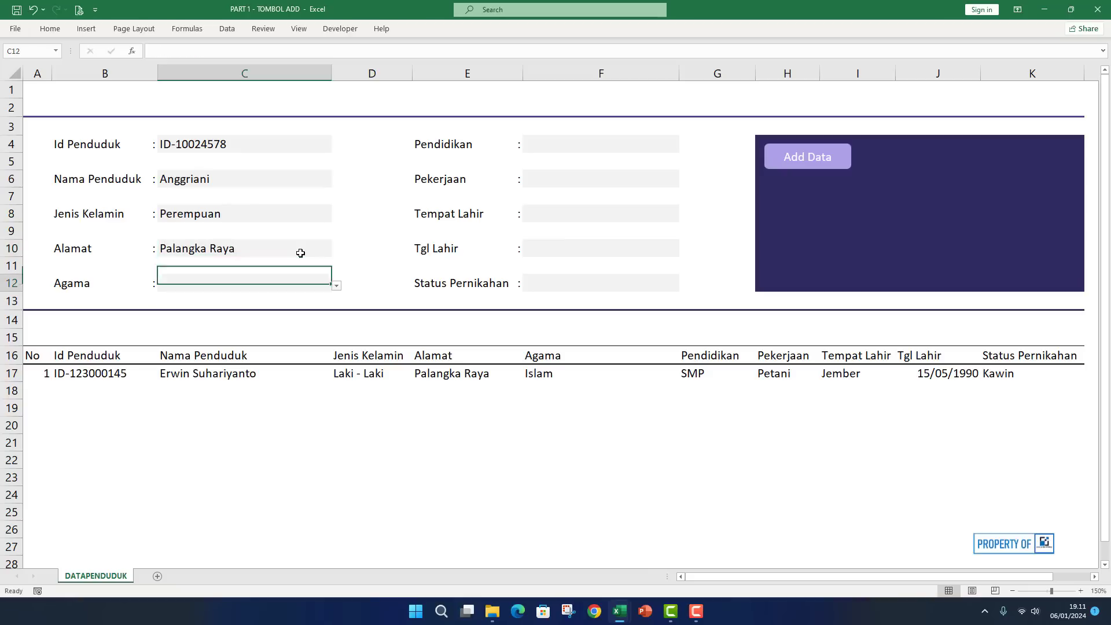
Choose Islam for Agama, Sarjana for Pendidikan and ASN for Pekerjaan.
left_click(335, 286)
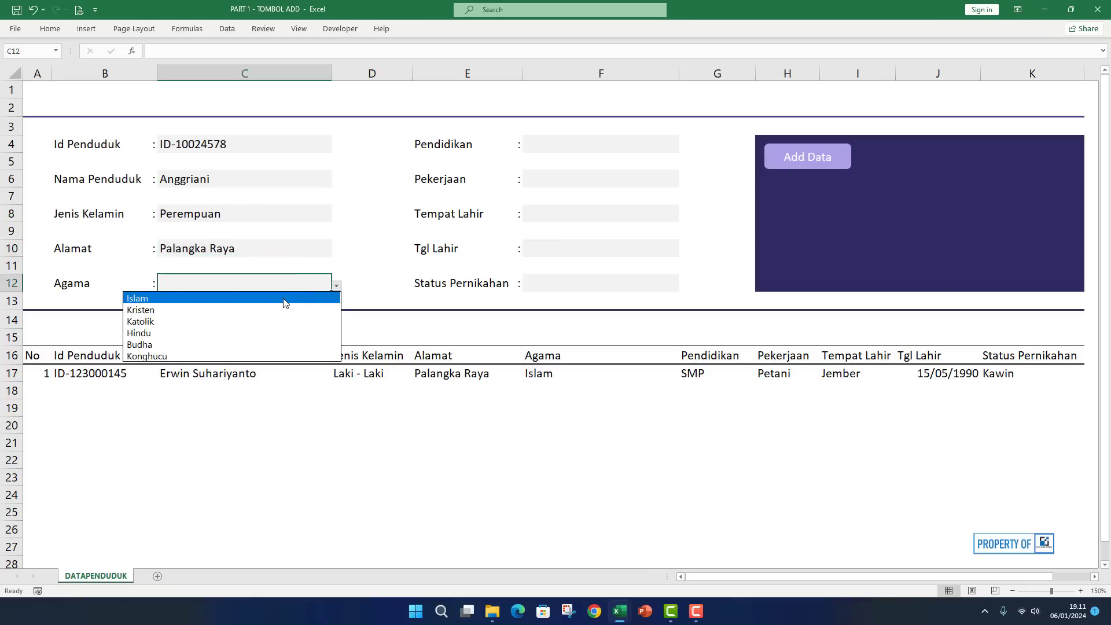
left_click(283, 298)
left_click(579, 146)
left_click(684, 147)
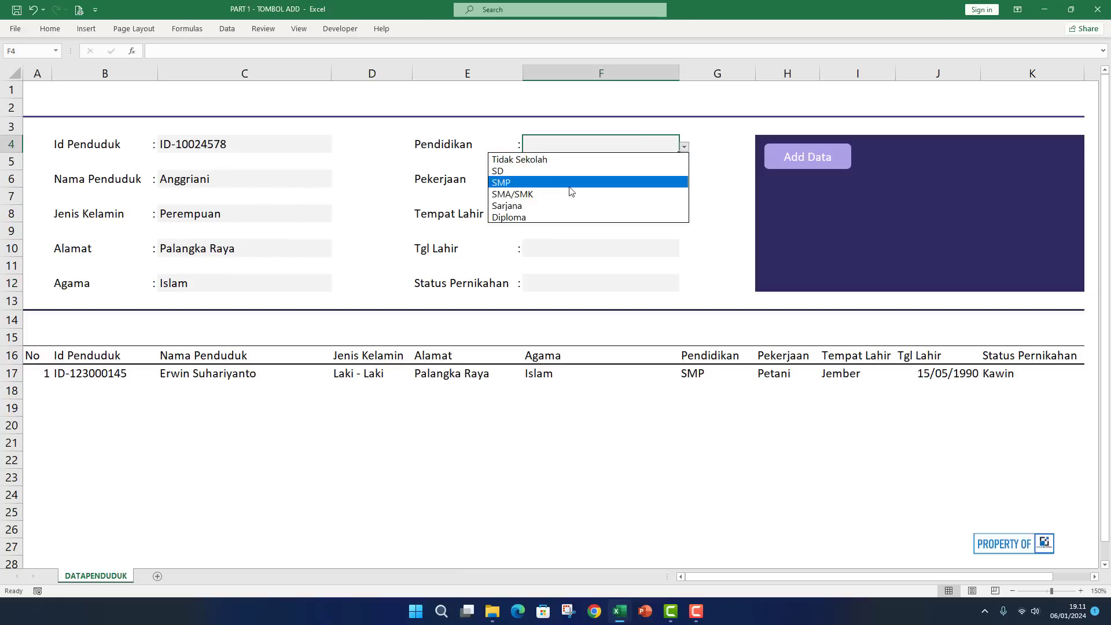
left_click(560, 205)
left_click(625, 179)
left_click(684, 181)
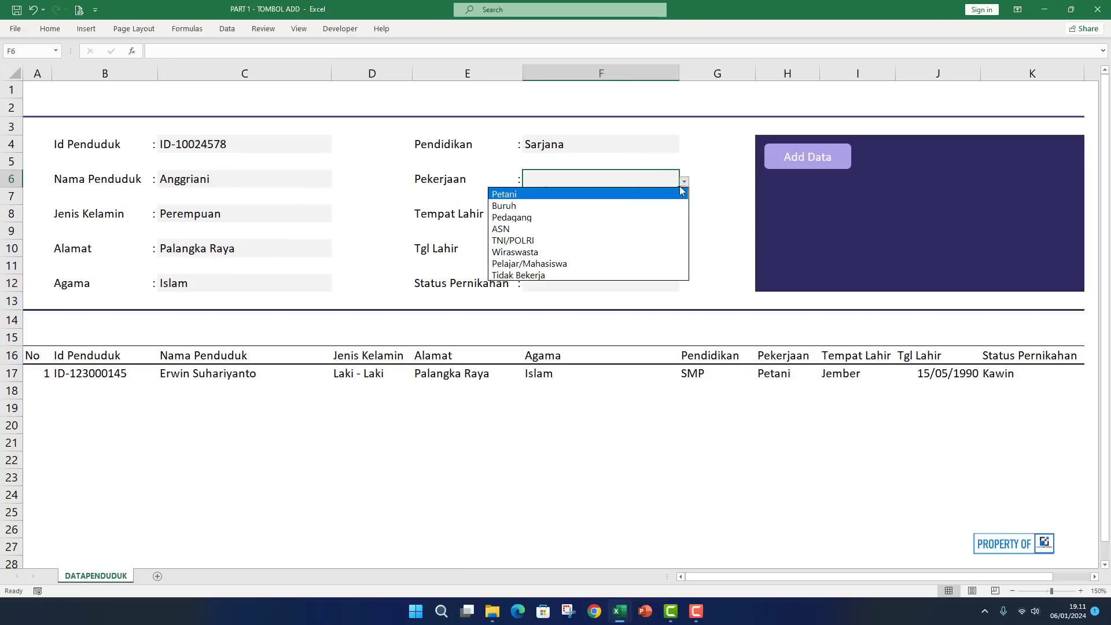
left_click(576, 230)
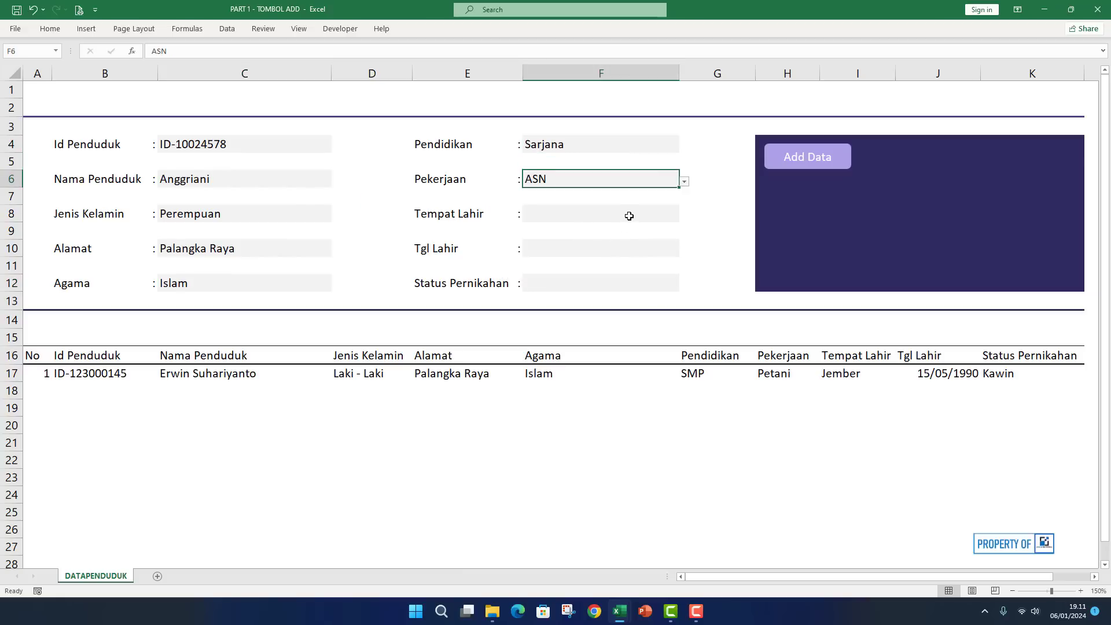
left_click(666, 217)
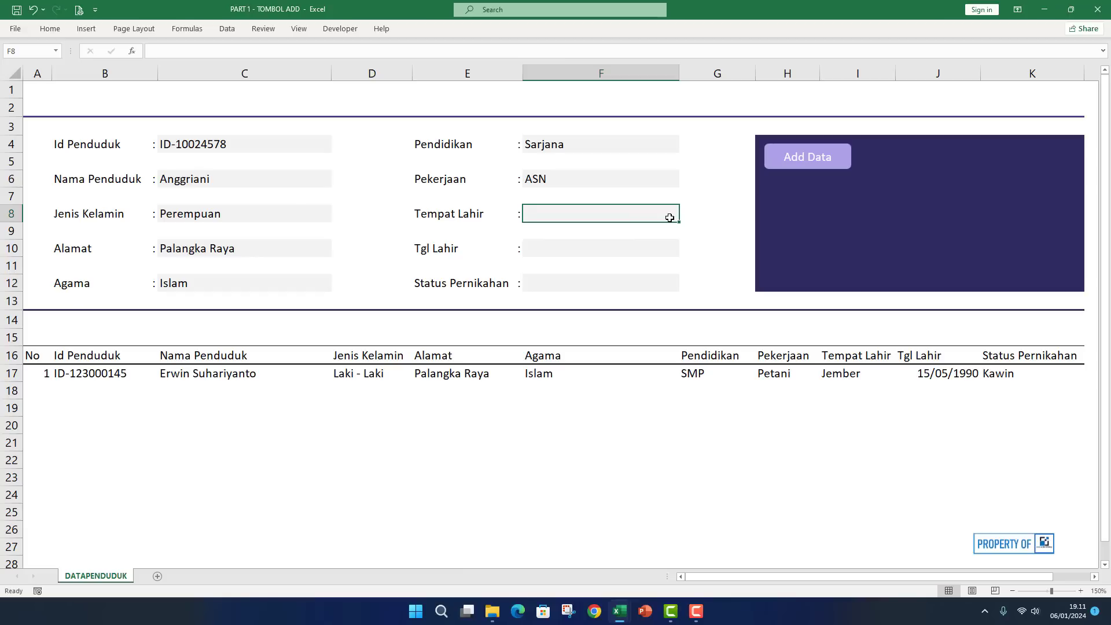
type("Kapuas")
key("Return")
key("Return")
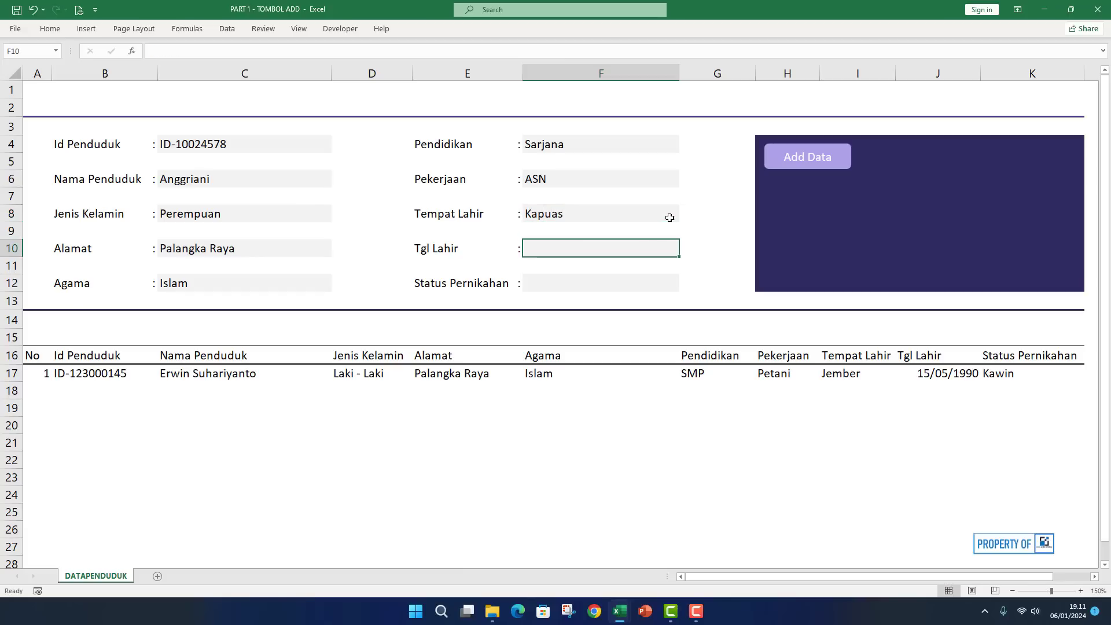
type("12")
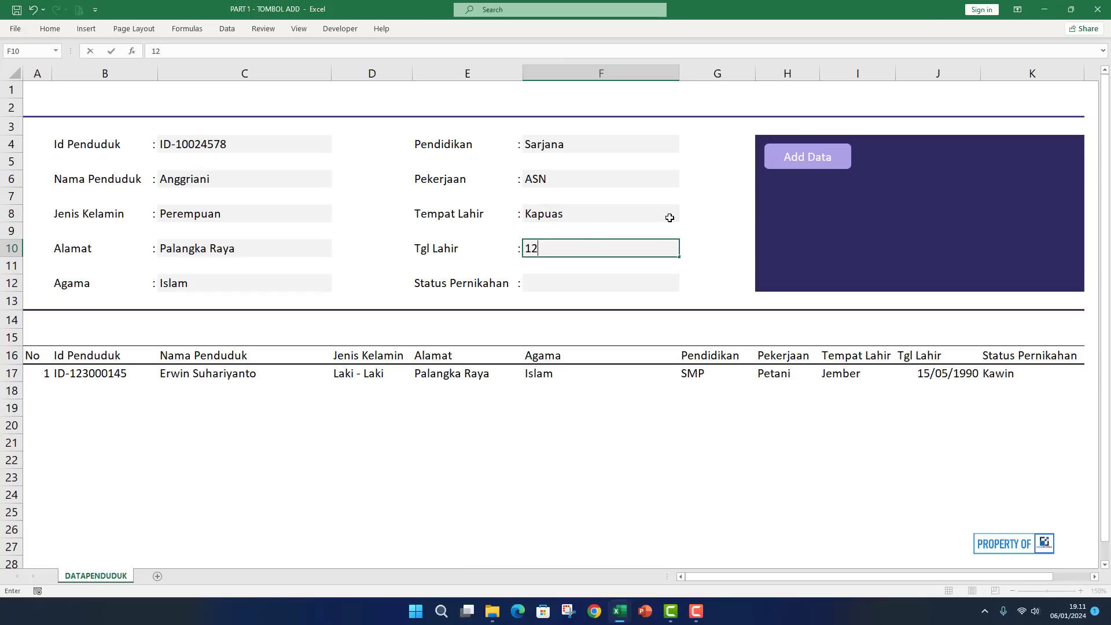
type("/8/")
key("Return")
key("Return")
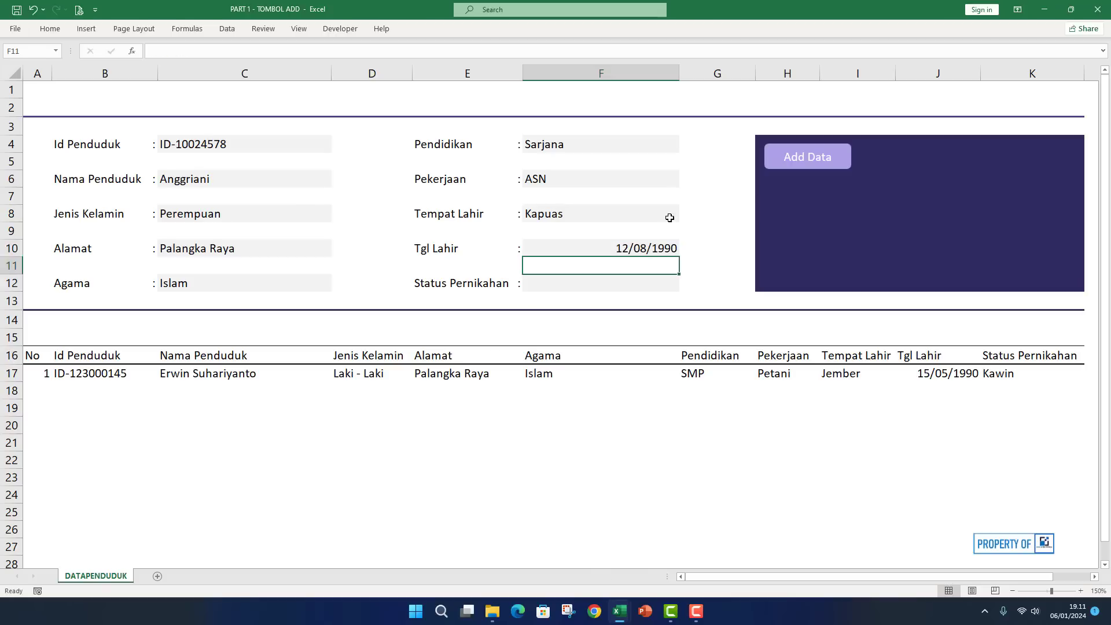
left_click(684, 286)
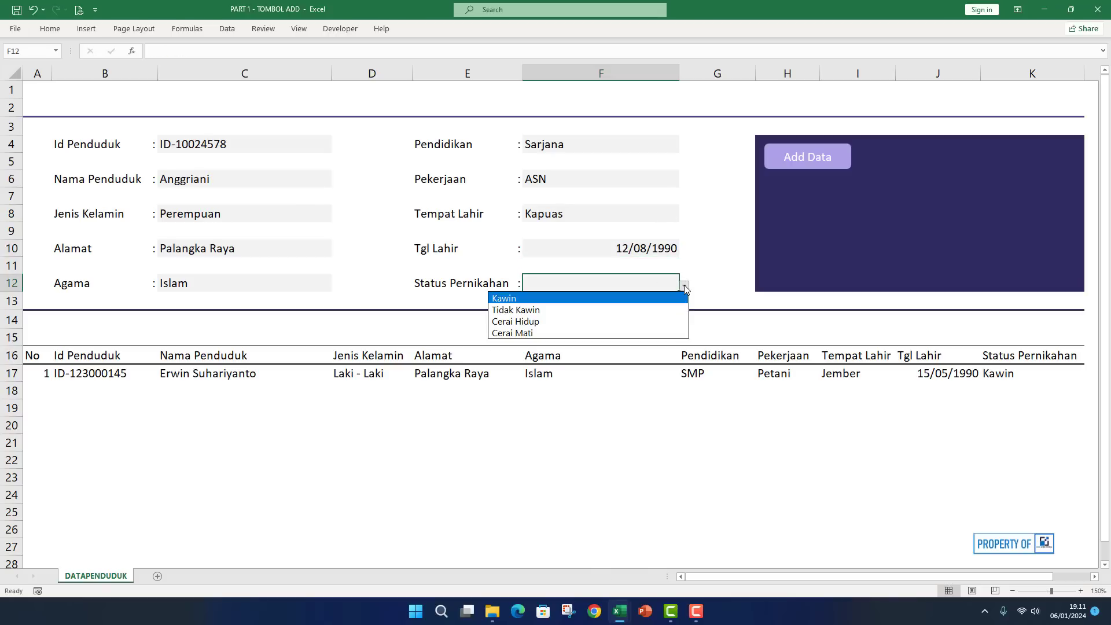
left_click(549, 311)
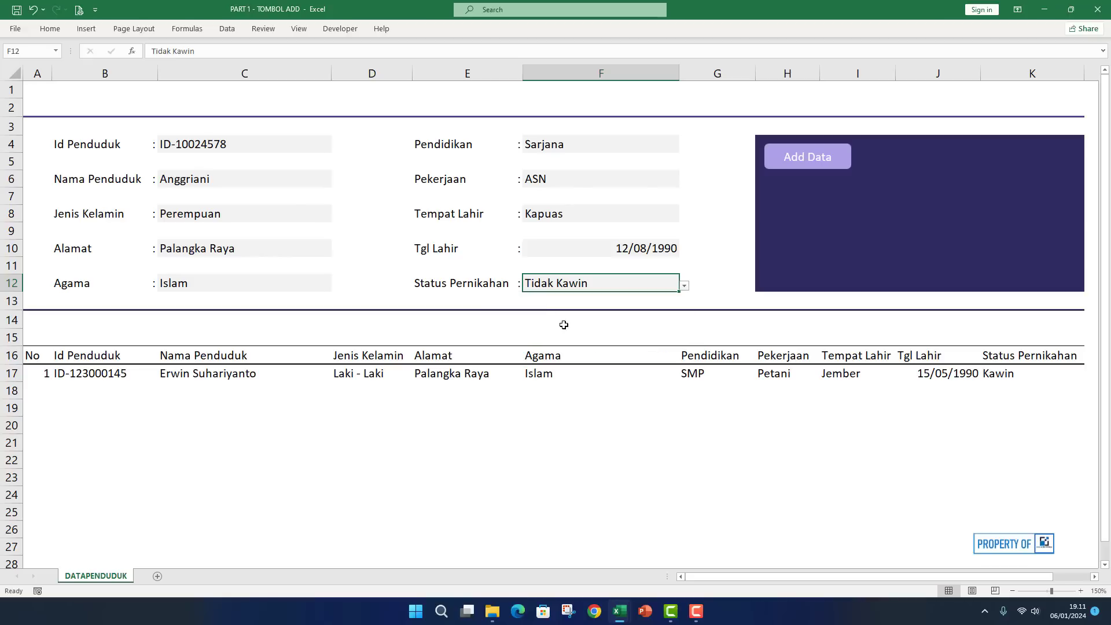
Save the second resident to table row 18 with Add Data, dismiss the confirmation, and select row 17.
left_click(818, 165)
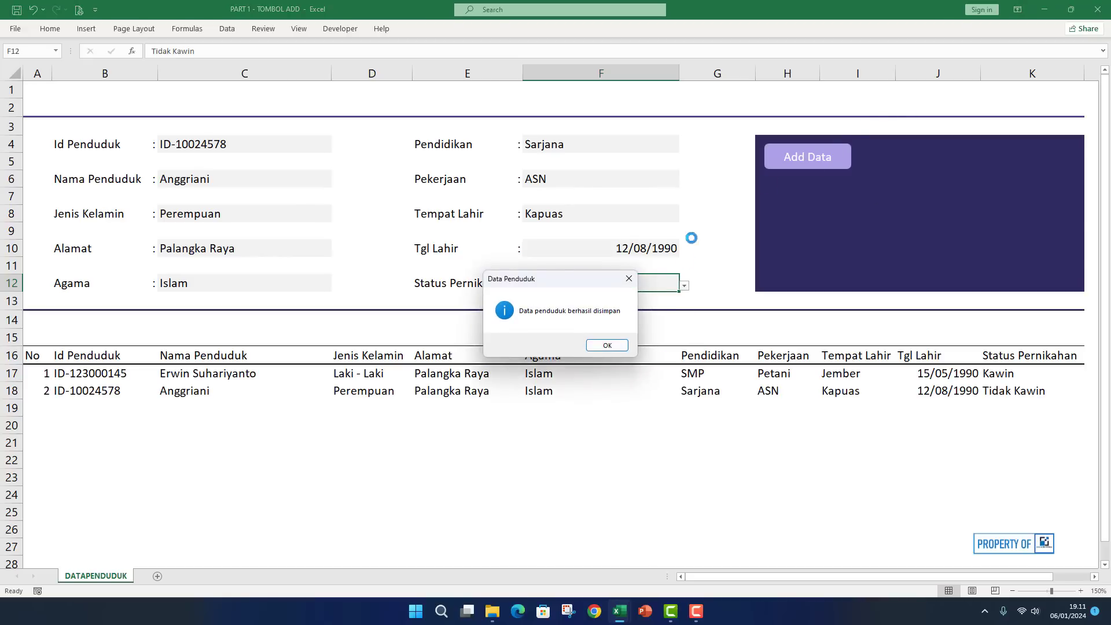
left_click(621, 346)
left_click(587, 428)
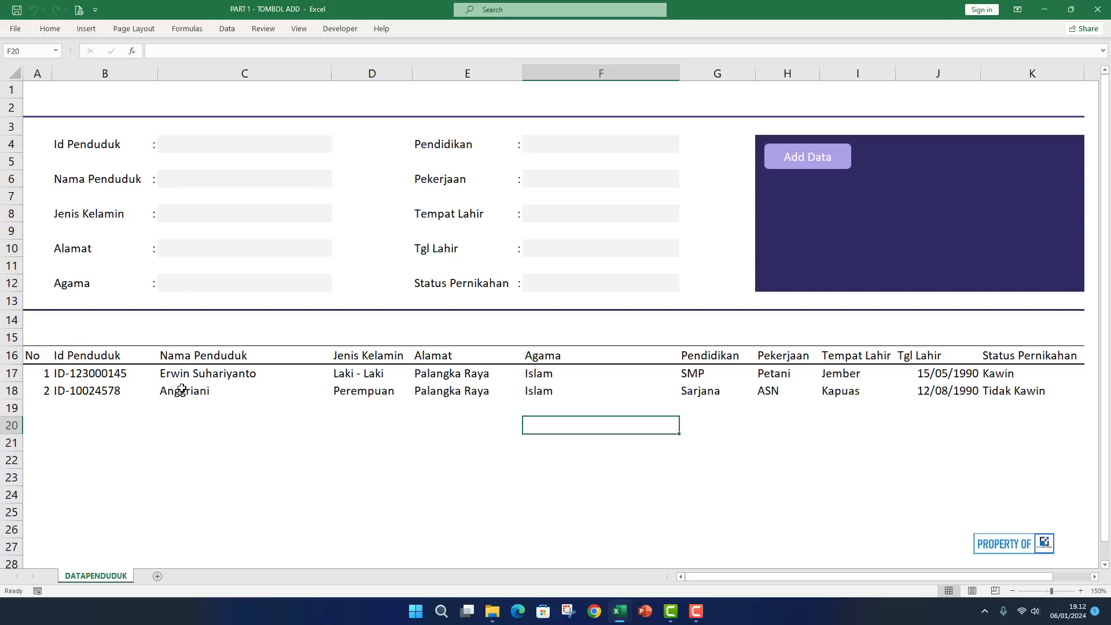
scroll(182, 389, "down", 3)
scroll(181, 389, "up", 3)
left_click(12, 373)
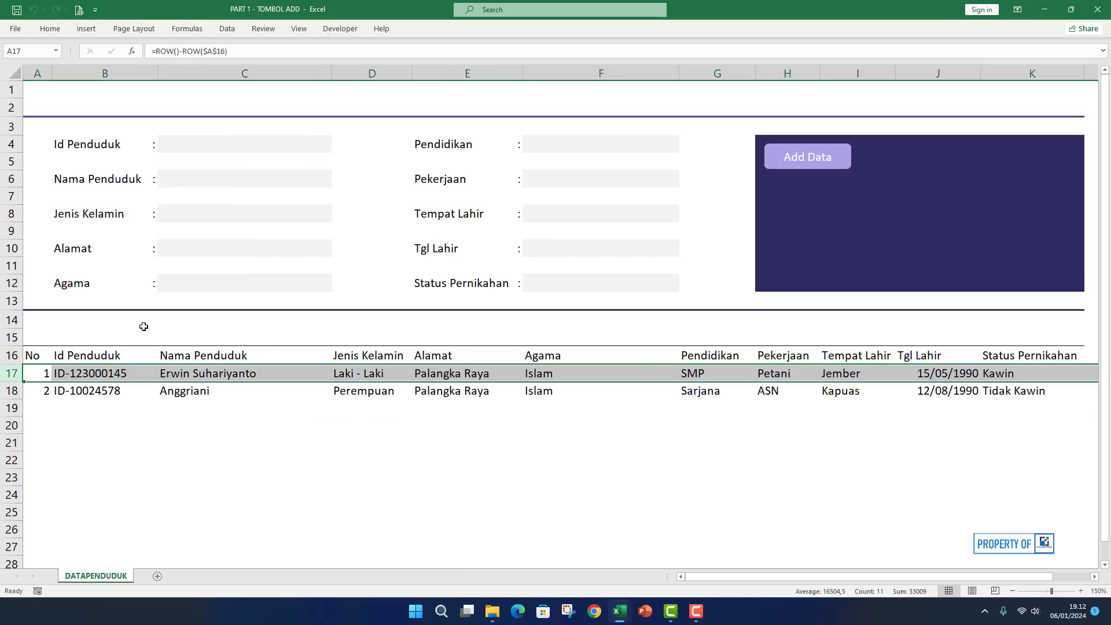
Freeze panes above row 17, then scroll to confirm the form and header stay put.
left_click(263, 30)
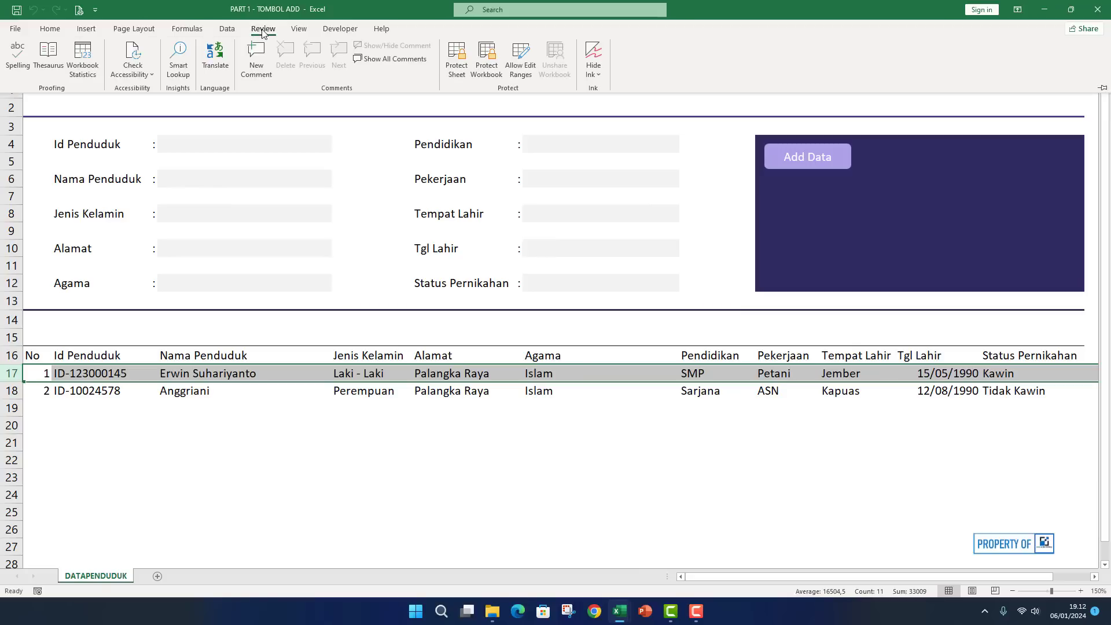
left_click(299, 30)
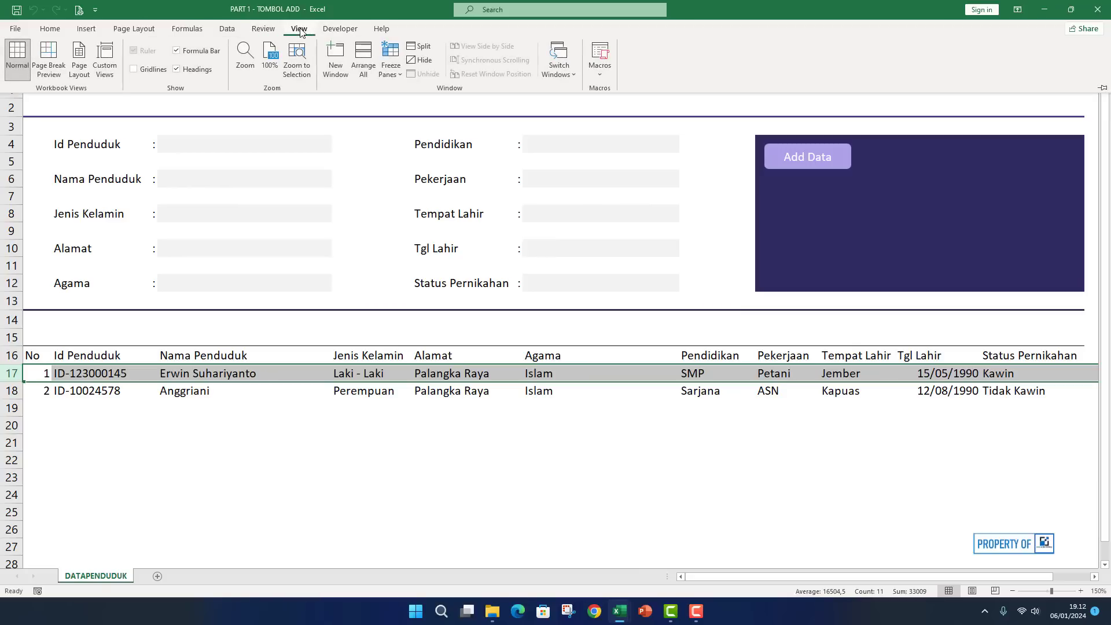
left_click(397, 74)
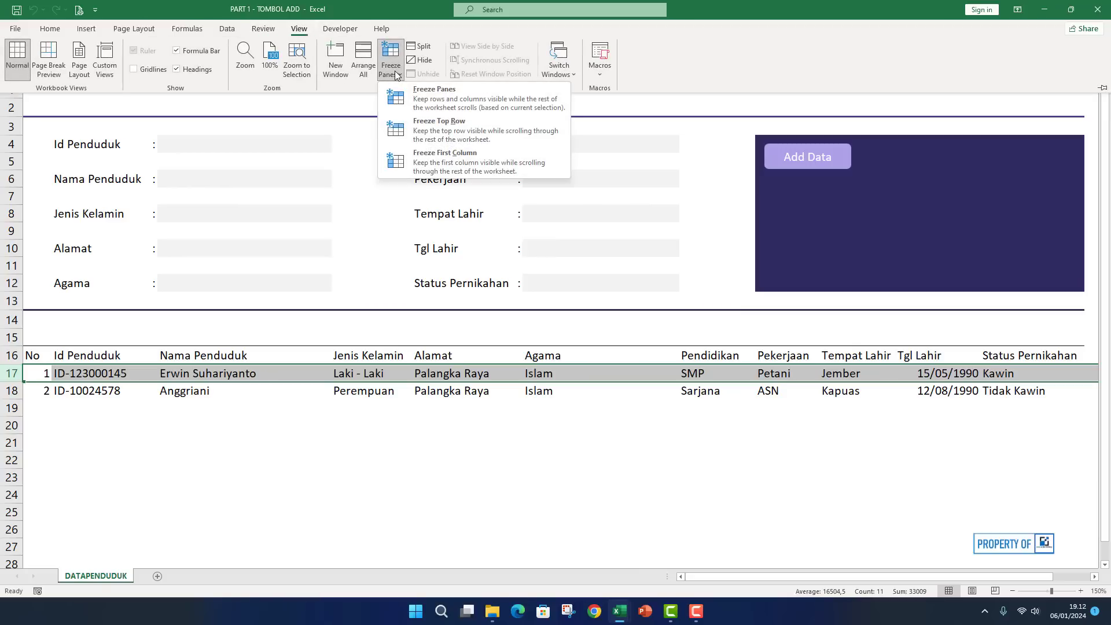
left_click(422, 93)
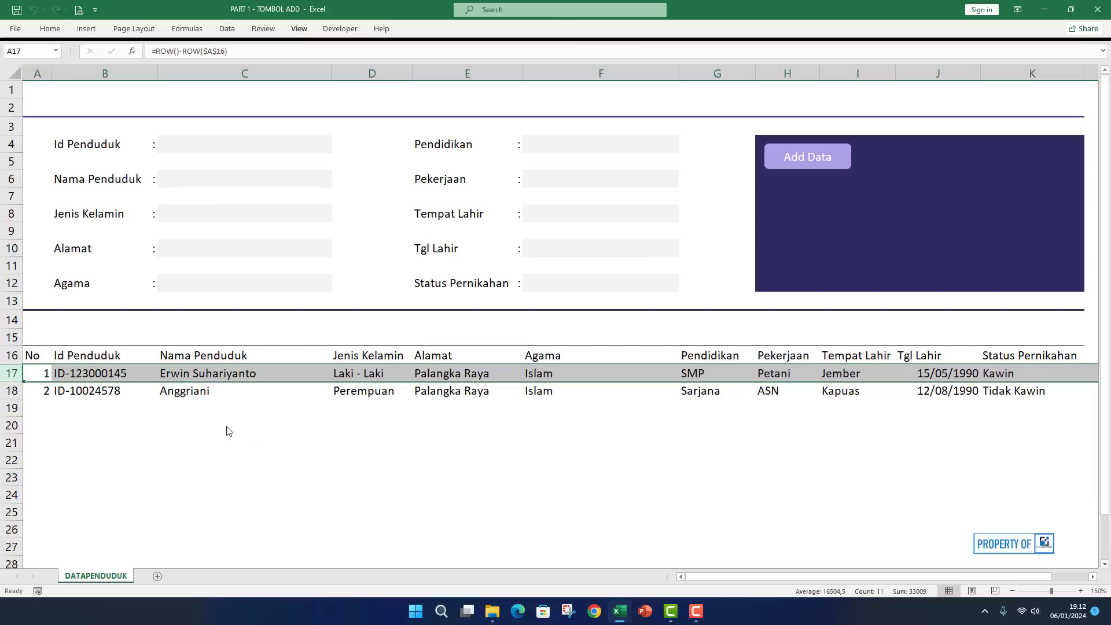
left_click(223, 427)
scroll(219, 425, "down", 1)
scroll(220, 425, "up", 1)
scroll(220, 425, "down", 2)
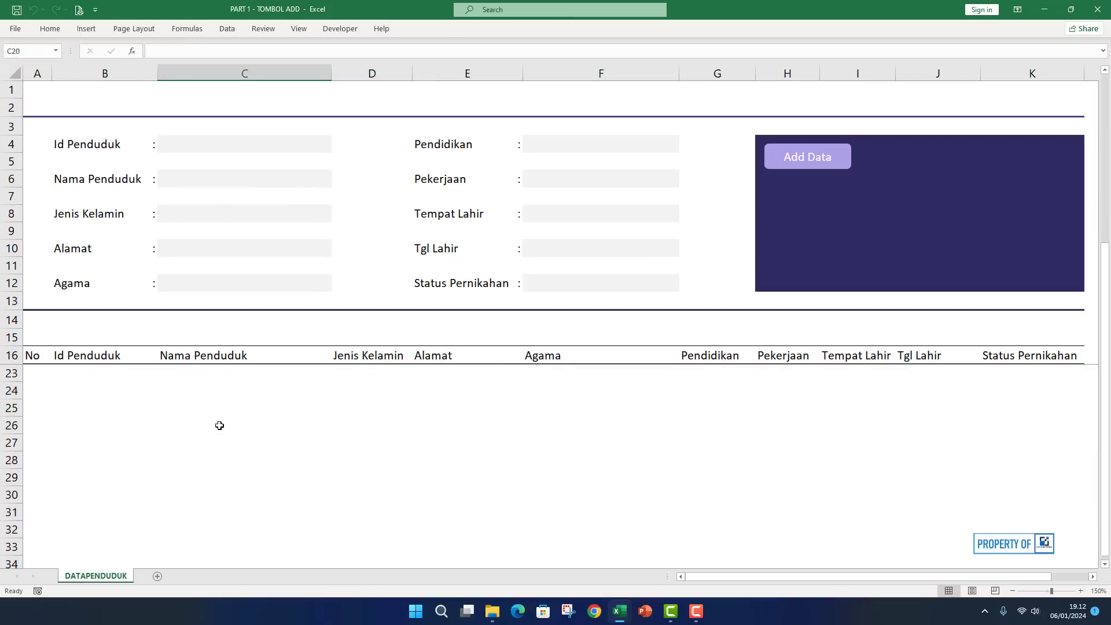
scroll(219, 425, "up", 2)
scroll(219, 426, "down", 2)
scroll(219, 426, "up", 2)
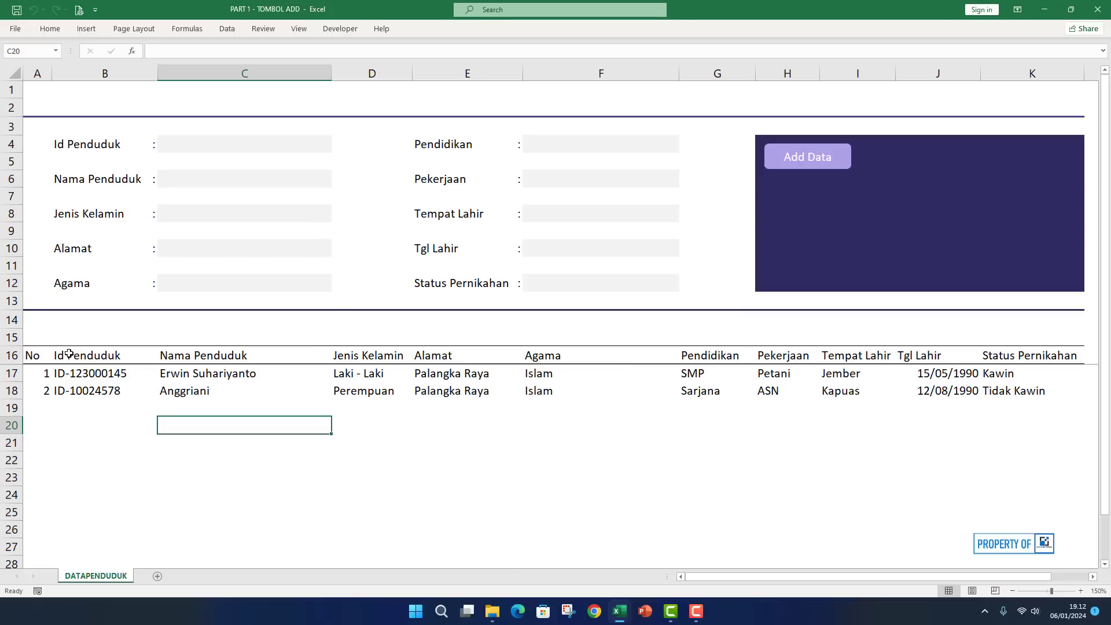
Turn on filter arrows for the resident table headers starting at B16.
left_click(94, 352)
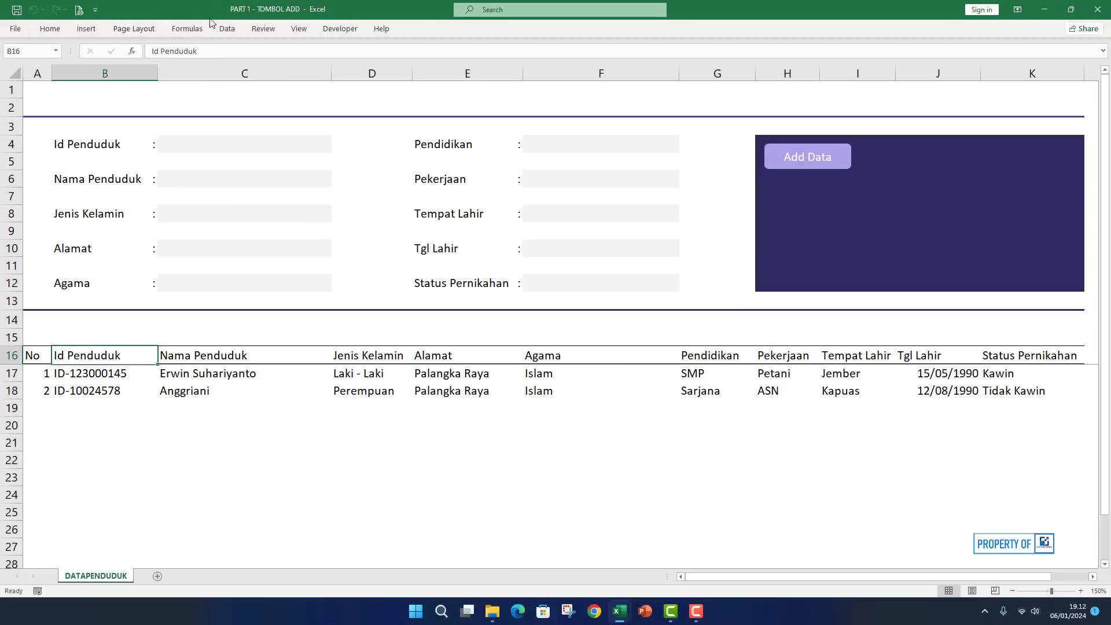
left_click(224, 28)
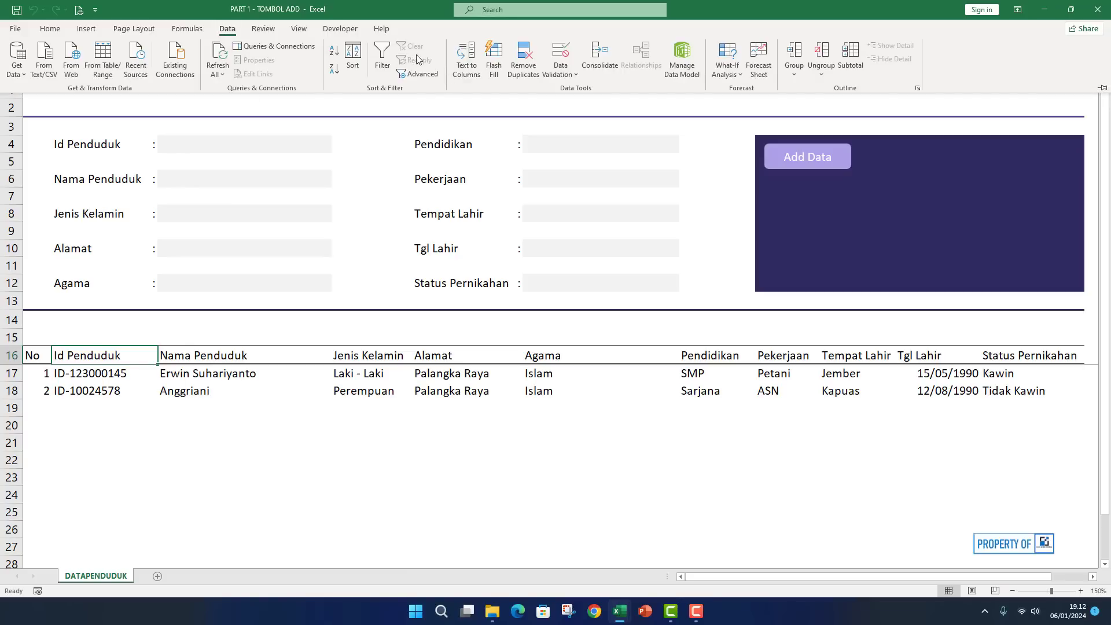
left_click(381, 55)
left_click(347, 357)
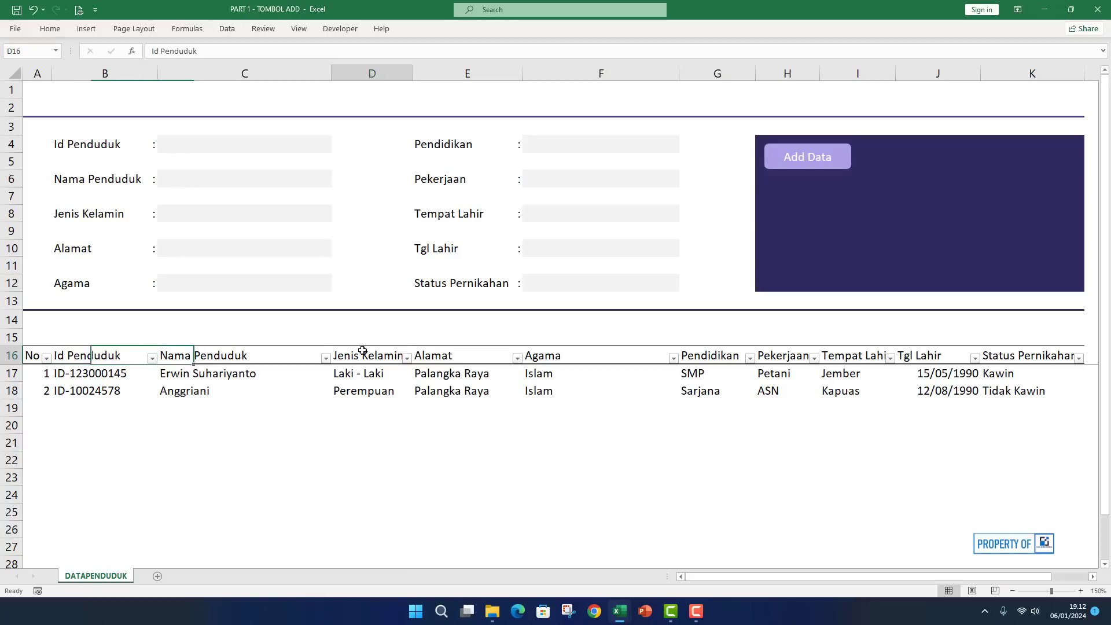
left_click(354, 374)
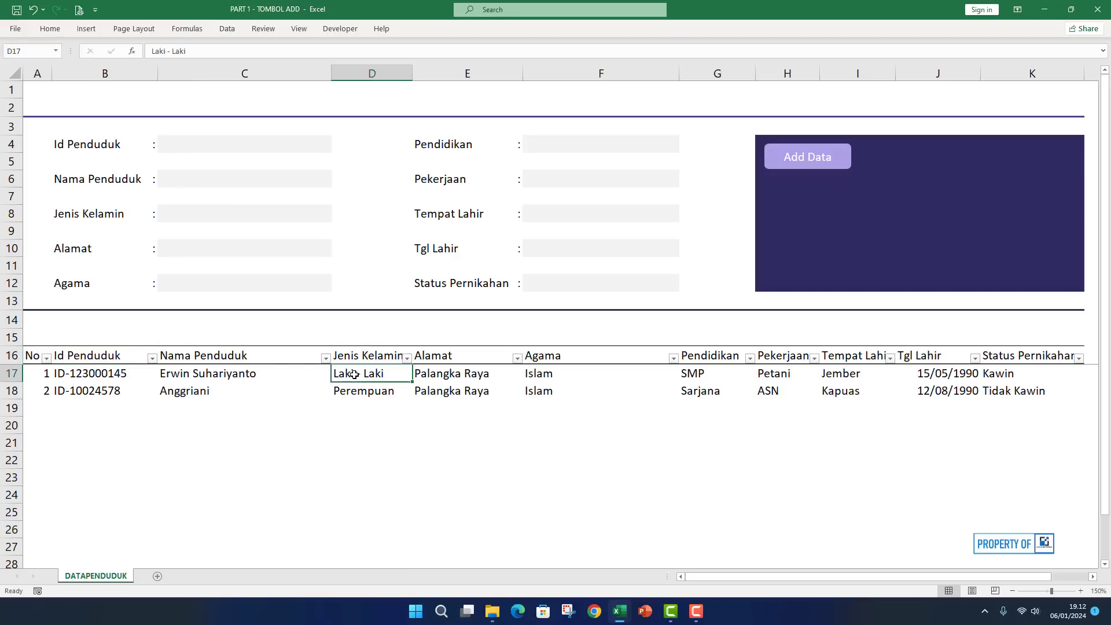
Test the Nama Penduduk filter with the search 'er', then clear it to show both rows.
left_click(325, 358)
left_click(258, 219)
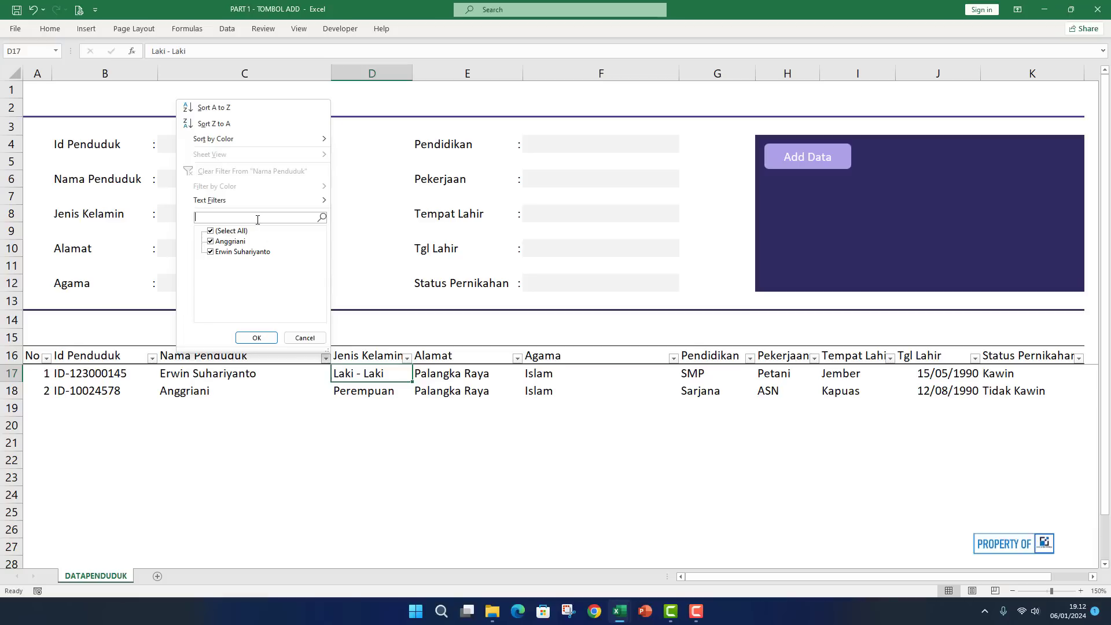
type("erwin")
key("Return")
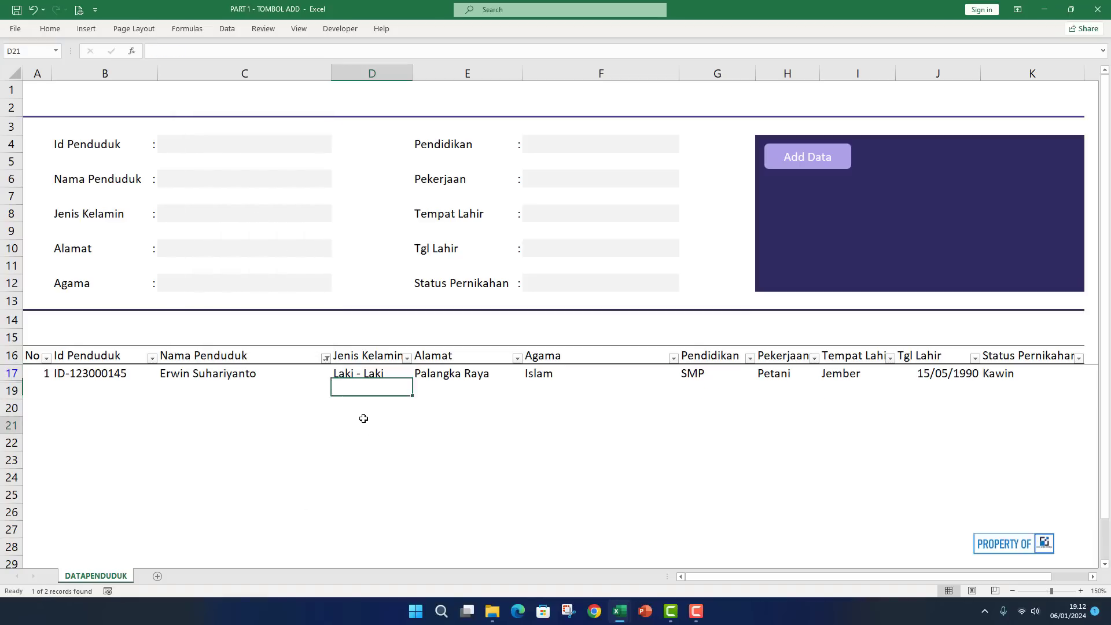
left_click(363, 418)
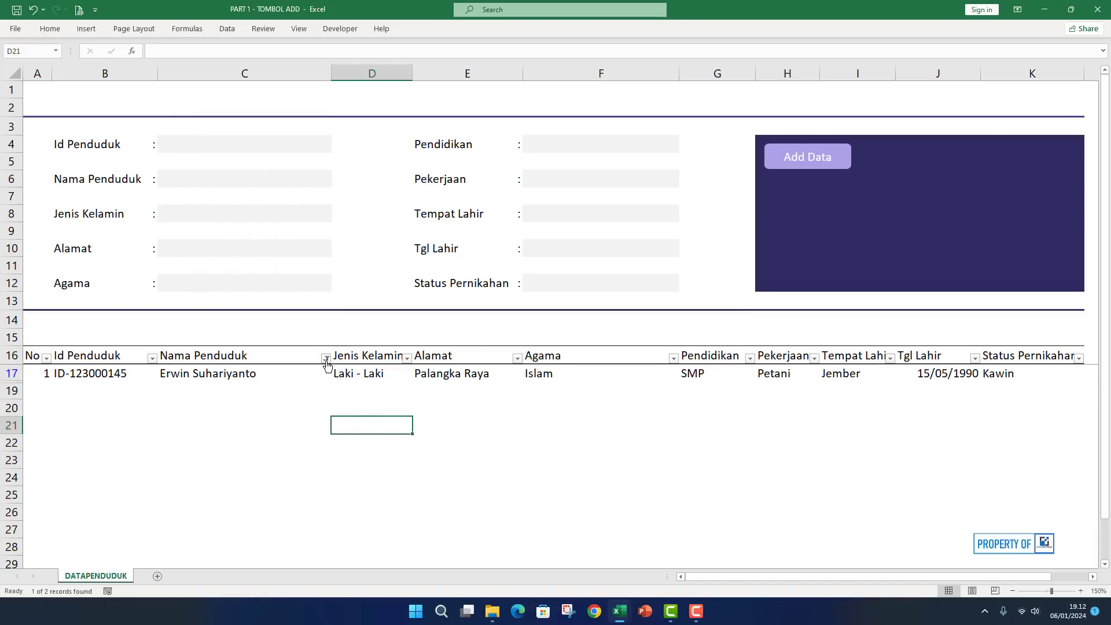
left_click(327, 359)
left_click(239, 174)
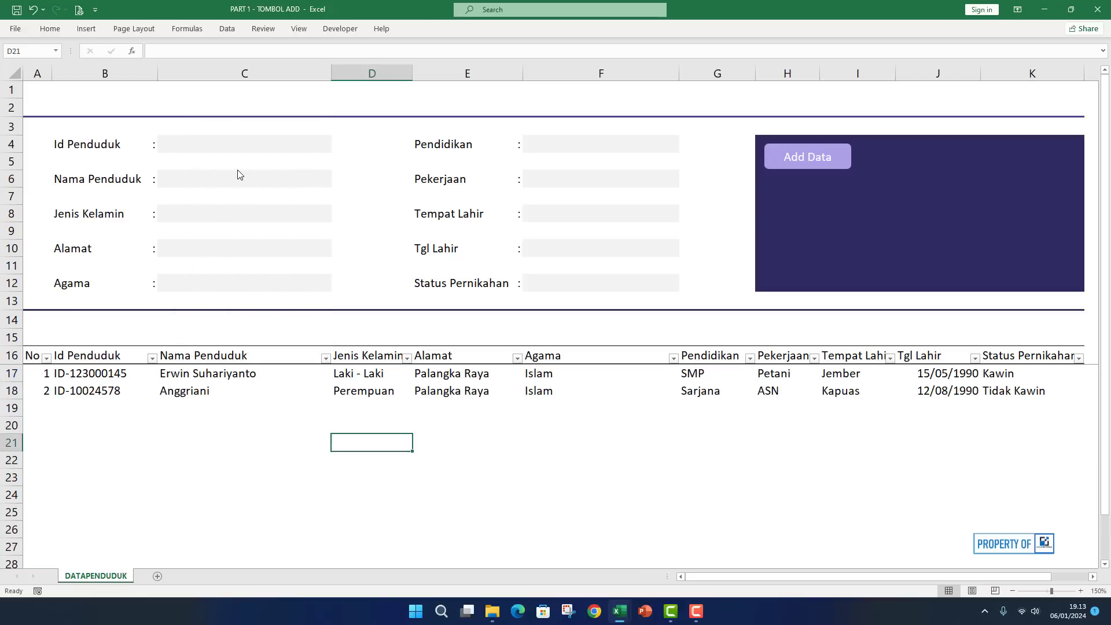
left_click(613, 445)
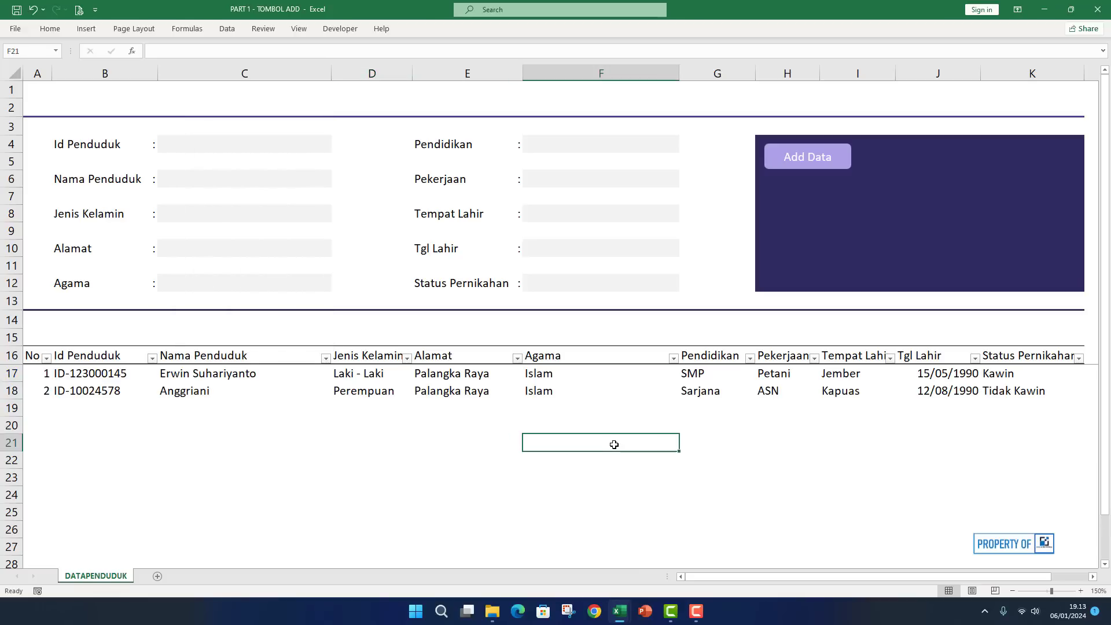